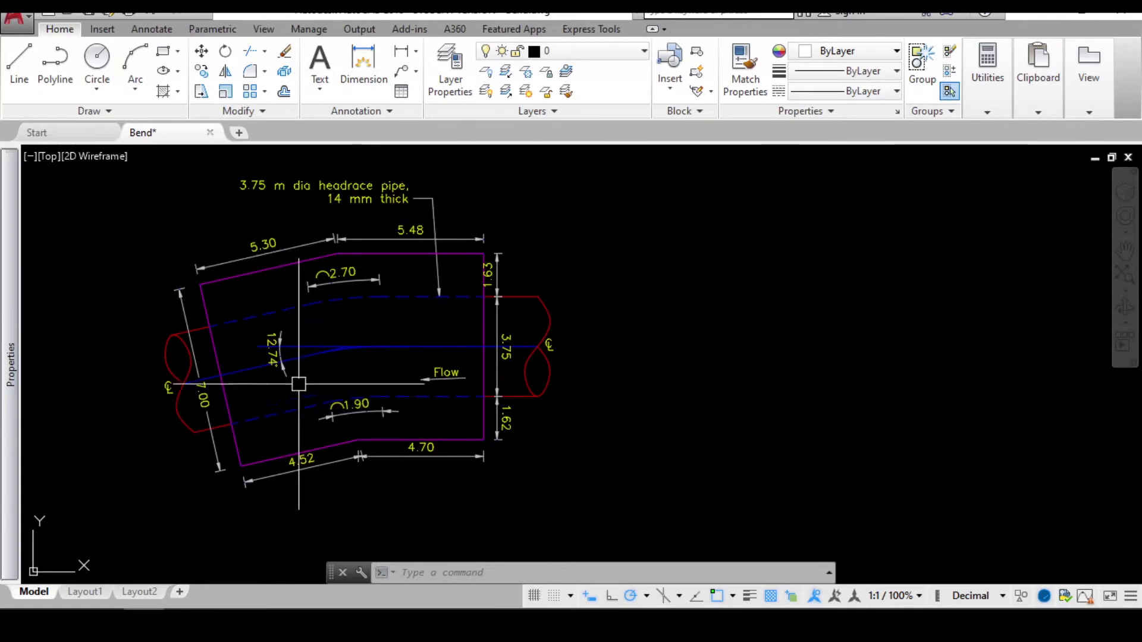
Draw a horizontal line in the empty area beside the headrace pipe bend drawing
{"action": "scroll", "coordinate": [297, 341], "scroll_direction": "up", "scroll_amount": 2}
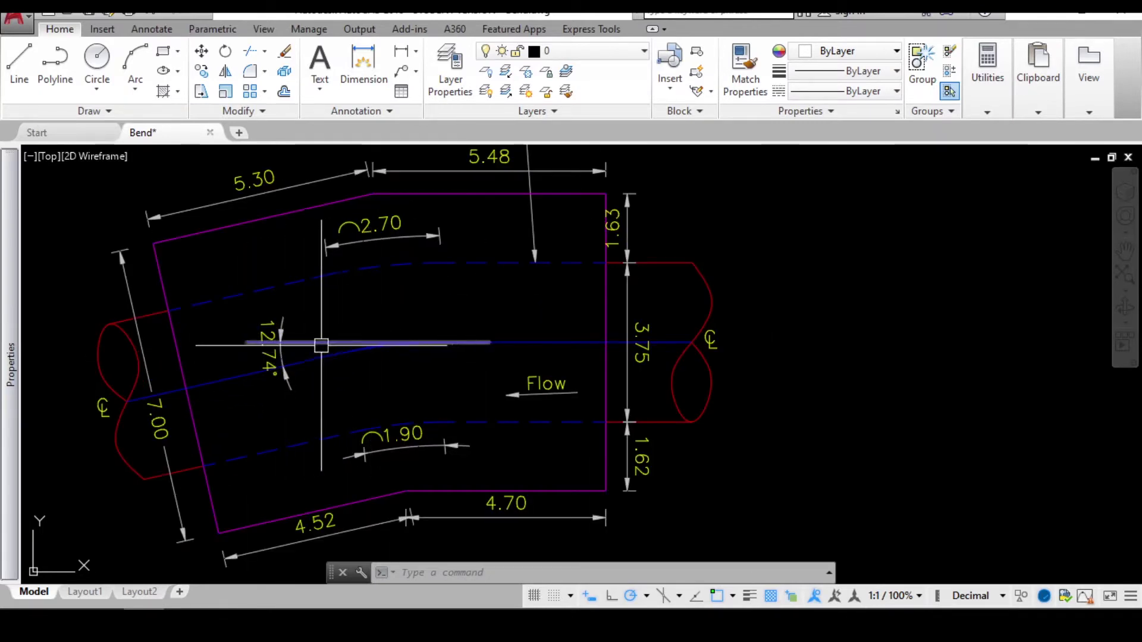
{"action": "scroll", "coordinate": [320, 333], "scroll_direction": "down", "scroll_amount": 2}
{"action": "scroll", "coordinate": [319, 333], "scroll_direction": "down", "scroll_amount": 2}
{"action": "middle_click_drag", "start_coordinate": [639, 321], "coordinate": [541, 315]}
{"action": "type", "text": "l"}
{"action": "key", "text": "Return"}
{"action": "left_click", "coordinate": [498, 317]}
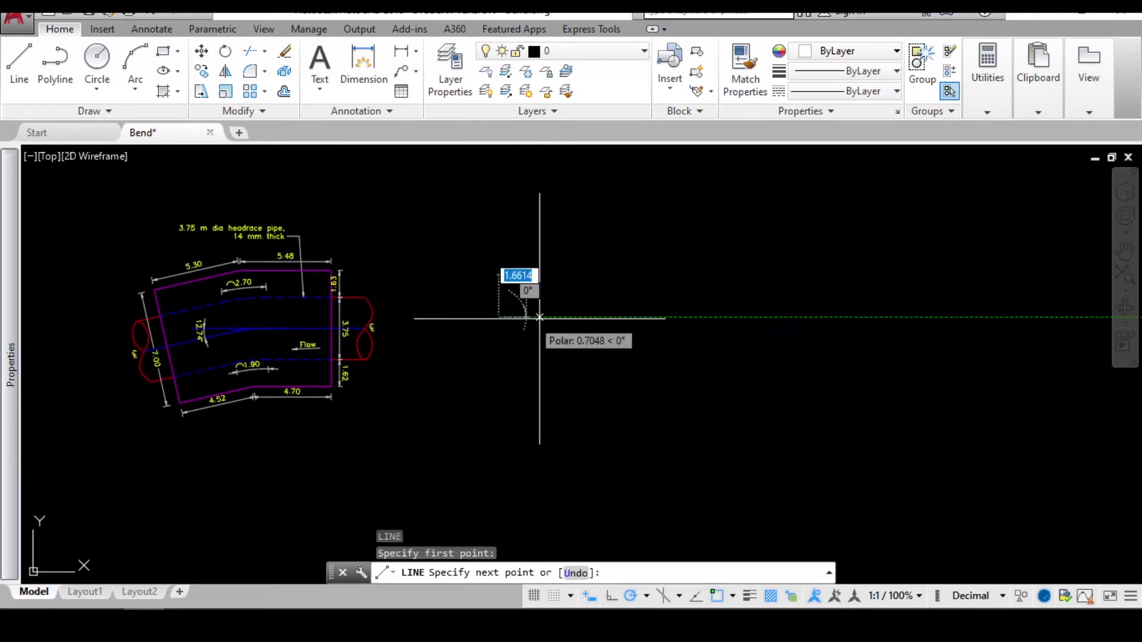
{"action": "left_click", "coordinate": [605, 317]}
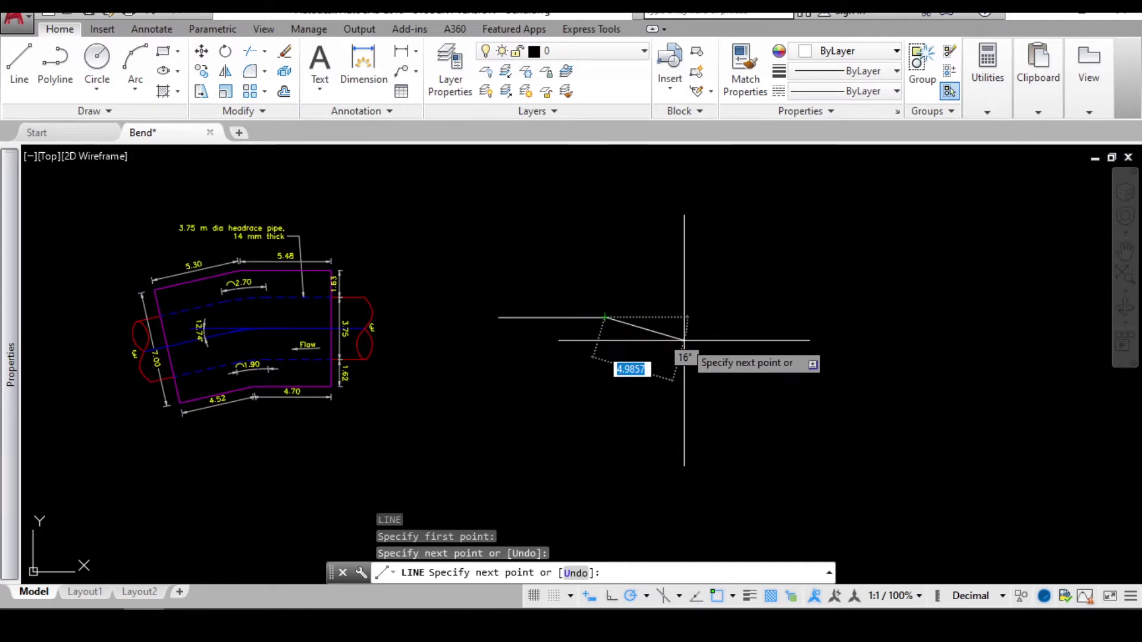
{"action": "key", "text": "Escape"}
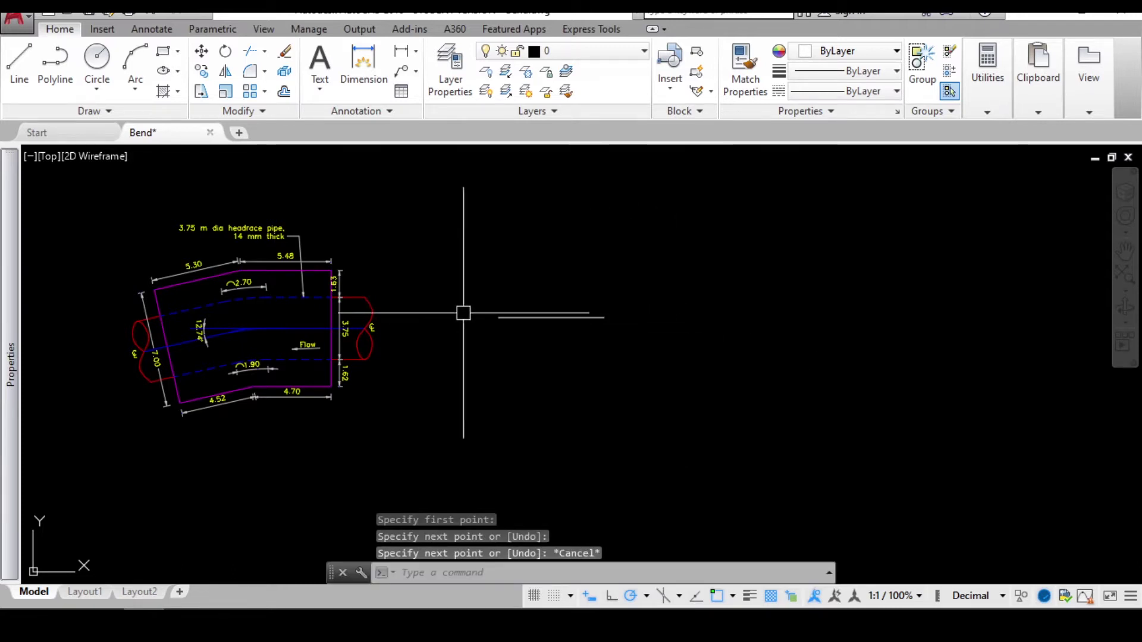
Draw a second line from the horizontal line's far end, sloping downward at 12.74 degrees
{"action": "key", "text": "Return"}
{"action": "left_click", "coordinate": [604, 318]}
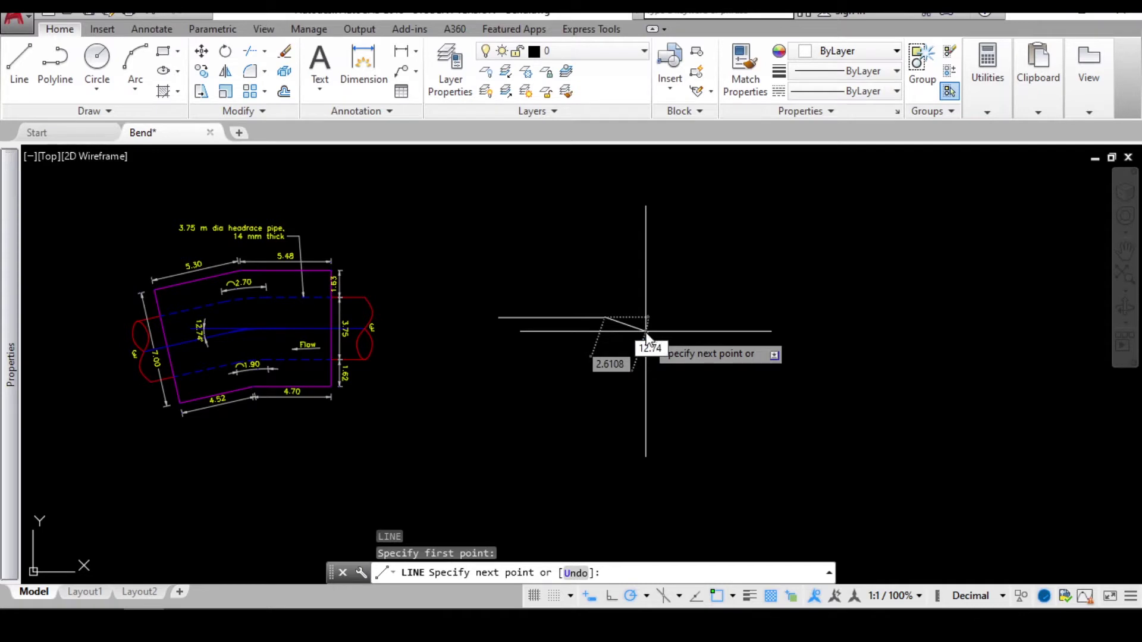
{"action": "type", "text": "12.74"}
{"action": "key", "text": "Return"}
{"action": "key", "text": "Escape"}
{"action": "key", "text": "Escape"}
{"action": "scroll", "coordinate": [811, 340], "scroll_direction": "up", "scroll_amount": 2}
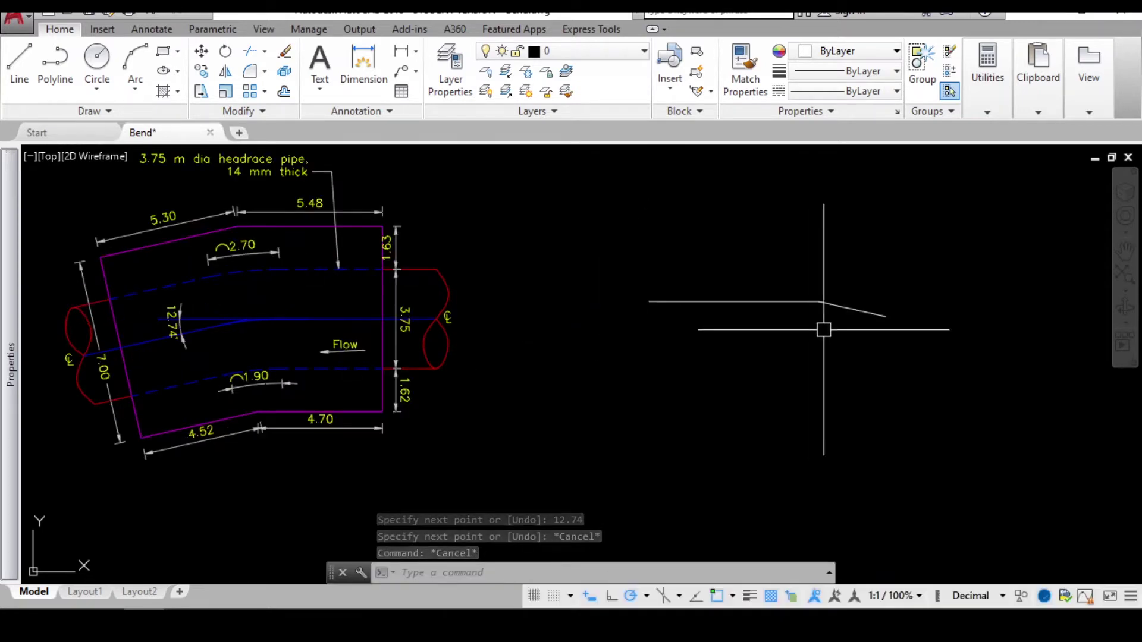
{"action": "mouse_move", "coordinate": [882, 309]}
{"action": "middle_mouse_down"}
{"action": "mouse_move", "coordinate": [711, 314]}
{"action": "mouse_move", "coordinate": [692, 293]}
{"action": "middle_mouse_up"}
{"action": "scroll", "coordinate": [765, 301], "scroll_direction": "up", "scroll_amount": 2}
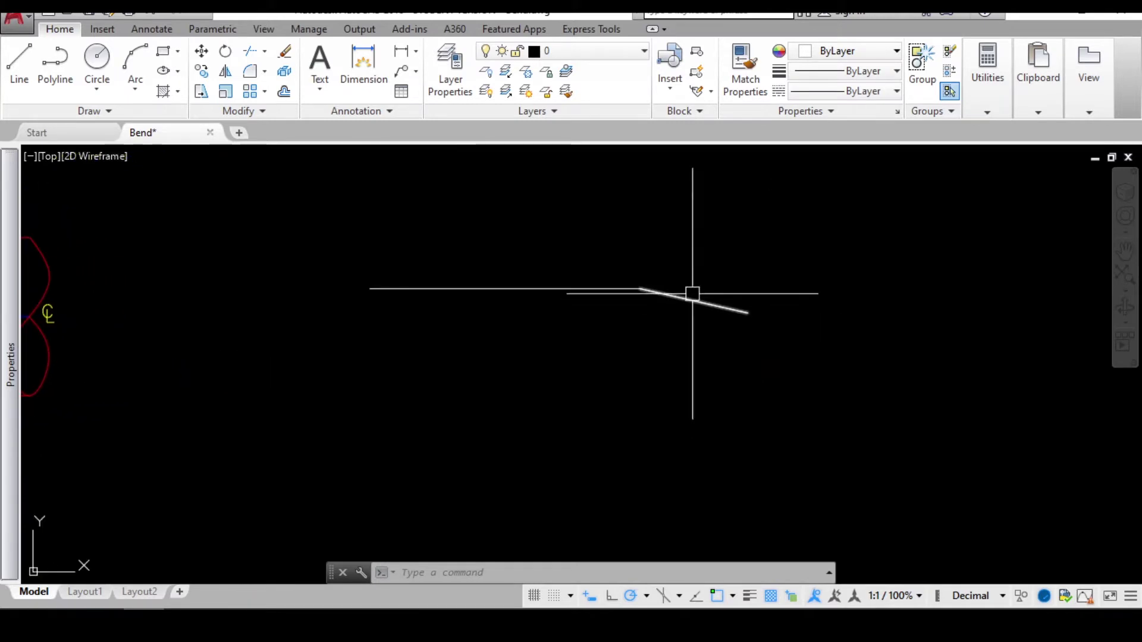
{"action": "type", "text": "o"}
{"action": "key", "text": "Escape"}
{"action": "key", "text": "Escape"}
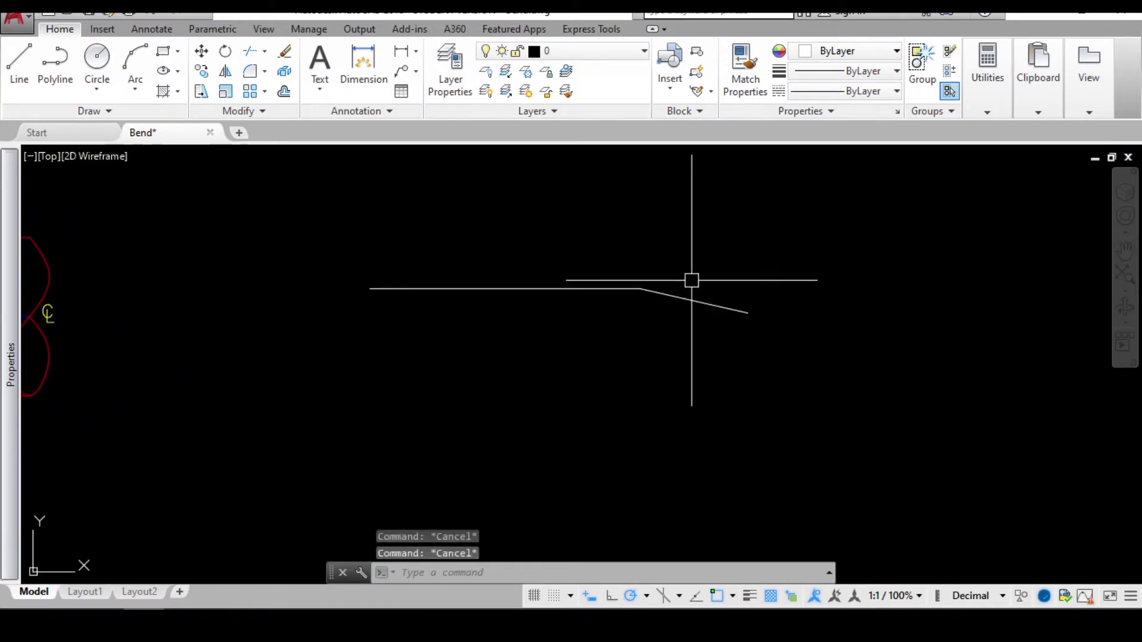
{"action": "type", "text": "l"}
{"action": "key", "text": "Escape"}
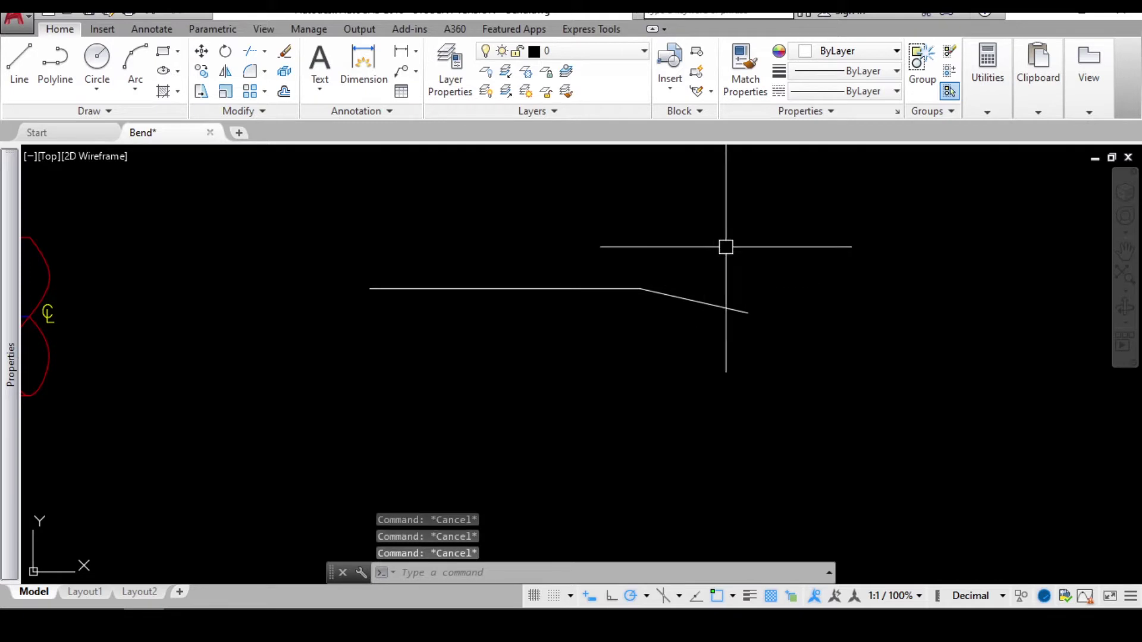
Lengthen the sloped and horizontal lines to a total length of 2 each, keeping their shared corner
{"action": "type", "text": "lect an"}
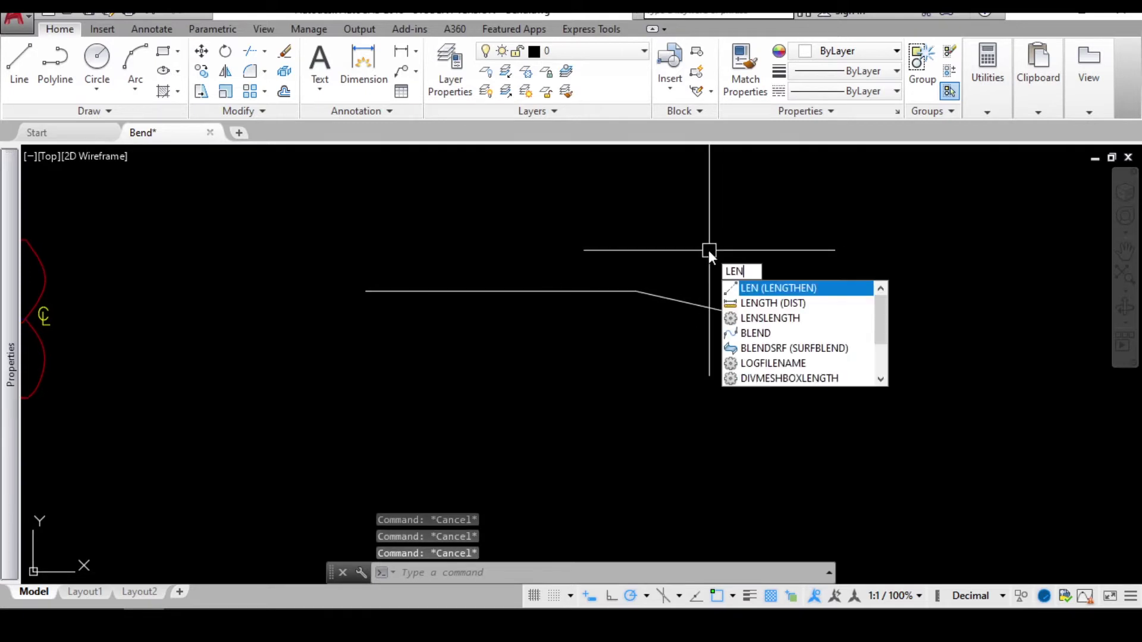
{"action": "key", "text": "Return"}
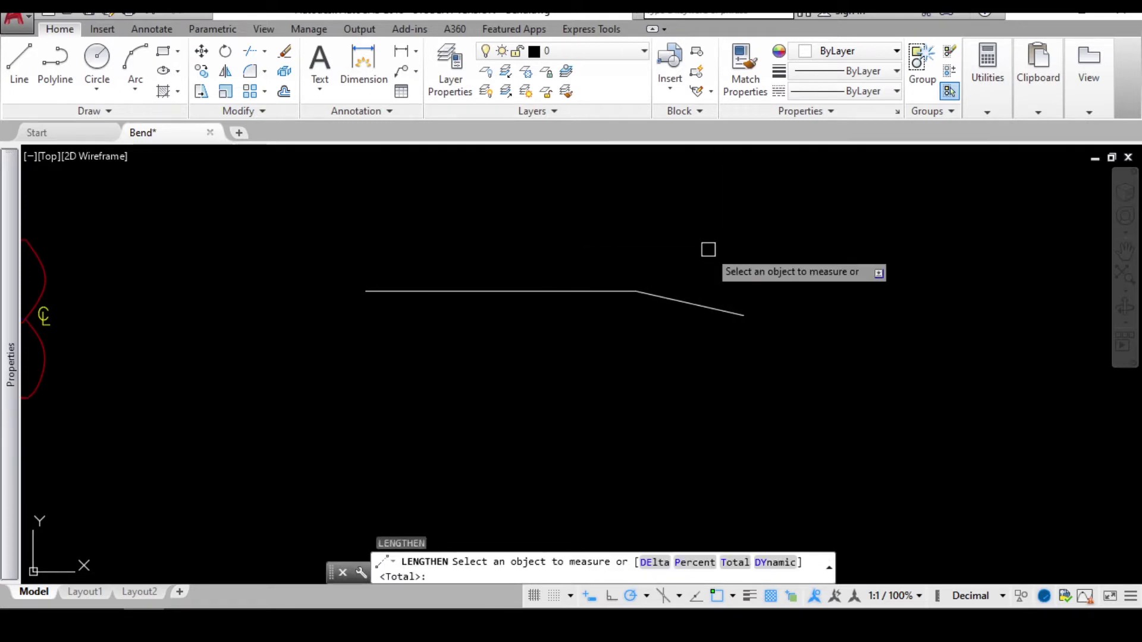
{"action": "type", "text": "t"}
{"action": "key", "text": "Return"}
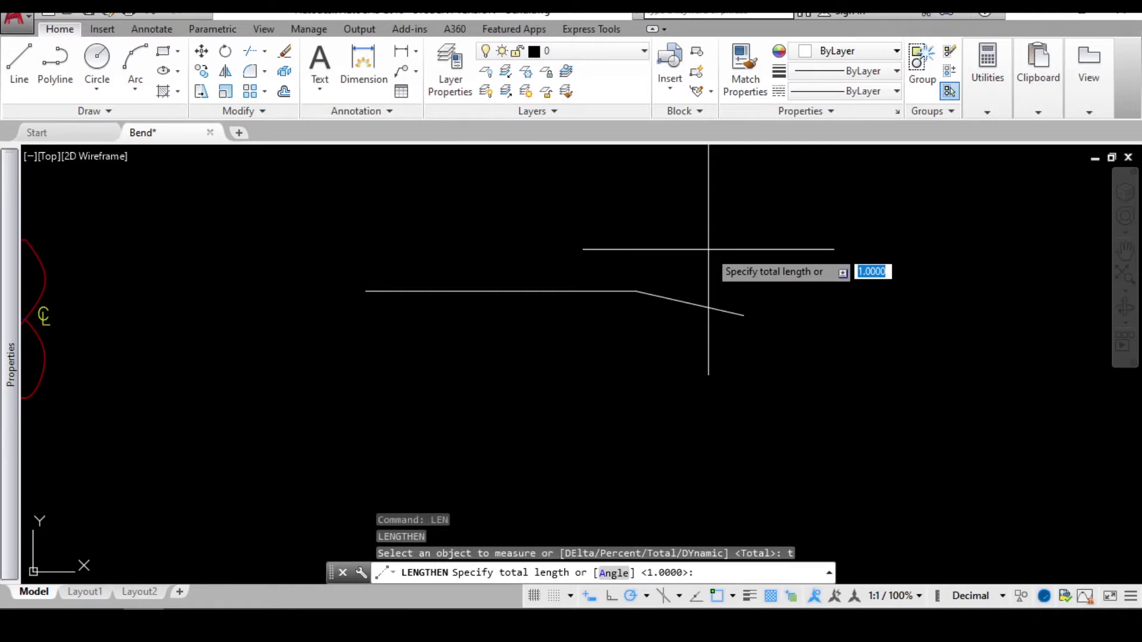
{"action": "type", "text": "2"}
{"action": "key", "text": "Return"}
{"action": "left_click", "coordinate": [718, 306]}
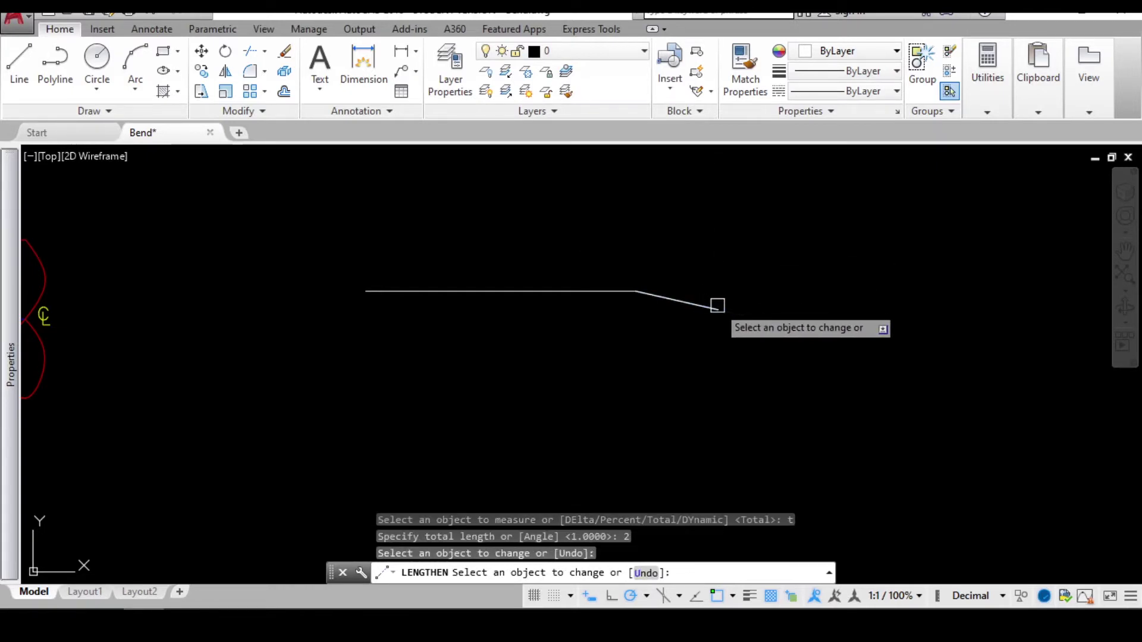
{"action": "left_click", "coordinate": [426, 292]}
{"action": "key", "text": "Escape"}
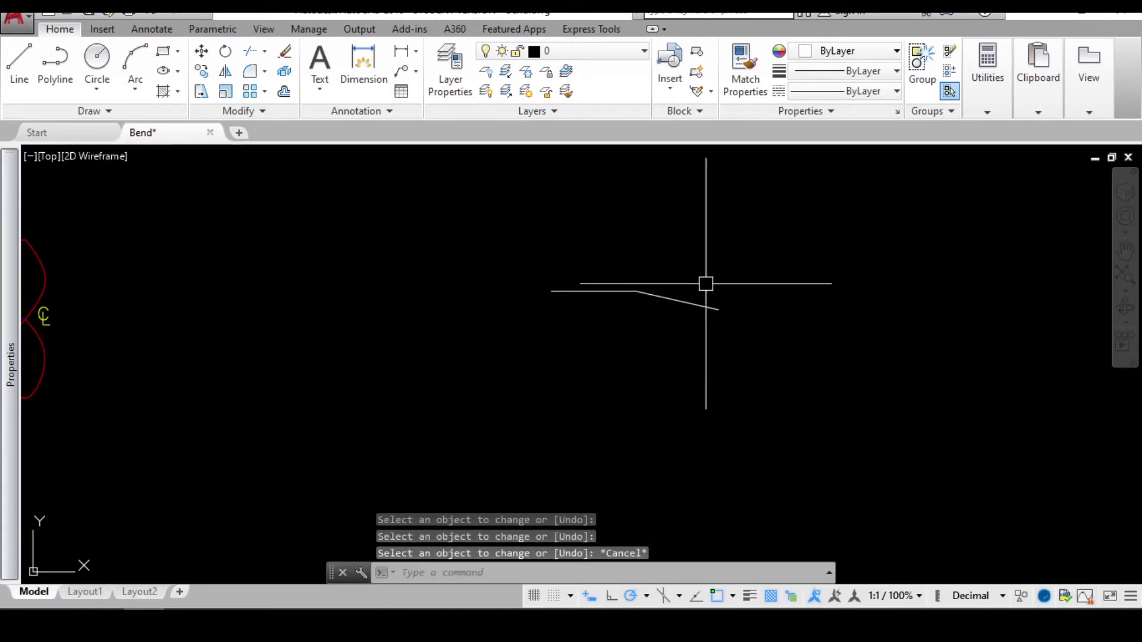
{"action": "left_click", "coordinate": [726, 257]}
{"action": "left_click", "coordinate": [627, 315]}
{"action": "key", "text": "Escape"}
Add an aligned dimension above the sloped line
{"action": "scroll", "coordinate": [648, 302], "scroll_direction": "up", "scroll_amount": 4}
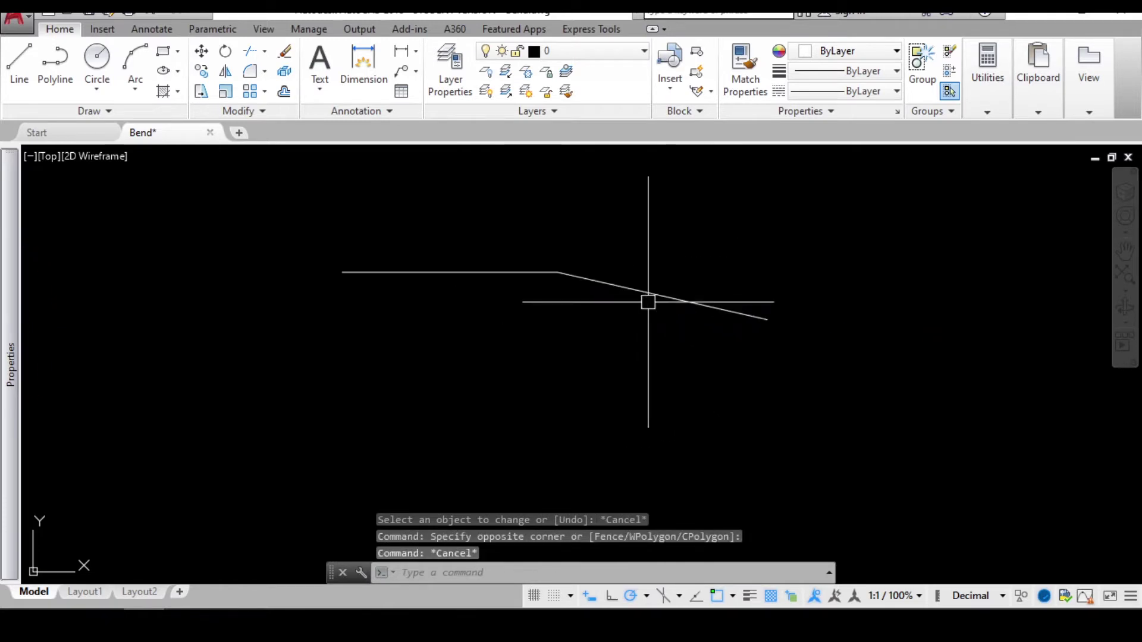
{"action": "type", "text": "dal"}
{"action": "key", "text": "Return"}
{"action": "key", "text": "Return"}
{"action": "left_click", "coordinate": [664, 297]}
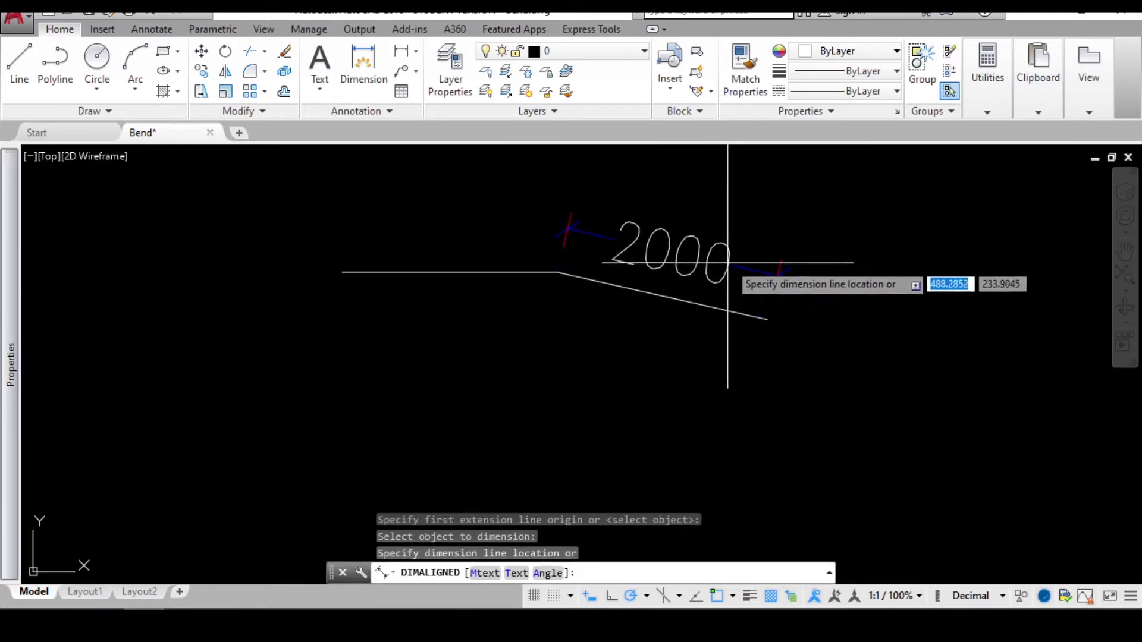
{"action": "left_click", "coordinate": [756, 229]}
{"action": "scroll", "coordinate": [694, 256], "scroll_direction": "down", "scroll_amount": 5}
{"action": "key", "text": "Escape"}
{"action": "scroll", "coordinate": [696, 255], "scroll_direction": "up", "scroll_amount": 6}
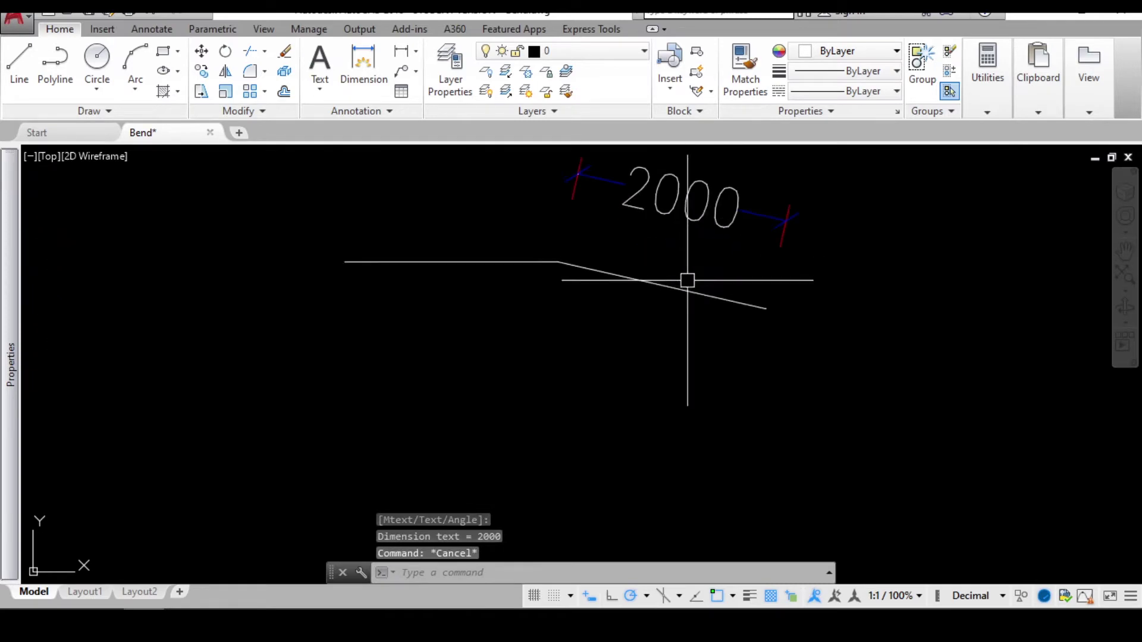
Examine the reference bend drawing for the headrace pipe's diameter and wall thickness
{"action": "left_click", "coordinate": [641, 301]}
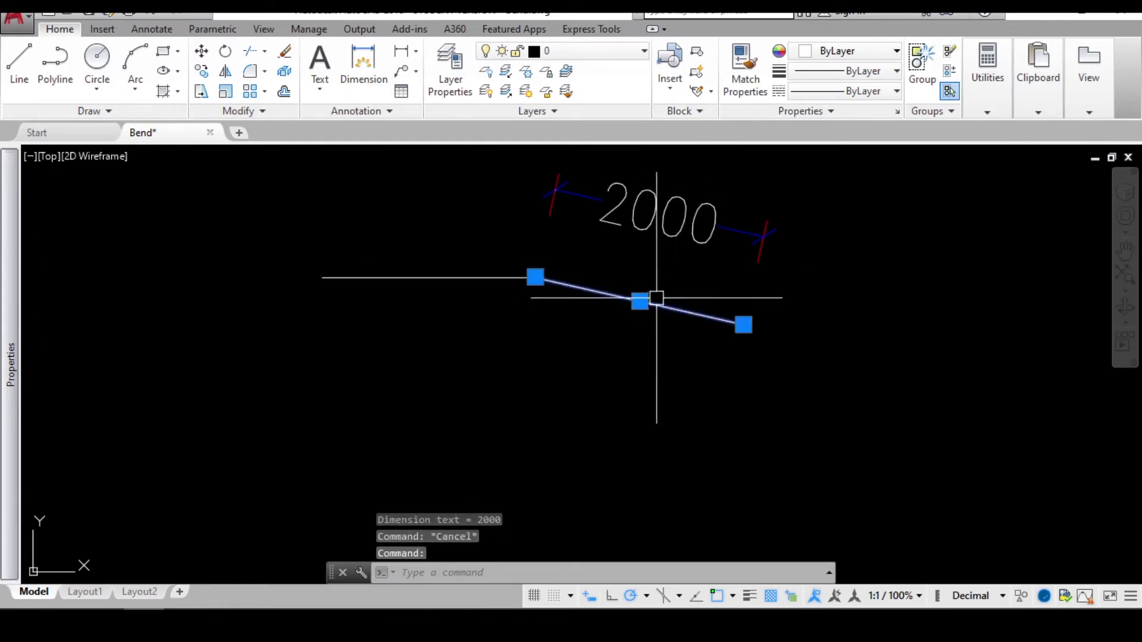
{"action": "scroll", "coordinate": [654, 280], "scroll_direction": "down", "scroll_amount": 8}
{"action": "key", "text": "Escape"}
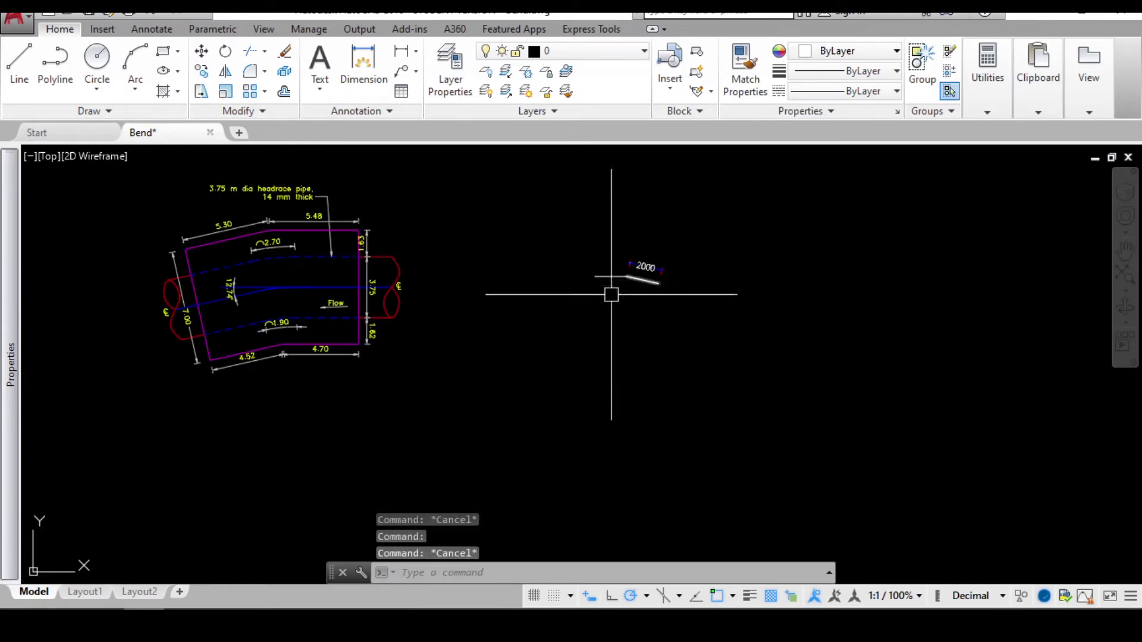
{"action": "scroll", "coordinate": [372, 270], "scroll_direction": "up", "scroll_amount": 4}
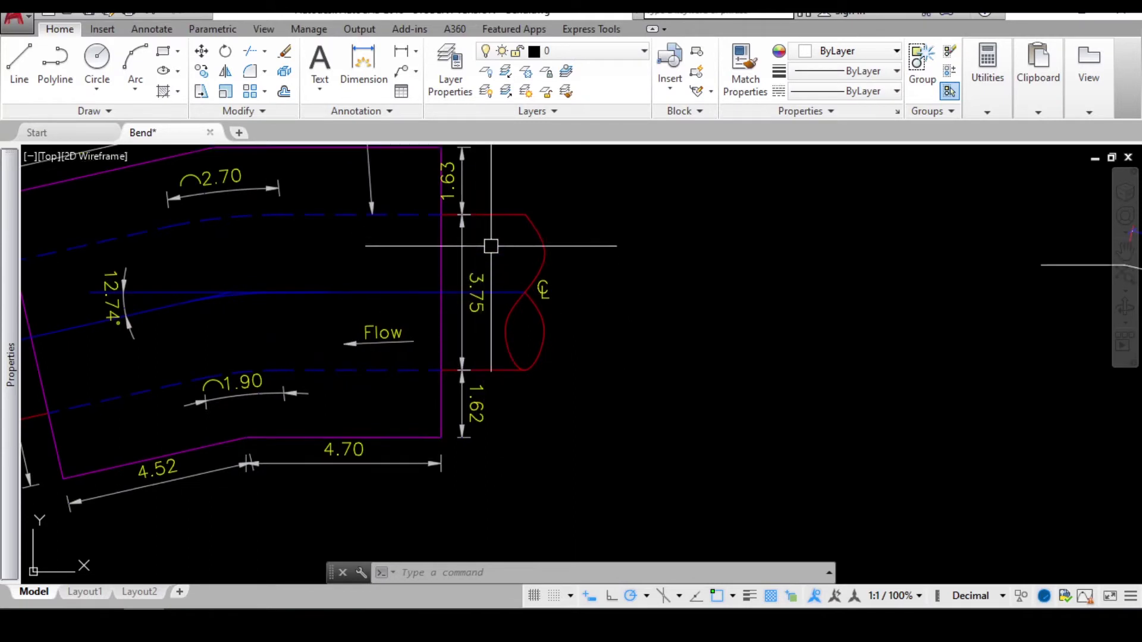
{"action": "middle_click_drag", "start_coordinate": [502, 247], "coordinate": [484, 269]}
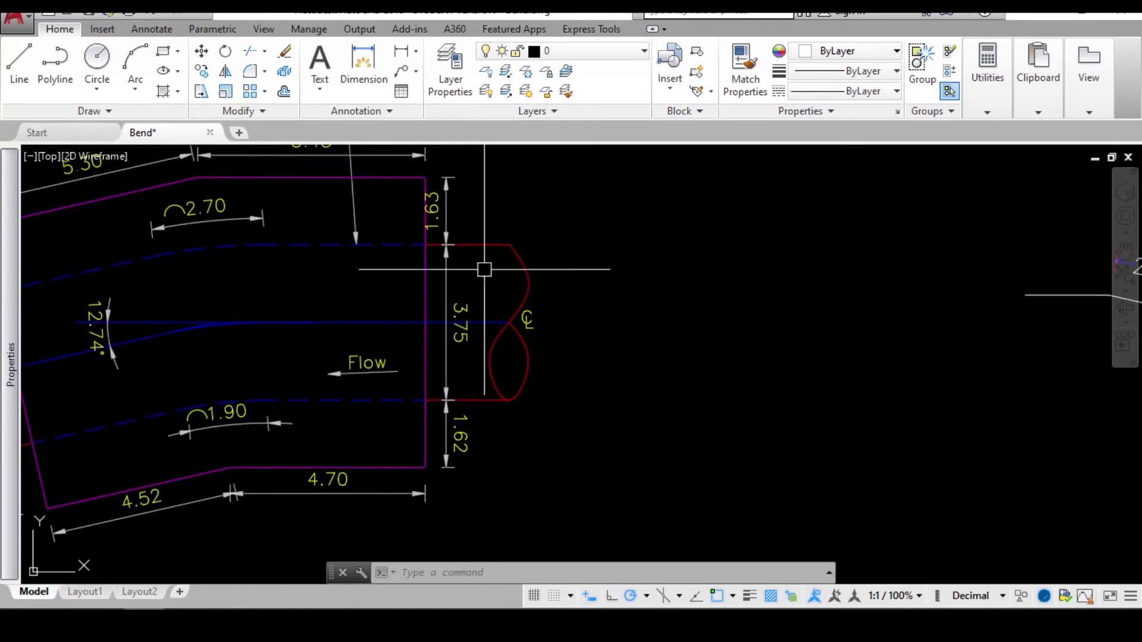
{"action": "scroll", "coordinate": [484, 269], "scroll_direction": "down", "scroll_amount": 2}
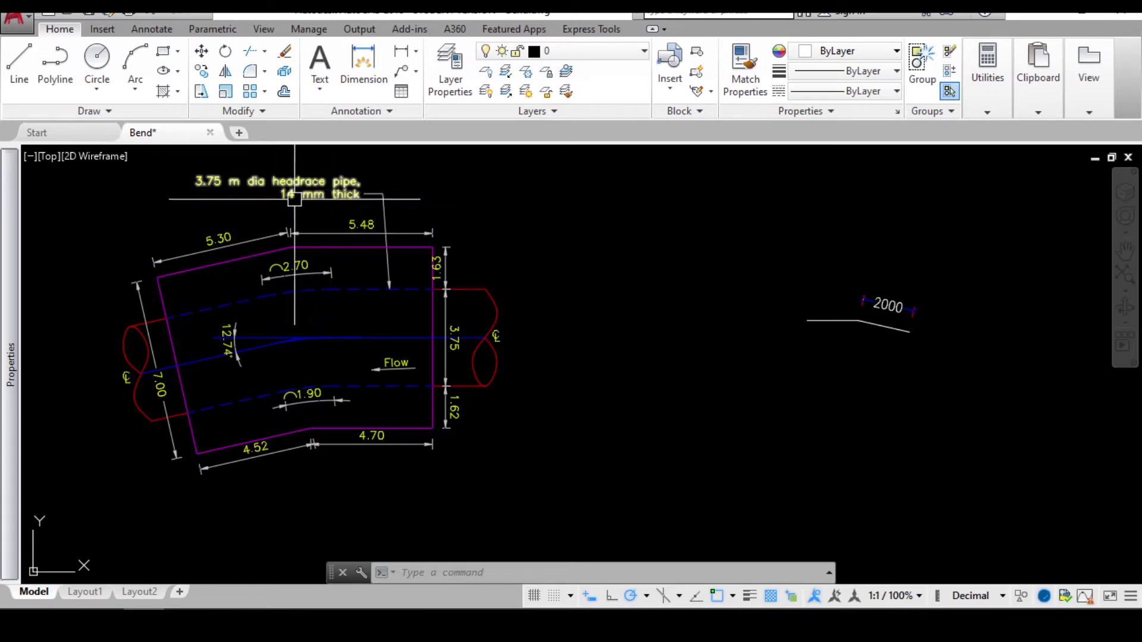
{"action": "scroll", "coordinate": [893, 357], "scroll_direction": "up", "scroll_amount": 2}
{"action": "middle_click_drag", "start_coordinate": [892, 357], "coordinate": [694, 315]}
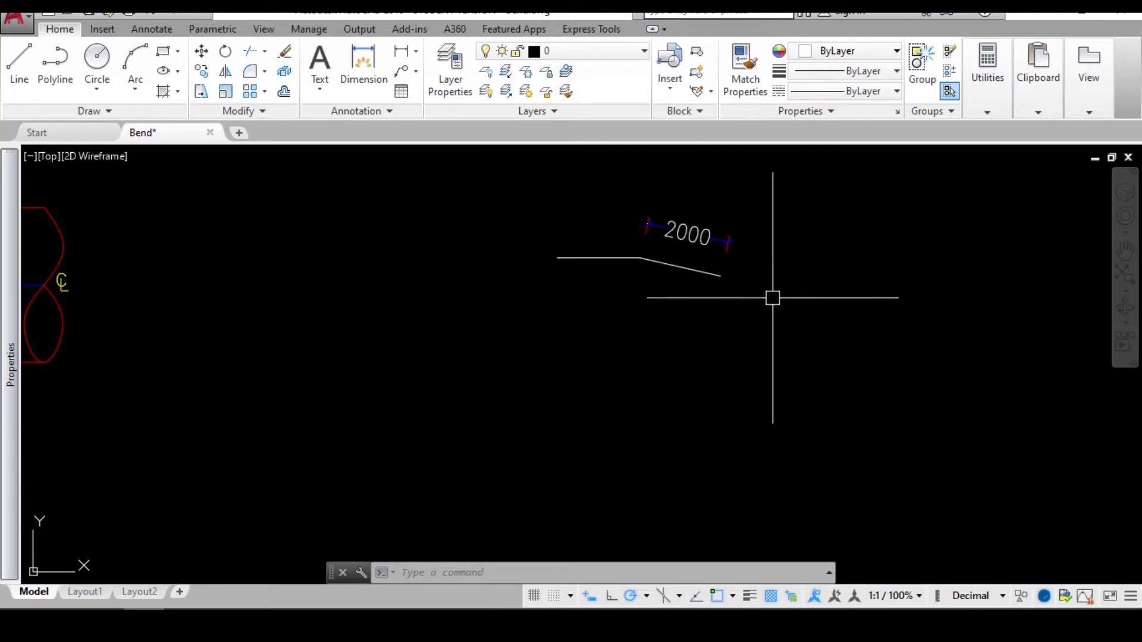
Offset the sloped and horizontal lines downward by 1.882 to form the pipe's centreline
{"action": "type", "text": "o"}
{"action": "key", "text": "Return"}
{"action": "type", "text": "1.882"}
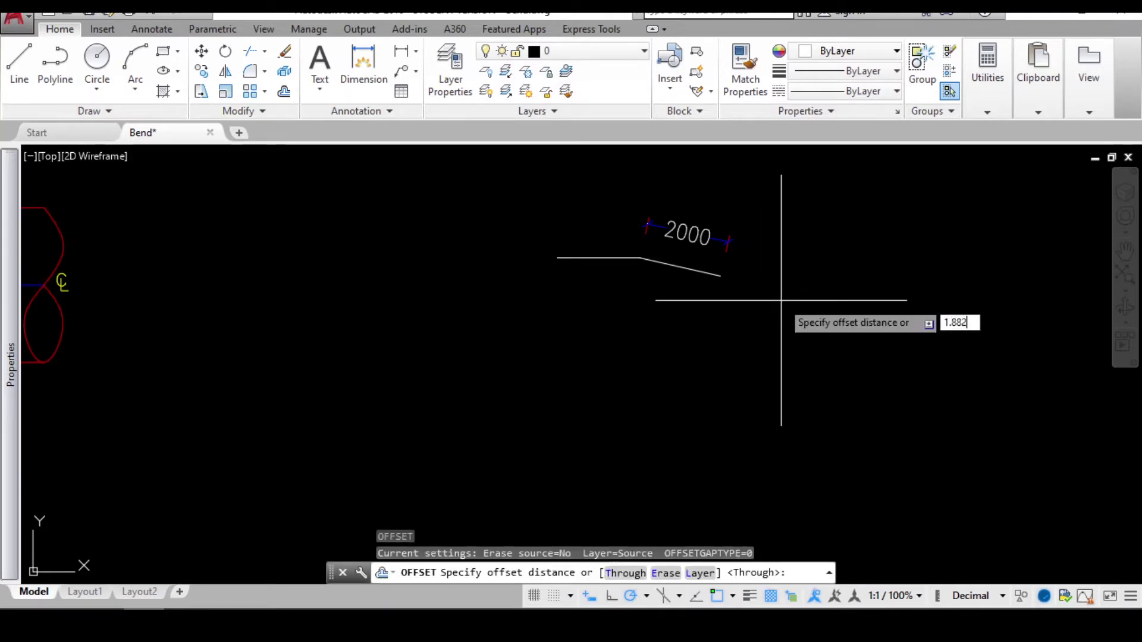
{"action": "key", "text": "Return"}
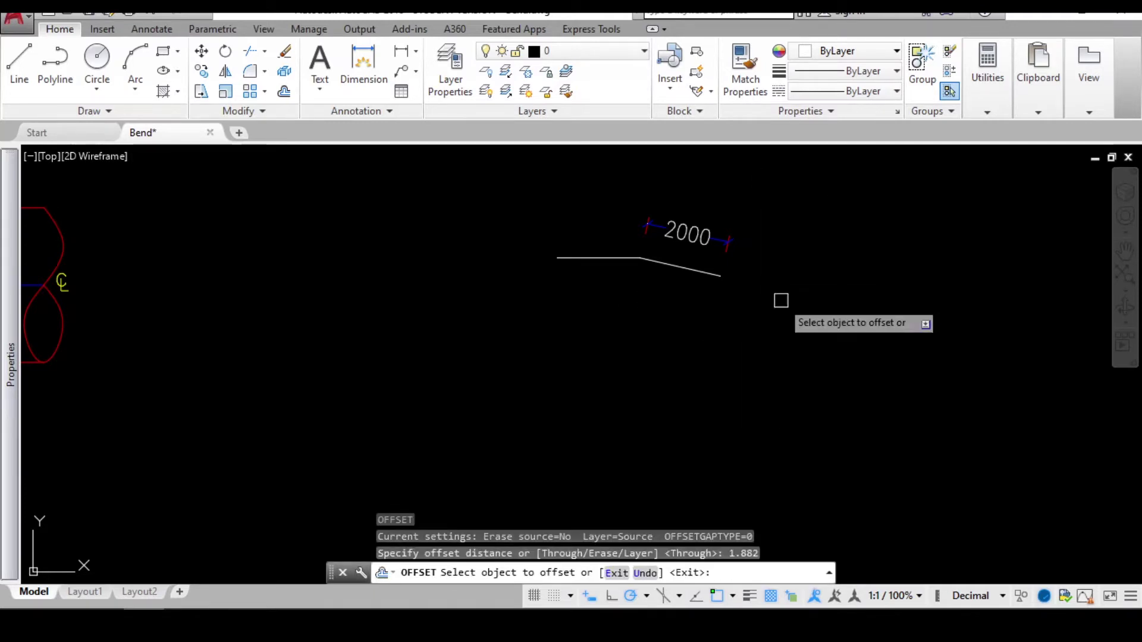
{"action": "left_click", "coordinate": [701, 269]}
{"action": "left_click", "coordinate": [633, 298]}
{"action": "left_click", "coordinate": [596, 259]}
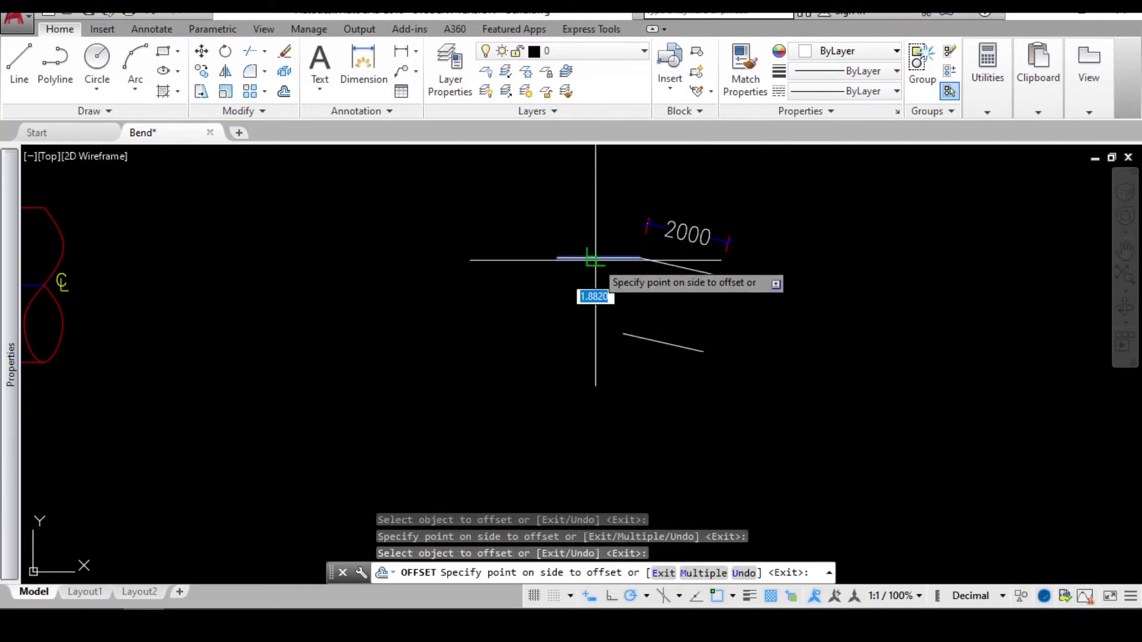
{"action": "left_click", "coordinate": [617, 348]}
Offset the new centreline pair downward again by 1.882 to form the pipe's lower edge
{"action": "left_click", "coordinate": [677, 347]}
{"action": "left_click", "coordinate": [647, 379]}
{"action": "left_click", "coordinate": [595, 337]}
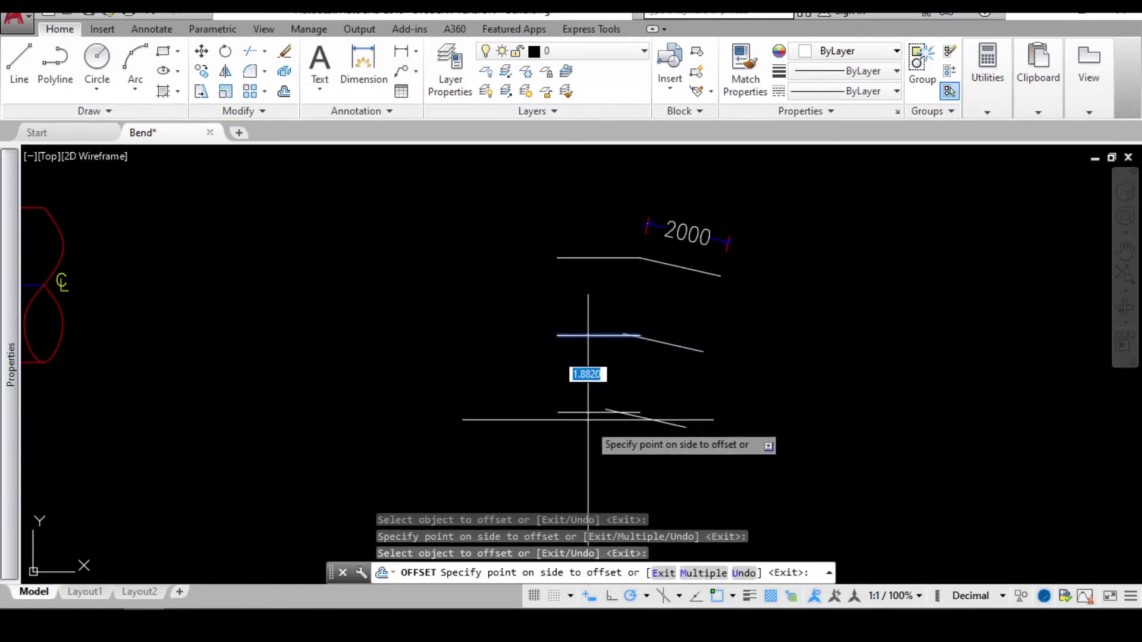
{"action": "left_click", "coordinate": [588, 419]}
{"action": "key", "text": "Escape"}
{"action": "key", "text": "Escape"}
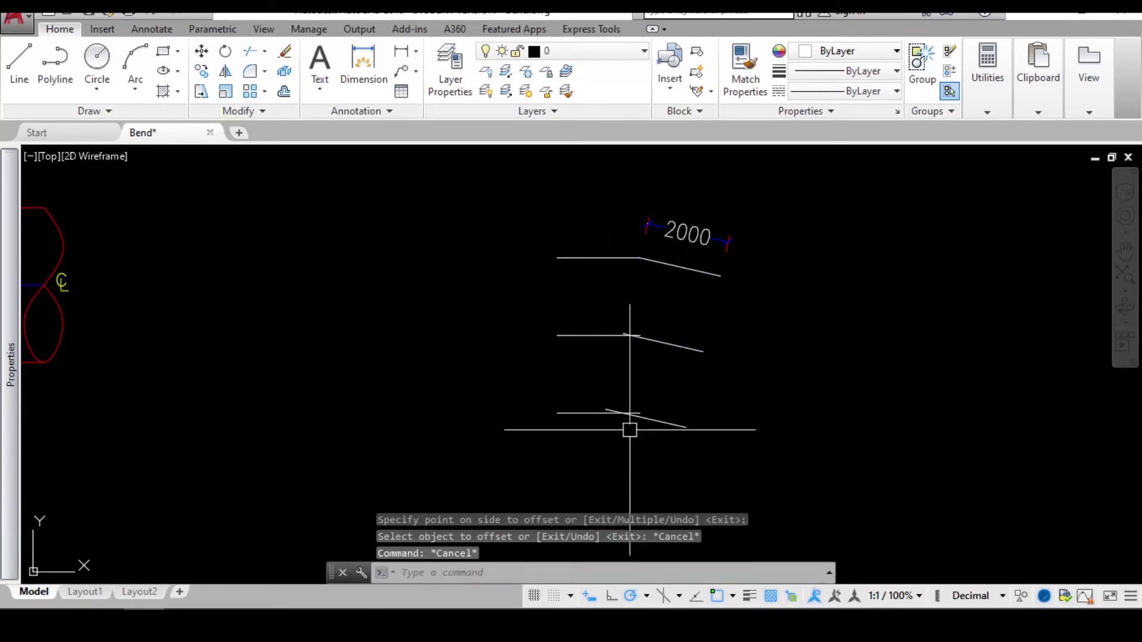
Fillet the lower-edge pair and the centreline pair with radius 0 into clean corners
{"action": "type", "text": "f"}
{"action": "key", "text": "Return"}
{"action": "left_click", "coordinate": [588, 412]}
{"action": "left_click", "coordinate": [616, 412]}
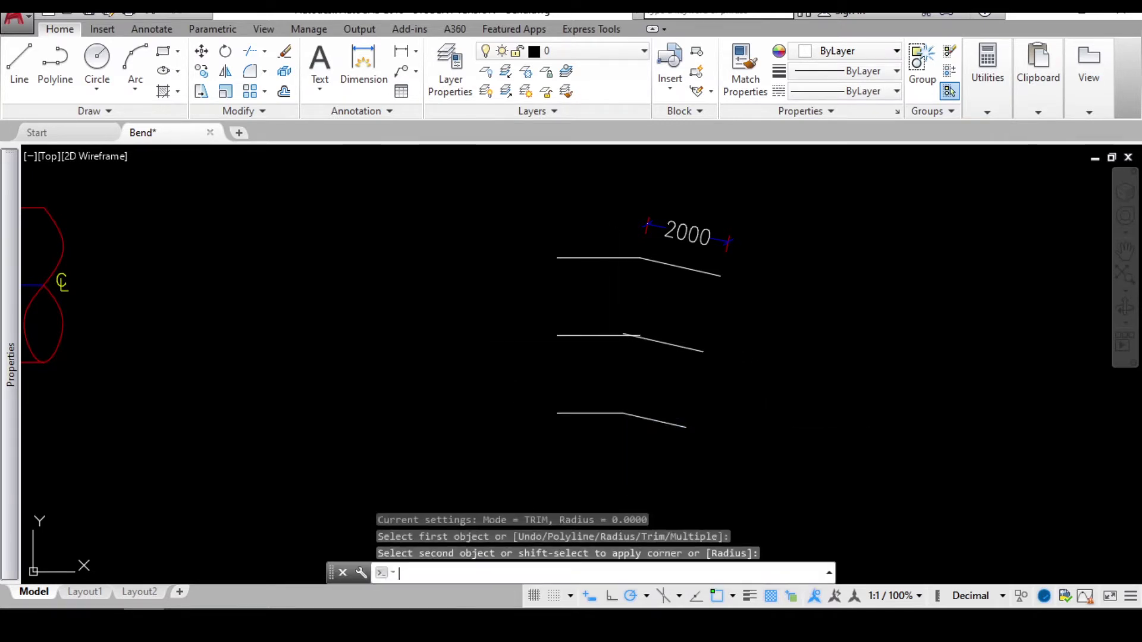
{"action": "key", "text": "Return"}
{"action": "left_click", "coordinate": [617, 336]}
{"action": "left_click", "coordinate": [624, 342]}
{"action": "key", "text": "Escape"}
Close both ends of the pipe outline with lines joining the upper and lower edge endpoints
{"action": "type", "text": "l"}
{"action": "key", "text": "Return"}
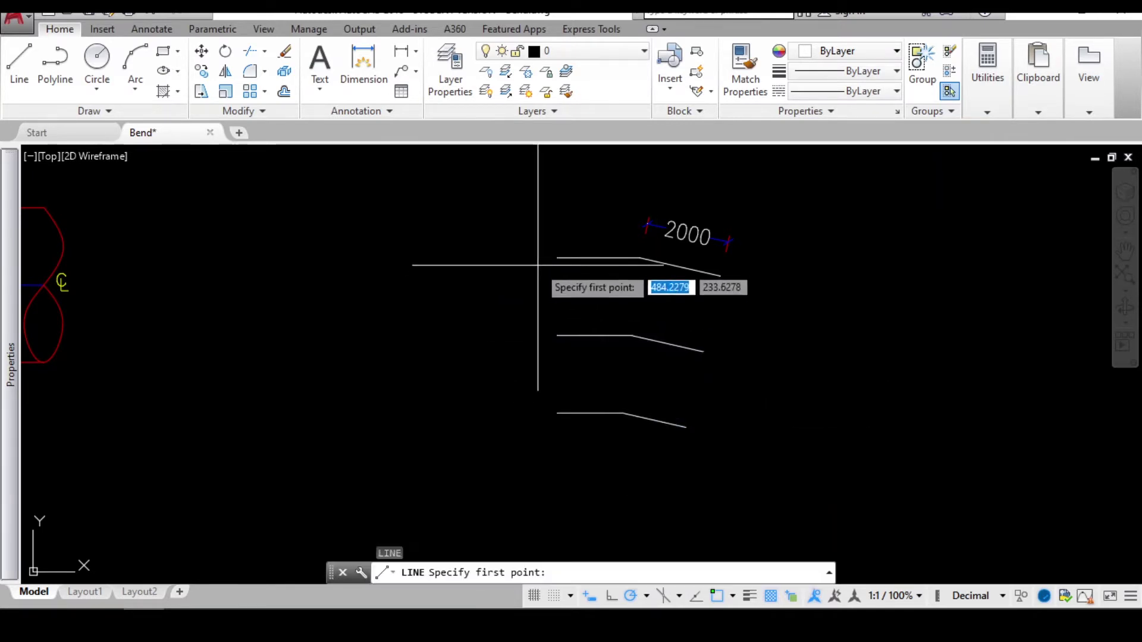
{"action": "left_click", "coordinate": [557, 258]}
{"action": "left_click", "coordinate": [557, 412]}
{"action": "key", "text": "Escape"}
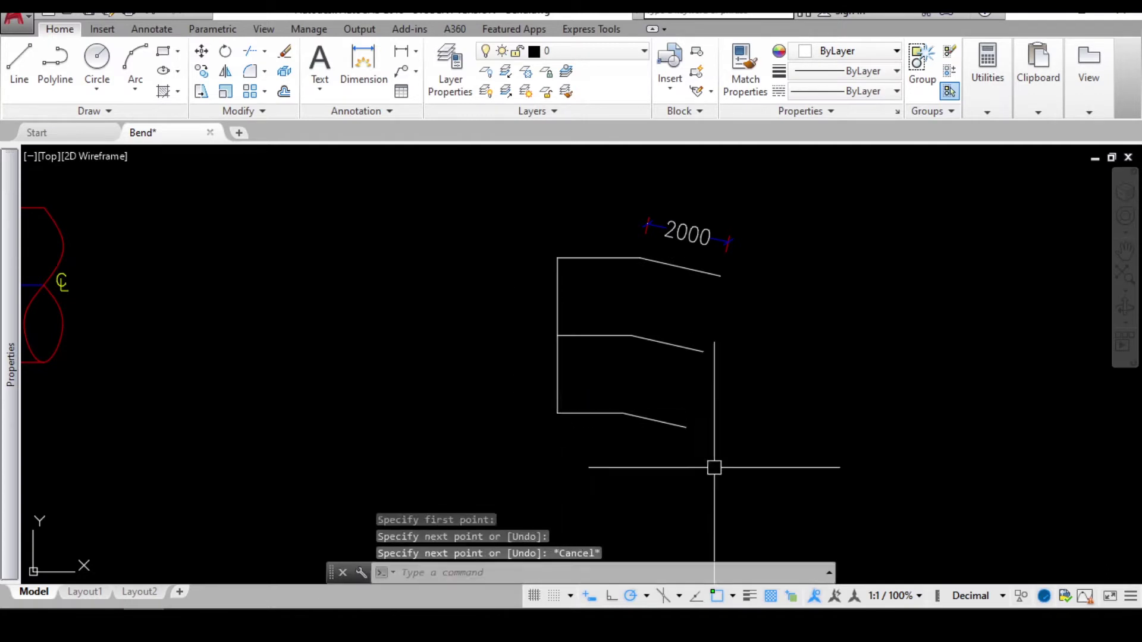
{"action": "key", "text": "Return"}
{"action": "left_click", "coordinate": [687, 426]}
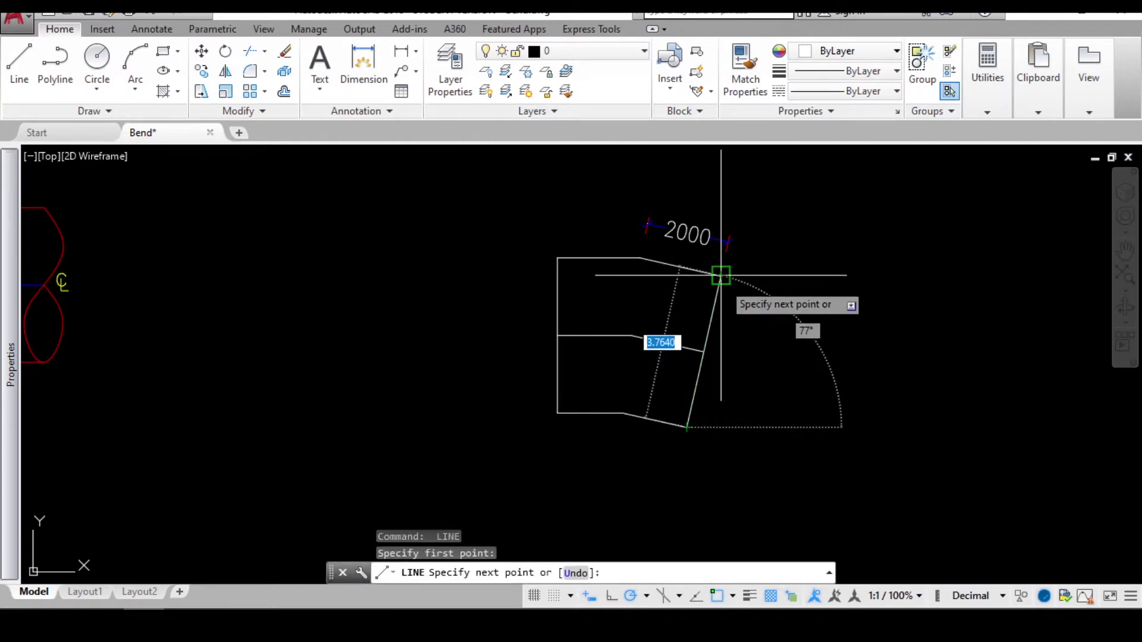
{"action": "left_click", "coordinate": [721, 275]}
{"action": "key", "text": "Escape"}
Add an aligned dimension alongside the slanted end line of the pipe outline
{"action": "type", "text": "dal"}
{"action": "key", "text": "Return"}
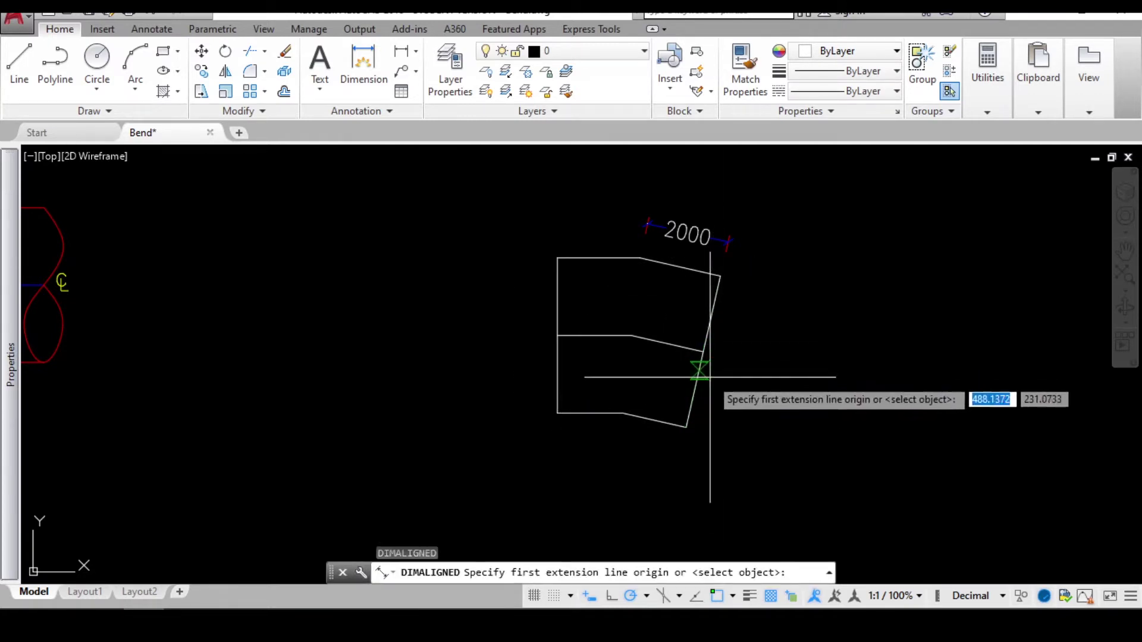
{"action": "key", "text": "Return"}
{"action": "left_click", "coordinate": [700, 377]}
{"action": "left_click", "coordinate": [729, 383]}
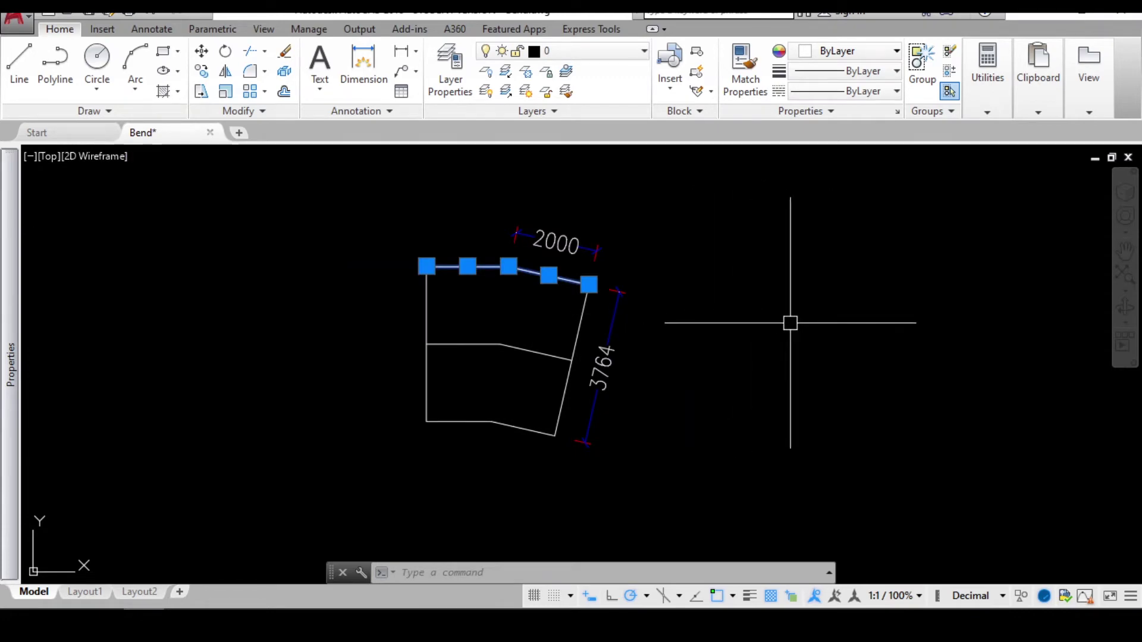
{"action": "key", "text": "Escape"}
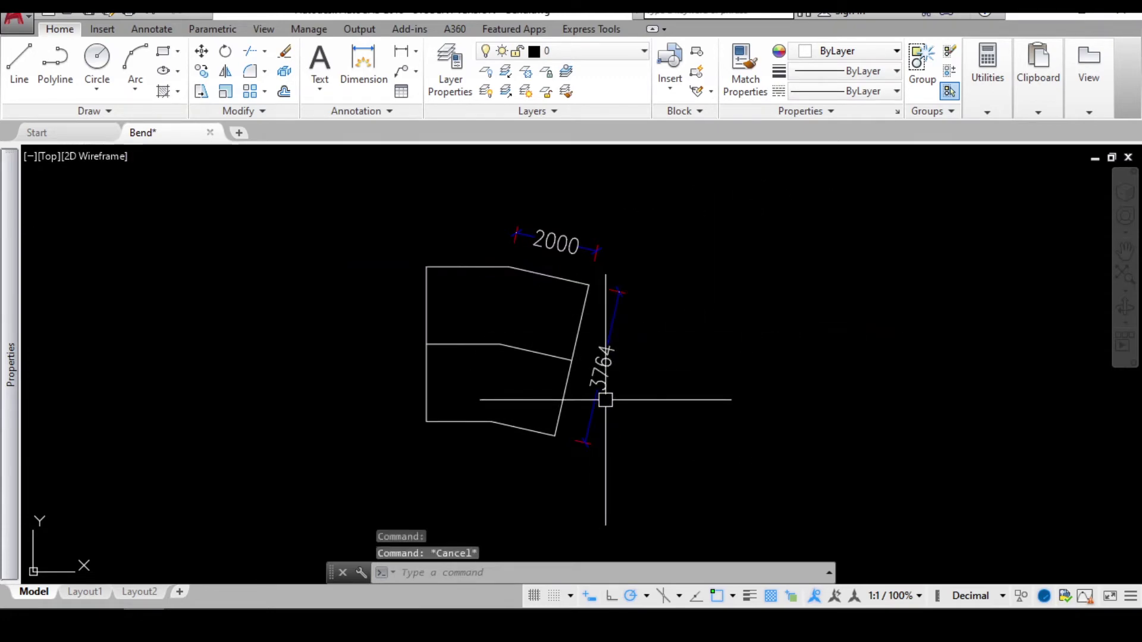
Copy the five lines of the bend's slanted segment horizontally to the right, about 13.2 away from the original
{"action": "scroll", "coordinate": [616, 273], "scroll_direction": "down", "scroll_amount": 3}
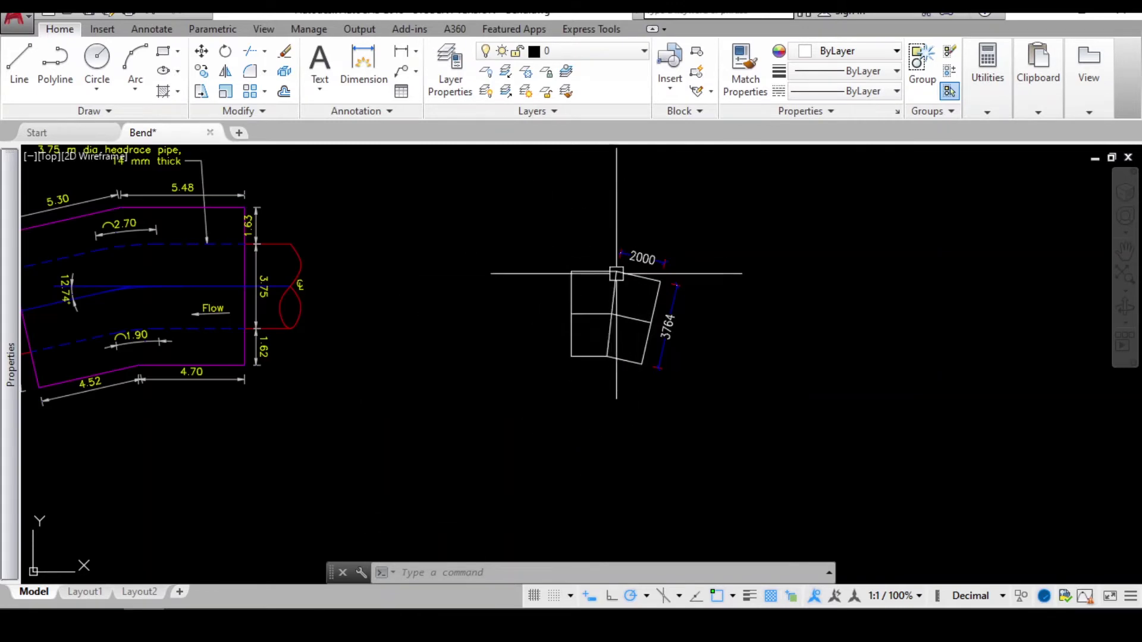
{"action": "left_click", "coordinate": [616, 273]}
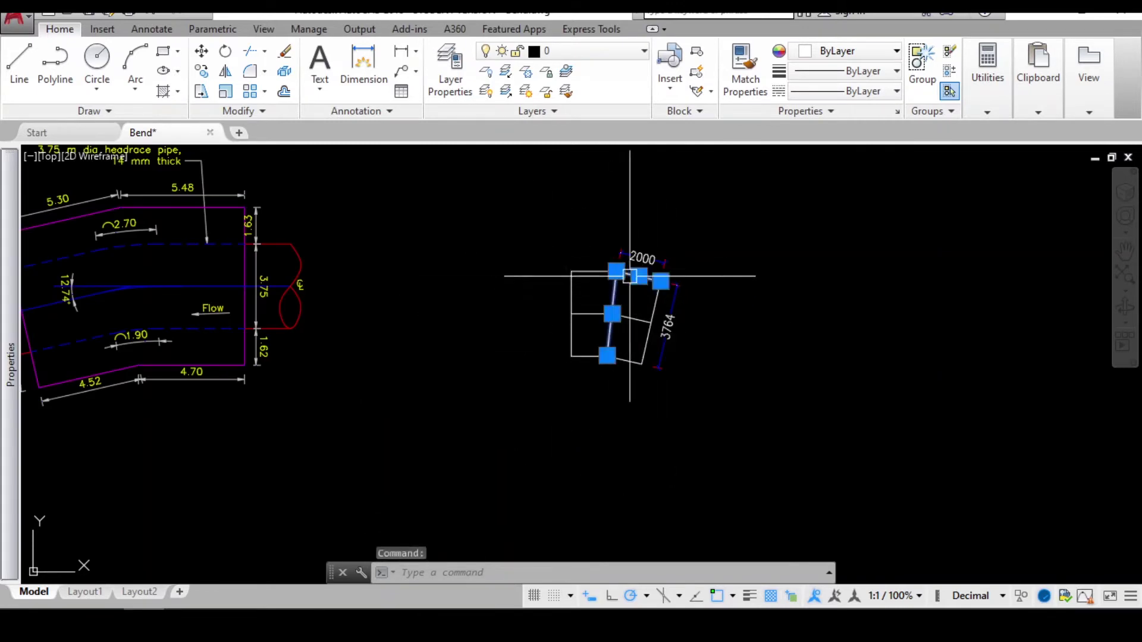
{"action": "scroll", "coordinate": [615, 275], "scroll_direction": "up", "scroll_amount": 3}
{"action": "left_click", "coordinate": [628, 351]}
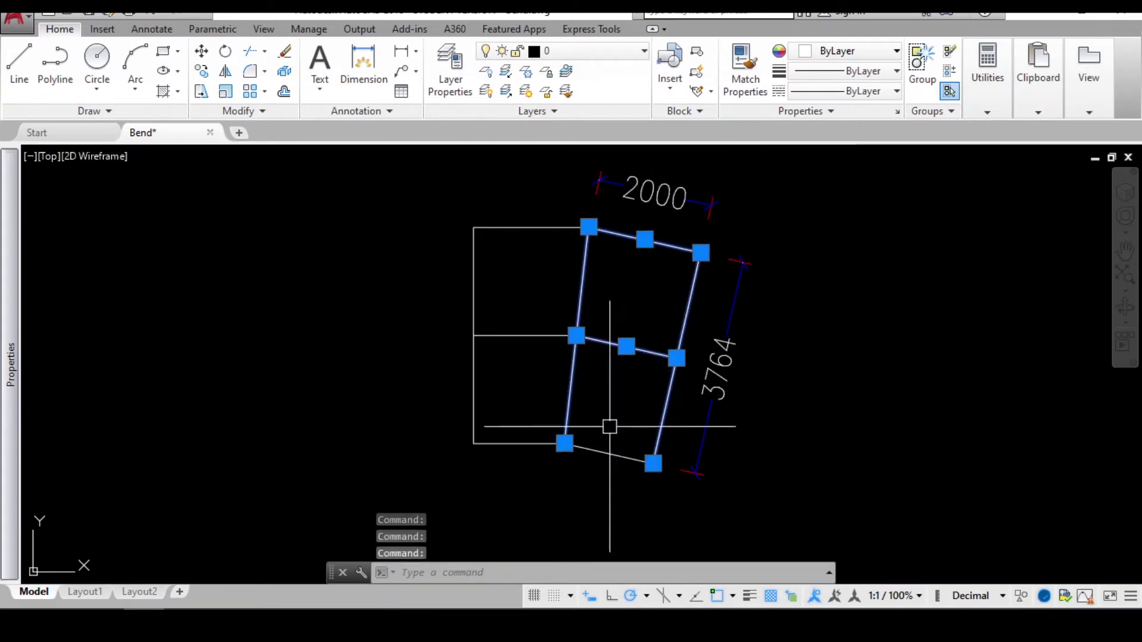
{"action": "middle_click_drag", "start_coordinate": [586, 398], "coordinate": [458, 387]}
{"action": "type", "text": "co"}
{"action": "key", "text": "Return"}
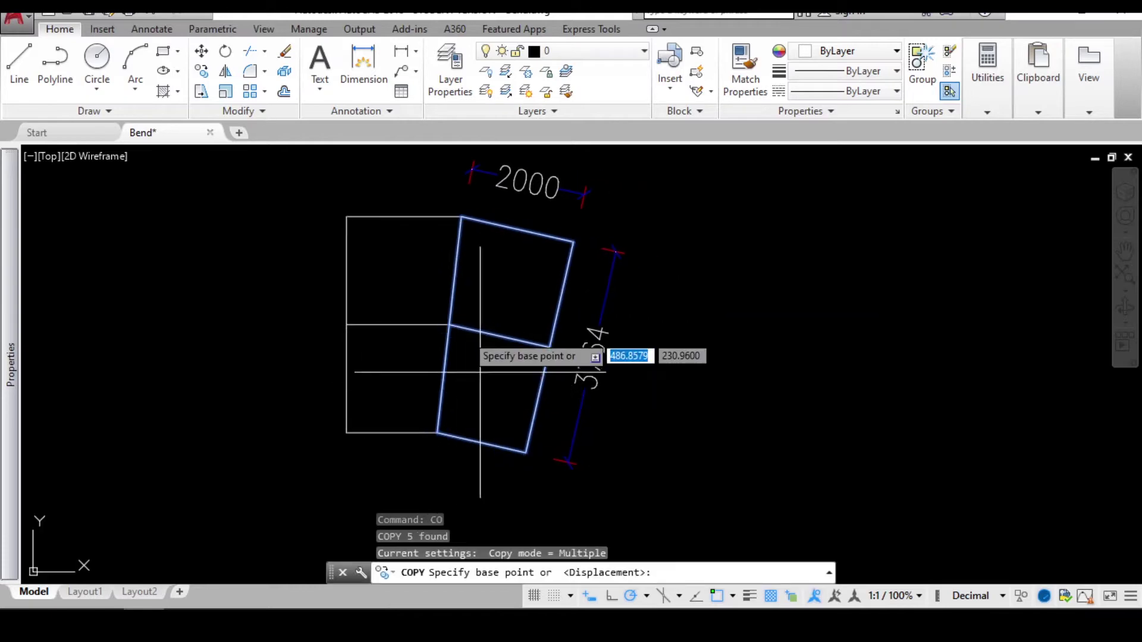
{"action": "left_click", "coordinate": [511, 363]}
{"action": "scroll", "coordinate": [347, 334], "scroll_direction": "down", "scroll_amount": 6}
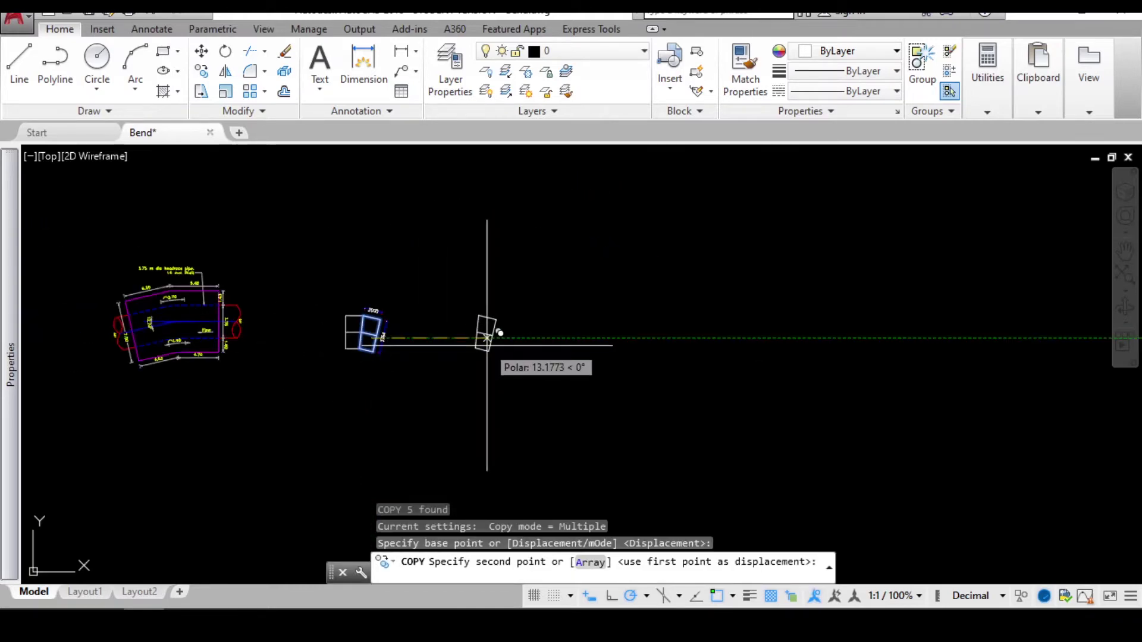
{"action": "left_click", "coordinate": [488, 345]}
{"action": "key", "text": "Escape"}
Rotate the copied segment about its lower-right corner by reference, turning its 3764 end line horizontal as the base
{"action": "scroll", "coordinate": [349, 334], "scroll_direction": "up", "scroll_amount": 2}
{"action": "scroll", "coordinate": [590, 313], "scroll_direction": "up", "scroll_amount": 2}
{"action": "left_click", "coordinate": [617, 273]}
{"action": "left_click", "coordinate": [478, 426]}
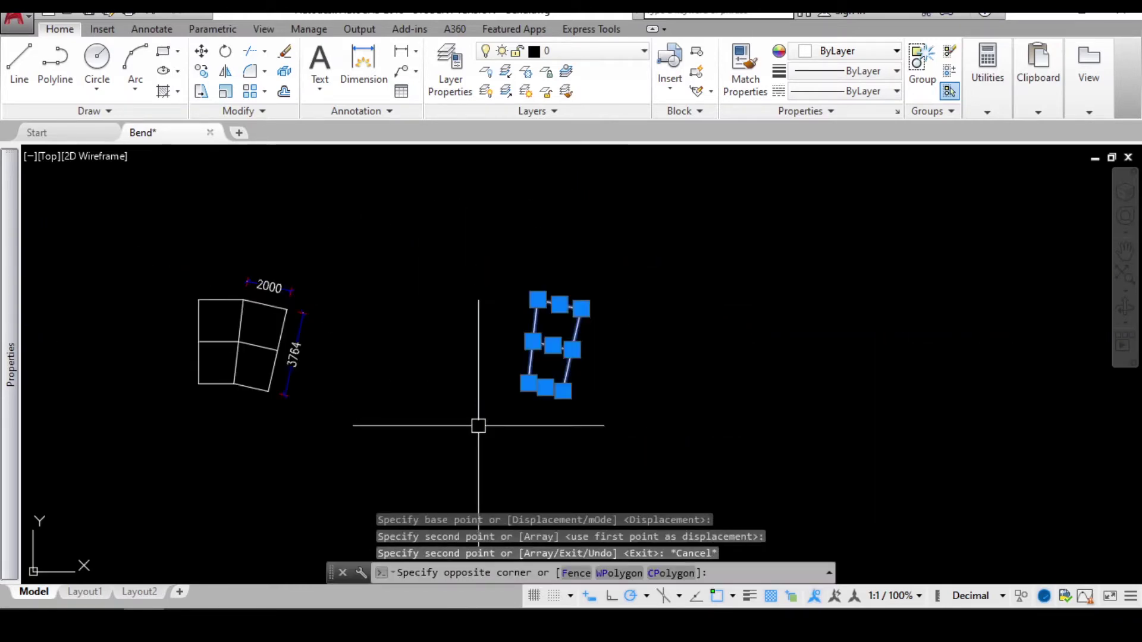
{"action": "type", "text": "ro"}
{"action": "key", "text": "Return"}
{"action": "scroll", "coordinate": [589, 390], "scroll_direction": "up", "scroll_amount": 4}
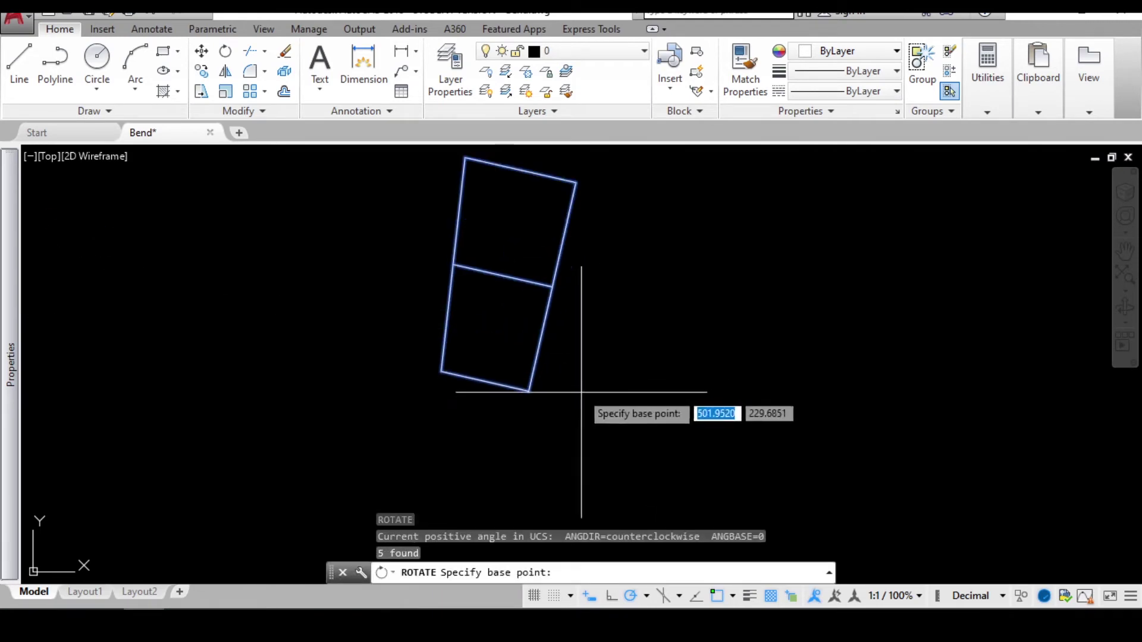
{"action": "left_click", "coordinate": [528, 390]}
{"action": "type", "text": "r"}
{"action": "key", "text": "Return"}
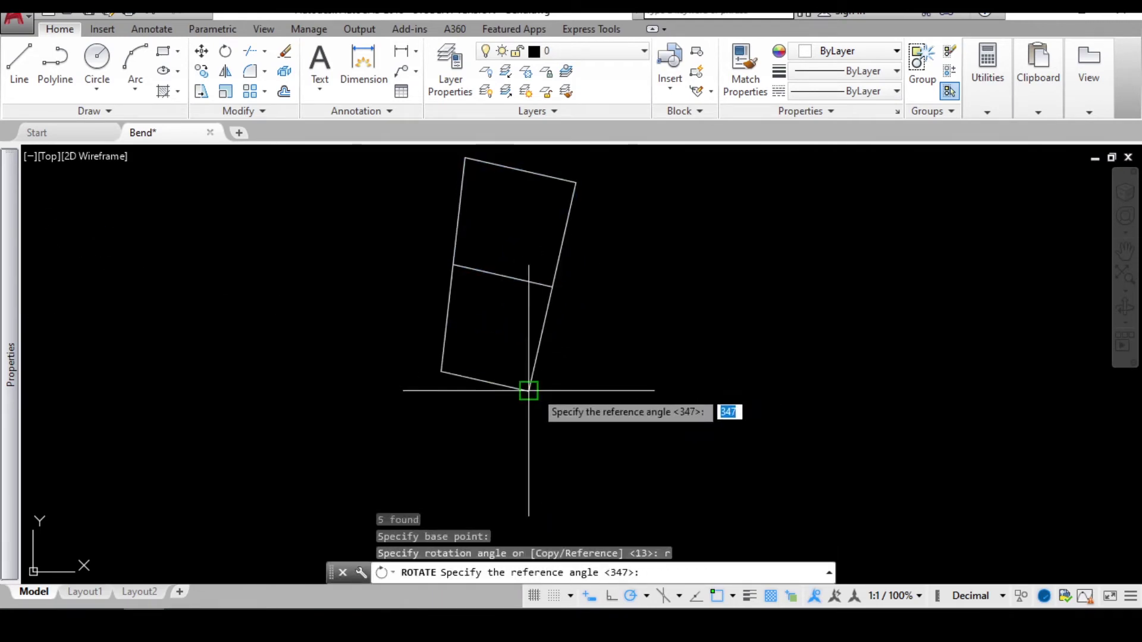
{"action": "left_click", "coordinate": [529, 391]}
{"action": "left_click", "coordinate": [573, 183]}
{"action": "scroll", "coordinate": [684, 262], "scroll_direction": "down", "scroll_amount": 6}
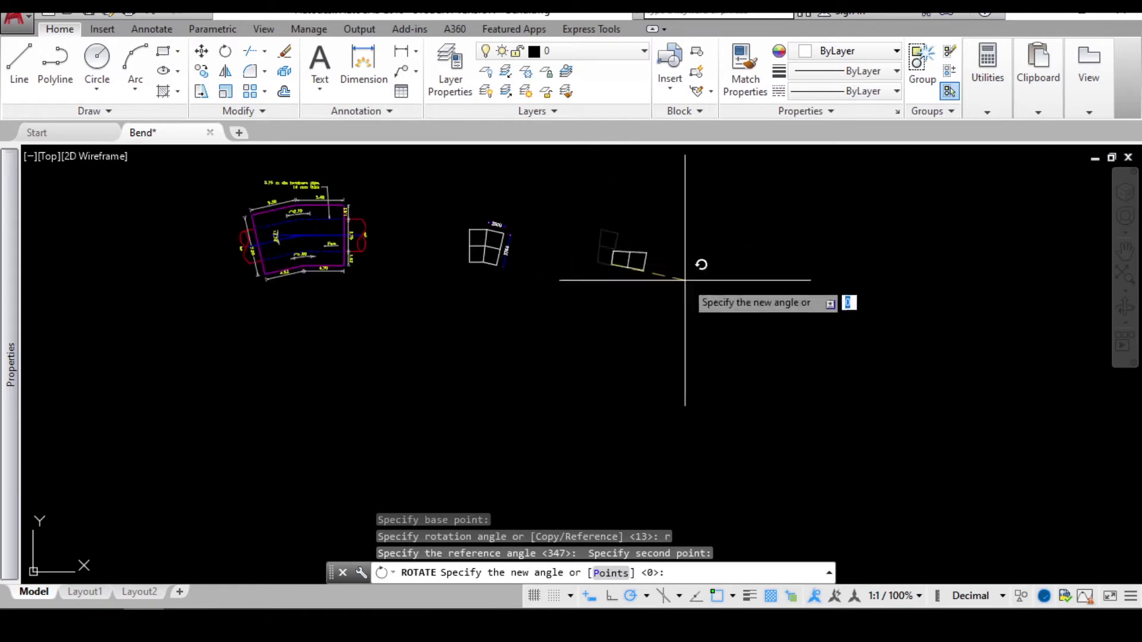
{"action": "left_click", "coordinate": [678, 260]}
{"action": "key", "text": "Escape"}
{"action": "scroll", "coordinate": [642, 255], "scroll_direction": "up", "scroll_amount": 6}
{"action": "middle_click_drag", "start_coordinate": [643, 254], "coordinate": [631, 274]}
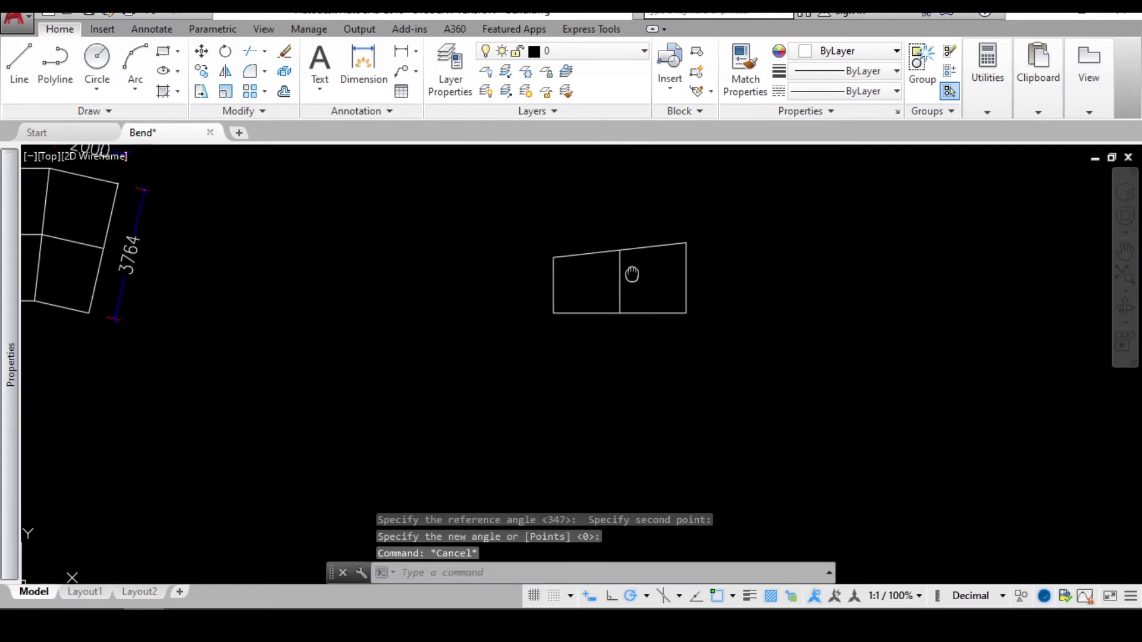
{"action": "scroll", "coordinate": [623, 275], "scroll_direction": "down", "scroll_amount": 6}
{"action": "key", "text": "Escape"}
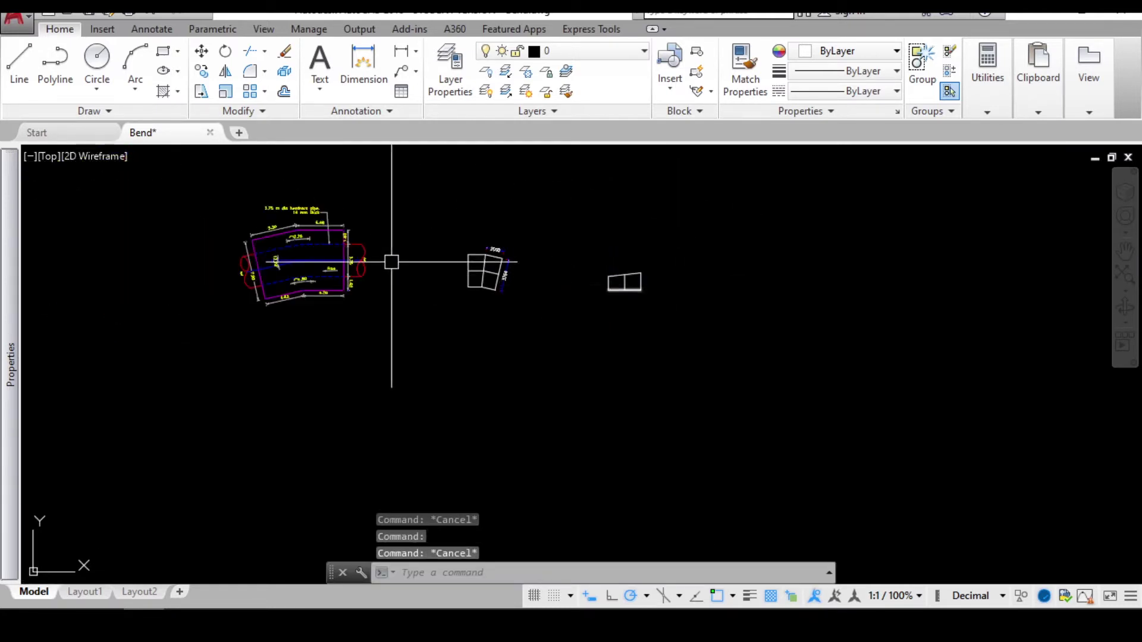
Set the rotated segment's middle line to red with the CENTER linetype
{"action": "scroll", "coordinate": [381, 260], "scroll_direction": "up", "scroll_amount": 6}
{"action": "scroll", "coordinate": [326, 245], "scroll_direction": "down", "scroll_amount": 4}
{"action": "scroll", "coordinate": [872, 306], "scroll_direction": "up", "scroll_amount": 6}
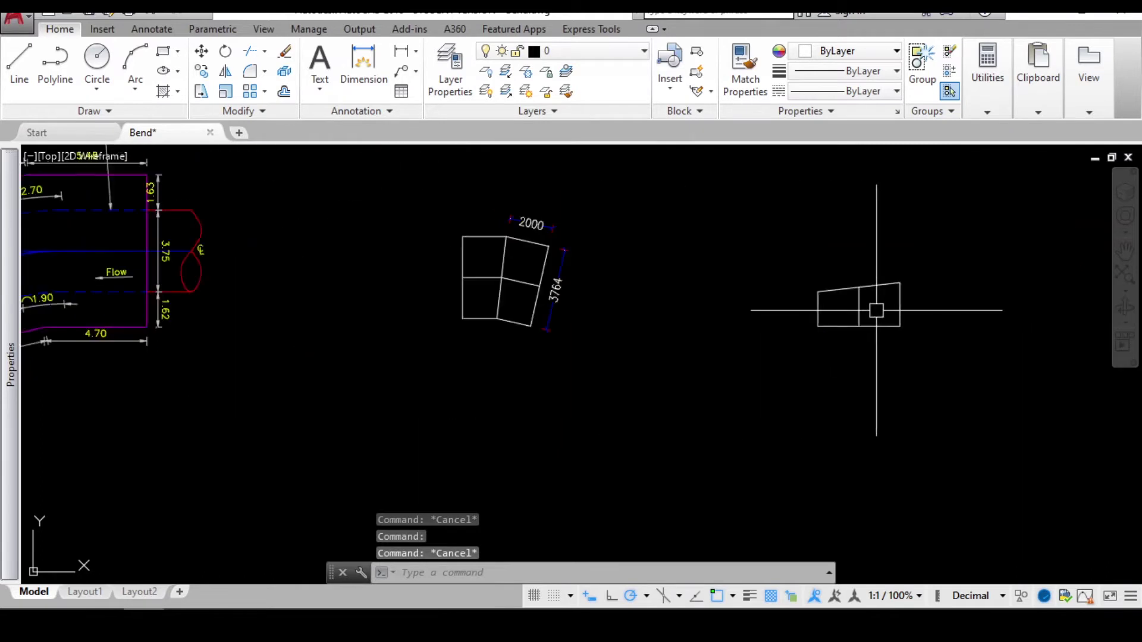
{"action": "left_click", "coordinate": [866, 53]}
{"action": "left_click", "coordinate": [801, 222]}
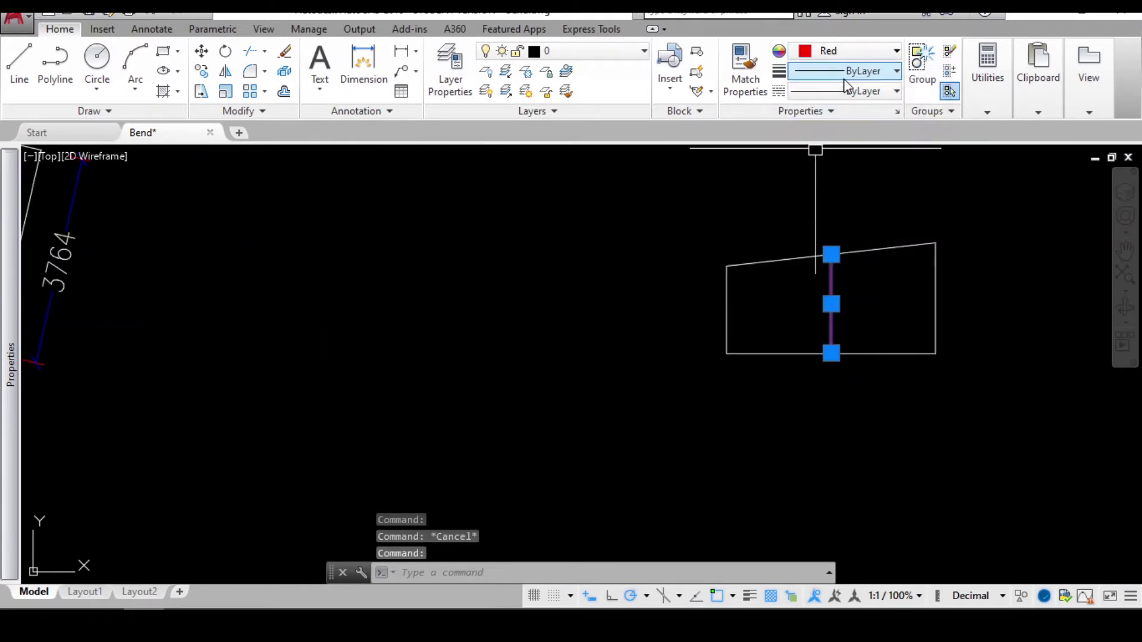
{"action": "left_click", "coordinate": [846, 91]}
{"action": "left_click", "coordinate": [857, 175]}
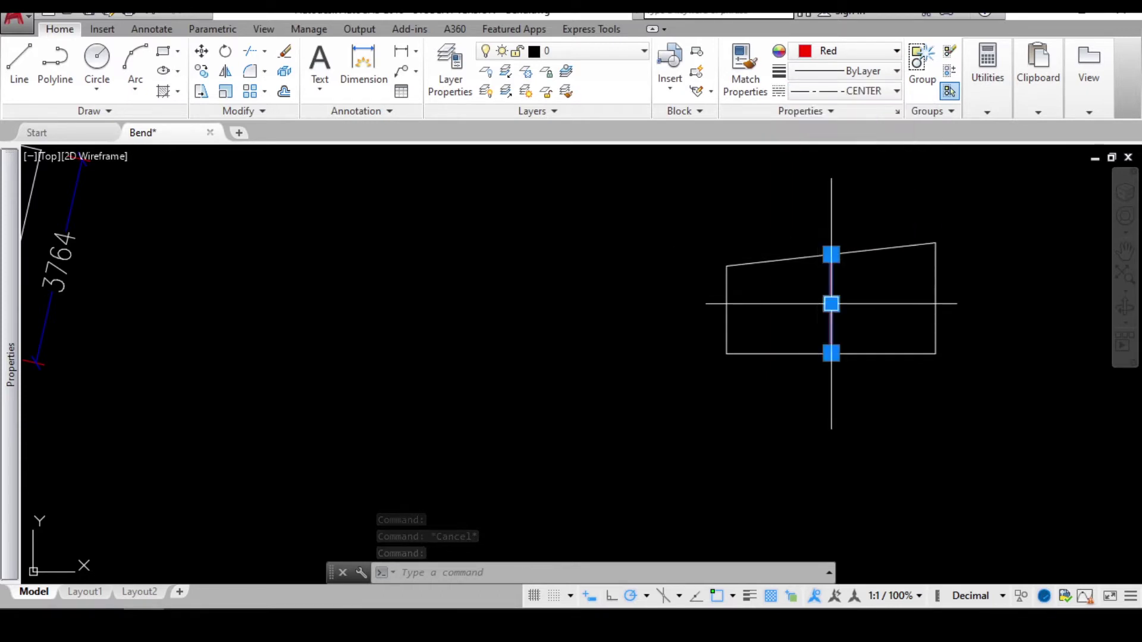
{"action": "key", "text": "Escape"}
{"action": "key", "text": "Escape"}
Draw horizontal construction lines through the lower-right and upper-right corners of the rotated segment
{"action": "middle_click_drag", "start_coordinate": [874, 311], "coordinate": [395, 289]}
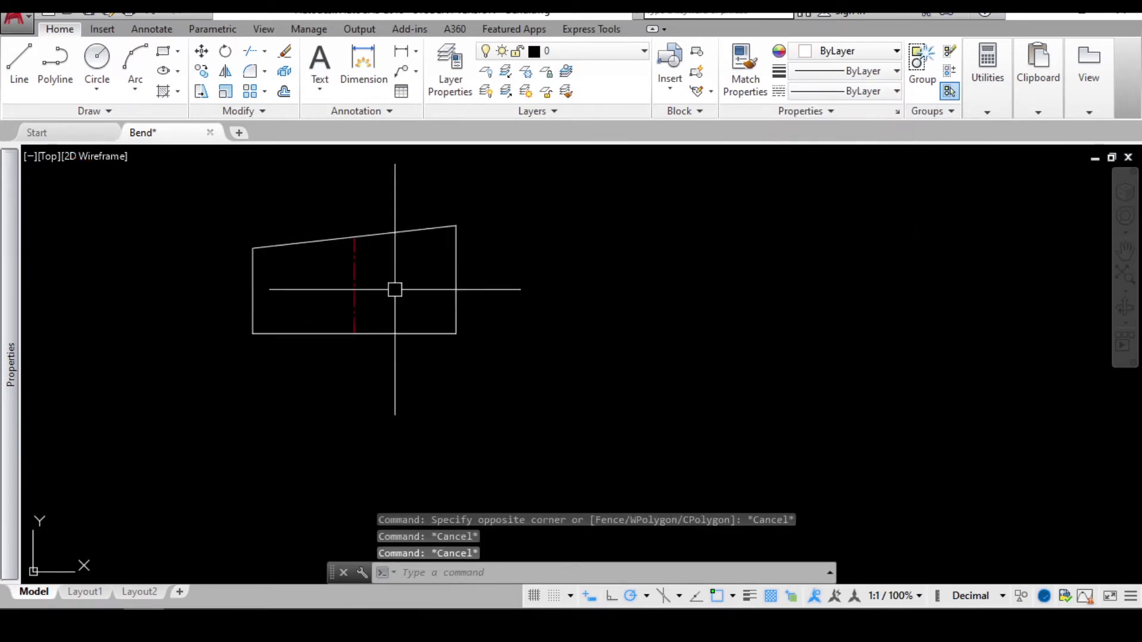
{"action": "type", "text": "xl"}
{"action": "key", "text": "Return"}
{"action": "type", "text": "h"}
{"action": "key", "text": "Return"}
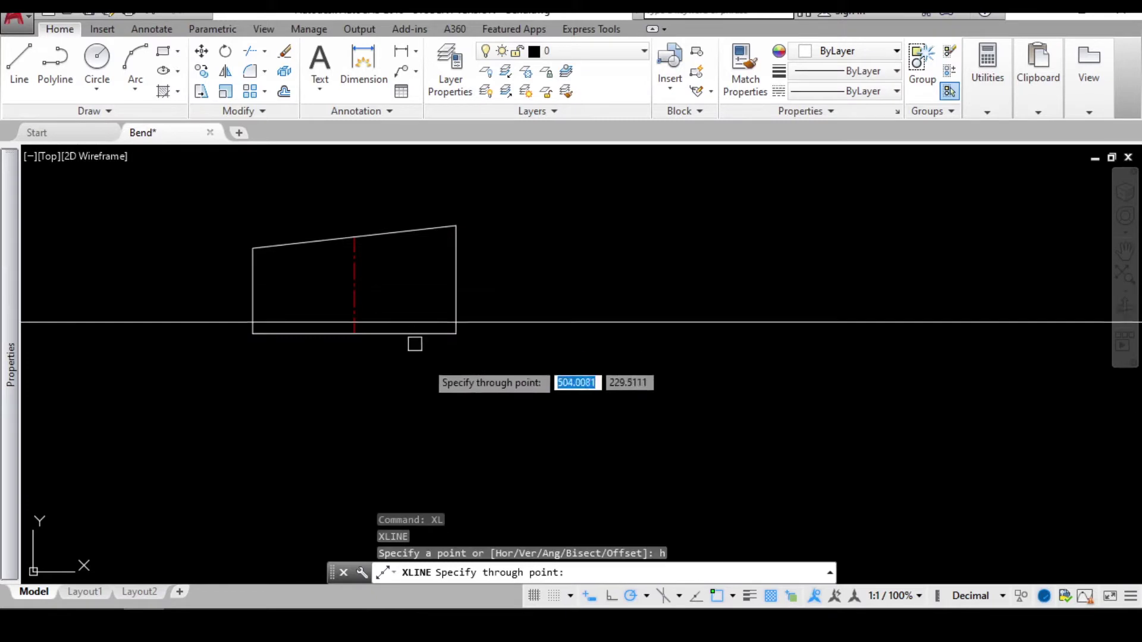
{"action": "left_click", "coordinate": [456, 333]}
{"action": "middle_click_drag", "start_coordinate": [479, 260], "coordinate": [492, 288]}
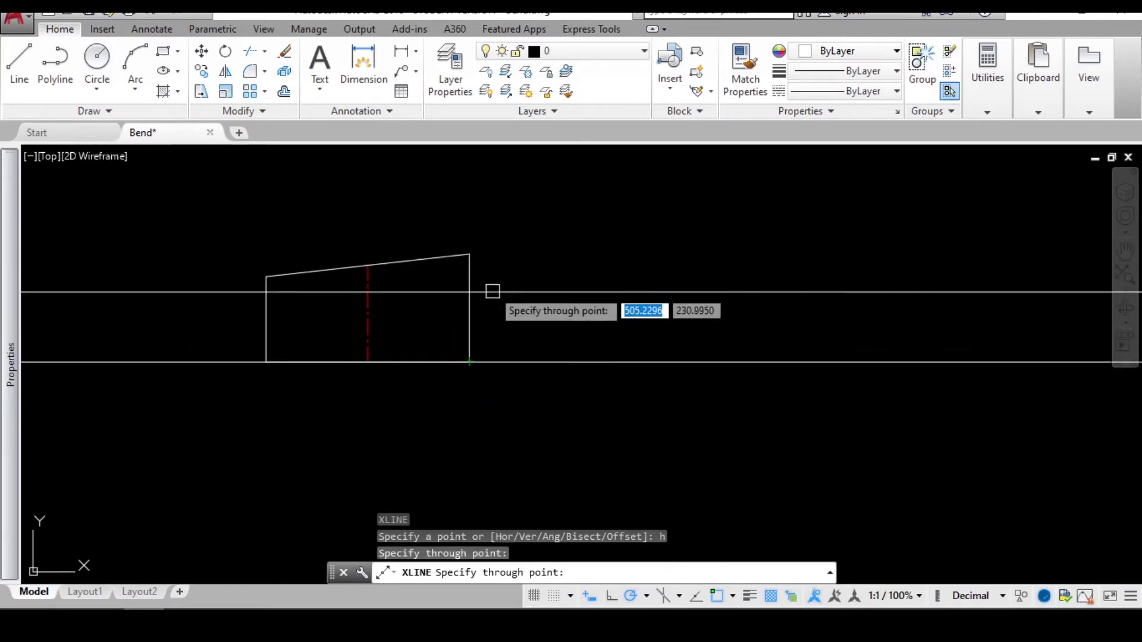
{"action": "left_click", "coordinate": [469, 254]}
{"action": "key", "text": "Escape"}
{"action": "middle_click_drag", "start_coordinate": [546, 345], "coordinate": [490, 331]}
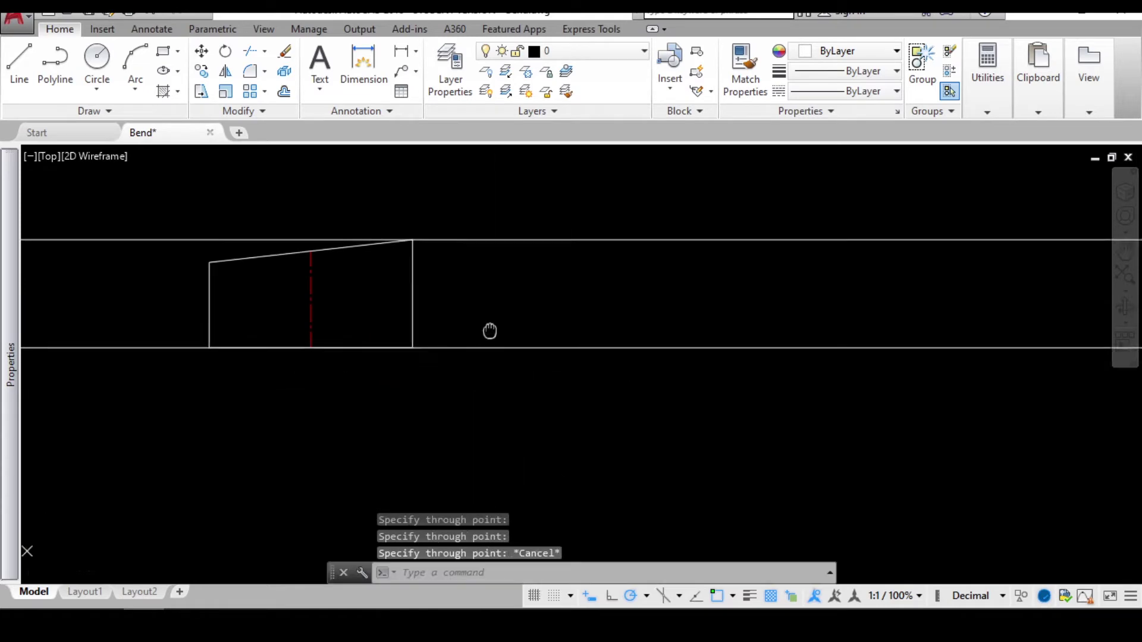
Draw a vertical construction line a short distance to the right of the rotated segment
{"action": "scroll", "coordinate": [552, 307], "scroll_direction": "down", "scroll_amount": 2}
{"action": "type", "text": "l"}
{"action": "key", "text": "Return"}
{"action": "type", "text": "v"}
{"action": "key", "text": "Return"}
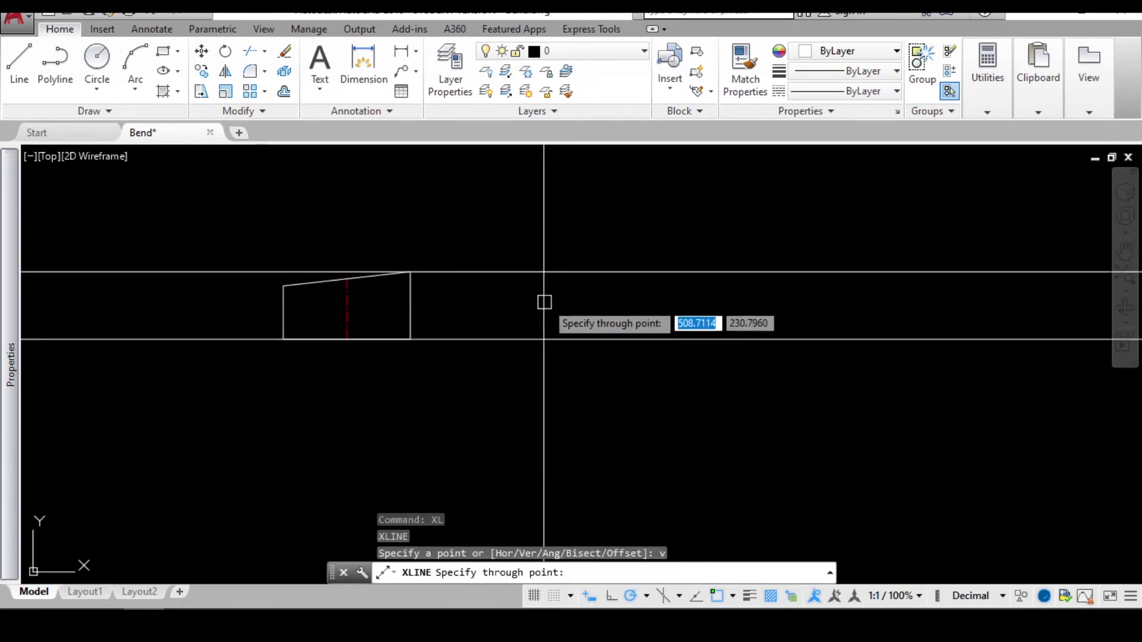
{"action": "left_click", "coordinate": [548, 299]}
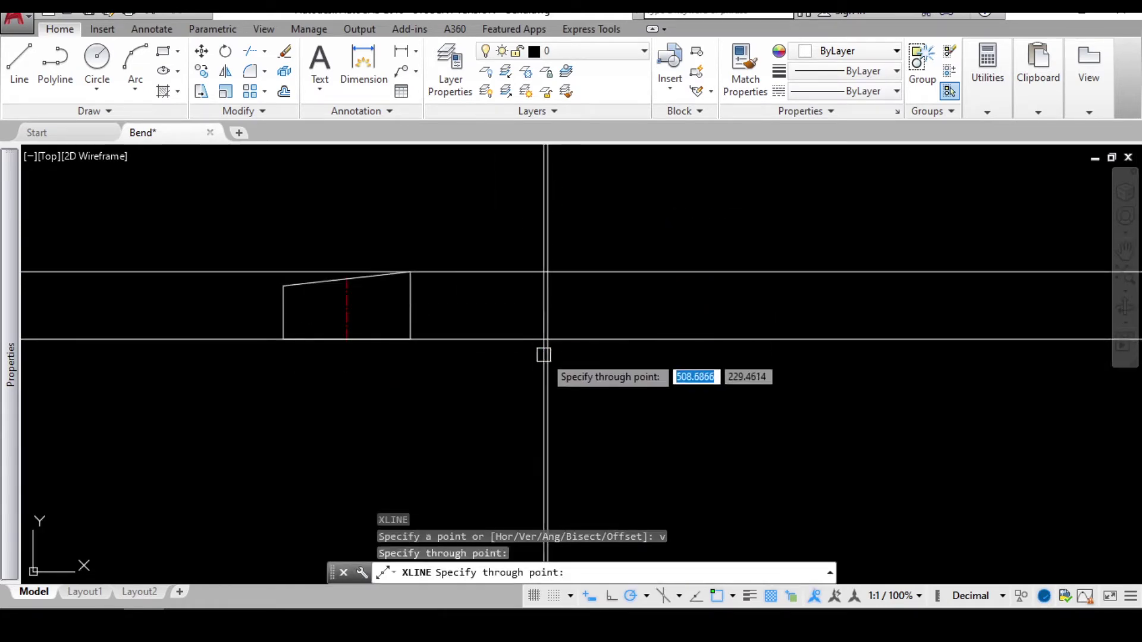
{"action": "key", "text": "Escape"}
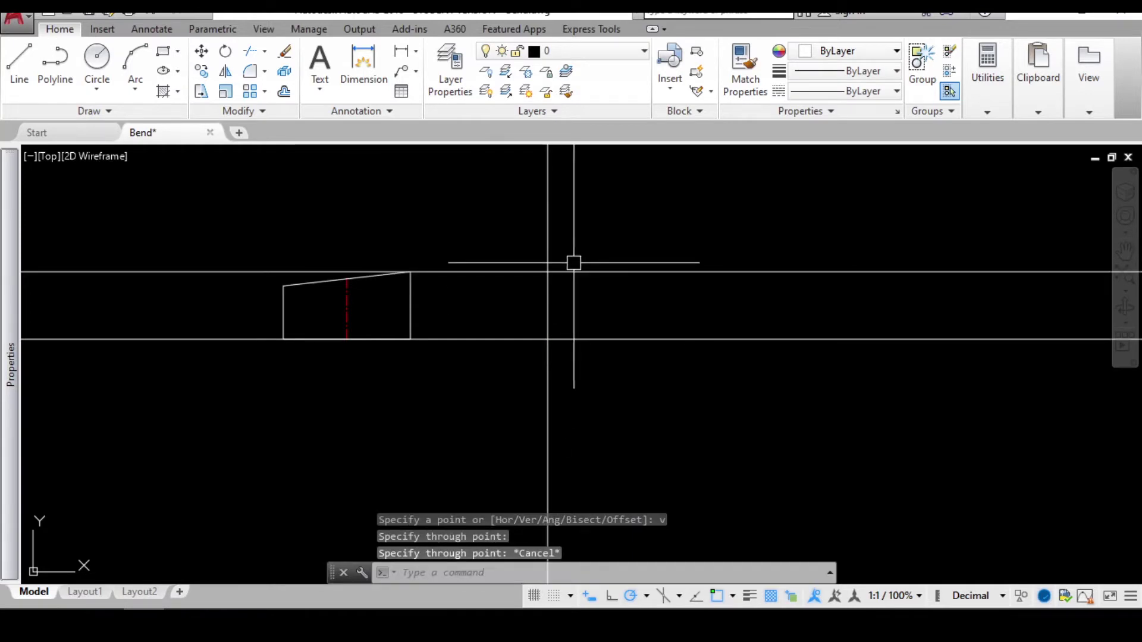
Offset the vertical construction line 11.825 to the right
{"action": "scroll", "coordinate": [483, 241], "scroll_direction": "down", "scroll_amount": 4}
{"action": "middle_click_drag", "start_coordinate": [646, 301], "coordinate": [856, 339]}
{"action": "scroll", "coordinate": [856, 340], "scroll_direction": "up", "scroll_amount": 2}
{"action": "scroll", "coordinate": [324, 318], "scroll_direction": "up", "scroll_amount": 4}
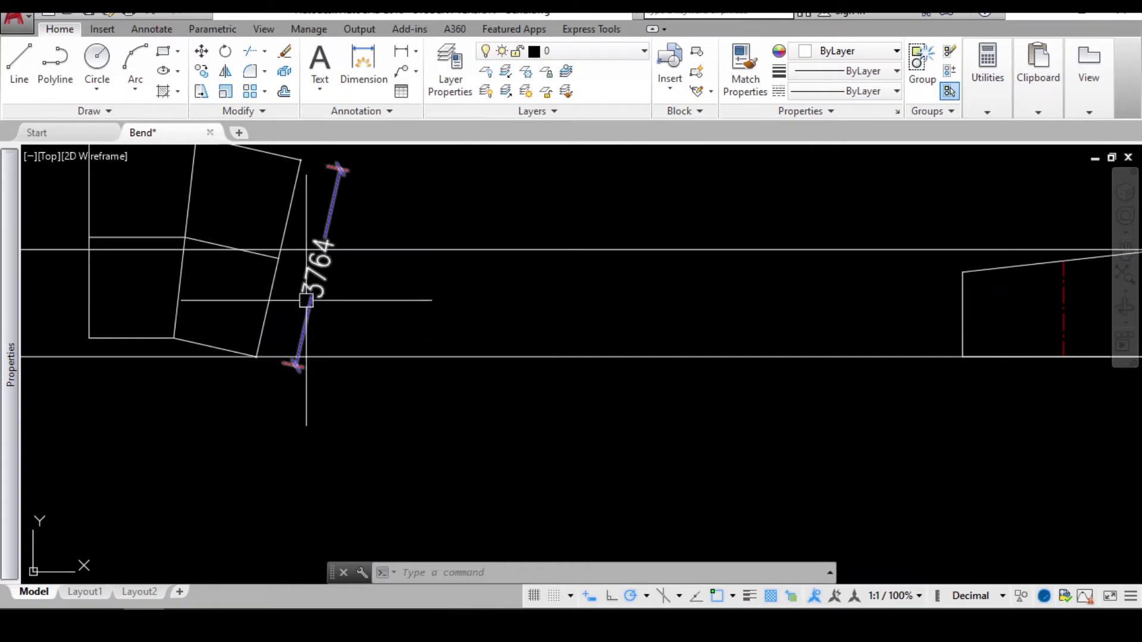
{"action": "scroll", "coordinate": [372, 293], "scroll_direction": "down", "scroll_amount": 4}
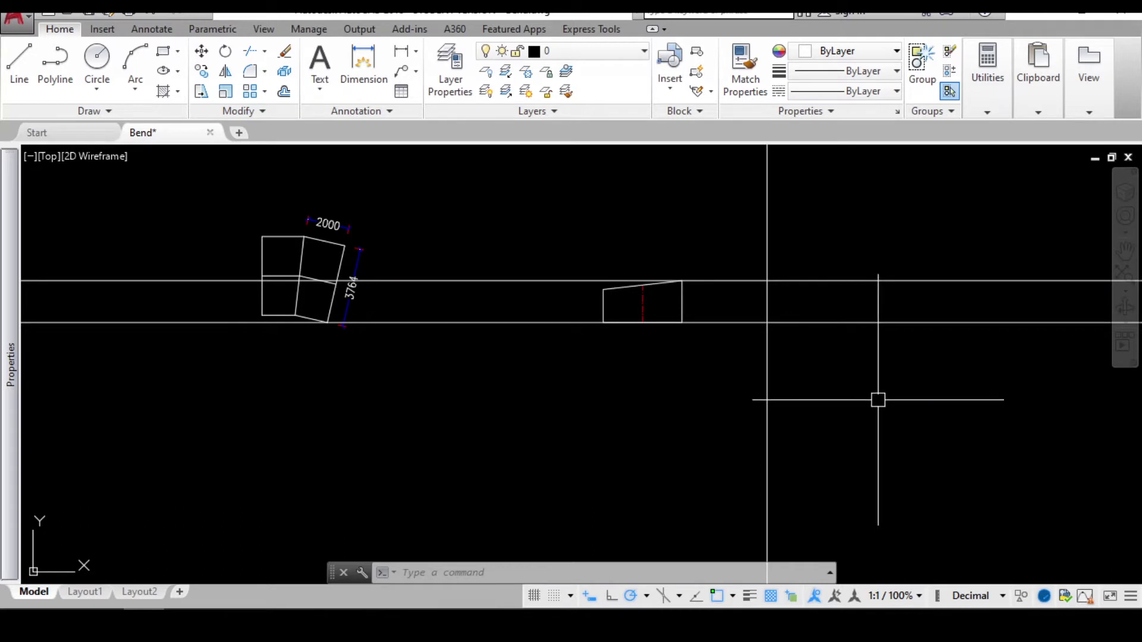
{"action": "scroll", "coordinate": [655, 323], "scroll_direction": "up", "scroll_amount": 2}
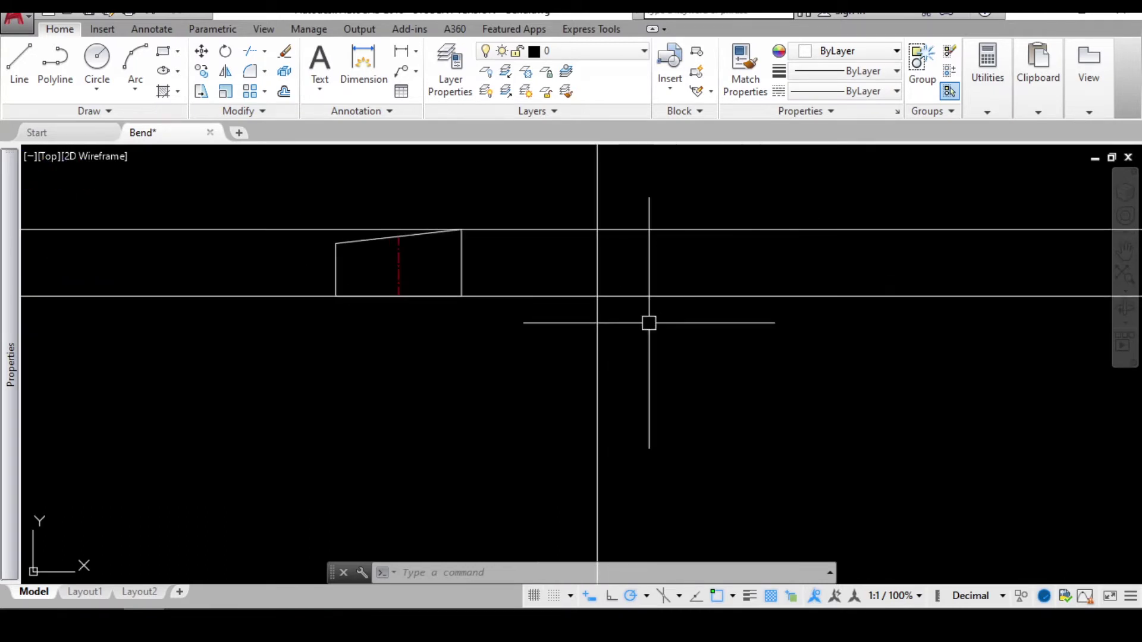
{"action": "type", "text": "o"}
{"action": "key", "text": "Return"}
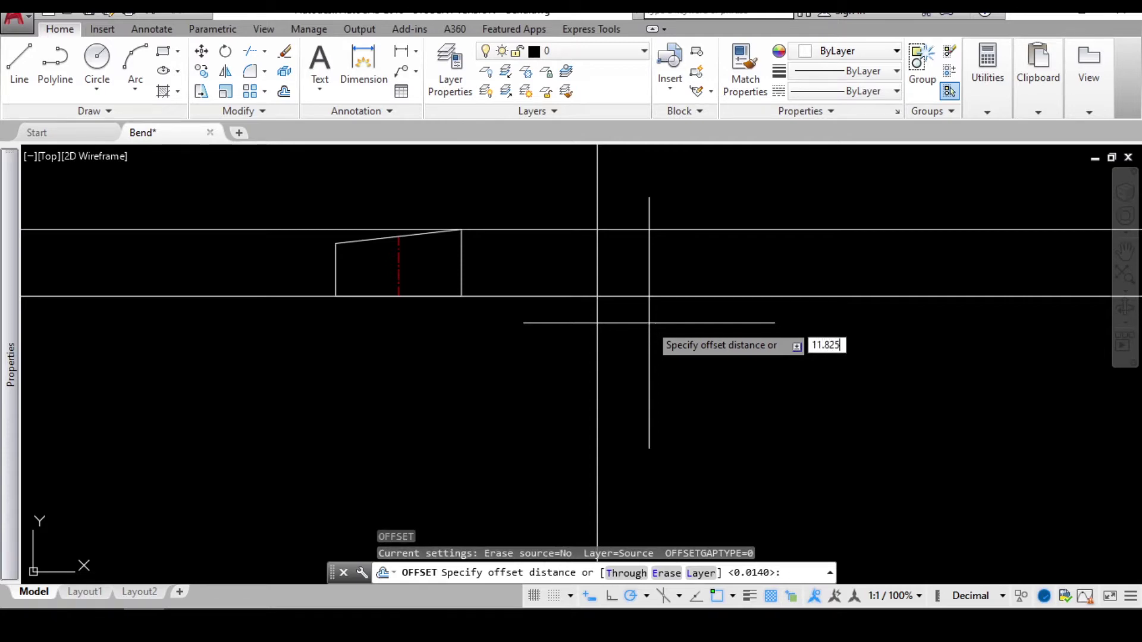
{"action": "key", "text": "Return"}
{"action": "left_click", "coordinate": [597, 339]}
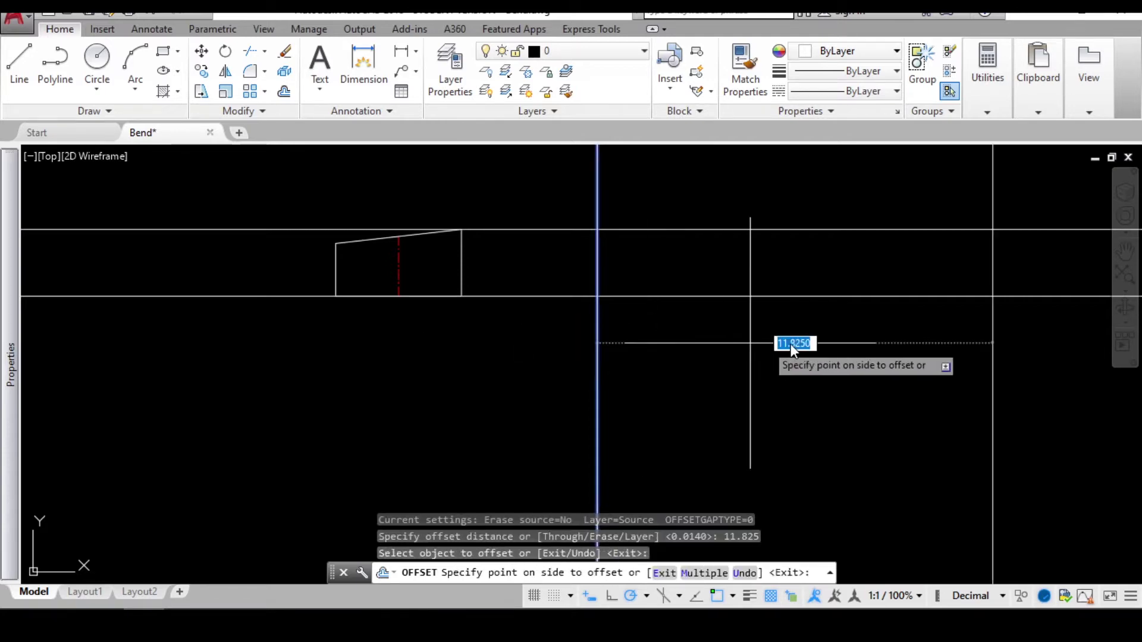
{"action": "left_click", "coordinate": [651, 296]}
{"action": "key", "text": "Escape"}
Fillet the horizontal and vertical construction lines with radius 0 at all four corners to form a closed rectangle
{"action": "middle_click_drag", "start_coordinate": [630, 255], "coordinate": [502, 273]}
{"action": "type", "text": "f"}
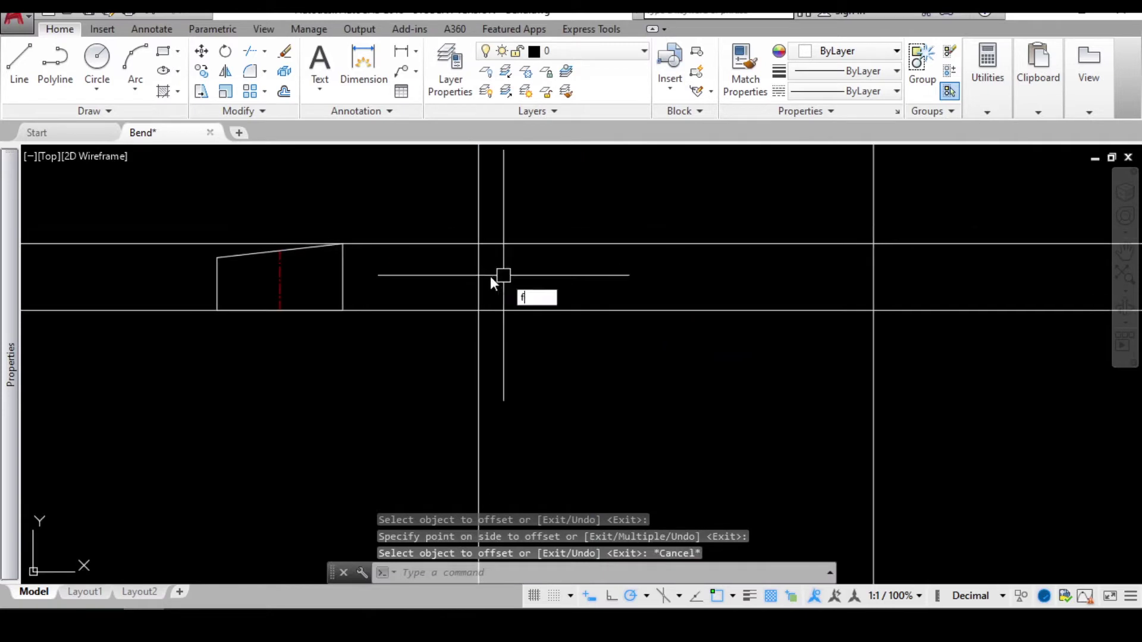
{"action": "key", "text": "Return"}
{"action": "left_click", "coordinate": [475, 276]}
{"action": "left_click", "coordinate": [518, 310]}
{"action": "key", "text": "Return"}
{"action": "left_click", "coordinate": [842, 309]}
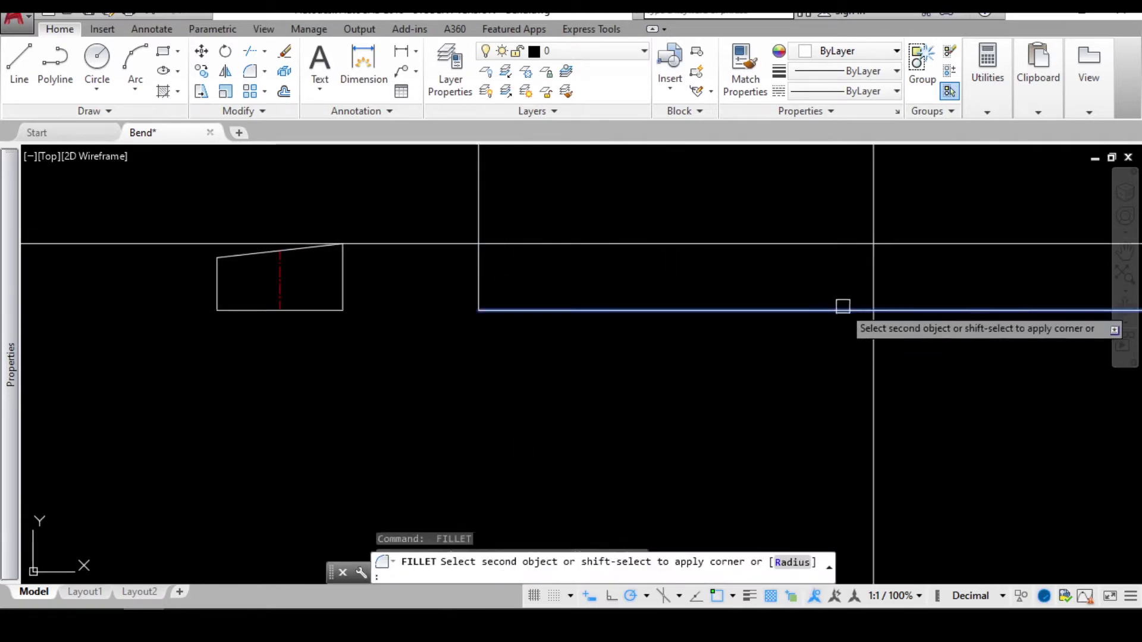
{"action": "left_click", "coordinate": [871, 285]}
{"action": "key", "text": "Return"}
{"action": "left_click", "coordinate": [852, 244]}
{"action": "left_click", "coordinate": [873, 258]}
{"action": "key", "text": "Return"}
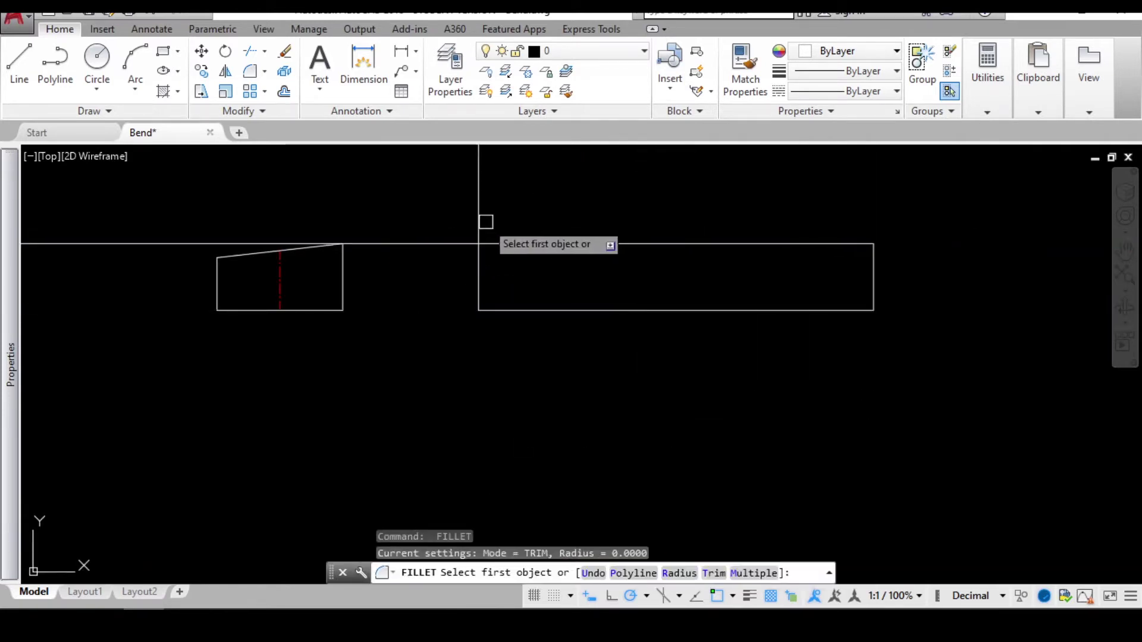
{"action": "left_click", "coordinate": [493, 242]}
{"action": "left_click", "coordinate": [479, 257]}
{"action": "key", "text": "Escape"}
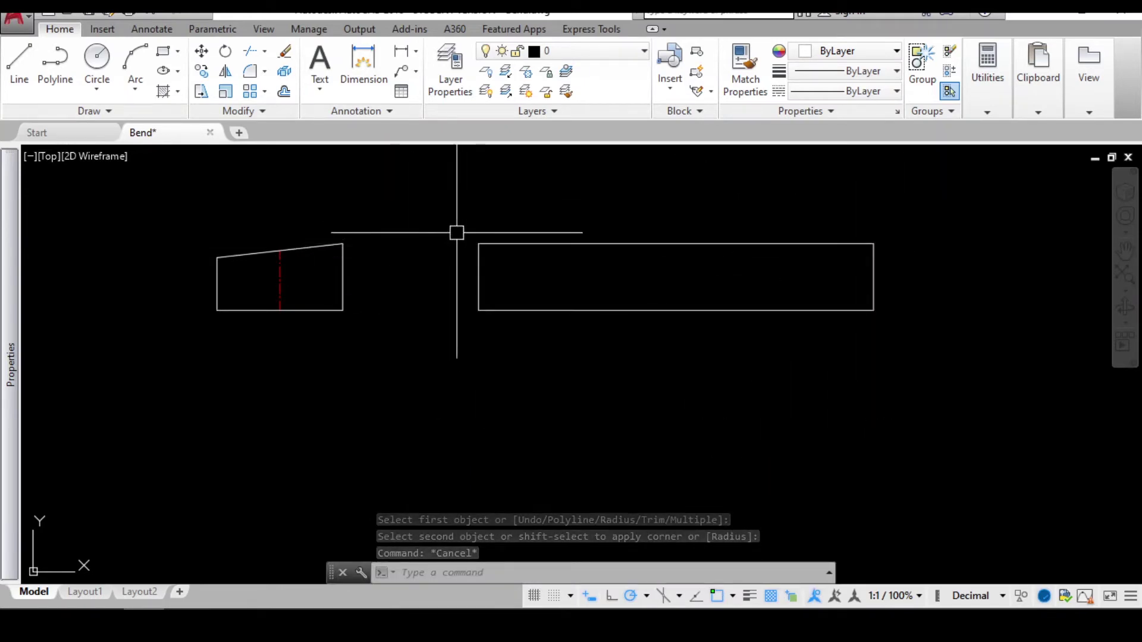
Copy the rectangle's left edge as an array of 25 items, fitted along the base to the lower-right corner
{"action": "scroll", "coordinate": [798, 311], "scroll_direction": "down", "scroll_amount": 2}
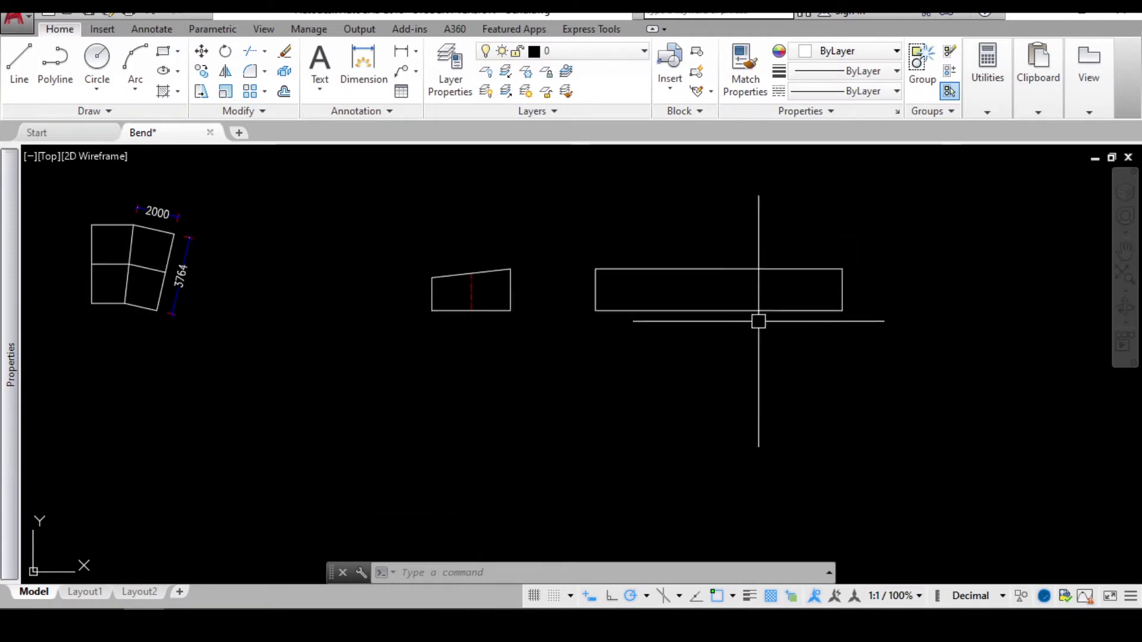
{"action": "scroll", "coordinate": [459, 295], "scroll_direction": "up", "scroll_amount": 2}
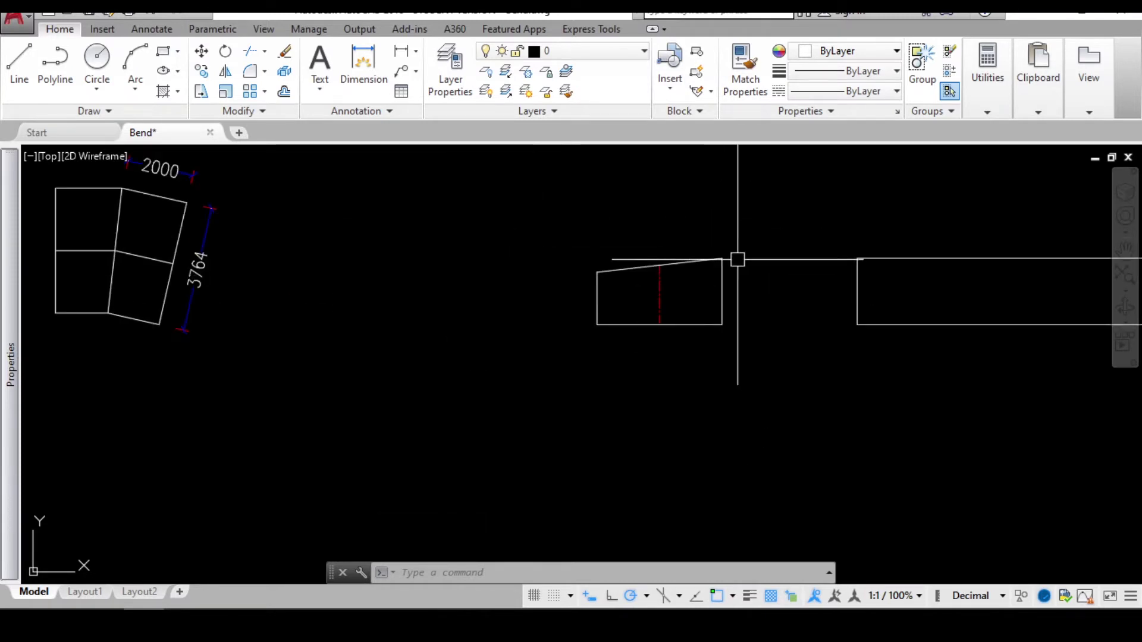
{"action": "middle_click_drag", "start_coordinate": [738, 260], "coordinate": [675, 271]}
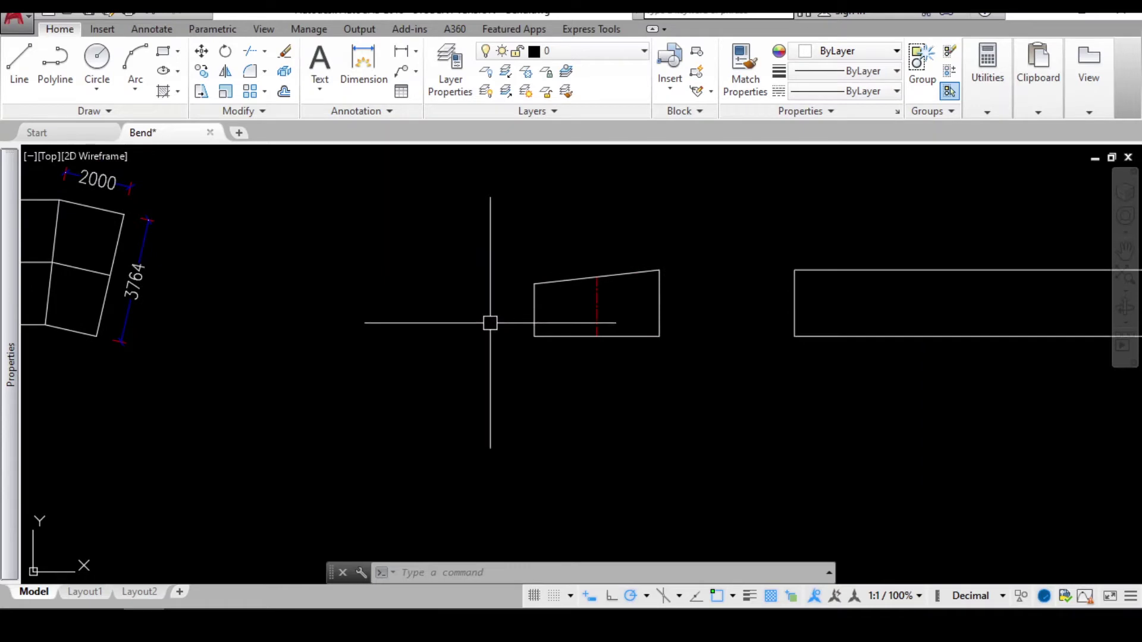
{"action": "left_click", "coordinate": [794, 302]}
{"action": "middle_click_drag", "start_coordinate": [832, 304], "coordinate": [504, 308]}
{"action": "scroll", "coordinate": [503, 309], "scroll_direction": "up", "scroll_amount": 2}
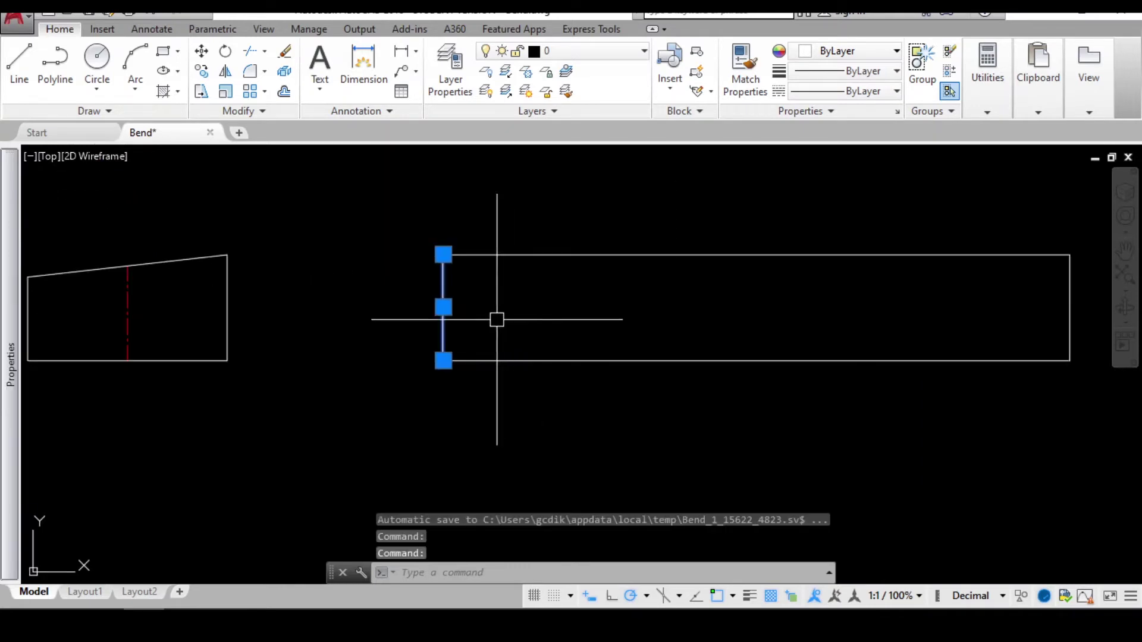
{"action": "type", "text": "o"}
{"action": "key", "text": "Return"}
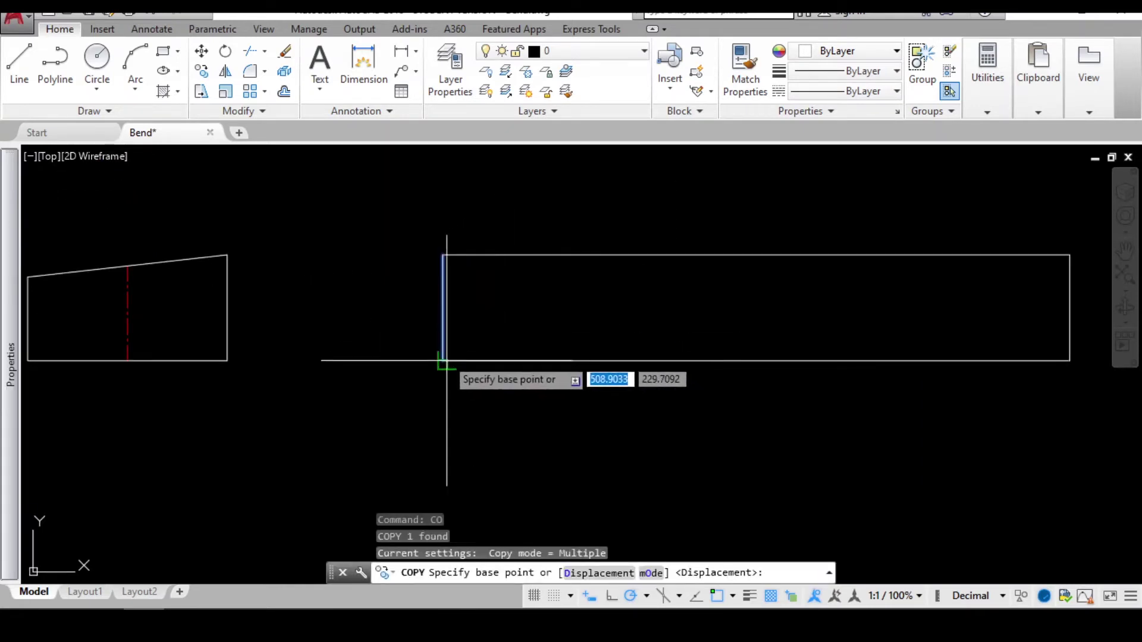
{"action": "left_click", "coordinate": [442, 360]}
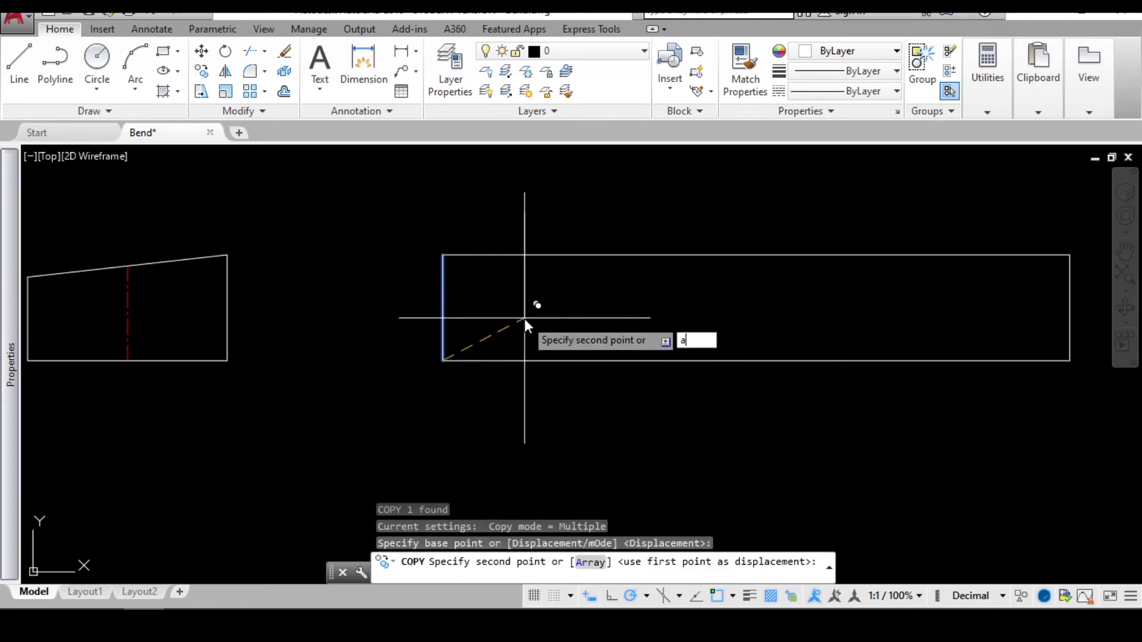
{"action": "key", "text": "Return"}
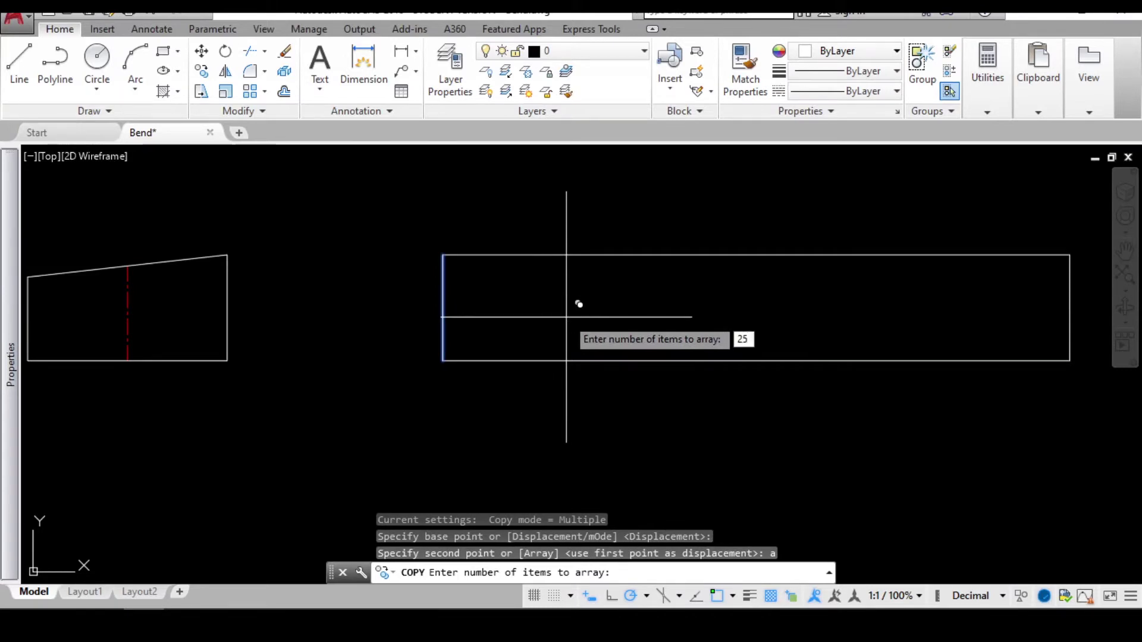
{"action": "key", "text": "Return"}
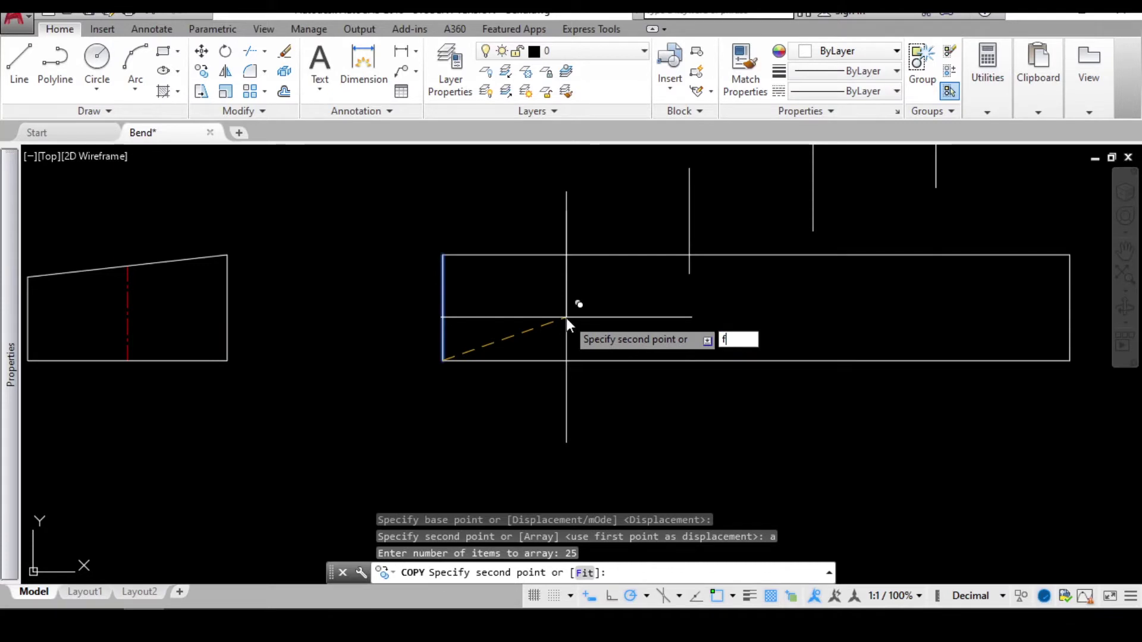
{"action": "key", "text": "Return"}
{"action": "middle_click_drag", "start_coordinate": [812, 392], "coordinate": [639, 391]}
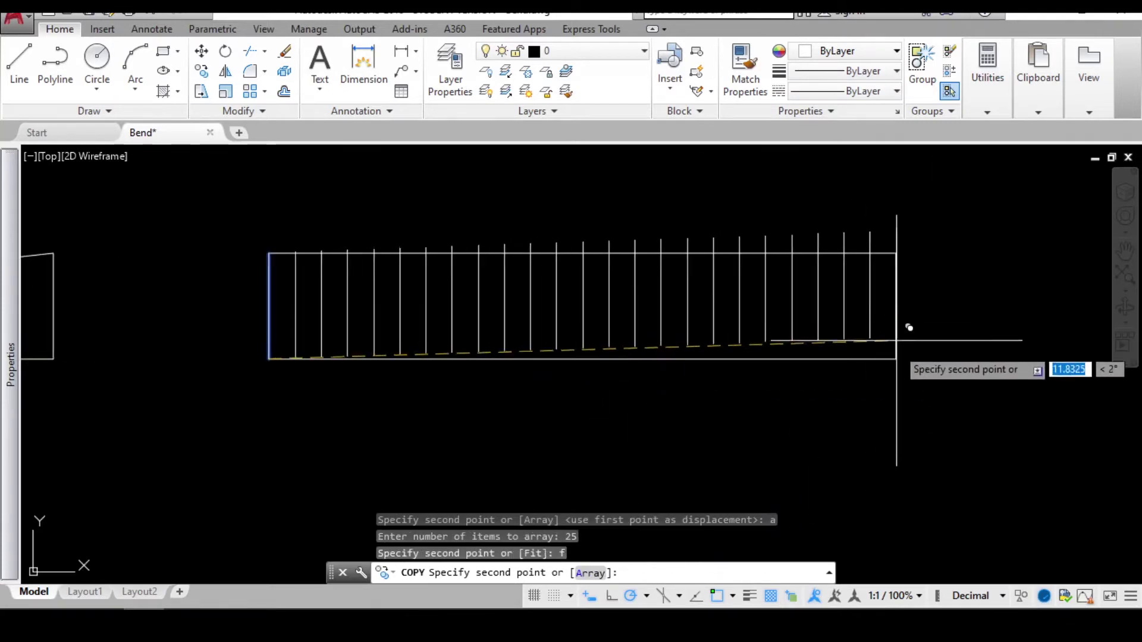
{"action": "left_click", "coordinate": [896, 359]}
{"action": "key", "text": "Escape"}
Erase the duplicate line overlapping the rectangle's right edge
{"action": "left_click", "coordinate": [896, 287]}
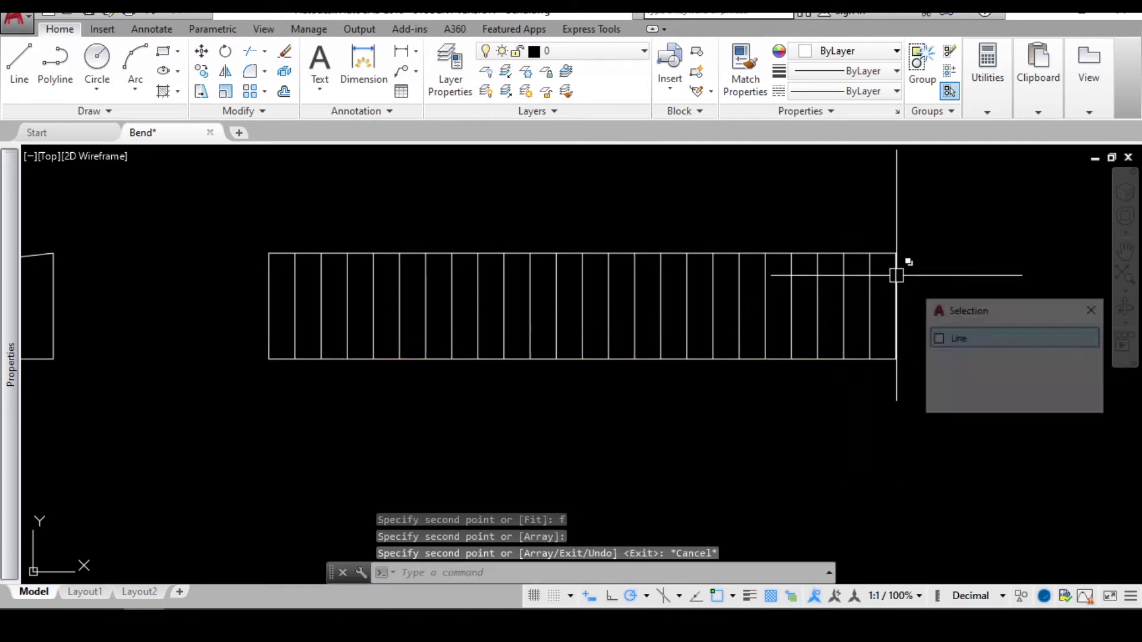
{"action": "type", "text": "E"}
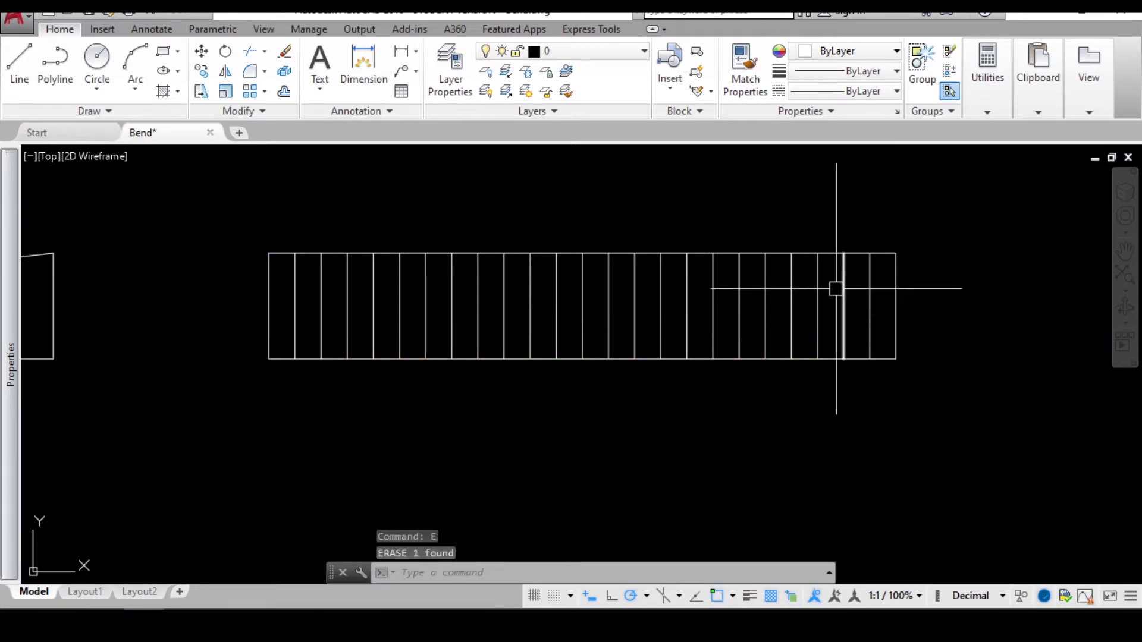
{"action": "scroll", "coordinate": [836, 289], "scroll_direction": "down", "scroll_amount": 3}
{"action": "scroll", "coordinate": [565, 298], "scroll_direction": "up", "scroll_amount": 2}
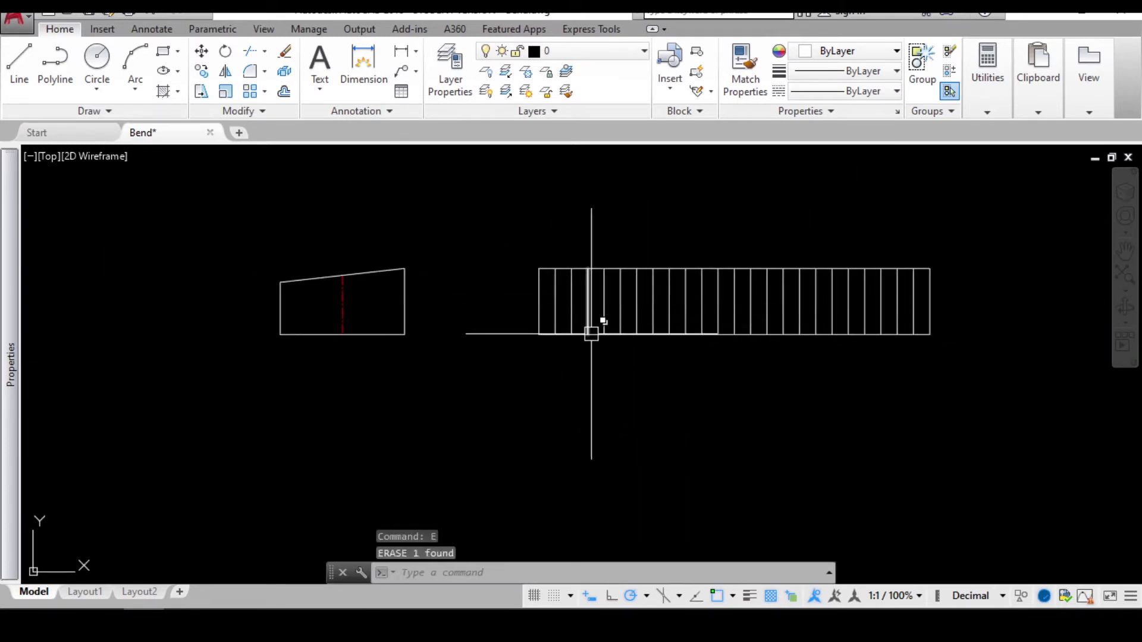
Match the properties of the rectangle's middle division line to the red centreline of the tapered segment
{"action": "scroll", "coordinate": [592, 333], "scroll_direction": "down", "scroll_amount": 2}
{"action": "scroll", "coordinate": [451, 308], "scroll_direction": "up", "scroll_amount": 2}
{"action": "type", "text": "ma"}
{"action": "key", "text": "Return"}
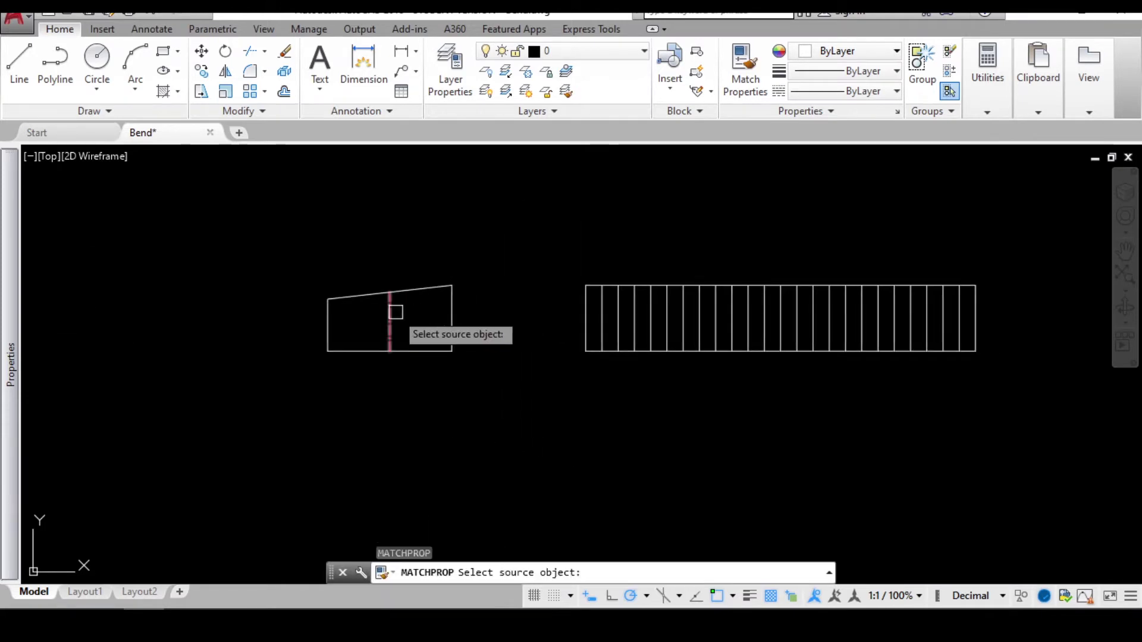
{"action": "left_click", "coordinate": [396, 313]}
{"action": "scroll", "coordinate": [780, 339], "scroll_direction": "up", "scroll_amount": 2}
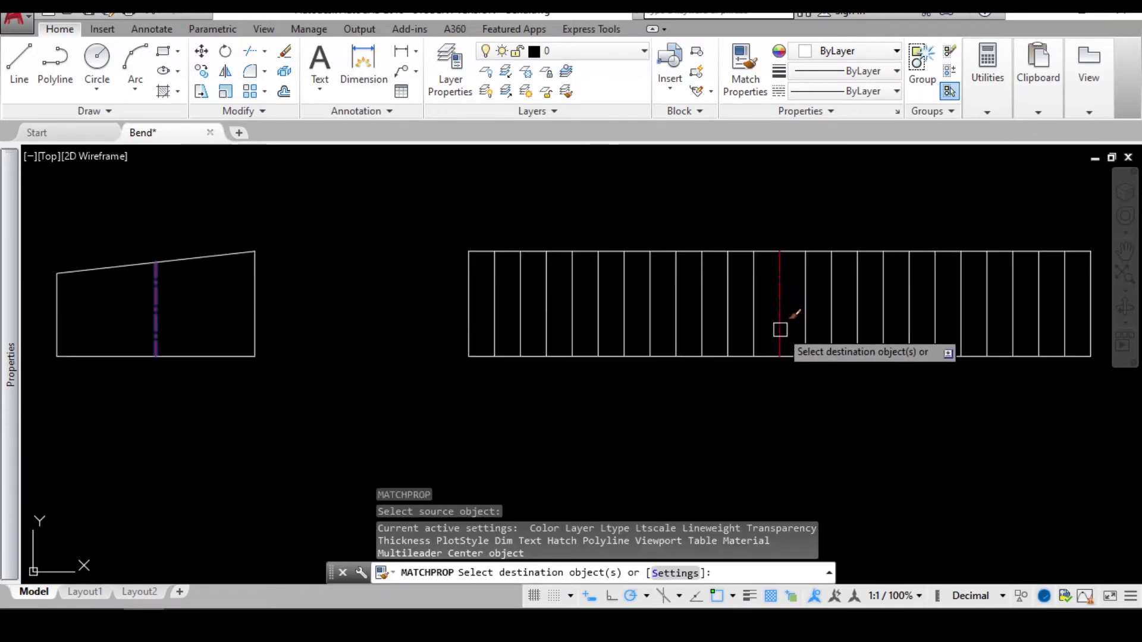
{"action": "key", "text": "Escape"}
{"action": "left_click", "coordinate": [793, 357]}
{"action": "scroll", "coordinate": [780, 334], "scroll_direction": "up", "scroll_amount": 3}
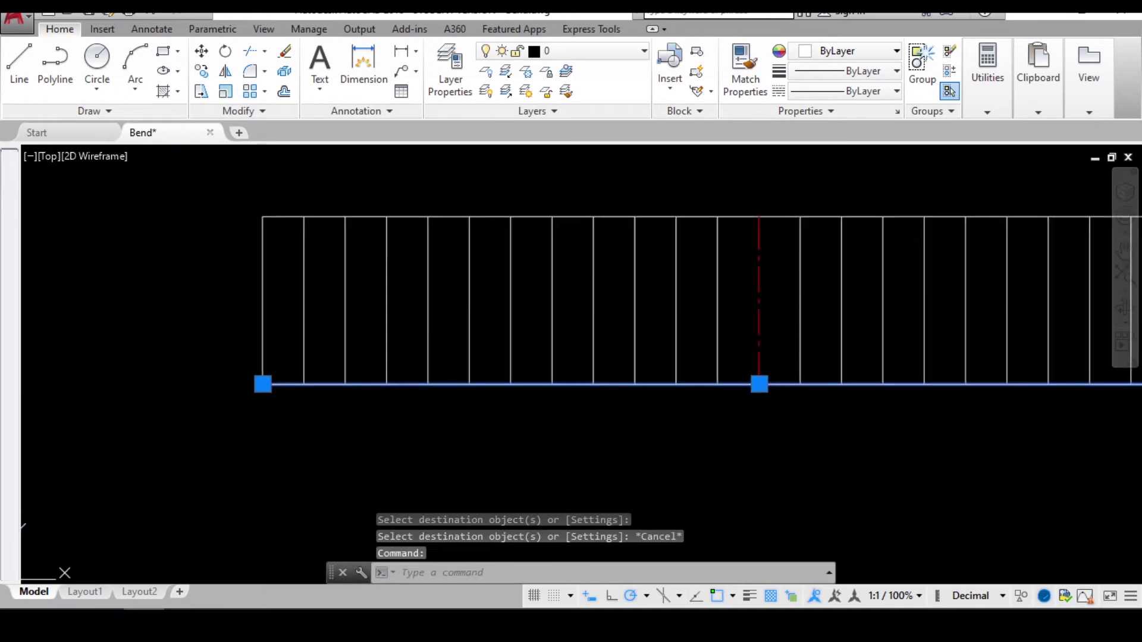
{"action": "key", "text": "Escape"}
{"action": "key", "text": "Escape"}
Match the properties of the division line at the rectangle's left quarter point to the red middle line
{"action": "type", "text": "ma"}
{"action": "key", "text": "Return"}
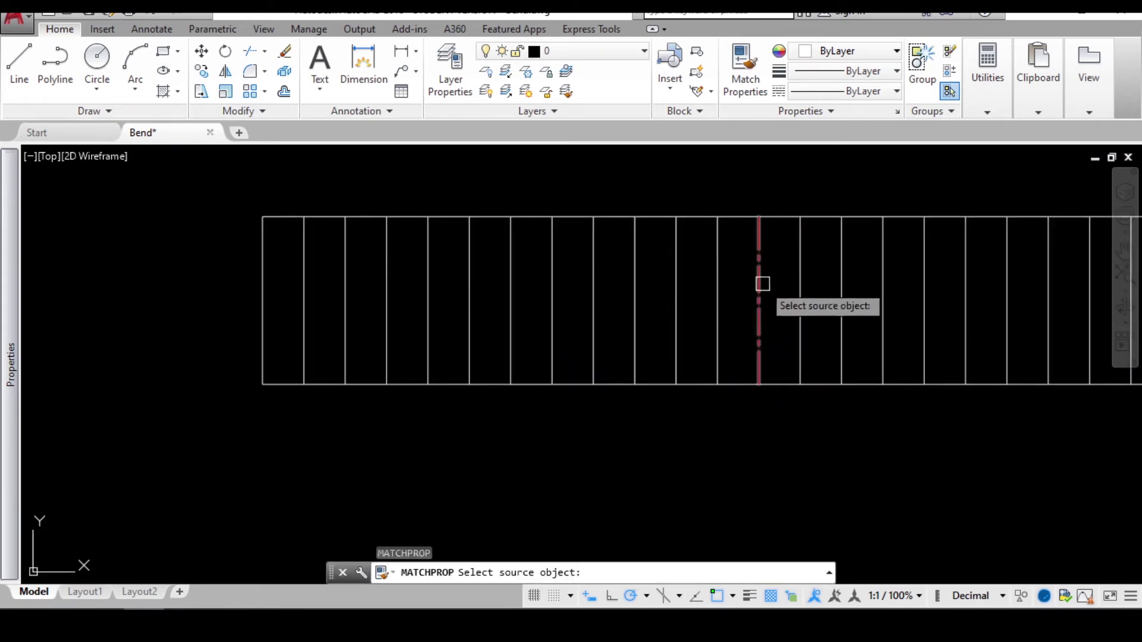
{"action": "left_click", "coordinate": [762, 284]}
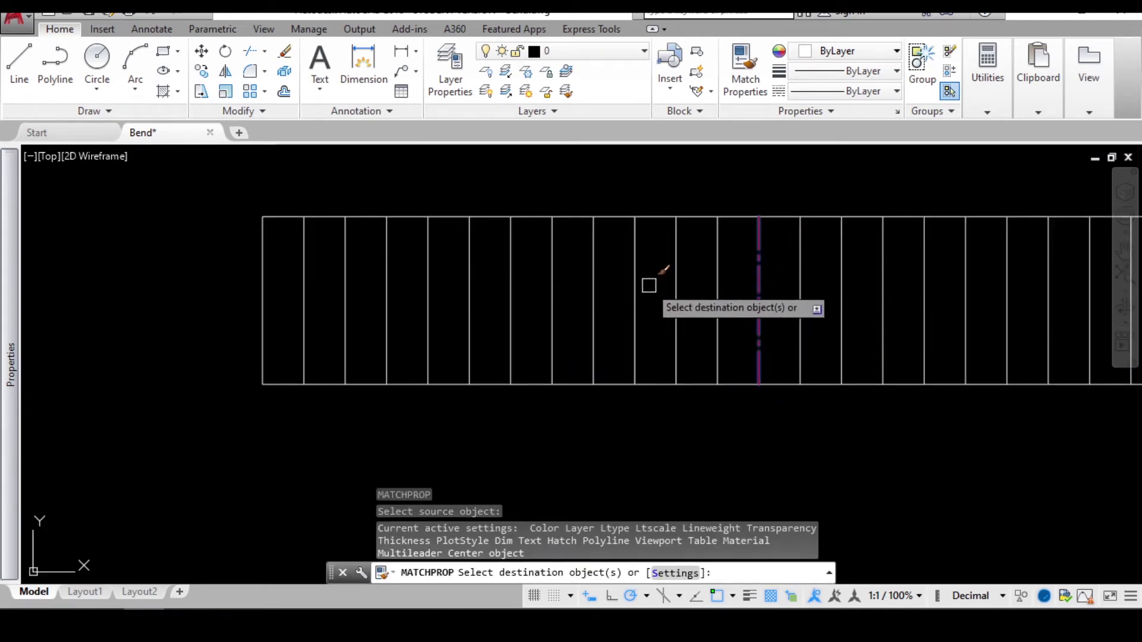
{"action": "left_click", "coordinate": [510, 277]}
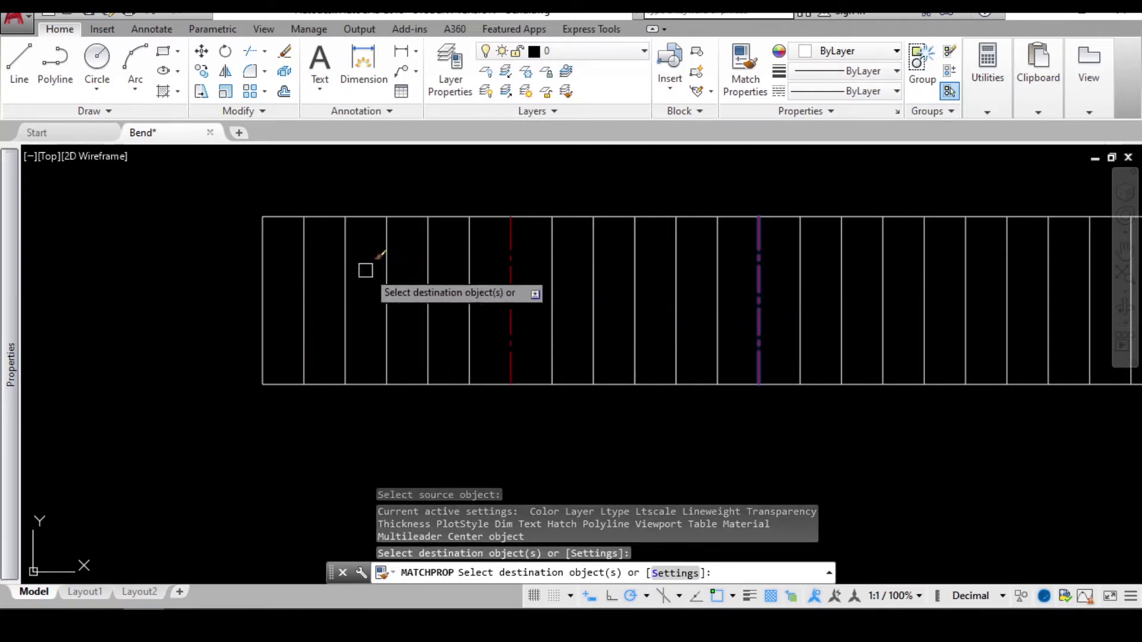
{"action": "scroll", "coordinate": [460, 196], "scroll_direction": "down", "scroll_amount": 1}
{"action": "middle_click_drag", "start_coordinate": [551, 193], "coordinate": [505, 221]}
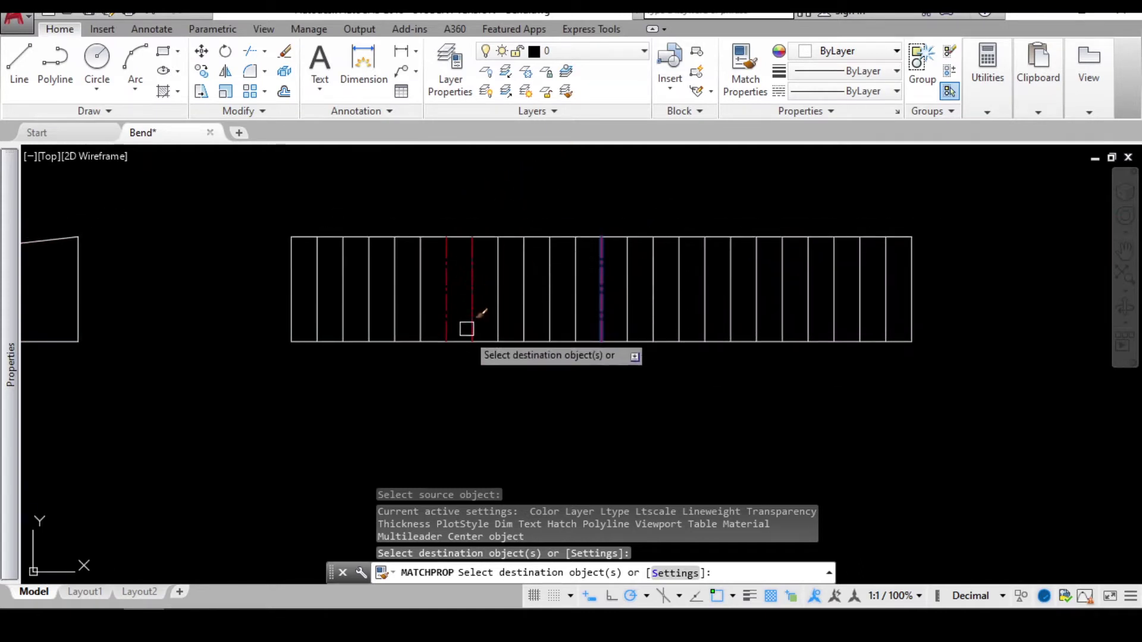
{"action": "key", "text": "Escape"}
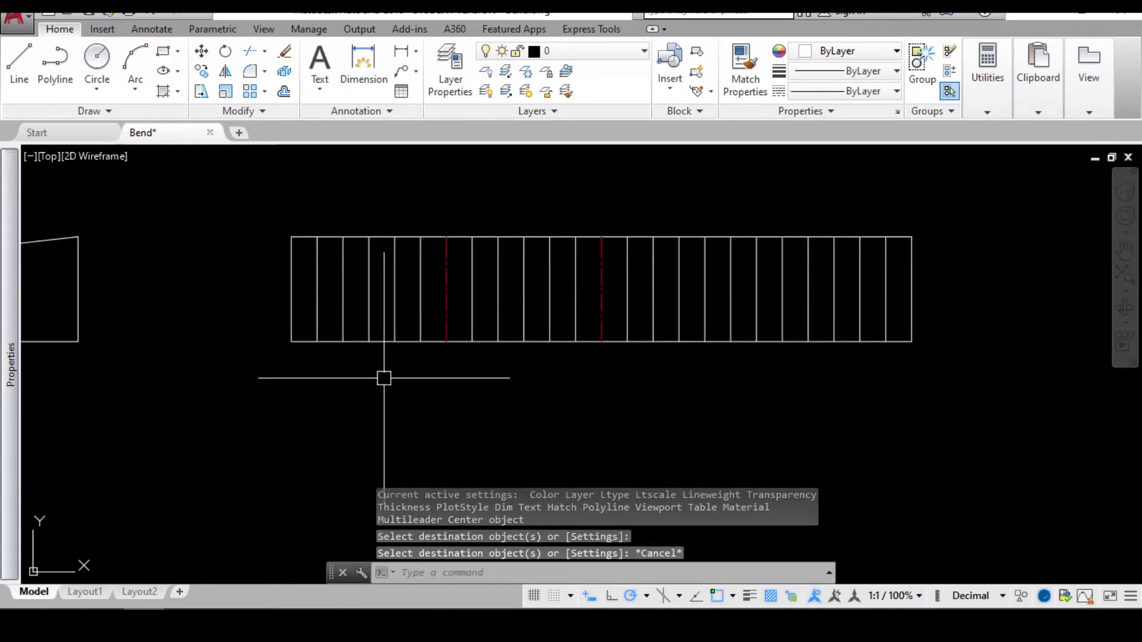
Add linear dimensions from the rectangle's left edge to the quarter line and from the quarter line to the middle line
{"action": "type", "text": "dl"}
{"action": "key", "text": "Return"}
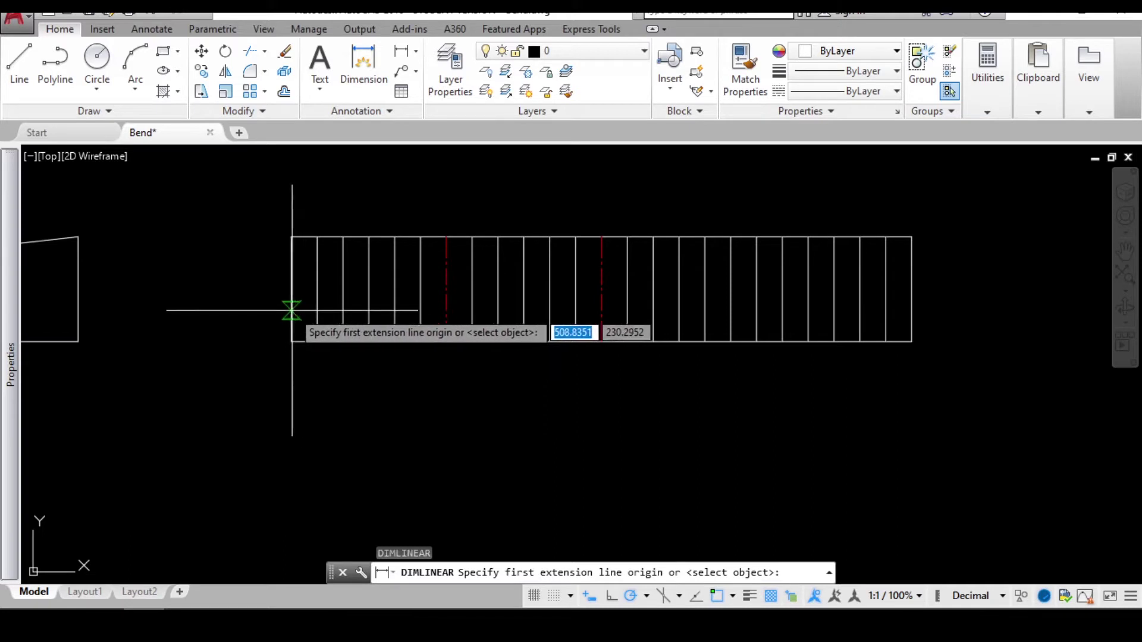
{"action": "left_click", "coordinate": [292, 310]}
{"action": "left_click", "coordinate": [447, 310]}
{"action": "left_click", "coordinate": [447, 384]}
{"action": "key", "text": "Return"}
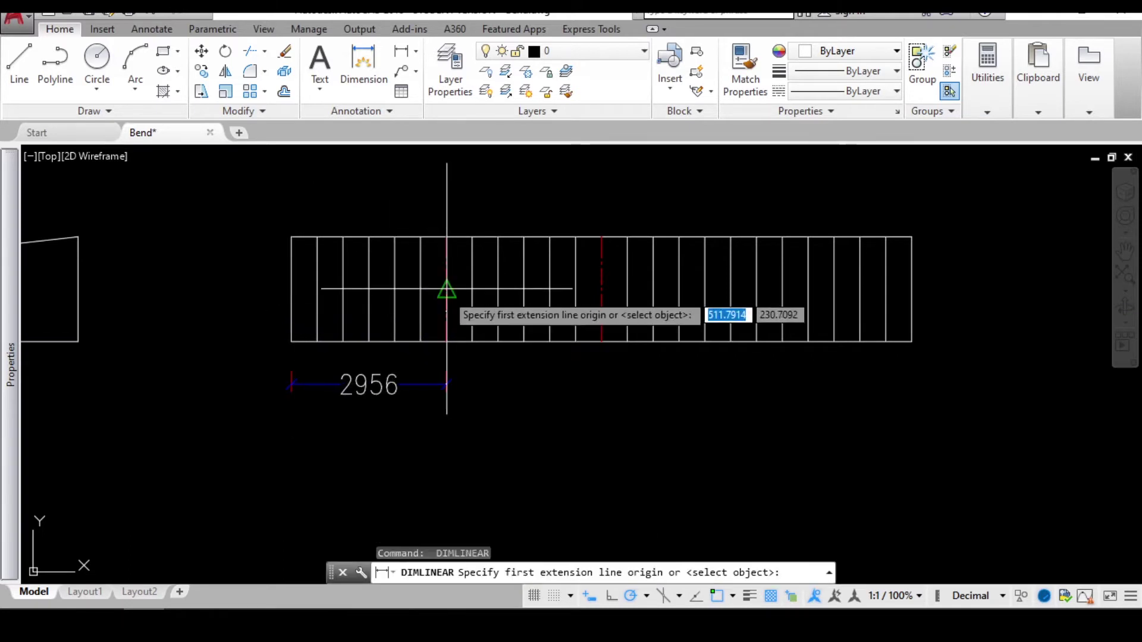
{"action": "left_click", "coordinate": [446, 288]}
{"action": "left_click", "coordinate": [602, 288]}
{"action": "left_click", "coordinate": [567, 402]}
{"action": "key", "text": "Escape"}
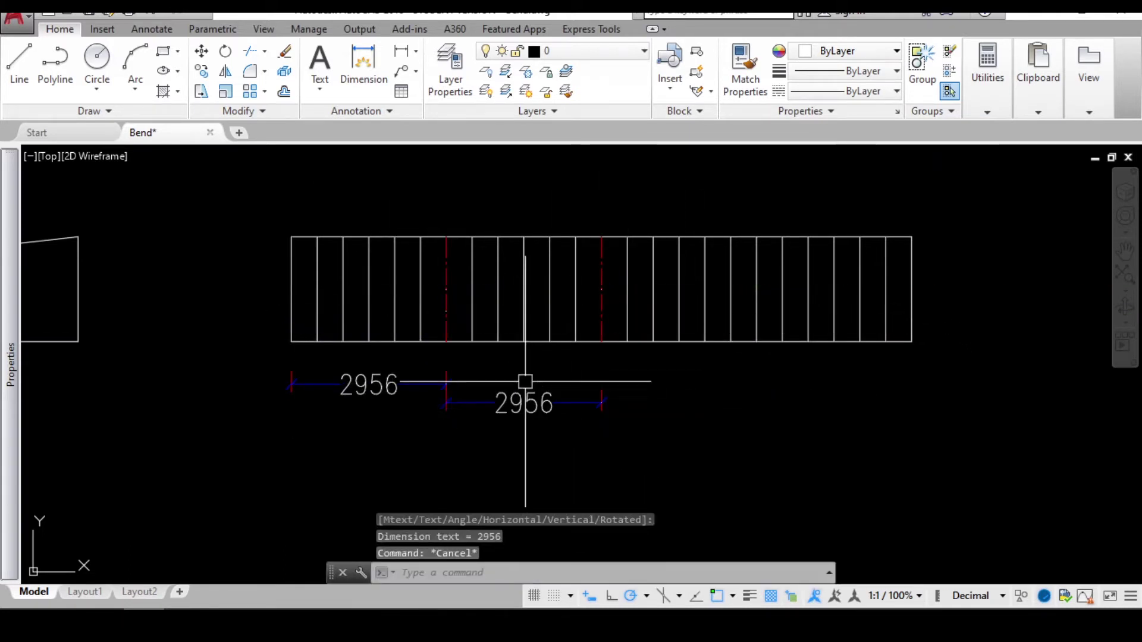
Erase the two linear dimensions below the divided rectangle
{"action": "left_click", "coordinate": [524, 382]}
{"action": "left_click", "coordinate": [377, 431]}
{"action": "type", "text": "e"}
{"action": "key", "text": "Return"}
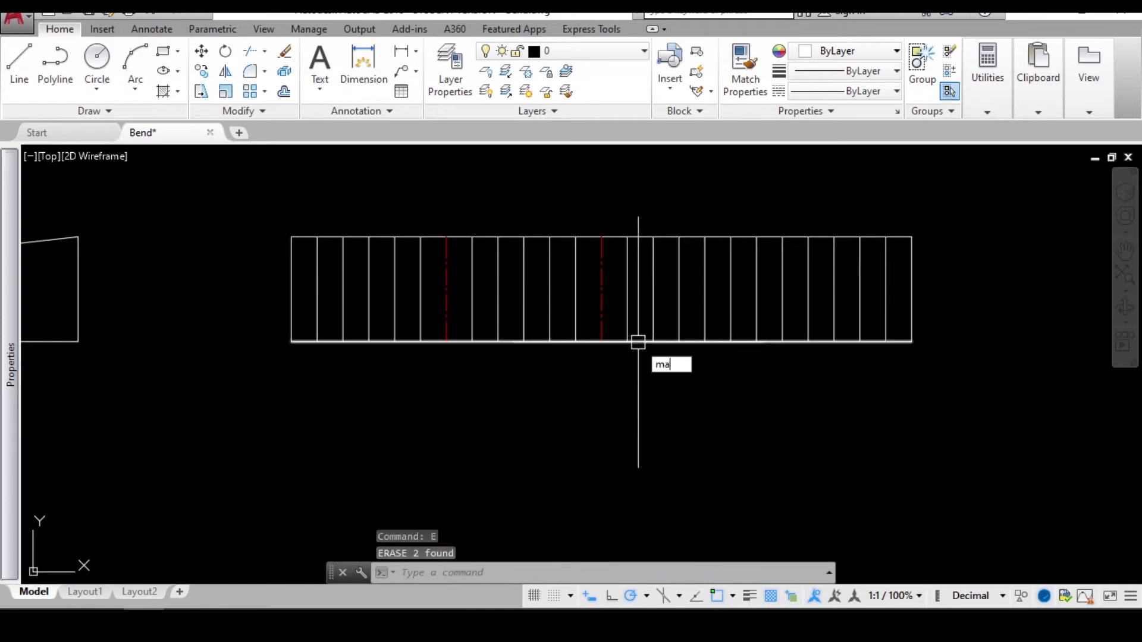
Match the properties of the division line at the rectangle's three-quarter point to the red middle line
{"action": "type", "text": "ma"}
{"action": "key", "text": "Return"}
{"action": "left_click", "coordinate": [602, 288]}
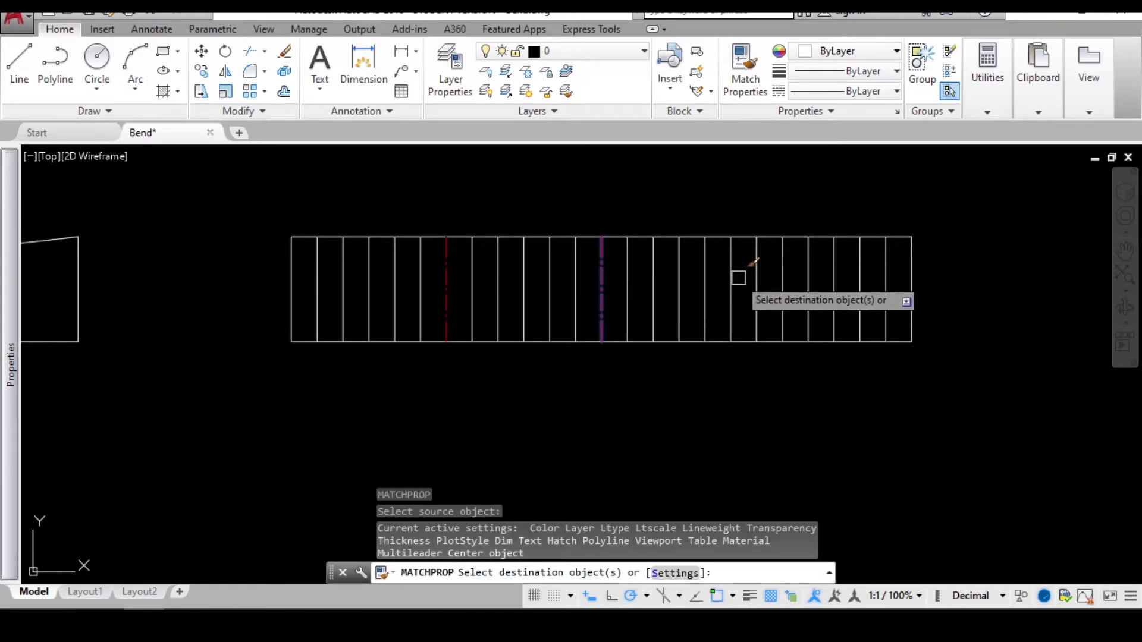
{"action": "left_click", "coordinate": [756, 278]}
{"action": "scroll", "coordinate": [729, 308], "scroll_direction": "down", "scroll_amount": 3}
{"action": "key", "text": "Escape"}
{"action": "scroll", "coordinate": [484, 280], "scroll_direction": "up", "scroll_amount": 1}
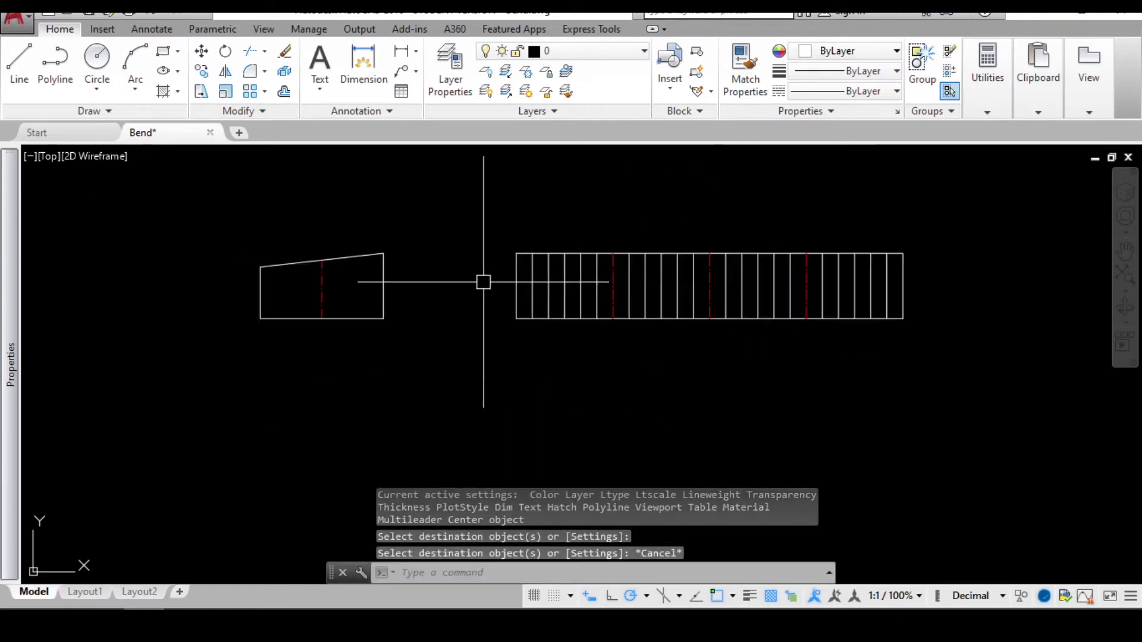
Draw a circle centred on the midpoint of the tapered segment's base, with its radius reaching the lower-right corner
{"action": "middle_click_drag", "start_coordinate": [347, 278], "coordinate": [408, 317]}
{"action": "type", "text": "c"}
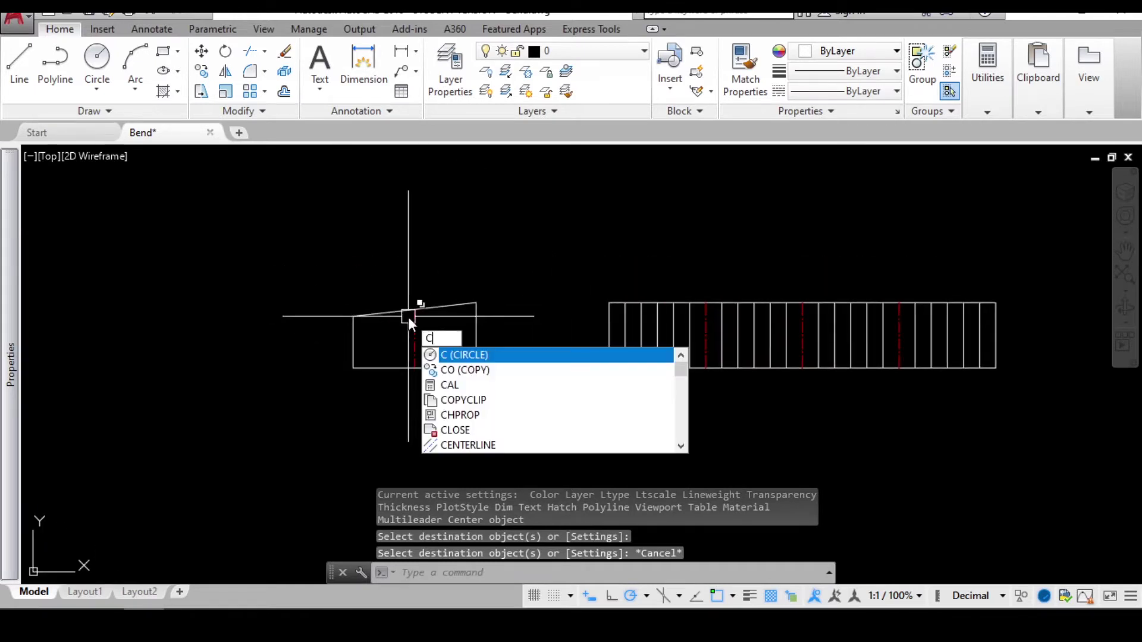
{"action": "key", "text": "Return"}
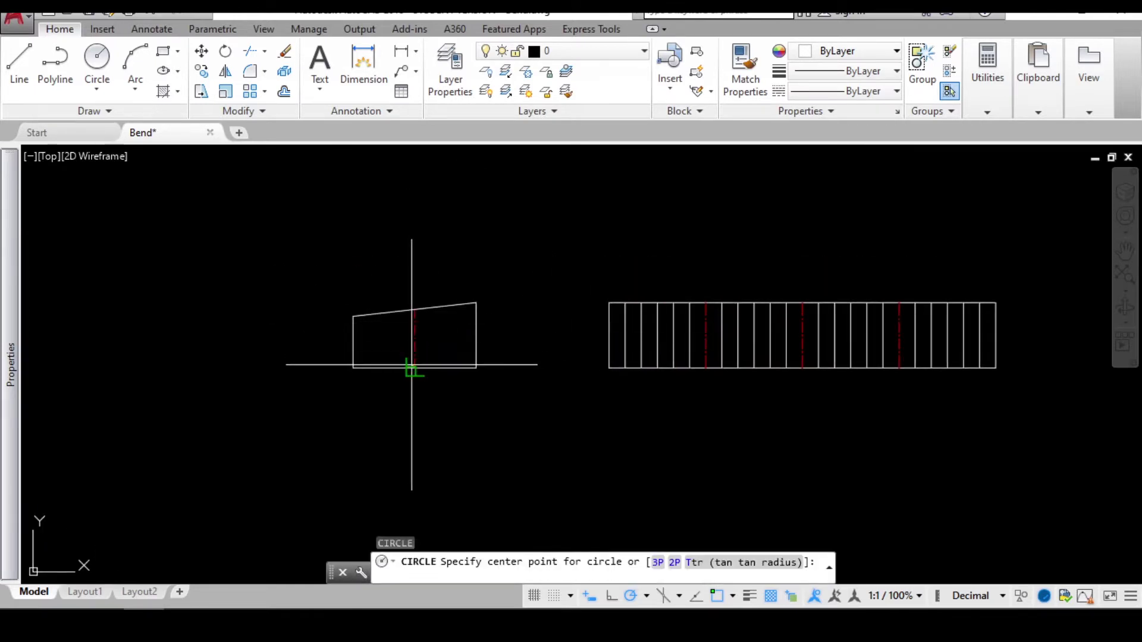
{"action": "left_click", "coordinate": [414, 368]}
{"action": "left_click", "coordinate": [476, 367]}
{"action": "key", "text": "Escape"}
Move the circle straight up by its centre so that it sits clear above the tapered segment
{"action": "scroll", "coordinate": [459, 326], "scroll_direction": "up", "scroll_amount": 2}
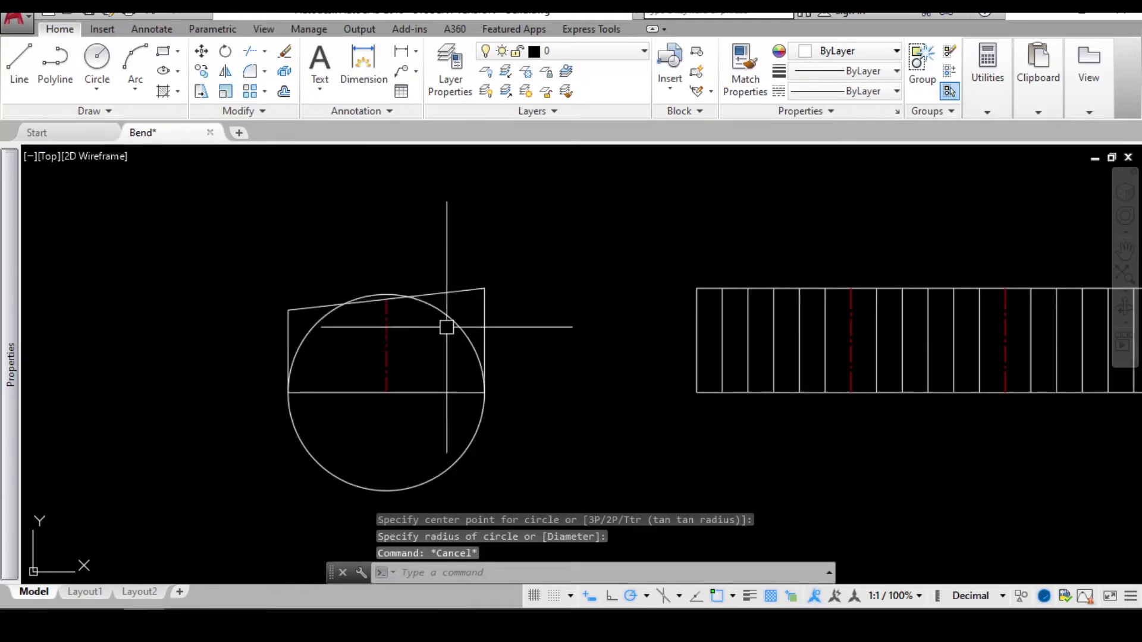
{"action": "left_click", "coordinate": [449, 323]}
{"action": "left_click", "coordinate": [387, 392]}
{"action": "middle_click_drag", "start_coordinate": [386, 224], "coordinate": [384, 314]}
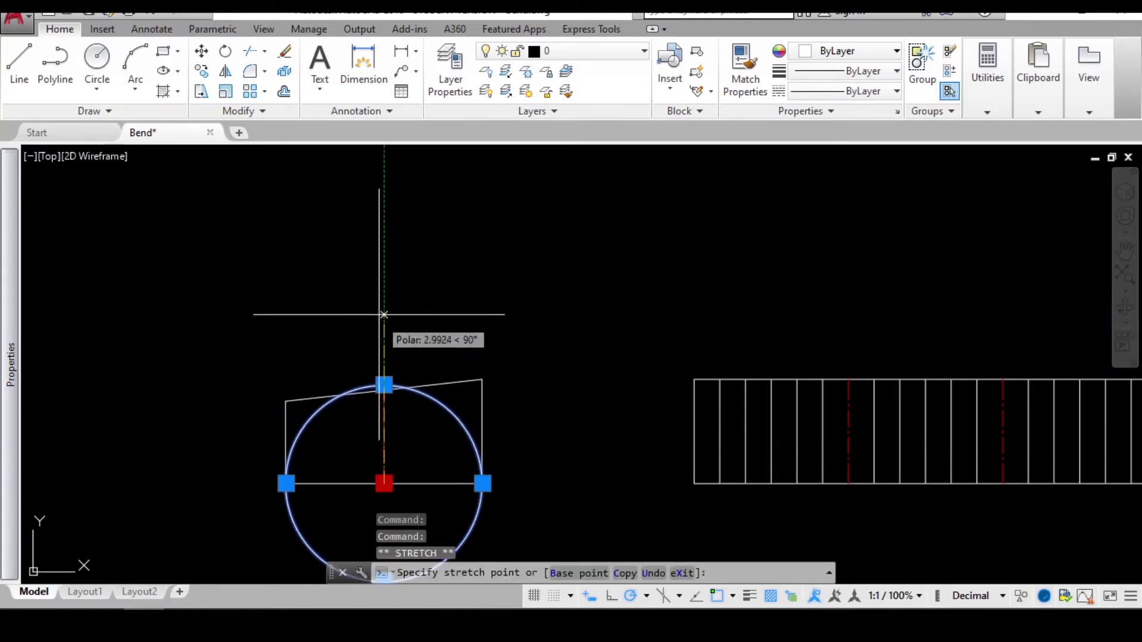
{"action": "left_click", "coordinate": [383, 192]}
{"action": "key", "text": "Escape"}
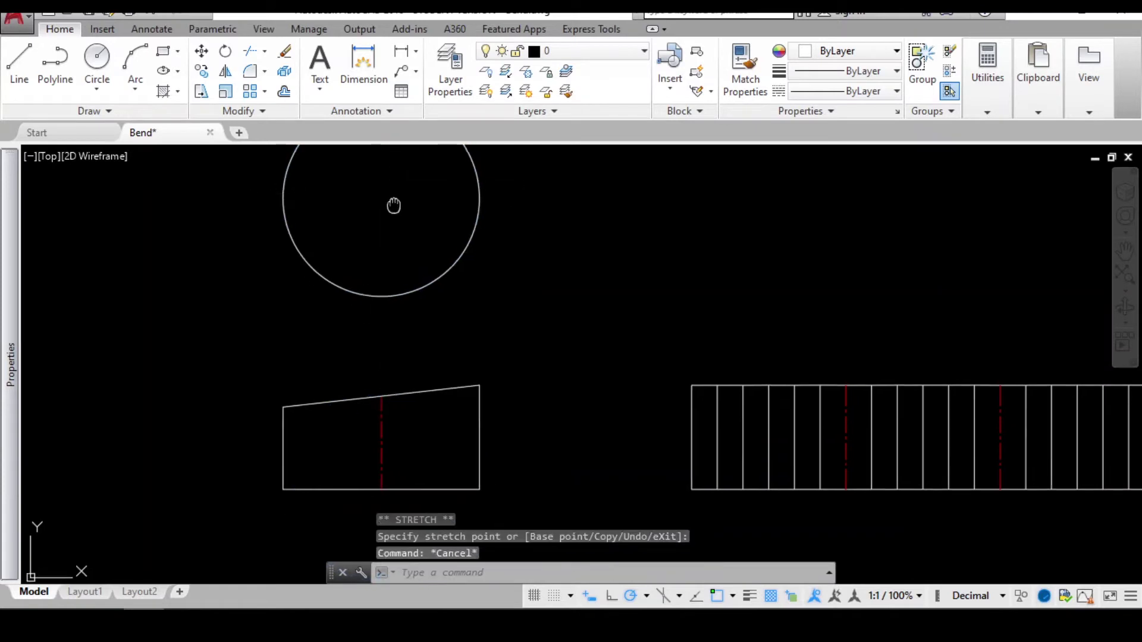
Draw a horizontal line from the circle's centre to a point just beyond its right side
{"action": "middle_click_drag", "start_coordinate": [395, 204], "coordinate": [380, 274]}
{"action": "scroll", "coordinate": [380, 274], "scroll_direction": "down", "scroll_amount": 2}
{"action": "type", "text": "l"}
{"action": "key", "text": "Return"}
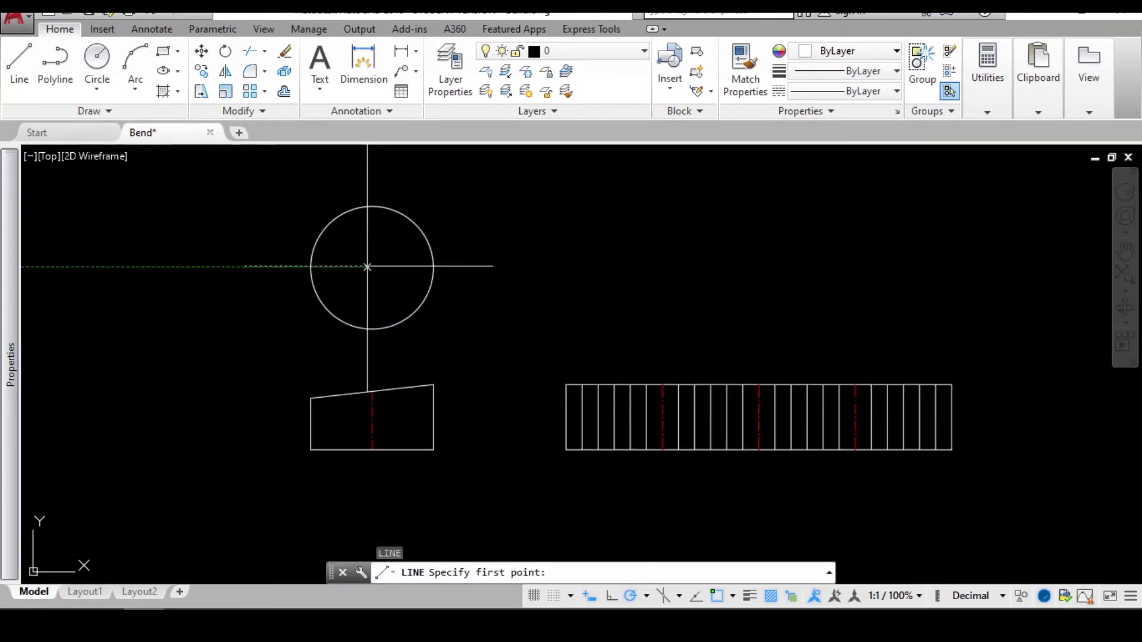
{"action": "left_click", "coordinate": [367, 267]}
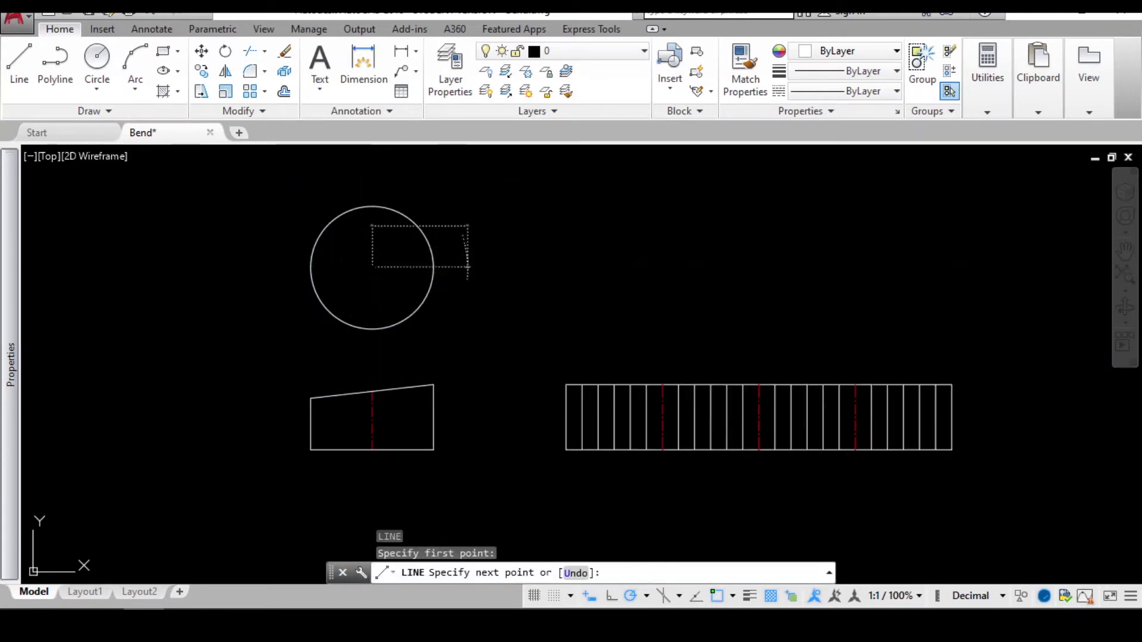
{"action": "left_click", "coordinate": [468, 268]}
{"action": "key", "text": "Escape"}
Trim the part of the horizontal line that extends outside the circle
{"action": "type", "text": "tr"}
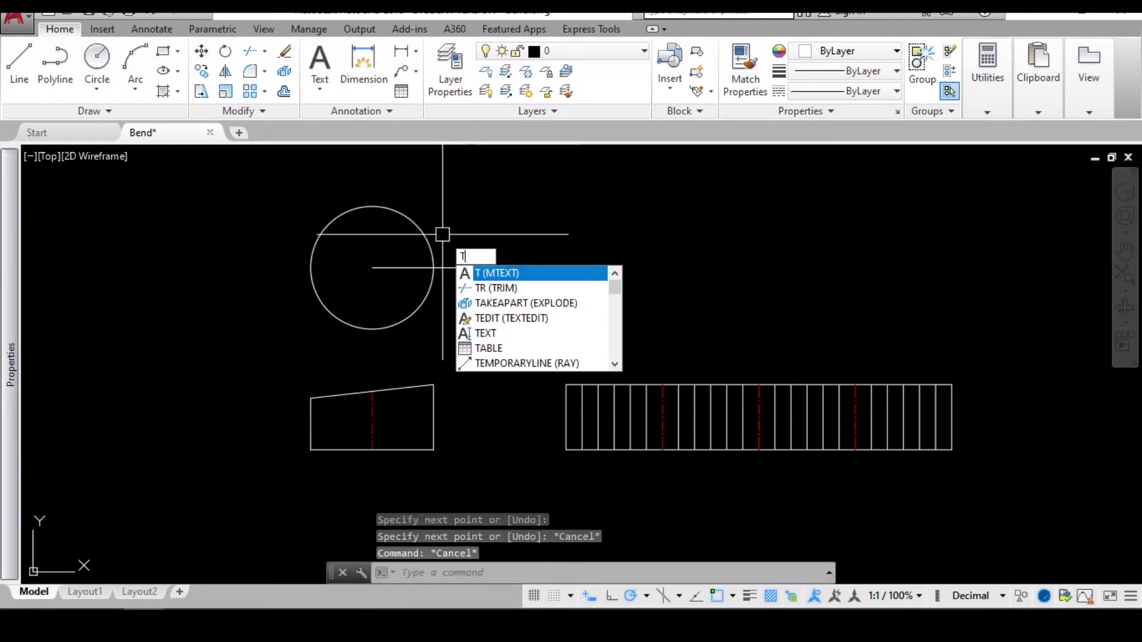
{"action": "key", "text": "Return"}
{"action": "key", "text": "Return"}
{"action": "left_click", "coordinate": [457, 267]}
{"action": "key", "text": "Escape"}
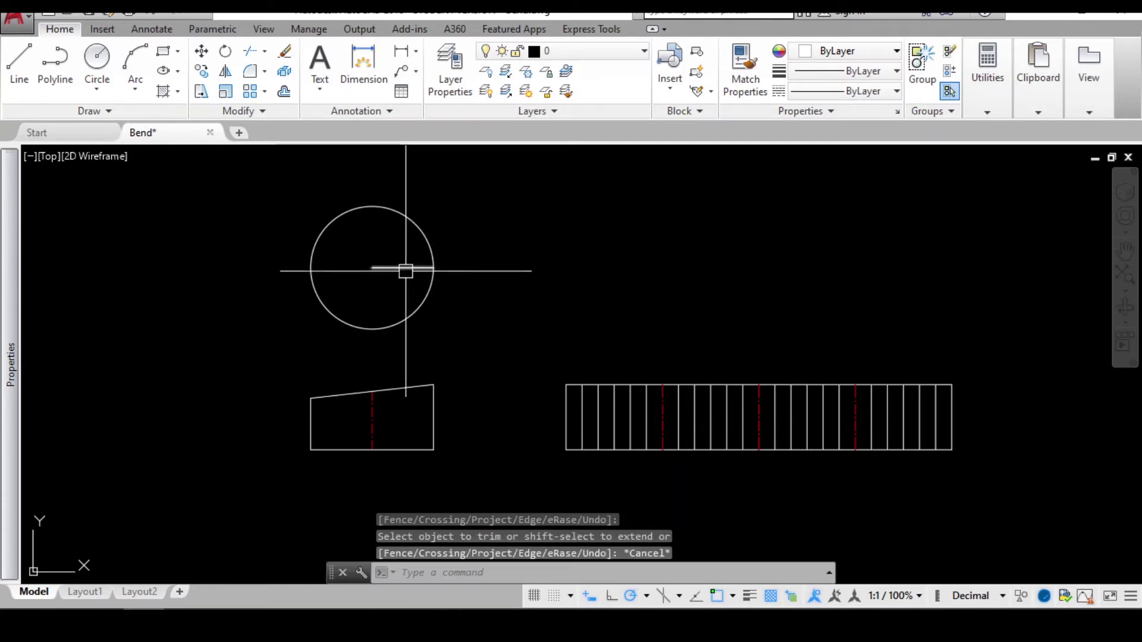
Create a polar array of the horizontal radius line around the circle's centre with 24 items over 360 degrees
{"action": "left_click", "coordinate": [414, 263]}
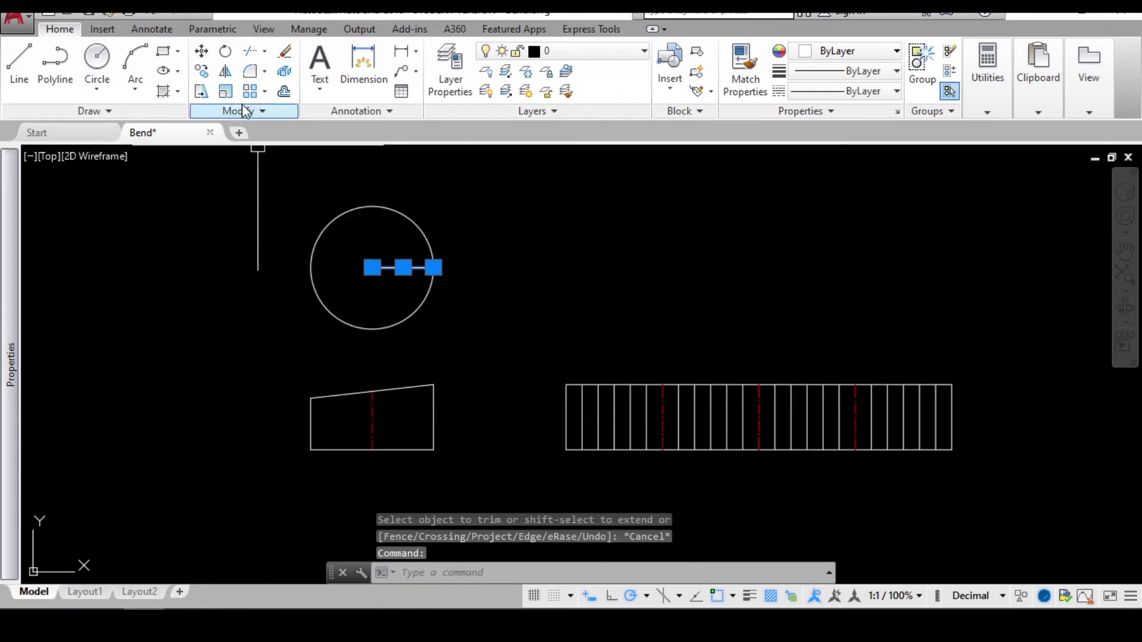
{"action": "left_click", "coordinate": [263, 97]}
{"action": "left_click", "coordinate": [261, 182]}
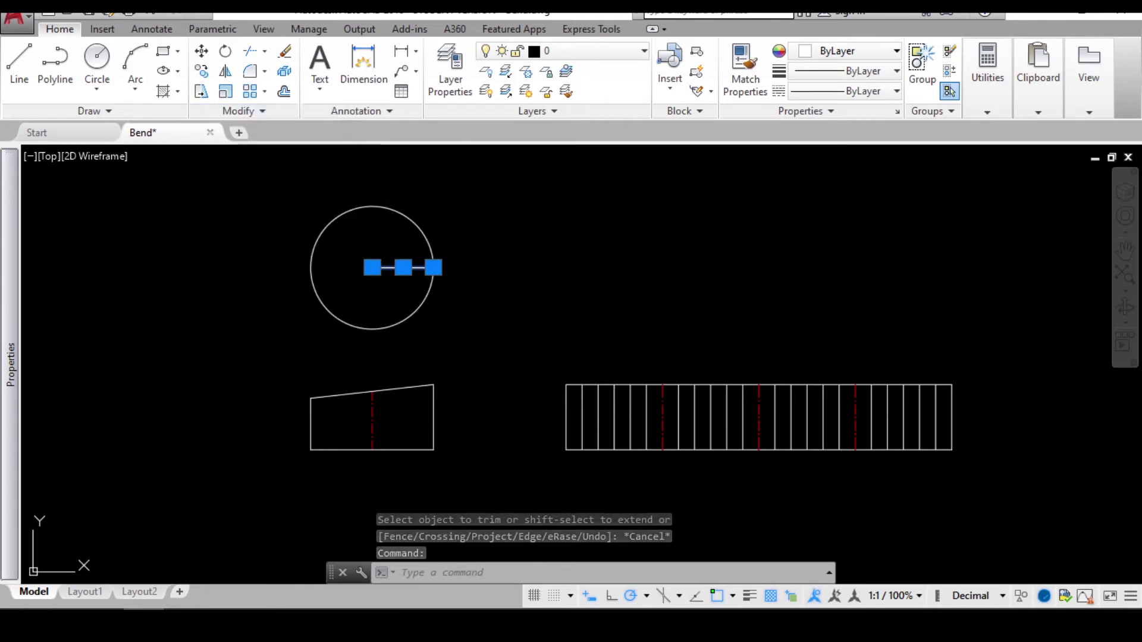
{"action": "left_click", "coordinate": [373, 268]}
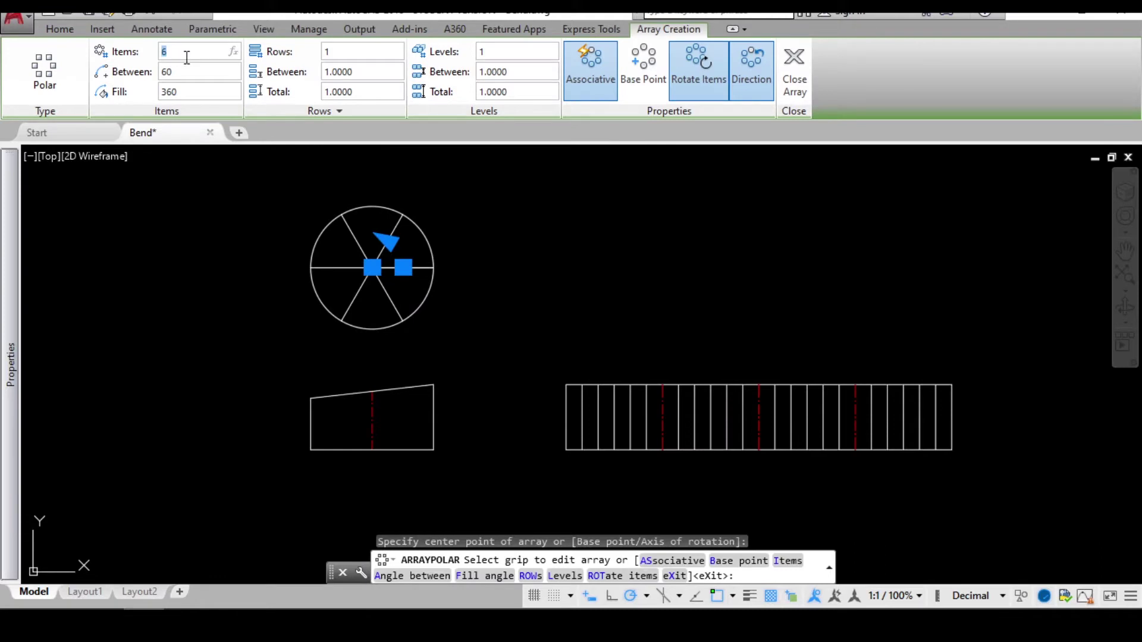
{"action": "key", "text": "Return"}
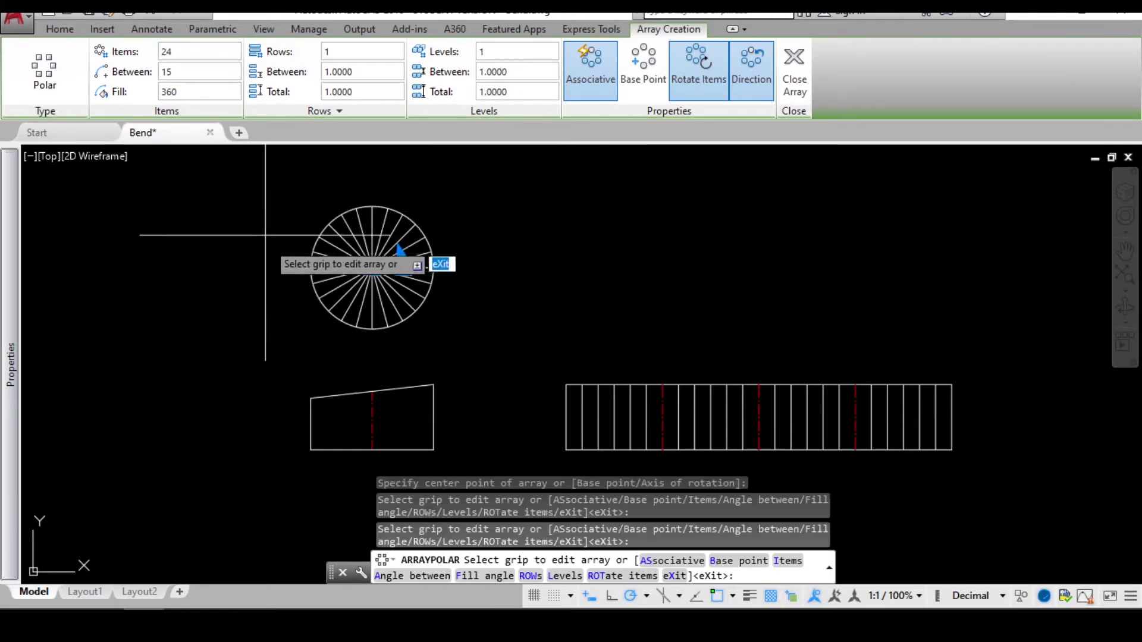
{"action": "key", "text": "Escape"}
Draw vertical construction lines through the first four division points on the circle's upper-right arc, down across the tapered segment
{"action": "scroll", "coordinate": [405, 233], "scroll_direction": "up", "scroll_amount": 2}
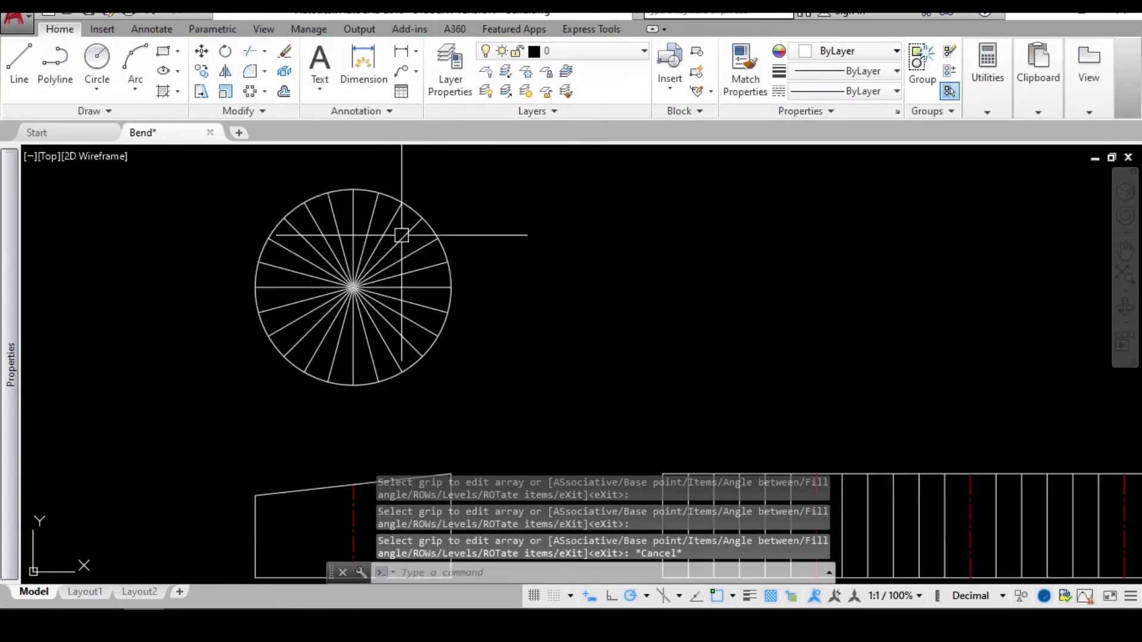
{"action": "type", "text": "xl"}
{"action": "key", "text": "Return"}
{"action": "type", "text": "v"}
{"action": "key", "text": "Return"}
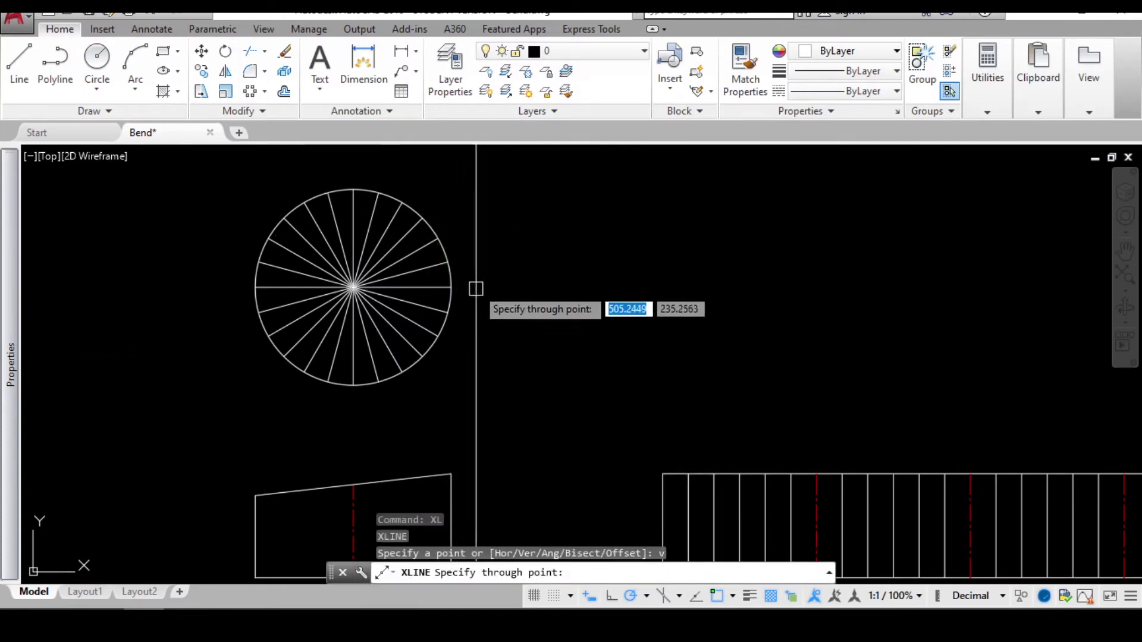
{"action": "left_click", "coordinate": [449, 265]}
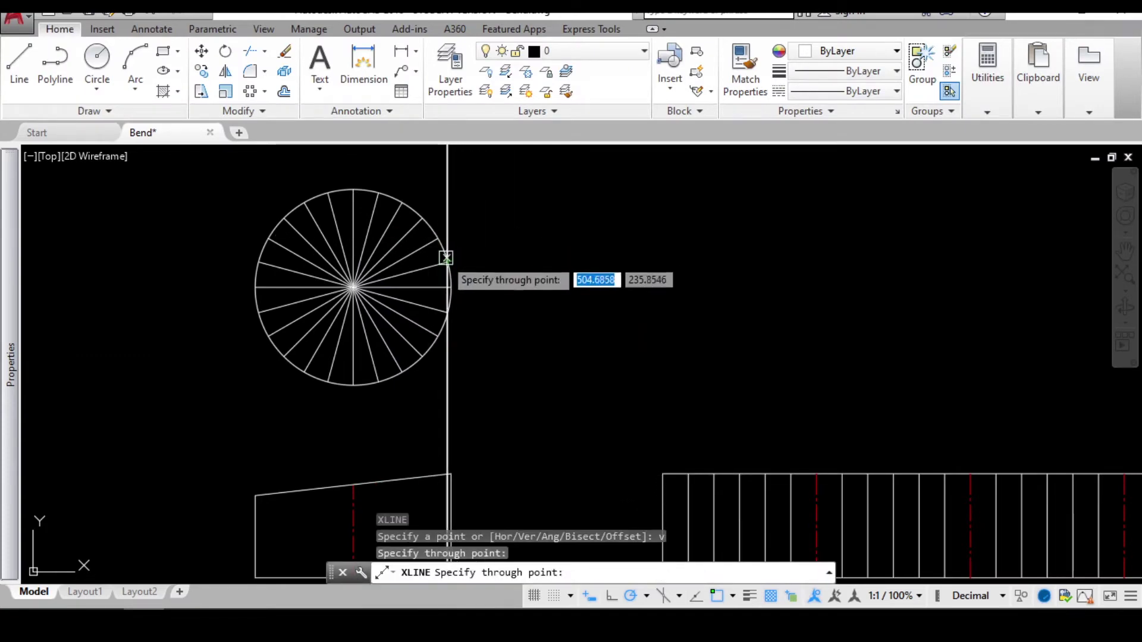
{"action": "scroll", "coordinate": [433, 378], "scroll_direction": "down", "scroll_amount": 2}
{"action": "middle_click_drag", "start_coordinate": [503, 441], "coordinate": [473, 386]}
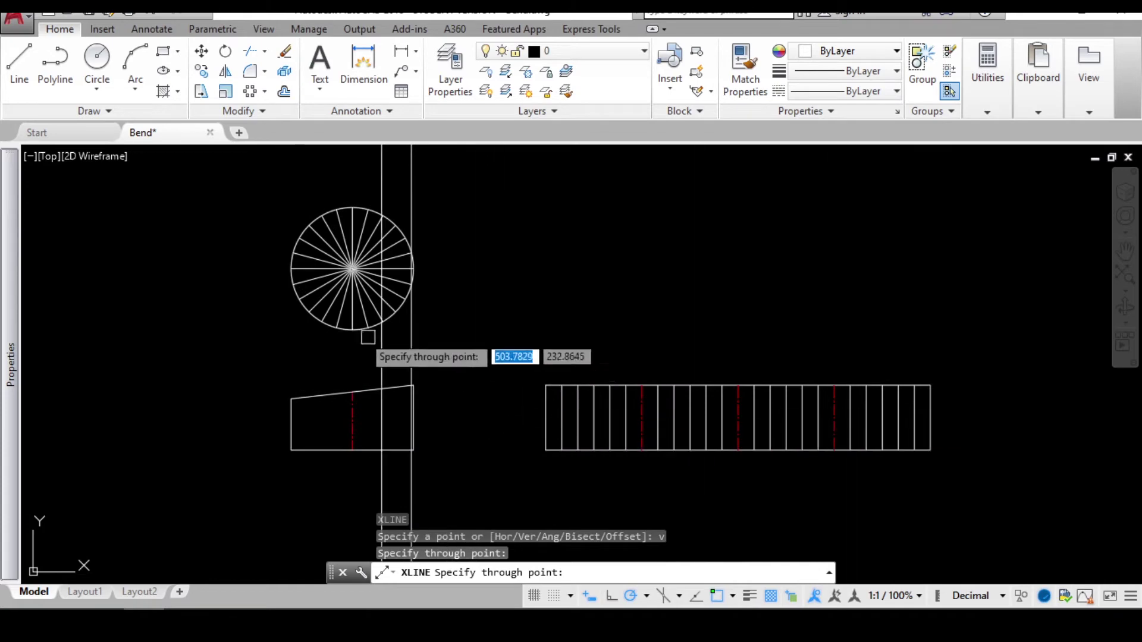
{"action": "scroll", "coordinate": [334, 280], "scroll_direction": "up", "scroll_amount": 4}
{"action": "middle_click_drag", "start_coordinate": [467, 238], "coordinate": [424, 298]}
{"action": "left_click", "coordinate": [474, 229]}
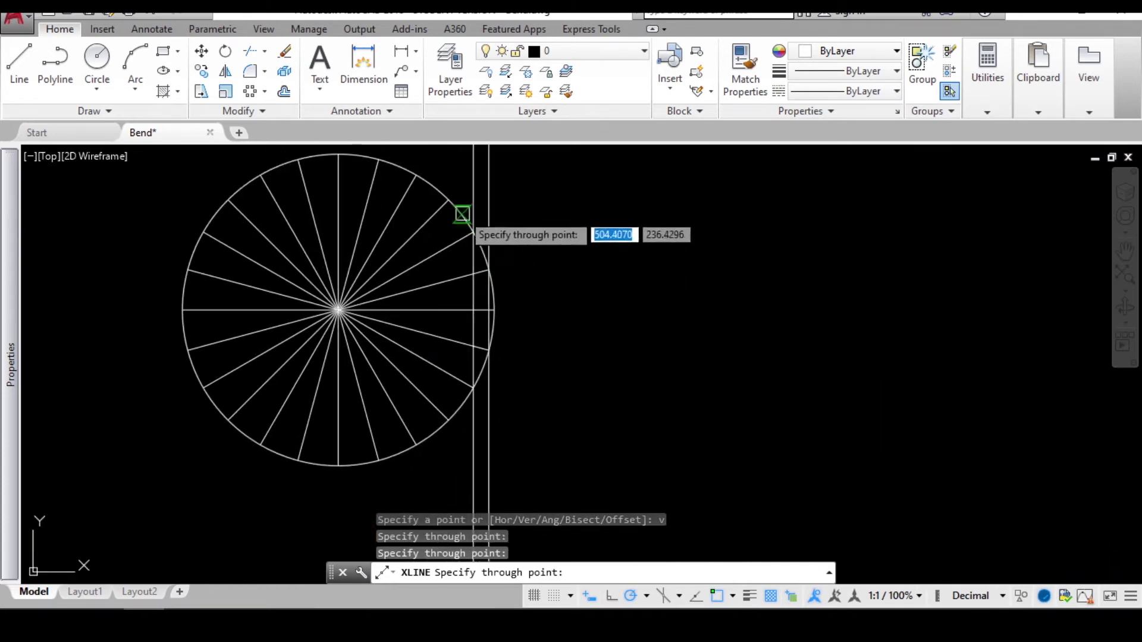
{"action": "left_click", "coordinate": [449, 195]}
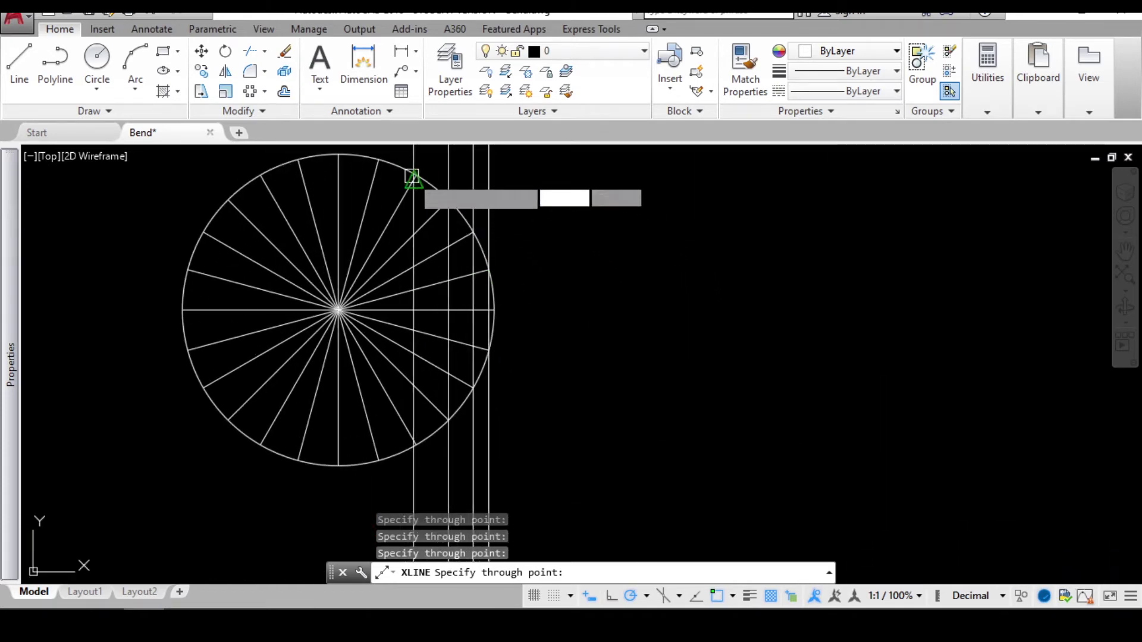
{"action": "key", "text": "Escape"}
Move the misplaced fourth vertical construction line onto the outer end of its radius on the circle's upper-right arc
{"action": "scroll", "coordinate": [417, 175], "scroll_direction": "up", "scroll_amount": 4}
{"action": "left_click", "coordinate": [396, 193]}
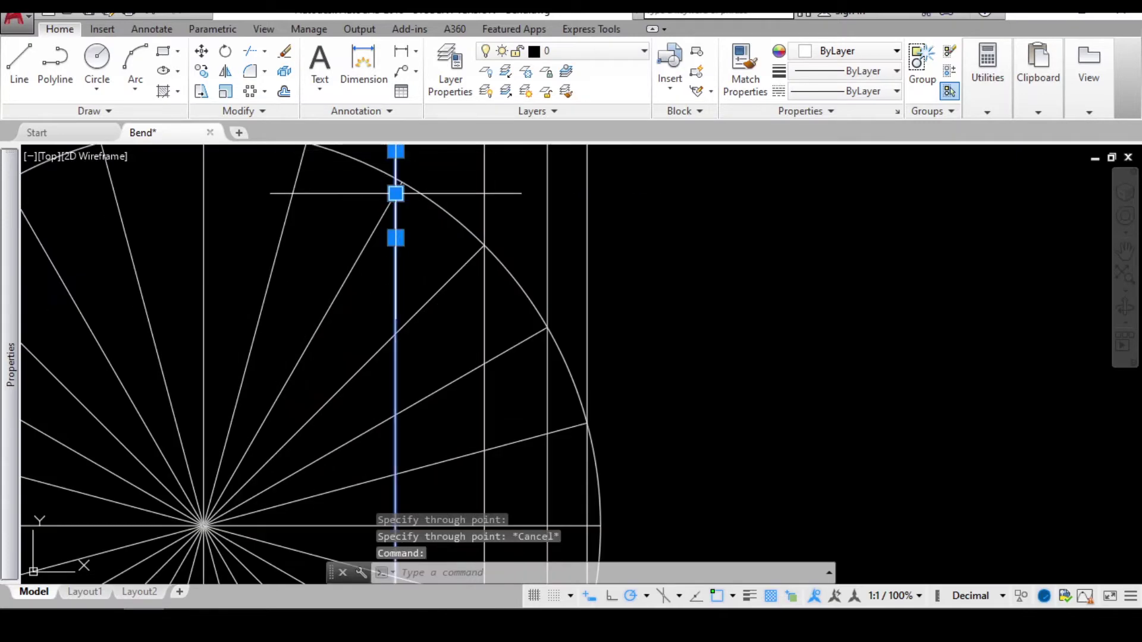
{"action": "left_click", "coordinate": [396, 194]}
{"action": "left_click", "coordinate": [403, 181]}
{"action": "scroll", "coordinate": [436, 282], "scroll_direction": "down", "scroll_amount": 6}
{"action": "key", "text": "Escape"}
{"action": "scroll", "coordinate": [412, 236], "scroll_direction": "up", "scroll_amount": 4}
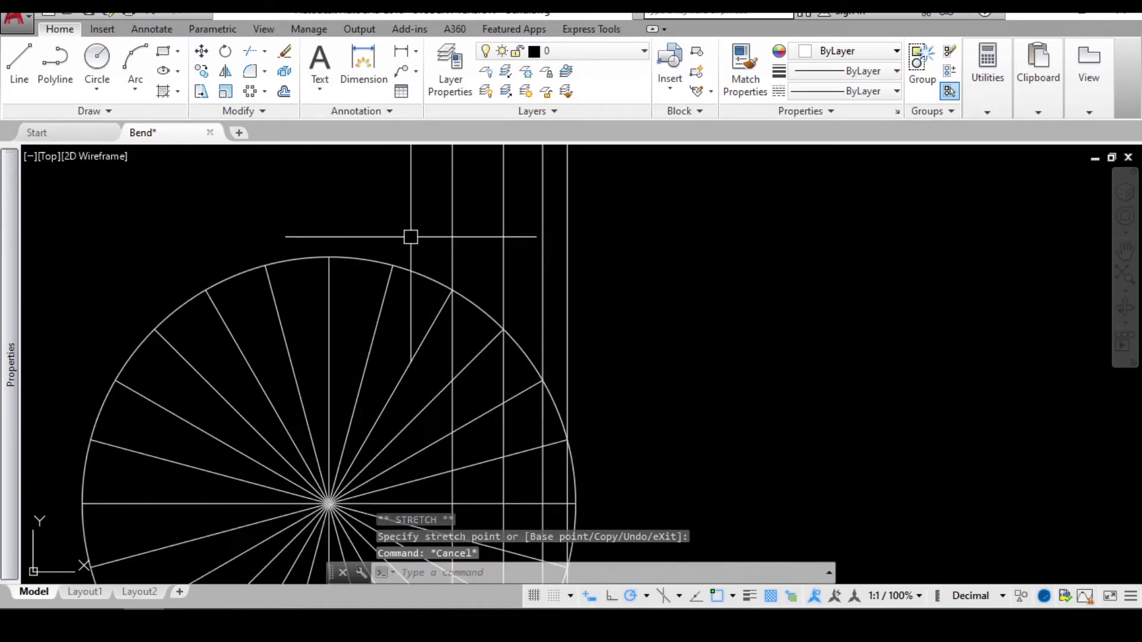
Draw vertical construction lines through the remaining division points across the top and left of the circle
{"action": "type", "text": "xl"}
{"action": "key", "text": "Return"}
{"action": "type", "text": "v"}
{"action": "key", "text": "Return"}
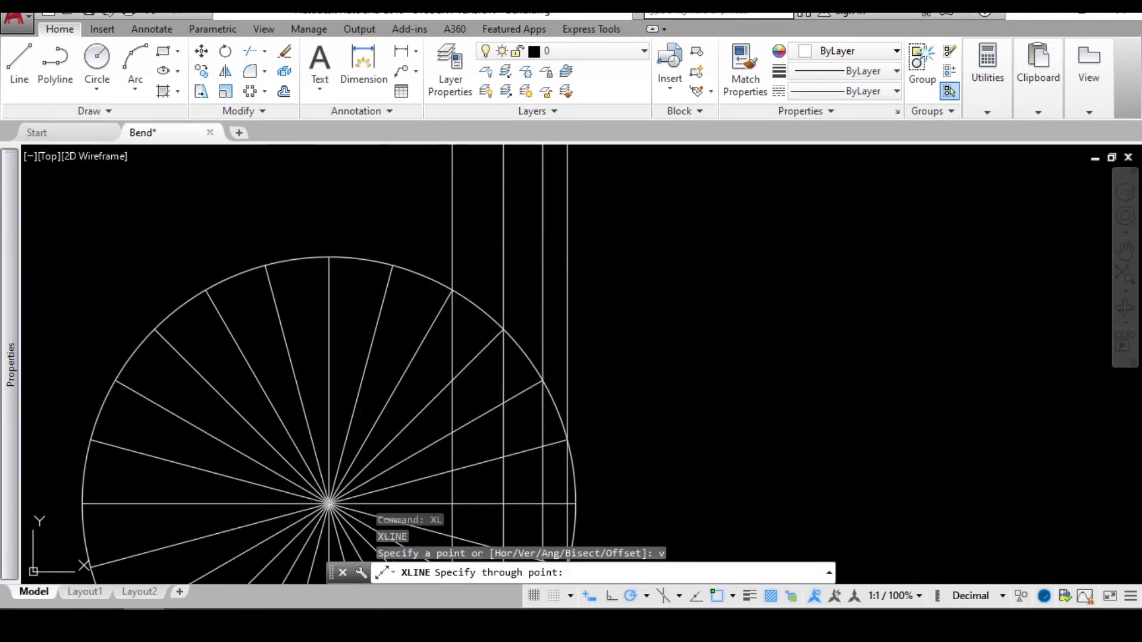
{"action": "left_click", "coordinate": [392, 266]}
{"action": "left_click", "coordinate": [265, 265]}
{"action": "mouse_move", "coordinate": [265, 264]}
{"action": "middle_mouse_down"}
{"action": "mouse_move", "coordinate": [268, 288]}
{"action": "mouse_move", "coordinate": [315, 245]}
{"action": "middle_mouse_up"}
{"action": "left_click", "coordinate": [305, 242]}
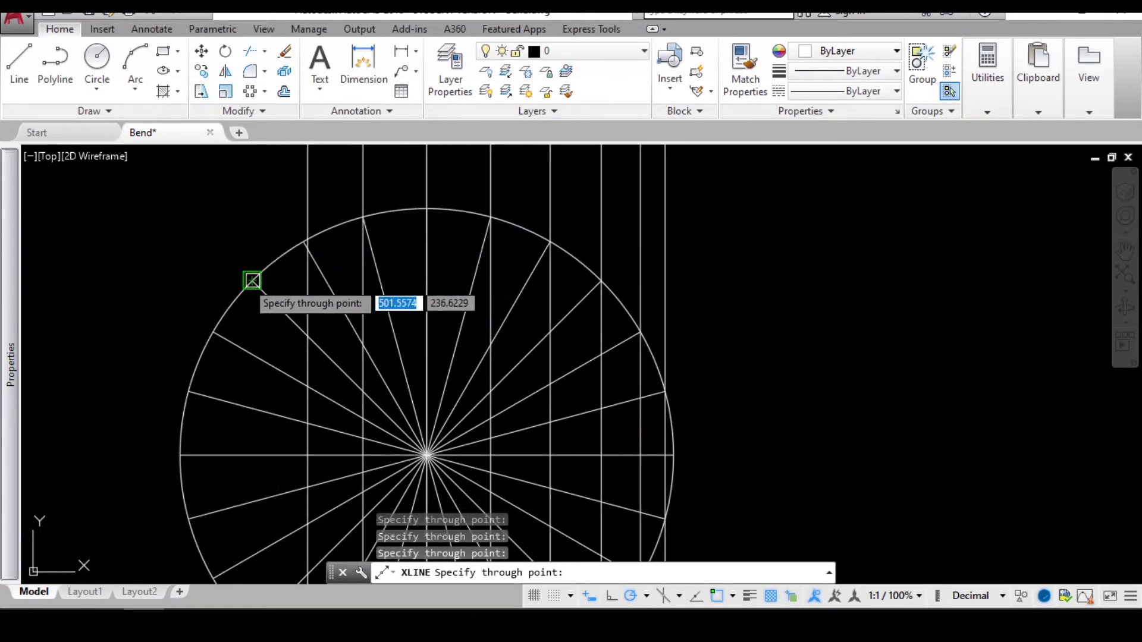
{"action": "left_click", "coordinate": [254, 282]}
{"action": "left_click", "coordinate": [213, 331]}
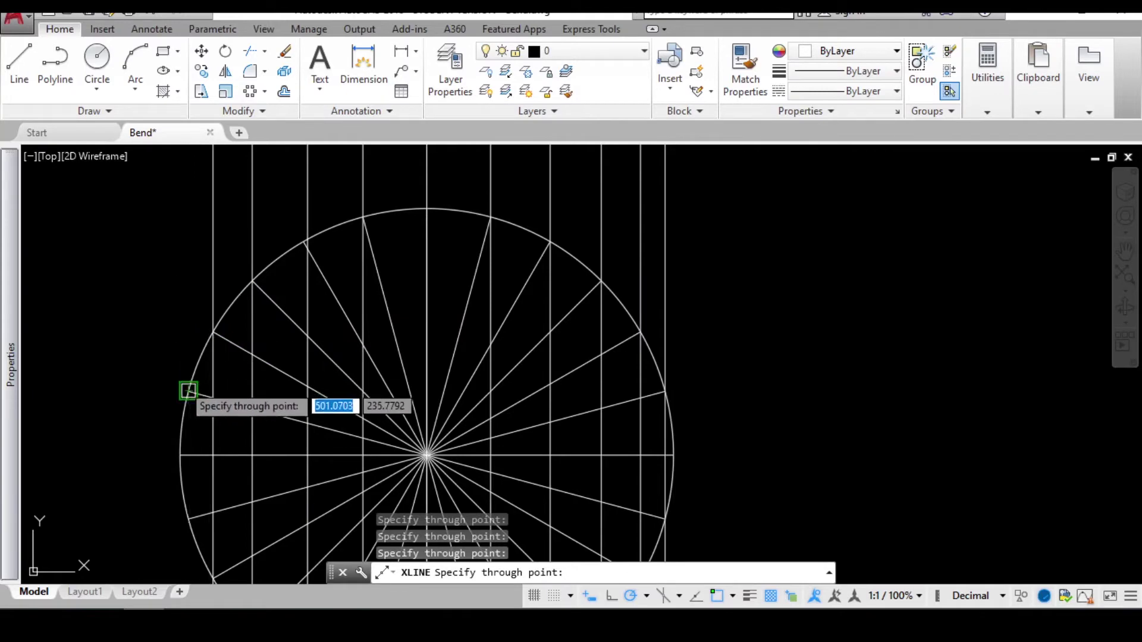
{"action": "key", "text": "Escape"}
Move the misplaced vertical construction line on the circle's upper-left arc onto the outer end of its radius
{"action": "left_click", "coordinate": [252, 249]}
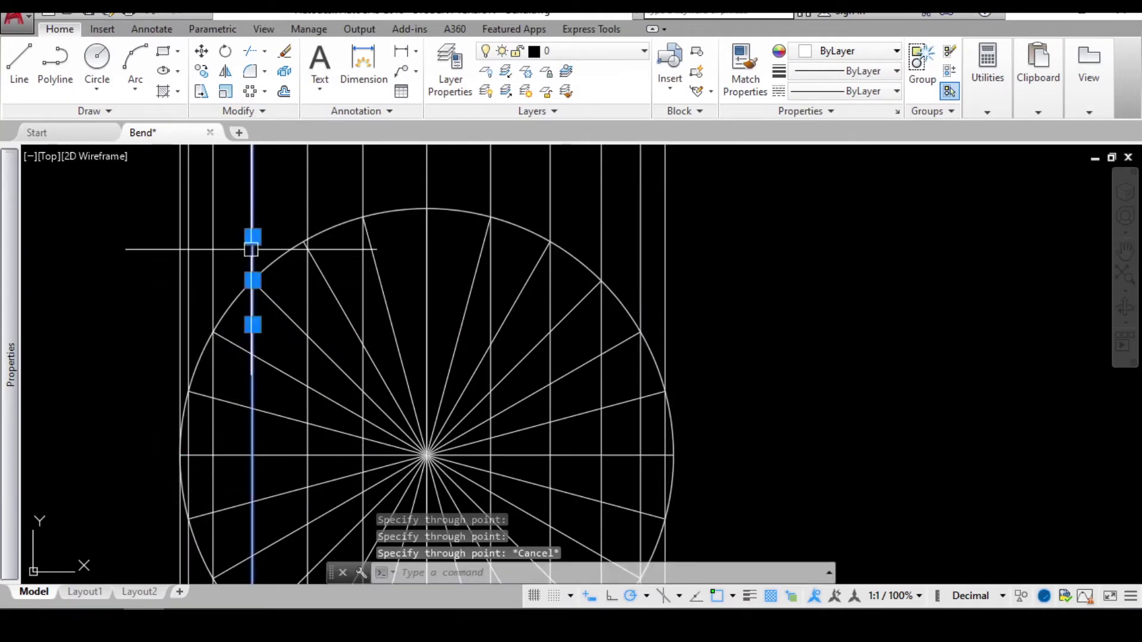
{"action": "scroll", "coordinate": [357, 204], "scroll_direction": "up", "scroll_amount": 5}
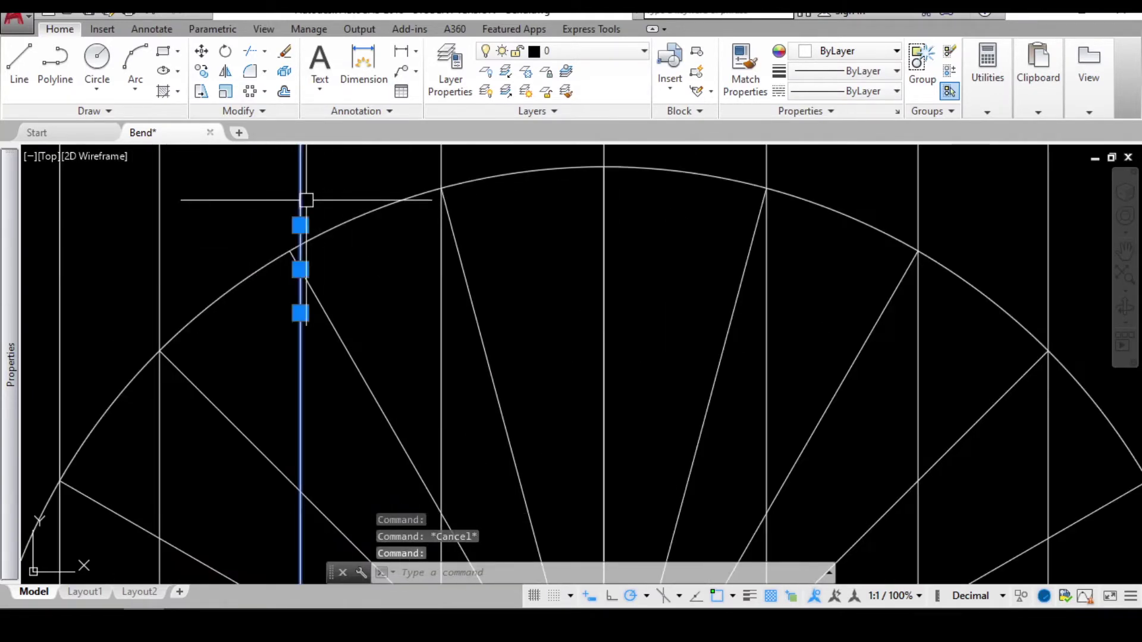
{"action": "left_click", "coordinate": [300, 269]}
{"action": "scroll", "coordinate": [297, 266], "scroll_direction": "up", "scroll_amount": 4}
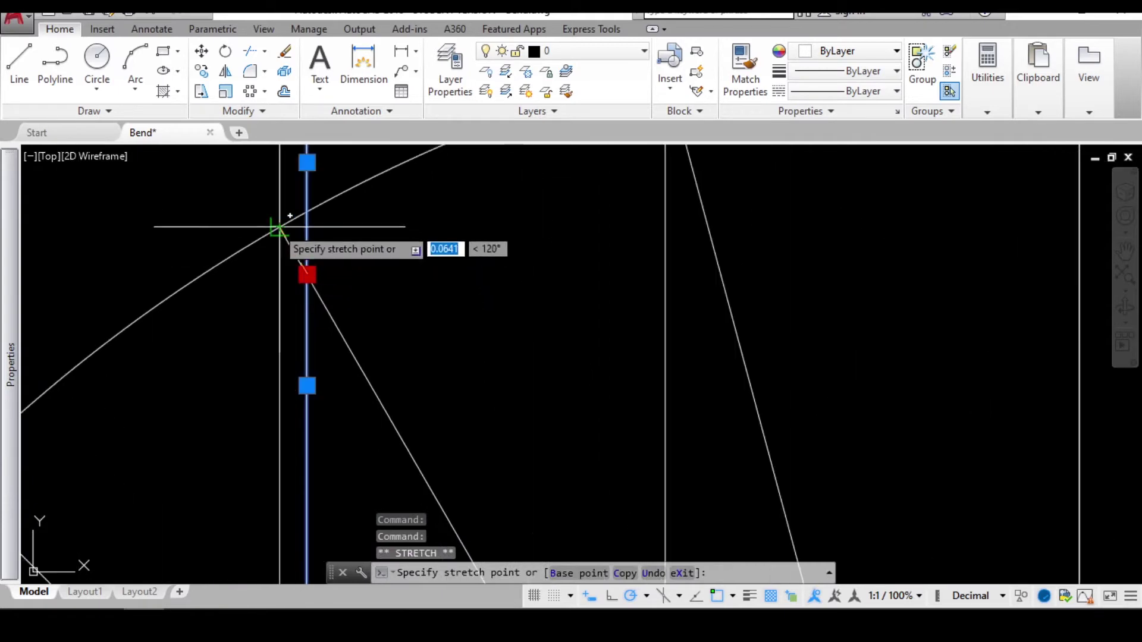
{"action": "scroll", "coordinate": [280, 226], "scroll_direction": "down", "scroll_amount": 4}
{"action": "key", "text": "Escape"}
Draw horizontal construction lines where the vertical lines cross the slanted edge, from its high end to the red centreline
{"action": "scroll", "coordinate": [315, 331], "scroll_direction": "up", "scroll_amount": 2}
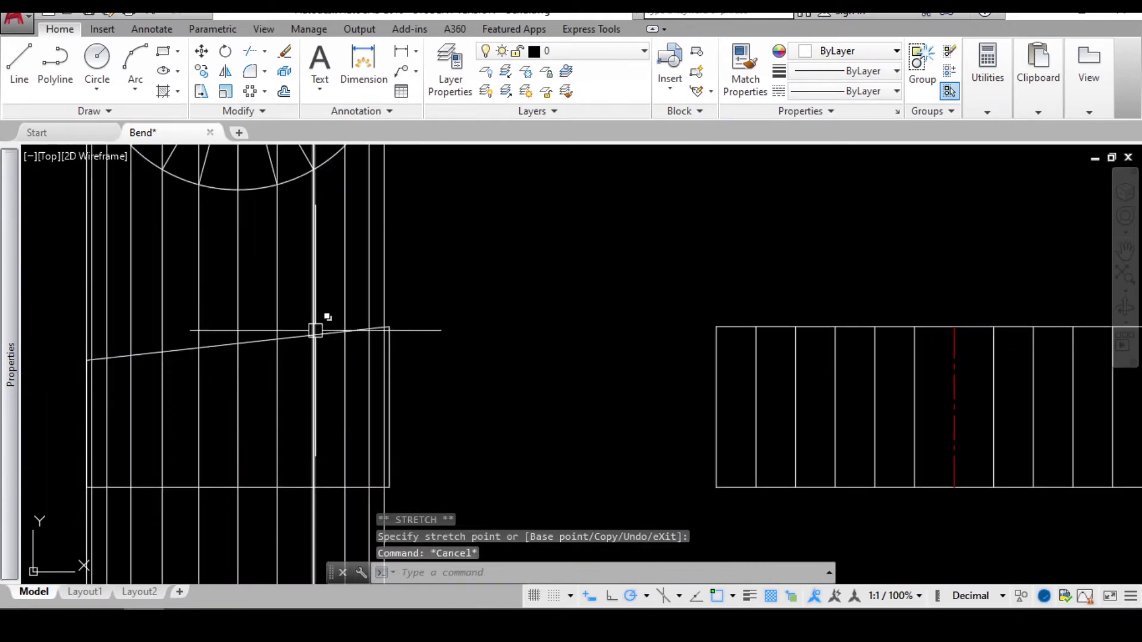
{"action": "scroll", "coordinate": [315, 331], "scroll_direction": "down", "scroll_amount": 2}
{"action": "type", "text": "xl"}
{"action": "key", "text": "Return"}
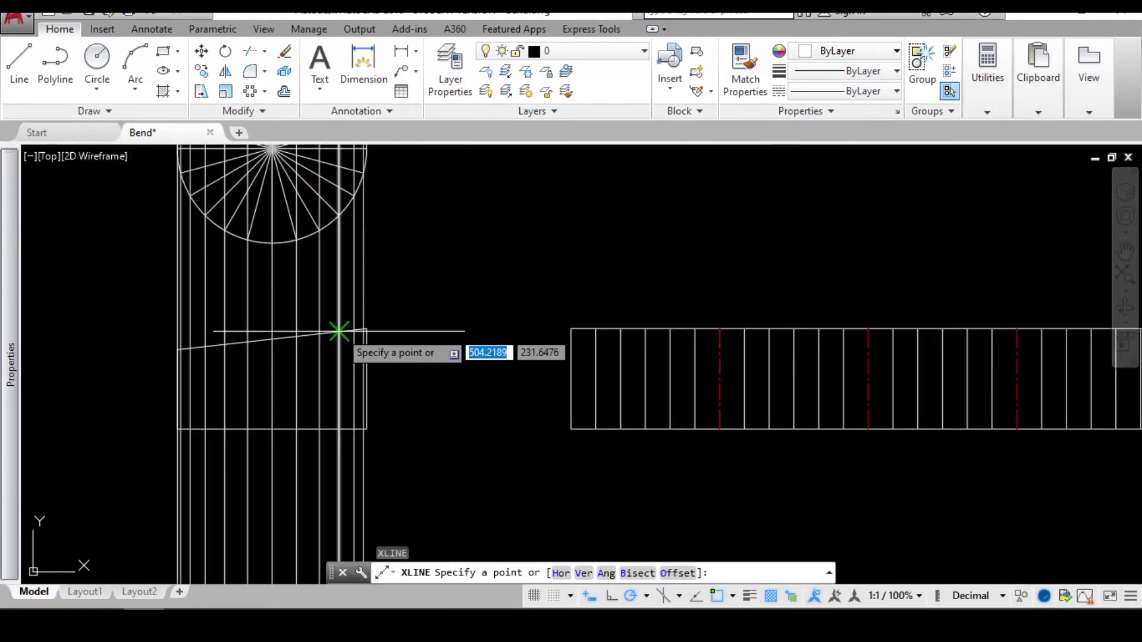
{"action": "type", "text": "h"}
{"action": "key", "text": "Return"}
{"action": "scroll", "coordinate": [476, 315], "scroll_direction": "up", "scroll_amount": 5}
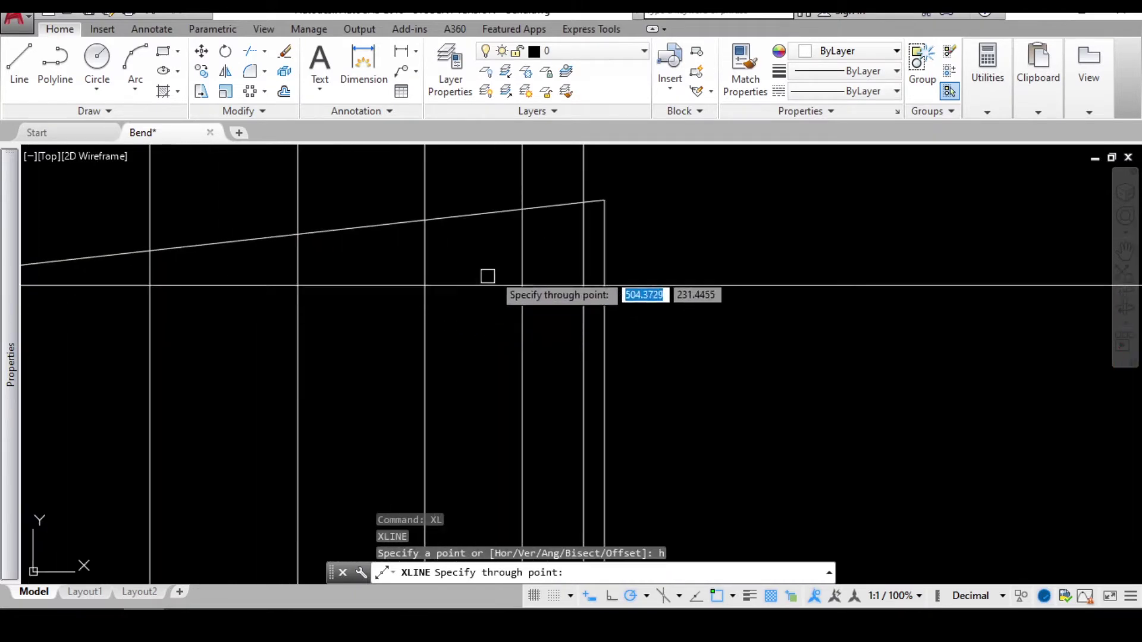
{"action": "left_click", "coordinate": [585, 200]}
{"action": "left_click", "coordinate": [522, 209]}
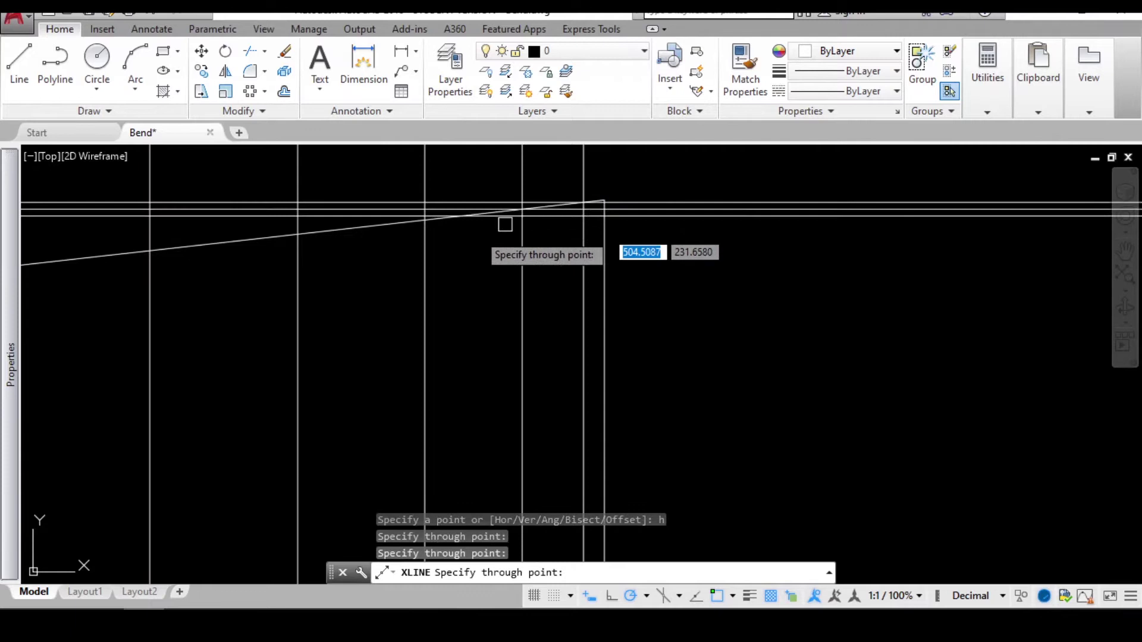
{"action": "left_click", "coordinate": [425, 220]}
{"action": "left_click", "coordinate": [298, 233]}
{"action": "middle_click_drag", "start_coordinate": [202, 278], "coordinate": [520, 349]}
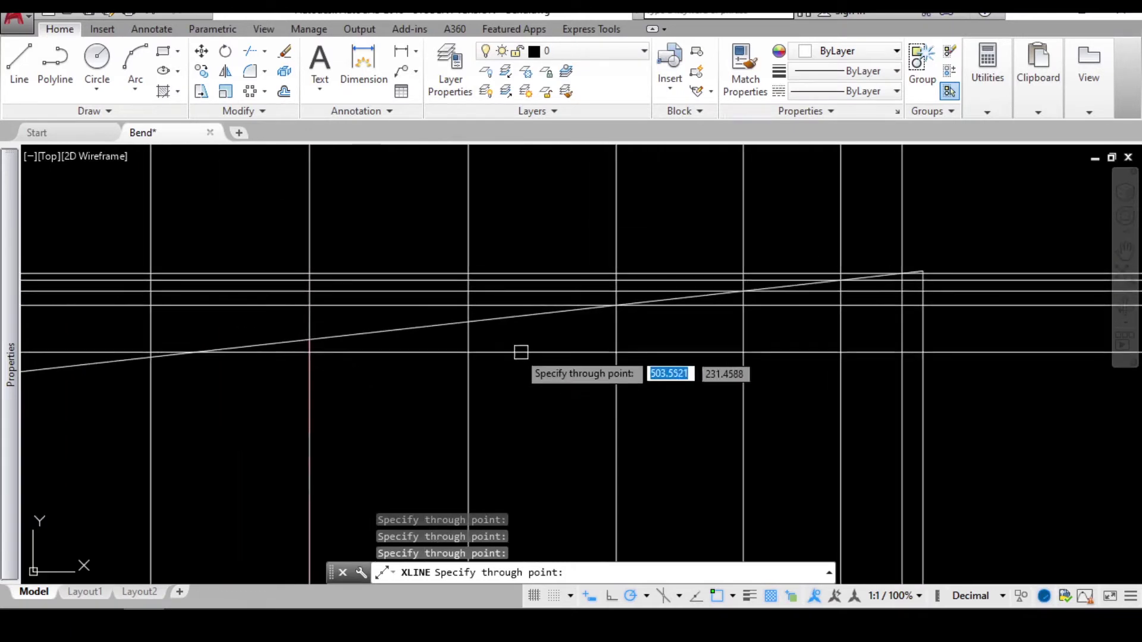
{"action": "left_click", "coordinate": [469, 321]}
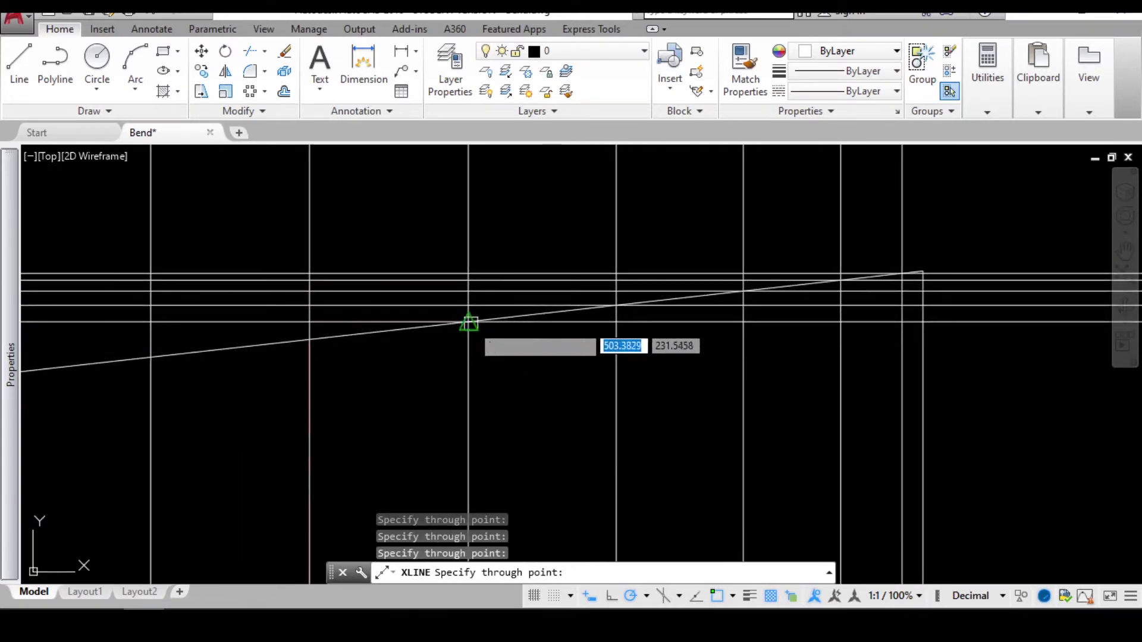
{"action": "left_click", "coordinate": [310, 340]}
Draw horizontal construction lines through the remaining slanted-edge intersections, from the centreline down to the low end
{"action": "middle_click_drag", "start_coordinate": [279, 378], "coordinate": [567, 362]}
{"action": "left_click", "coordinate": [439, 341]}
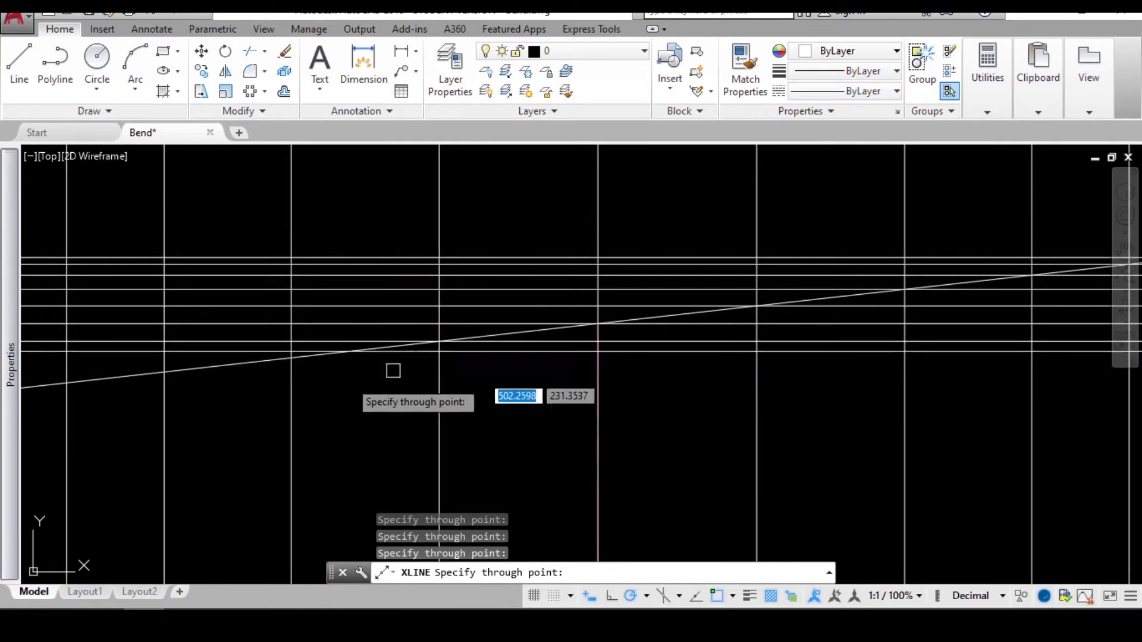
{"action": "left_click", "coordinate": [291, 357]}
{"action": "middle_click_drag", "start_coordinate": [267, 401], "coordinate": [517, 344]}
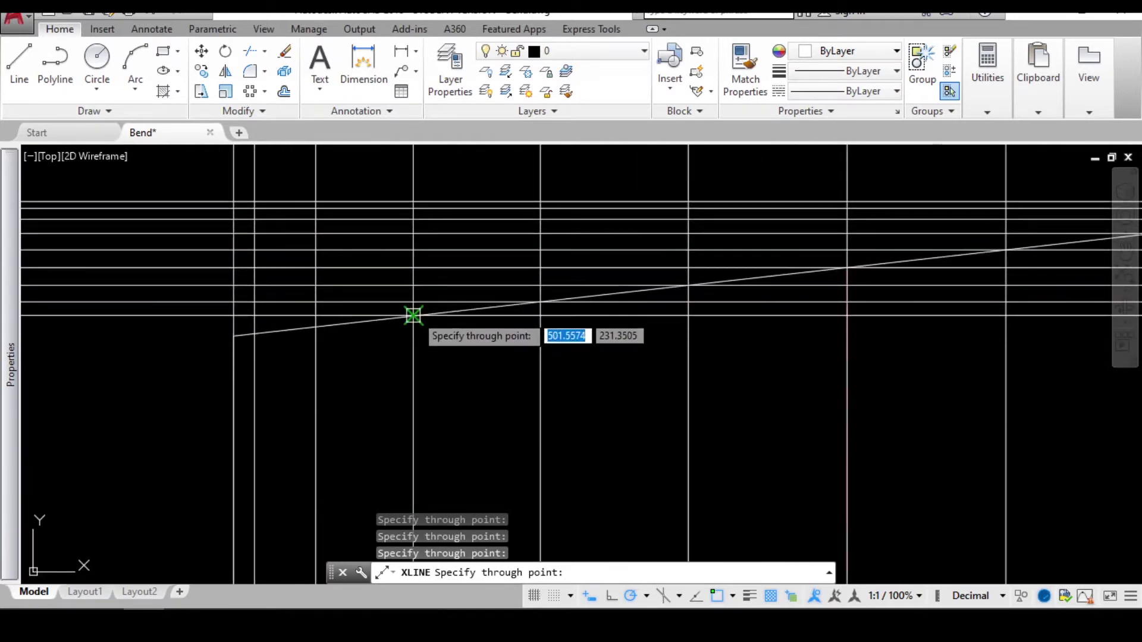
{"action": "left_click", "coordinate": [413, 316]}
{"action": "left_click", "coordinate": [315, 327]}
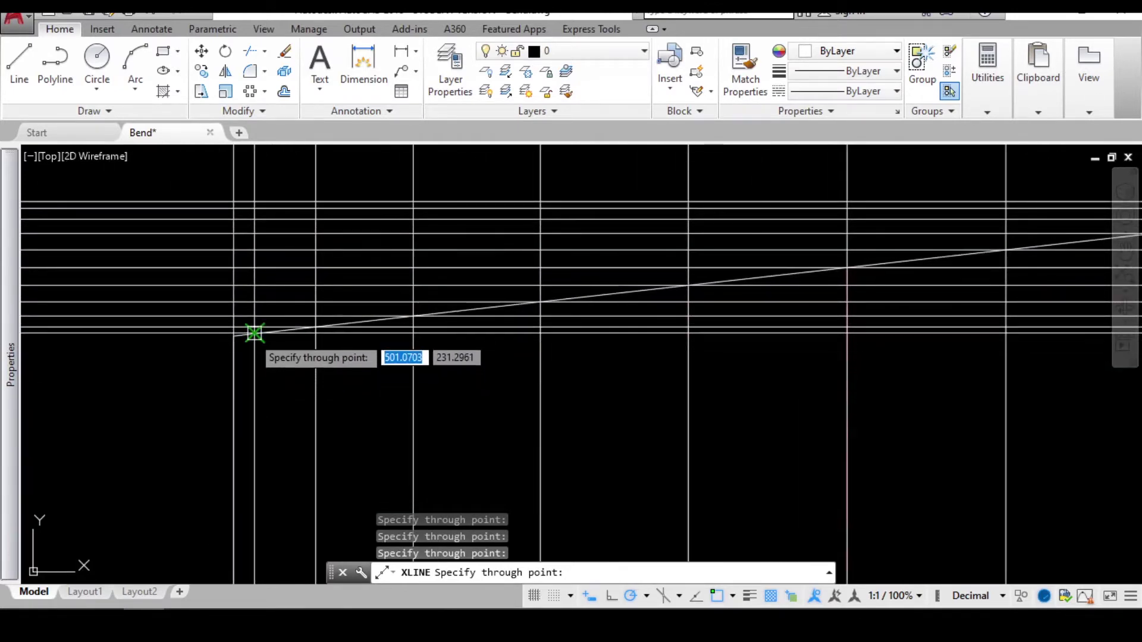
{"action": "left_click", "coordinate": [254, 334]}
{"action": "middle_click_drag", "start_coordinate": [235, 357], "coordinate": [200, 317]}
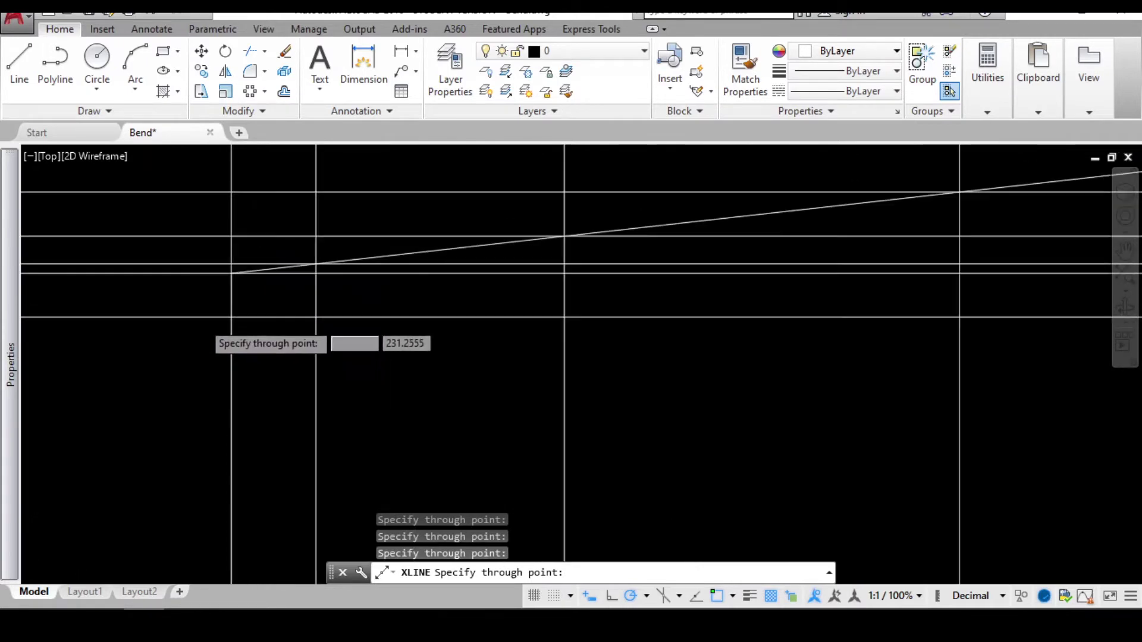
{"action": "scroll", "coordinate": [200, 318], "scroll_direction": "down", "scroll_amount": 8}
{"action": "key", "text": "Escape"}
Start a polyline at the flat pattern's upper-left corner and run it to the first division line at the next projected horizontal
{"action": "scroll", "coordinate": [521, 328], "scroll_direction": "up", "scroll_amount": 8}
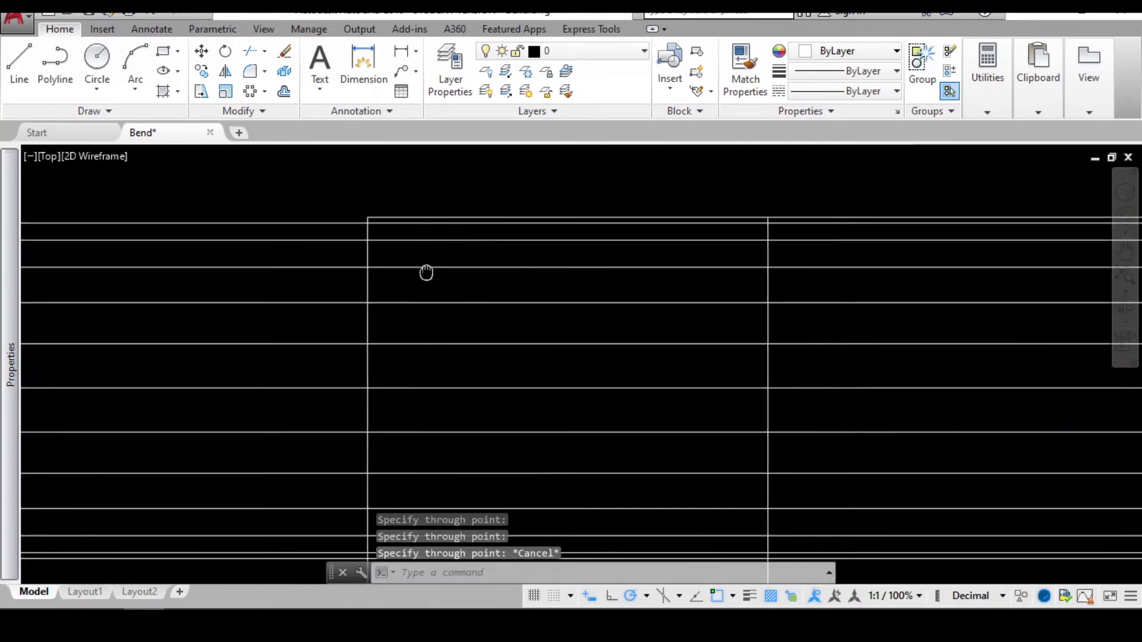
{"action": "type", "text": "pl"}
{"action": "key", "text": "Return"}
{"action": "scroll", "coordinate": [333, 230], "scroll_direction": "up", "scroll_amount": 5}
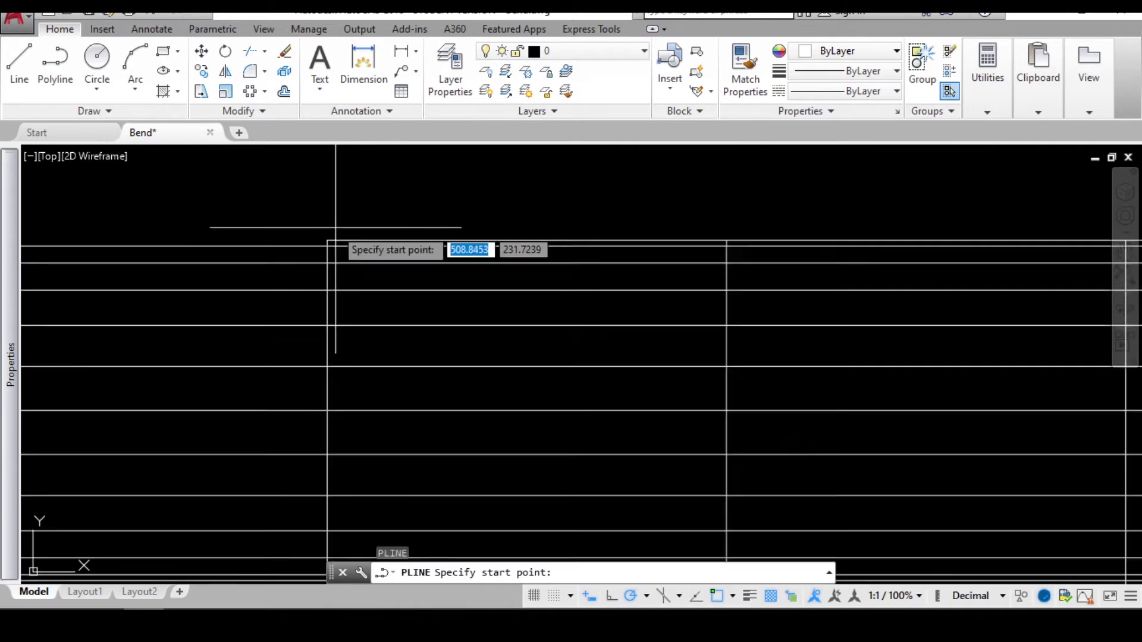
{"action": "left_click", "coordinate": [317, 257]}
{"action": "scroll", "coordinate": [306, 226], "scroll_direction": "down", "scroll_amount": 2}
{"action": "scroll", "coordinate": [369, 216], "scroll_direction": "up", "scroll_amount": 2}
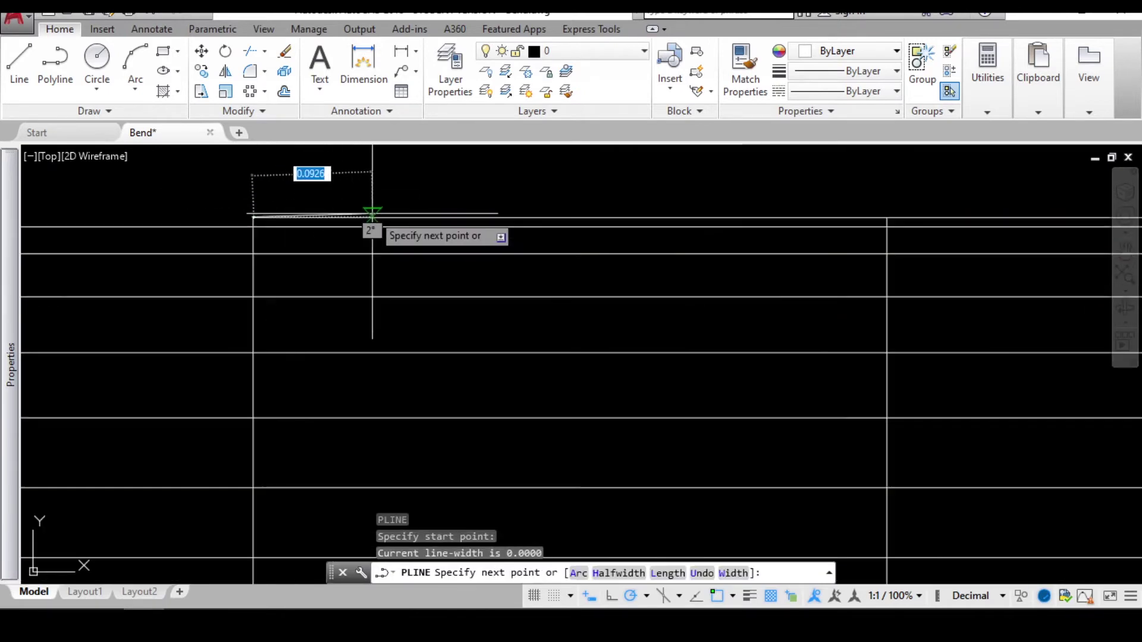
{"action": "middle_click_drag", "start_coordinate": [421, 228], "coordinate": [293, 229]}
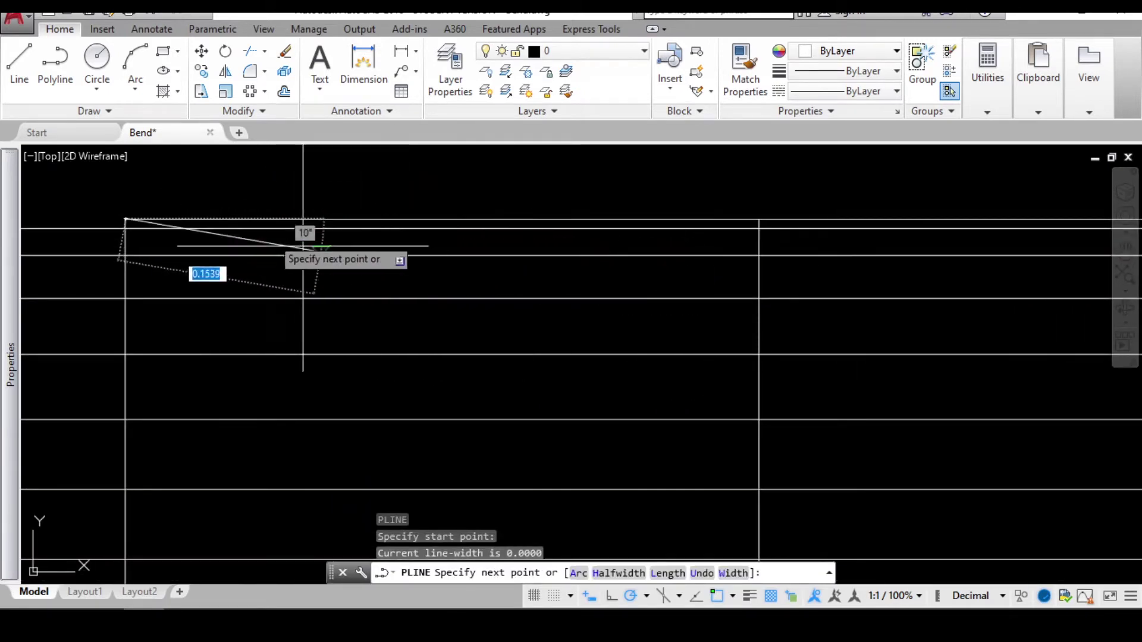
{"action": "left_click", "coordinate": [759, 227]}
{"action": "scroll", "coordinate": [759, 244], "scroll_direction": "down", "scroll_amount": 2}
{"action": "mouse_move", "coordinate": [760, 244]}
{"action": "middle_mouse_down"}
{"action": "mouse_move", "coordinate": [583, 230]}
{"action": "mouse_move", "coordinate": [791, 238]}
{"action": "middle_mouse_up"}
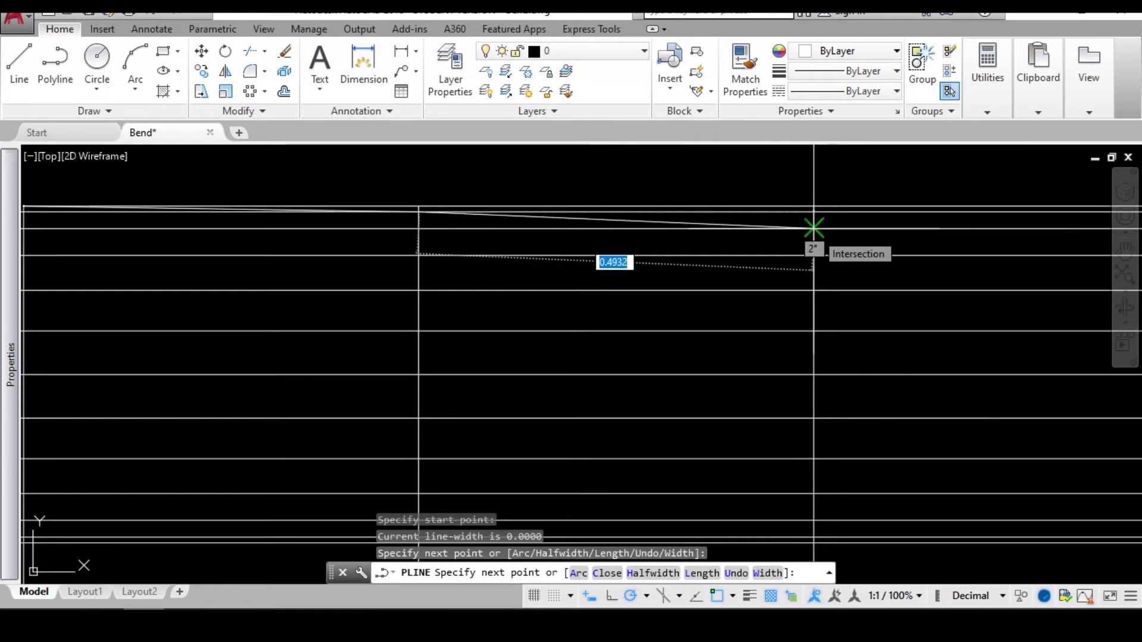
Continue the polyline through each successive division-line and projection-line intersection, up to the division just before the red quarter line
{"action": "left_click", "coordinate": [814, 227]}
{"action": "scroll", "coordinate": [817, 233], "scroll_direction": "down", "scroll_amount": 3}
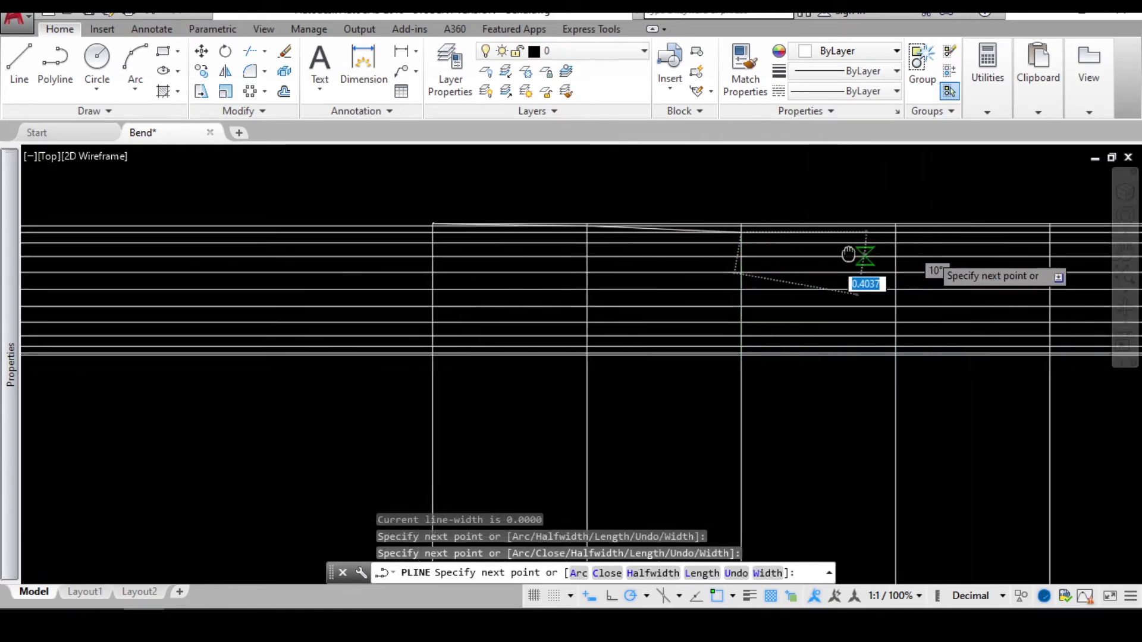
{"action": "scroll", "coordinate": [773, 253], "scroll_direction": "up", "scroll_amount": 2}
{"action": "scroll", "coordinate": [749, 253], "scroll_direction": "up", "scroll_amount": 2}
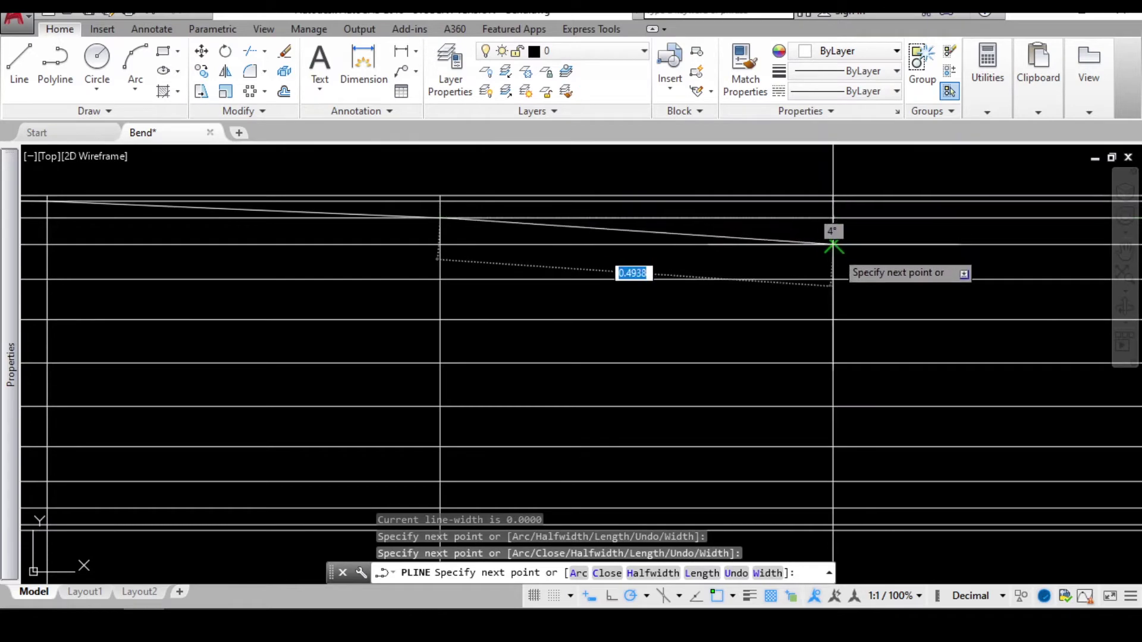
{"action": "middle_click_drag", "start_coordinate": [833, 255], "coordinate": [491, 221]}
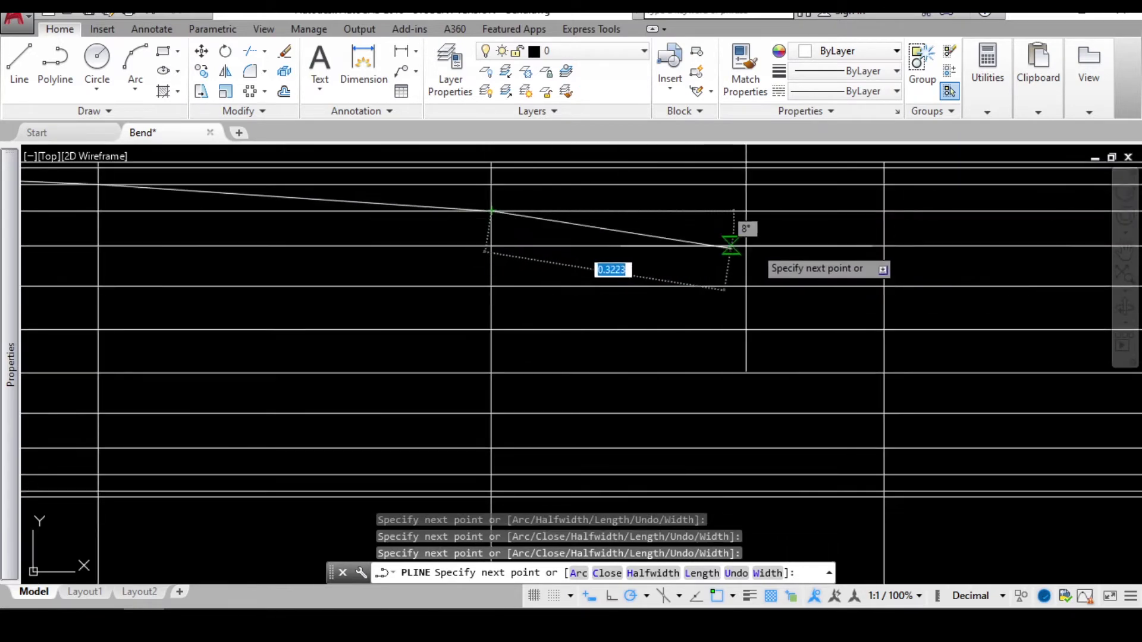
{"action": "left_click", "coordinate": [884, 249]}
{"action": "middle_click_drag", "start_coordinate": [810, 257], "coordinate": [436, 236]}
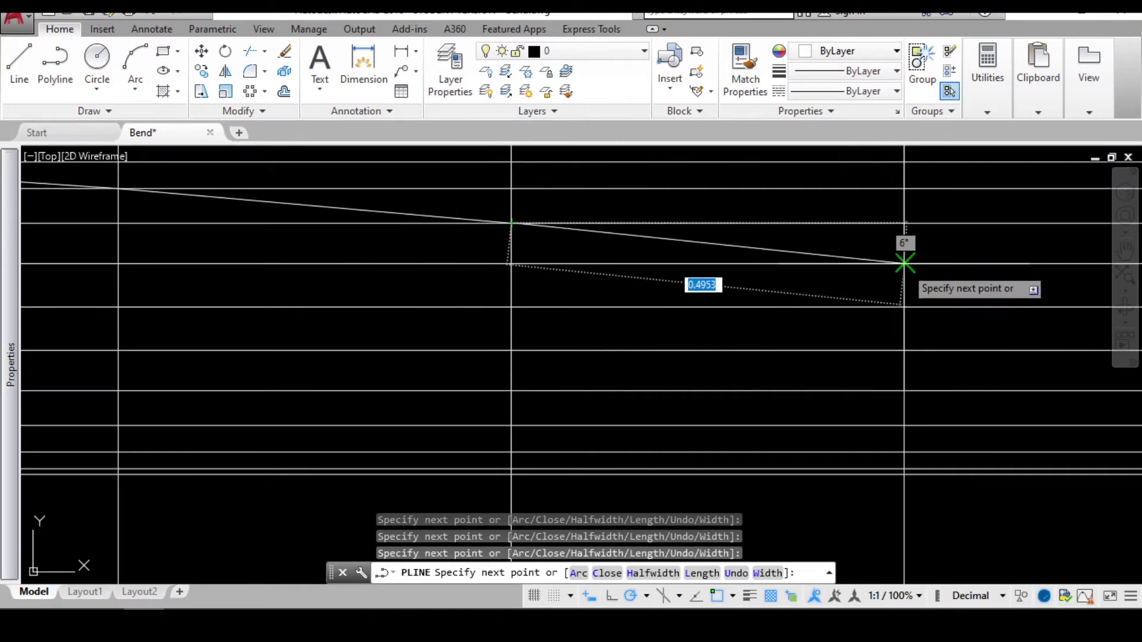
{"action": "middle_click_drag", "start_coordinate": [904, 264], "coordinate": [834, 290]}
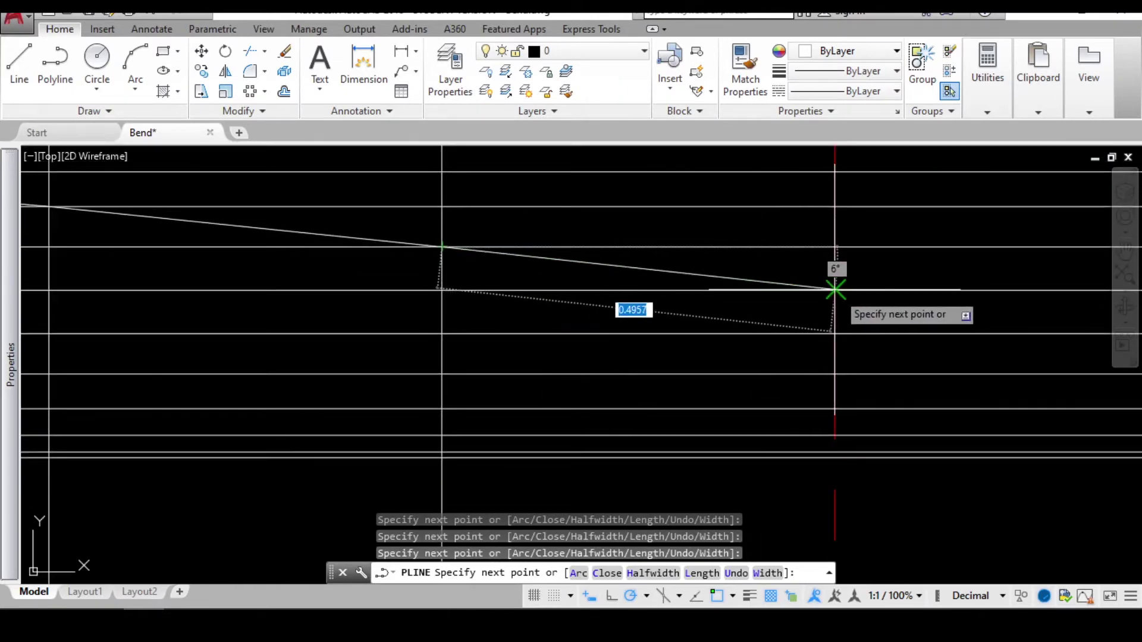
Extend the polyline through the red quarter-line intersection and the next three descending division-line intersections
{"action": "left_click", "coordinate": [835, 290]}
{"action": "middle_click_drag", "start_coordinate": [755, 305], "coordinate": [243, 237]}
{"action": "left_click", "coordinate": [715, 265]}
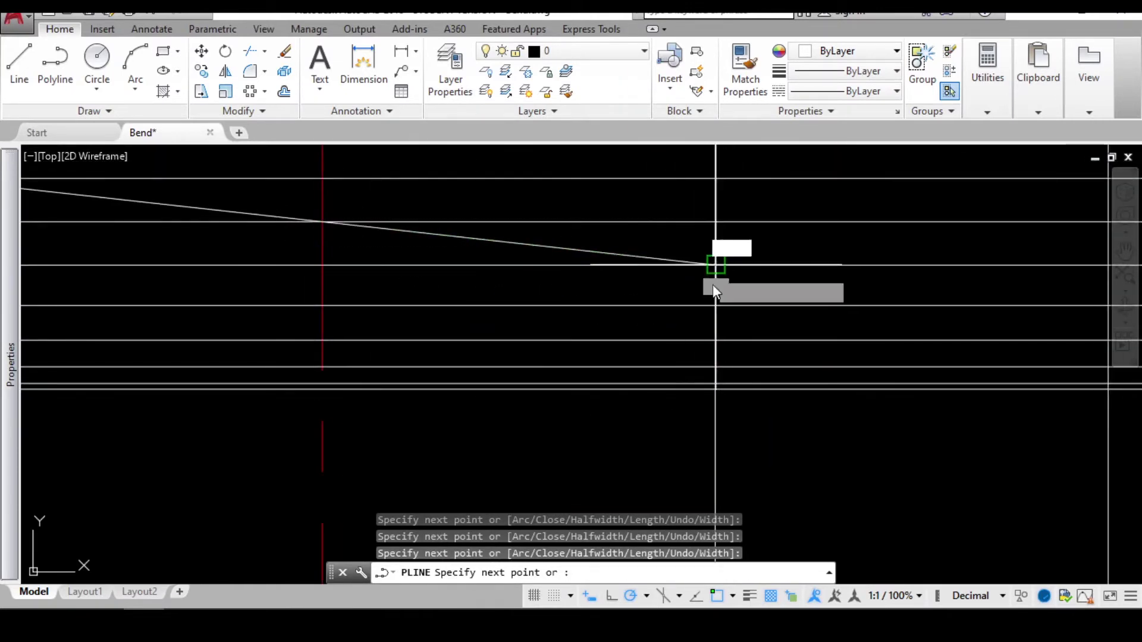
{"action": "middle_click_drag", "start_coordinate": [716, 291], "coordinate": [292, 295]}
{"action": "mouse_move", "coordinate": [686, 305]}
{"action": "middle_mouse_down"}
{"action": "mouse_move", "coordinate": [780, 324]}
{"action": "mouse_move", "coordinate": [672, 298]}
{"action": "middle_mouse_up"}
{"action": "left_click", "coordinate": [740, 295]}
{"action": "middle_click_drag", "start_coordinate": [776, 319], "coordinate": [311, 269]}
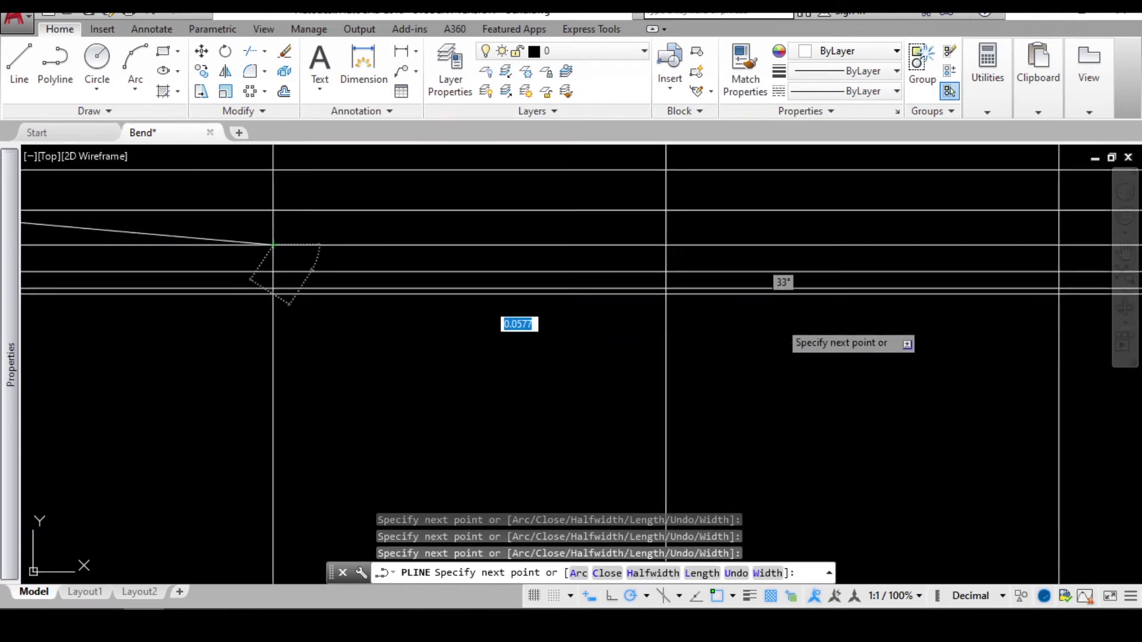
Complete the polyline through the lowest division-line intersections, ending it on the flat pattern's red centre line
{"action": "middle_click_drag", "start_coordinate": [912, 363], "coordinate": [575, 363]}
{"action": "scroll", "coordinate": [721, 295], "scroll_direction": "up", "scroll_amount": 4}
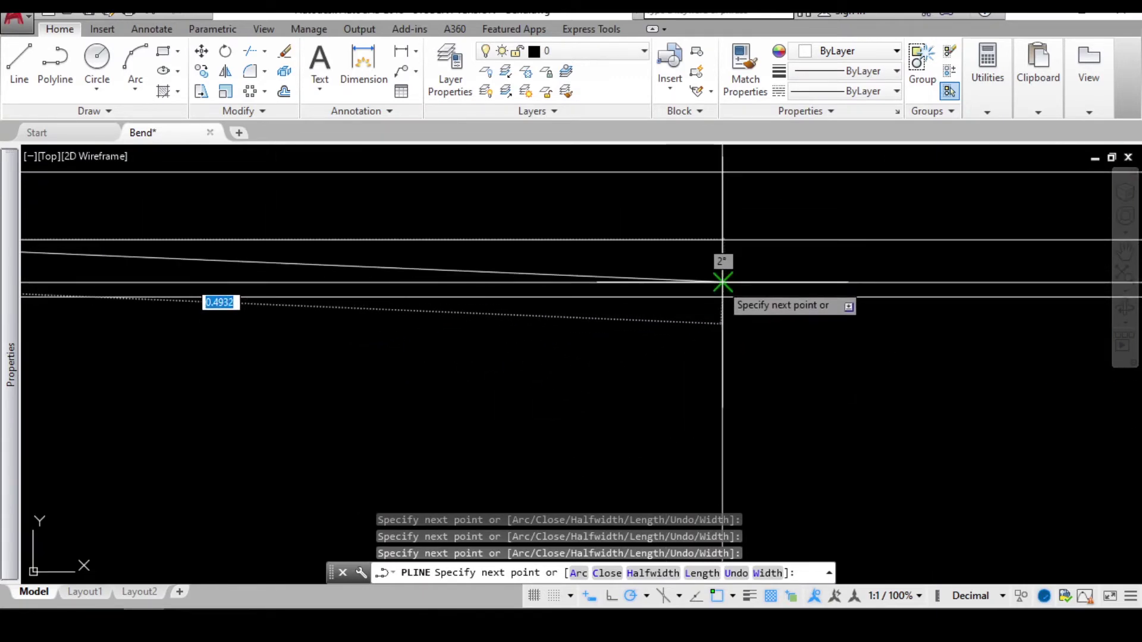
{"action": "left_click", "coordinate": [723, 283]}
{"action": "scroll", "coordinate": [705, 320], "scroll_direction": "down", "scroll_amount": 6}
{"action": "middle_click_drag", "start_coordinate": [883, 348], "coordinate": [593, 352]}
{"action": "scroll", "coordinate": [646, 334], "scroll_direction": "up", "scroll_amount": 8}
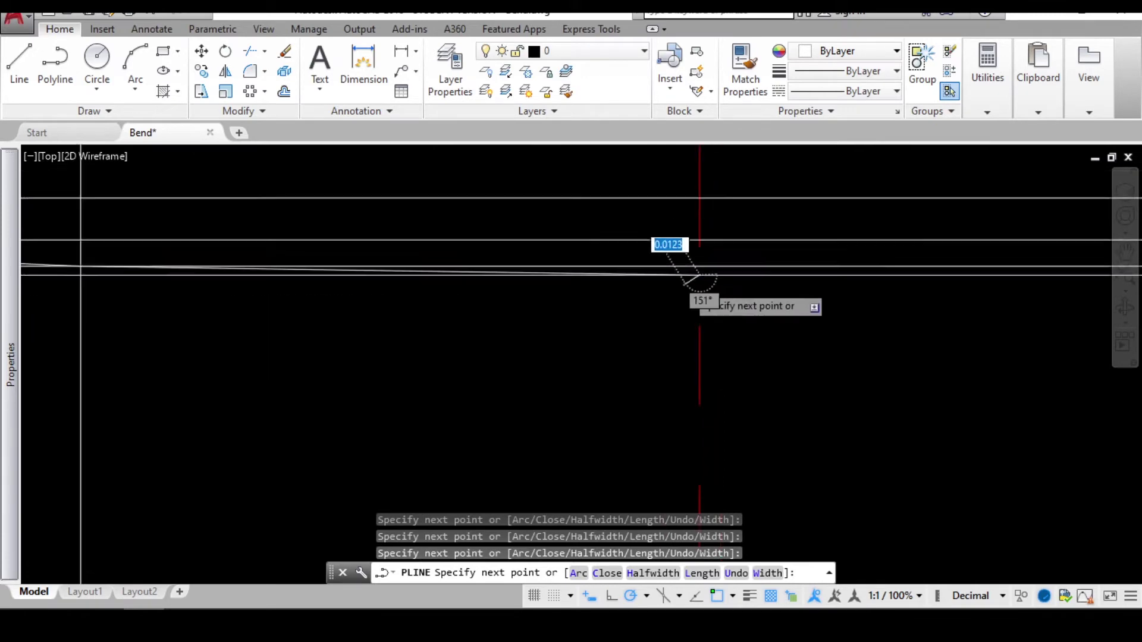
{"action": "key", "text": "Escape"}
Erase all horizontal construction lines projected from the slanted edge across the flat pattern
{"action": "scroll", "coordinate": [694, 311], "scroll_direction": "down", "scroll_amount": 6}
{"action": "scroll", "coordinate": [731, 306], "scroll_direction": "down", "scroll_amount": 8}
{"action": "scroll", "coordinate": [753, 301], "scroll_direction": "up", "scroll_amount": 6}
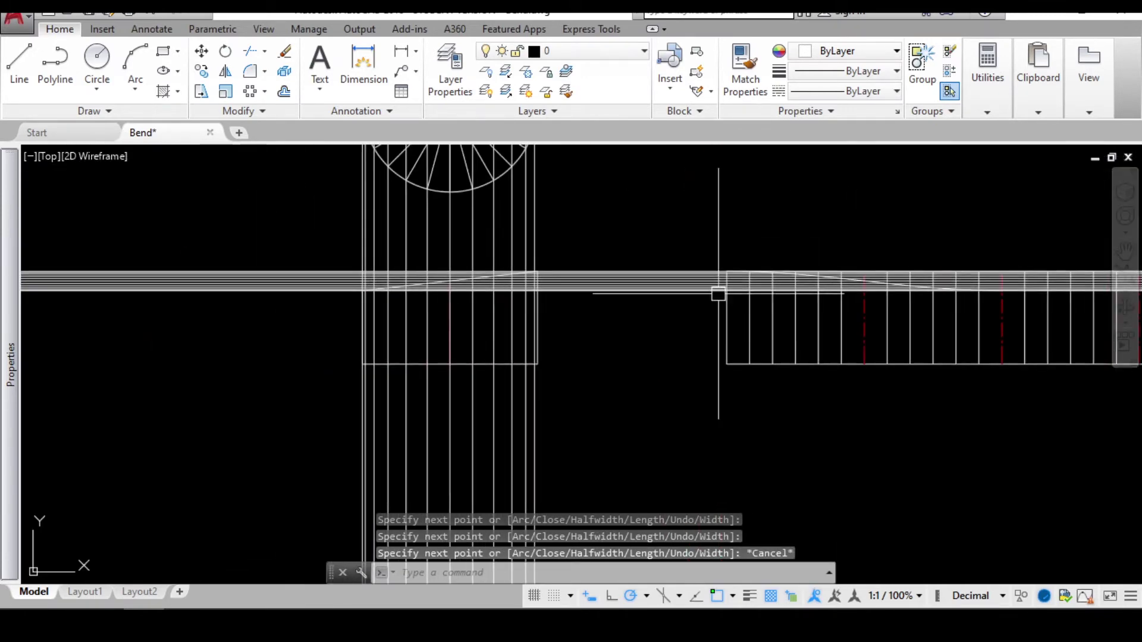
{"action": "scroll", "coordinate": [370, 275], "scroll_direction": "up", "scroll_amount": 8}
{"action": "scroll", "coordinate": [336, 265], "scroll_direction": "down", "scroll_amount": 10}
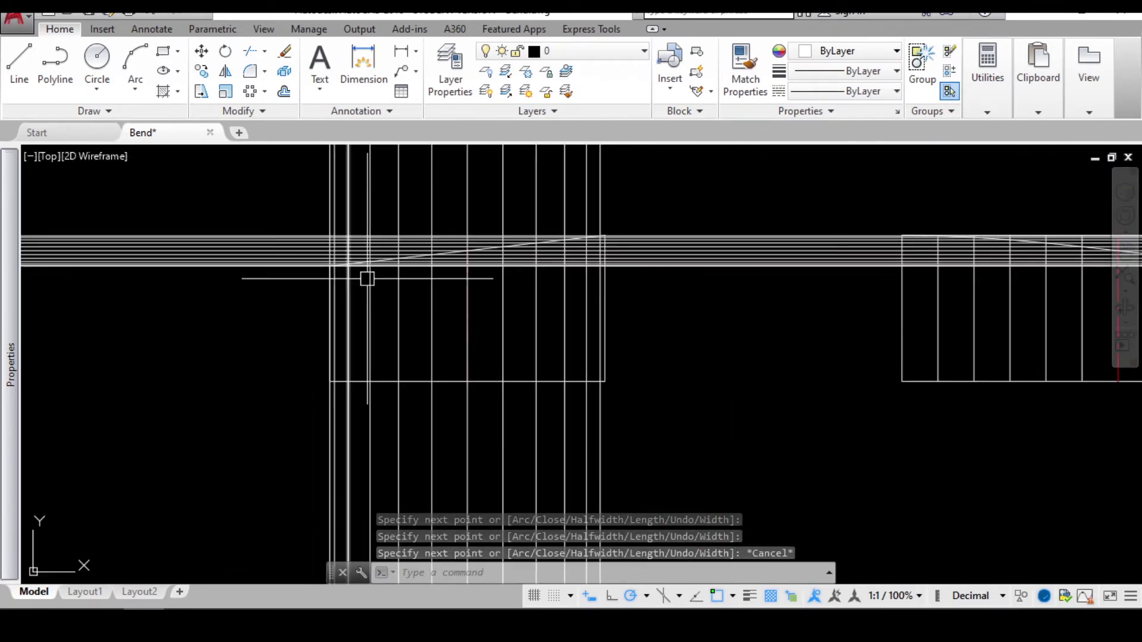
{"action": "key", "text": "Escape"}
{"action": "middle_click_drag", "start_coordinate": [786, 283], "coordinate": [630, 278]}
{"action": "left_click", "coordinate": [608, 277]}
{"action": "left_click", "coordinate": [564, 223]}
{"action": "type", "text": "e"}
{"action": "key", "text": "Return"}
{"action": "scroll", "coordinate": [582, 287], "scroll_direction": "down", "scroll_amount": 5}
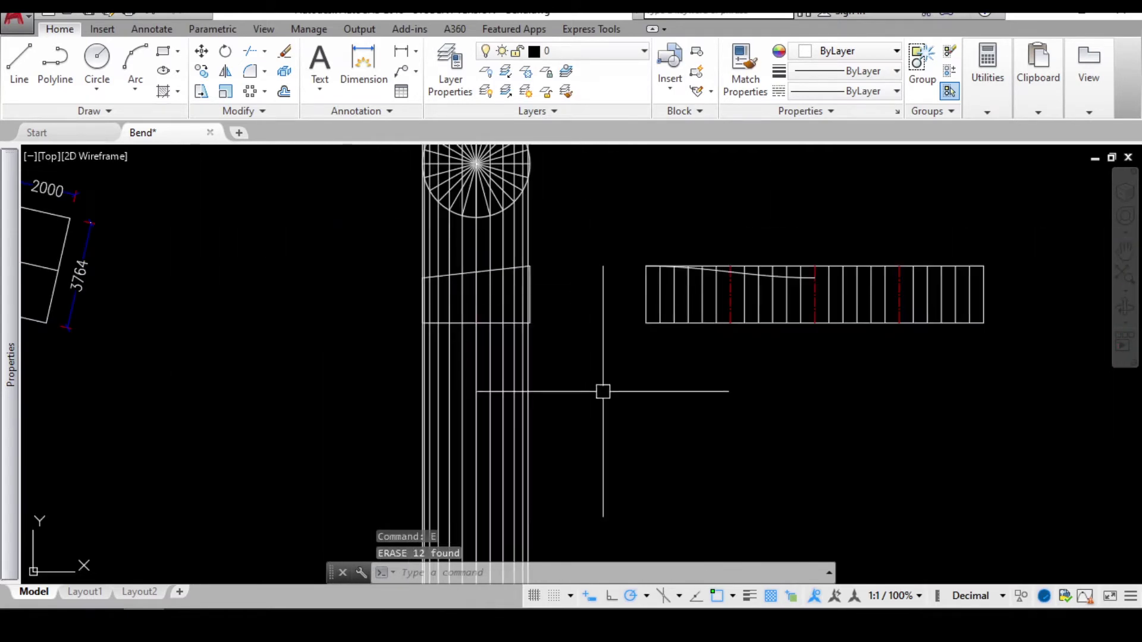
Erase all vertical construction lines running from the divided circle down through the slanted segment
{"action": "left_click", "coordinate": [605, 403]}
{"action": "left_click", "coordinate": [258, 398]}
{"action": "type", "text": "e"}
{"action": "key", "text": "Return"}
Mirror the half-length development curve about the flat pattern's red vertical centre line, keeping the original
{"action": "middle_click_drag", "start_coordinate": [737, 277], "coordinate": [624, 314]}
{"action": "scroll", "coordinate": [661, 329], "scroll_direction": "up", "scroll_amount": 4}
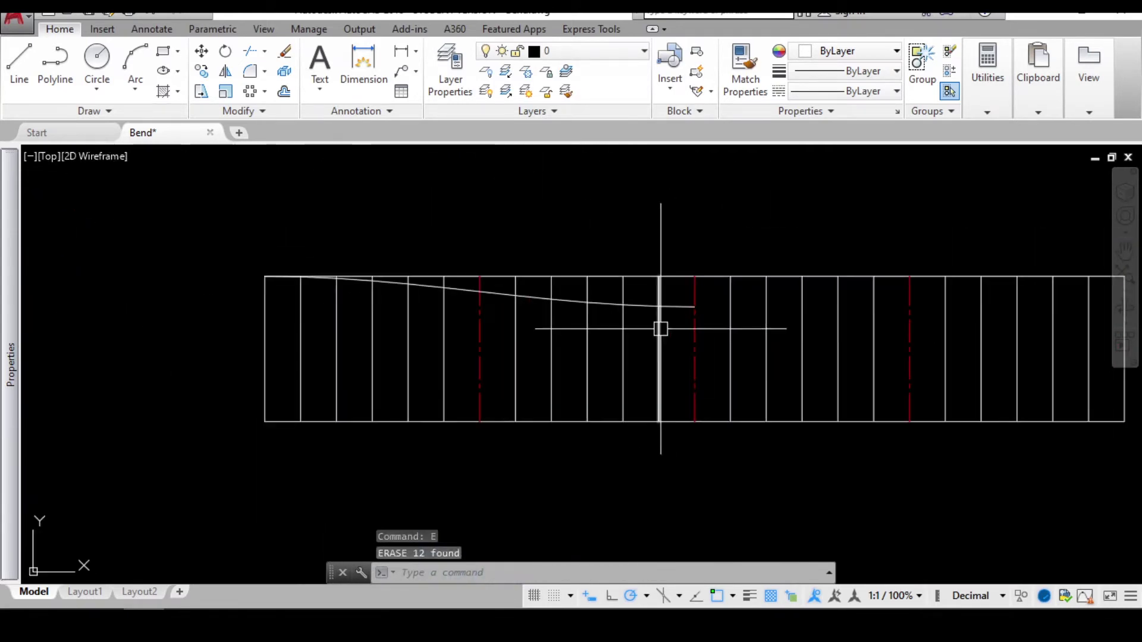
{"action": "left_click", "coordinate": [685, 305]}
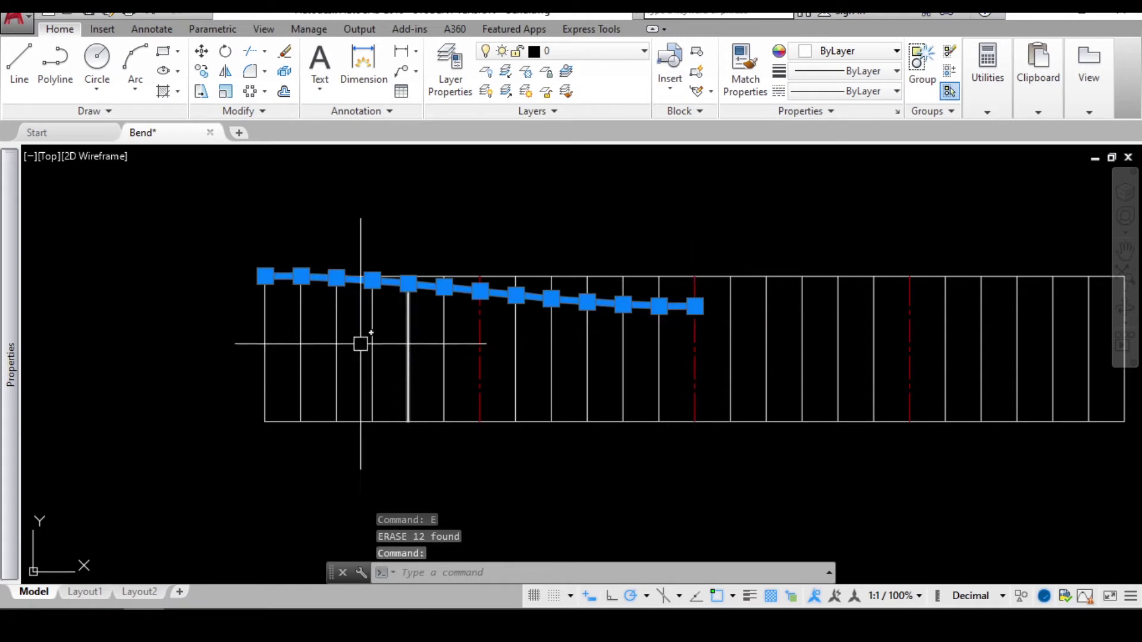
{"action": "middle_click_drag", "start_coordinate": [707, 255], "coordinate": [627, 257]}
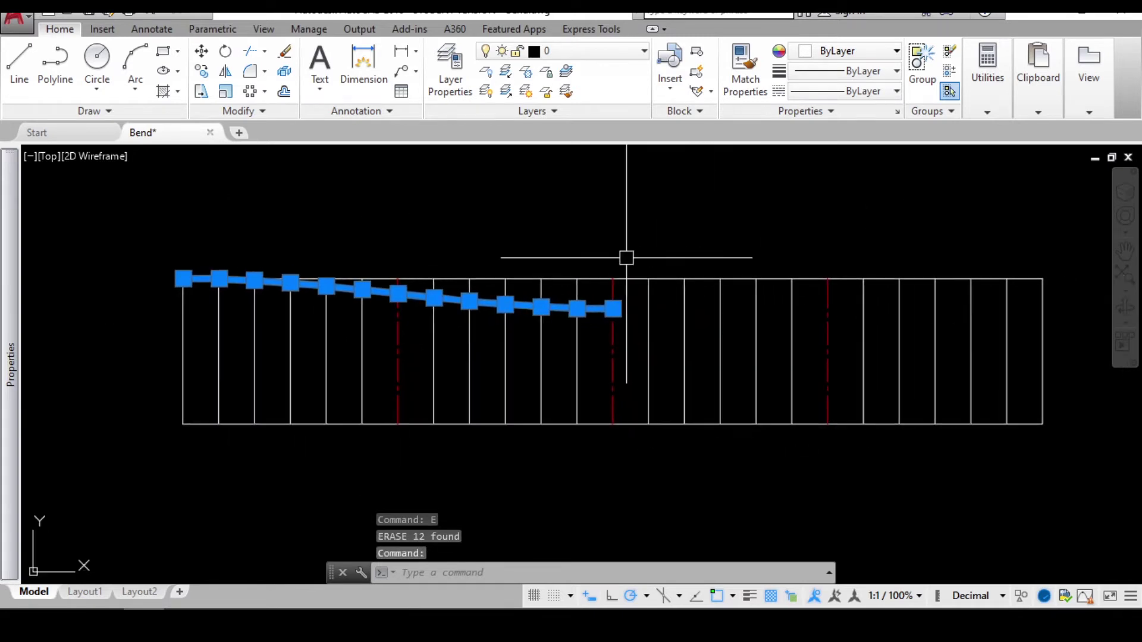
{"action": "type", "text": "mi"}
{"action": "key", "text": "Return"}
{"action": "left_click", "coordinate": [613, 278]}
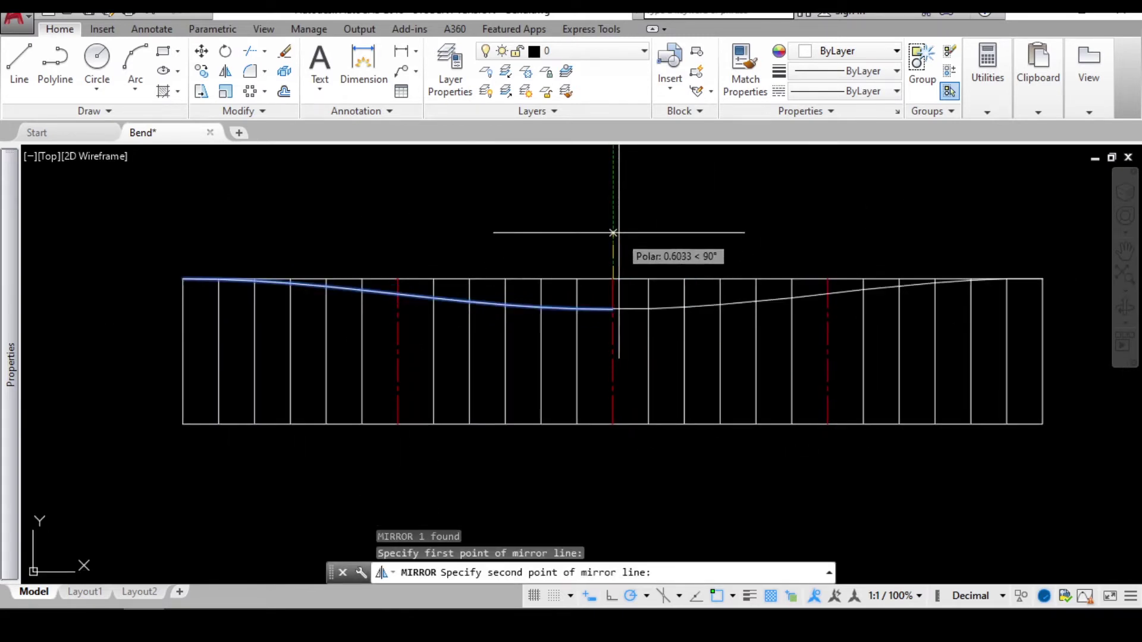
{"action": "left_click", "coordinate": [619, 234]}
{"action": "key", "text": "Return"}
{"action": "scroll", "coordinate": [614, 236], "scroll_direction": "down", "scroll_amount": 5}
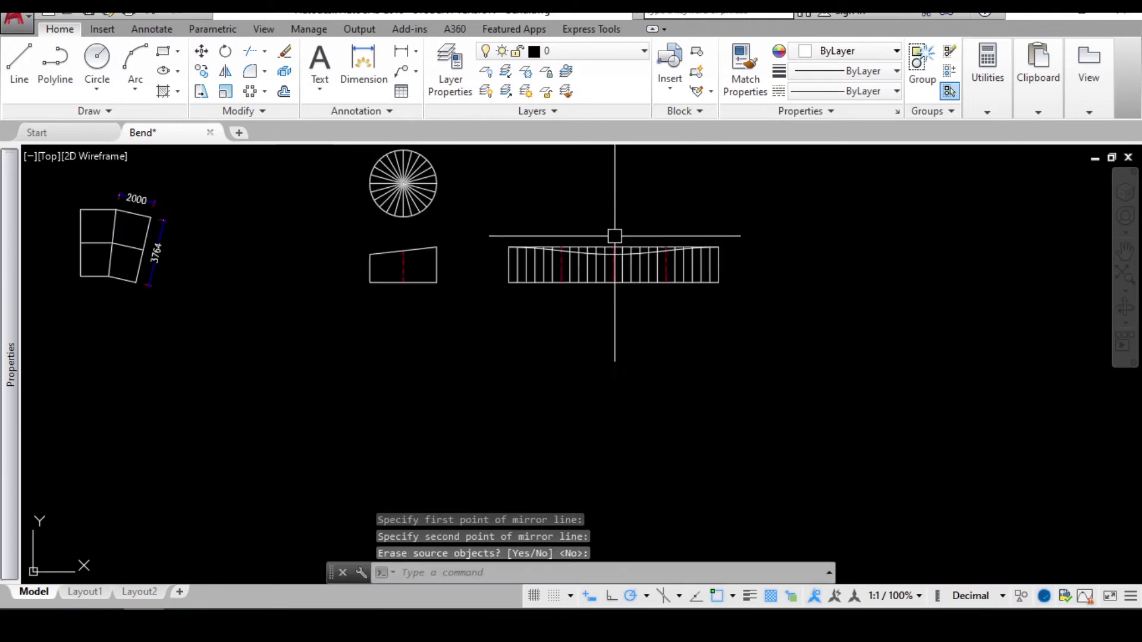
{"action": "scroll", "coordinate": [615, 236], "scroll_direction": "up", "scroll_amount": 5}
{"action": "left_click", "coordinate": [486, 255]}
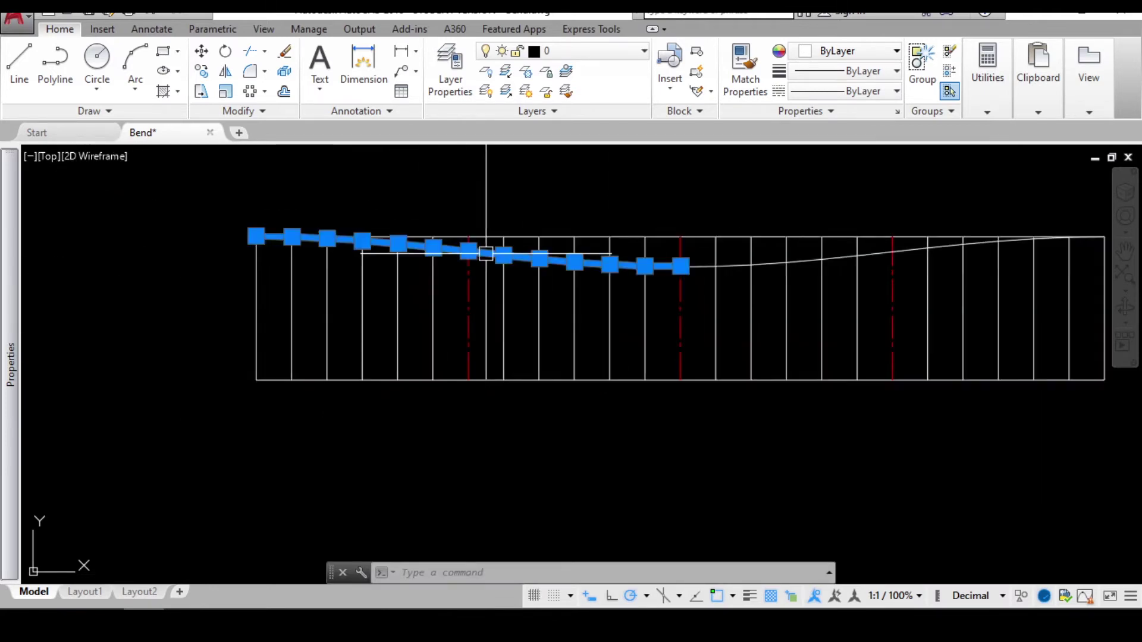
{"action": "left_click", "coordinate": [699, 267]}
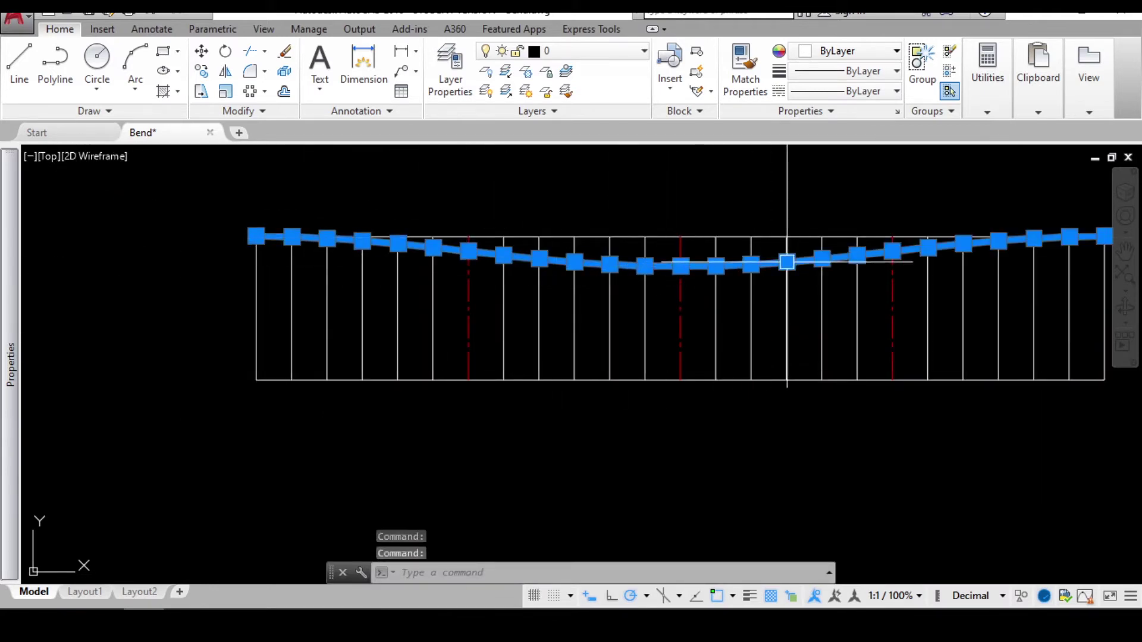
{"action": "middle_click_drag", "start_coordinate": [787, 262], "coordinate": [624, 264]}
{"action": "scroll", "coordinate": [631, 241], "scroll_direction": "down", "scroll_amount": 4}
{"action": "key", "text": "Escape"}
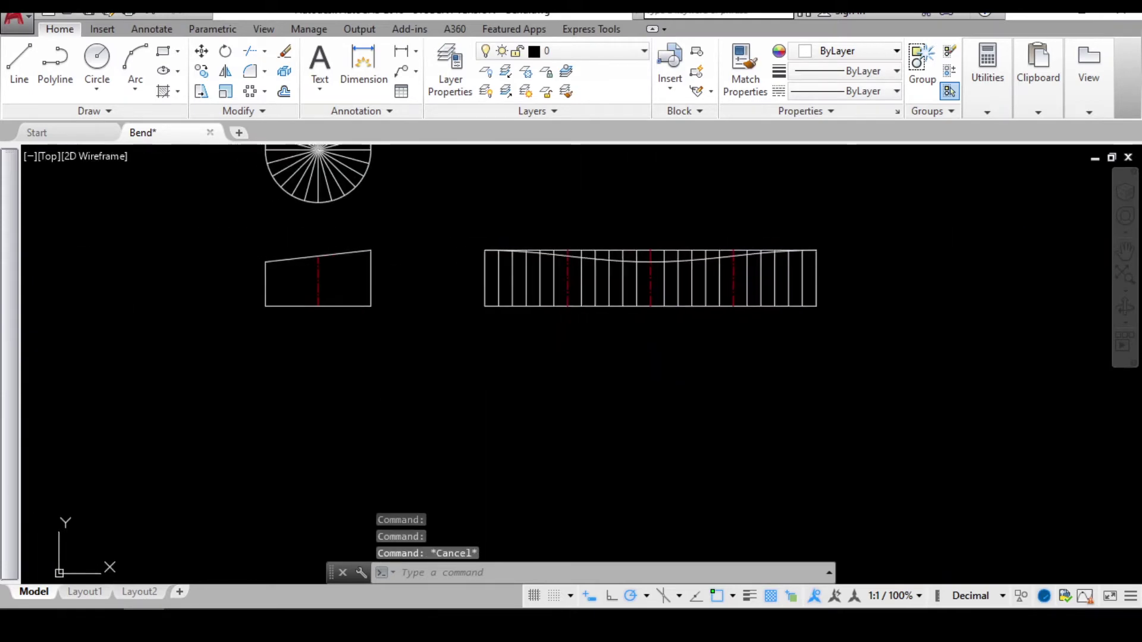
{"action": "left_click", "coordinate": [413, 237]}
{"action": "left_click", "coordinate": [330, 317]}
{"action": "key", "text": "Escape"}
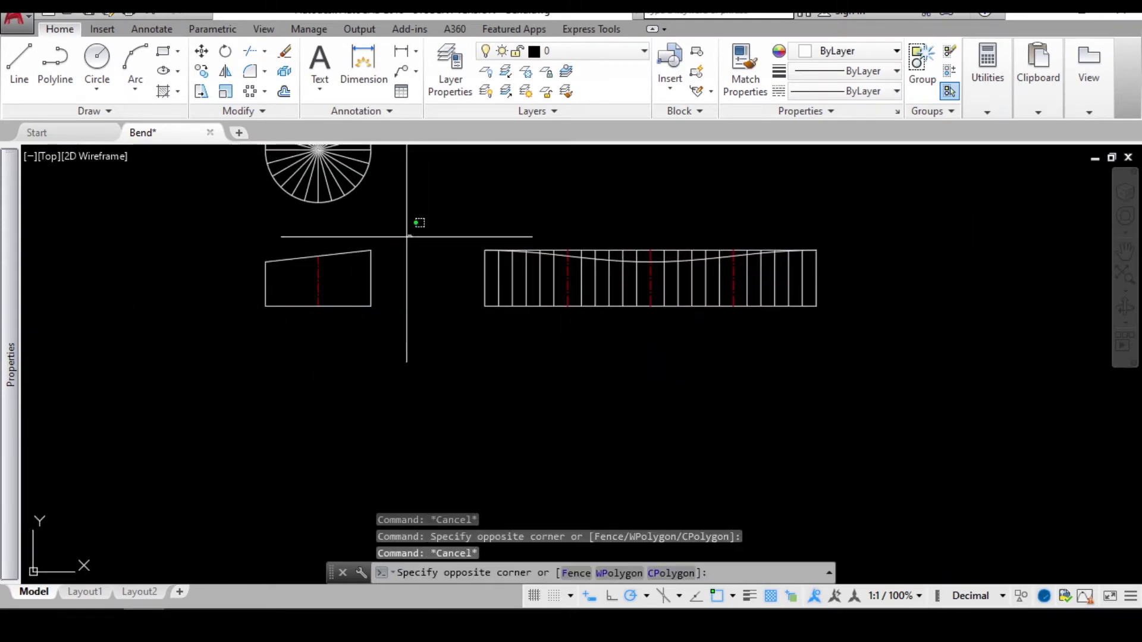
{"action": "left_click", "coordinate": [255, 309]}
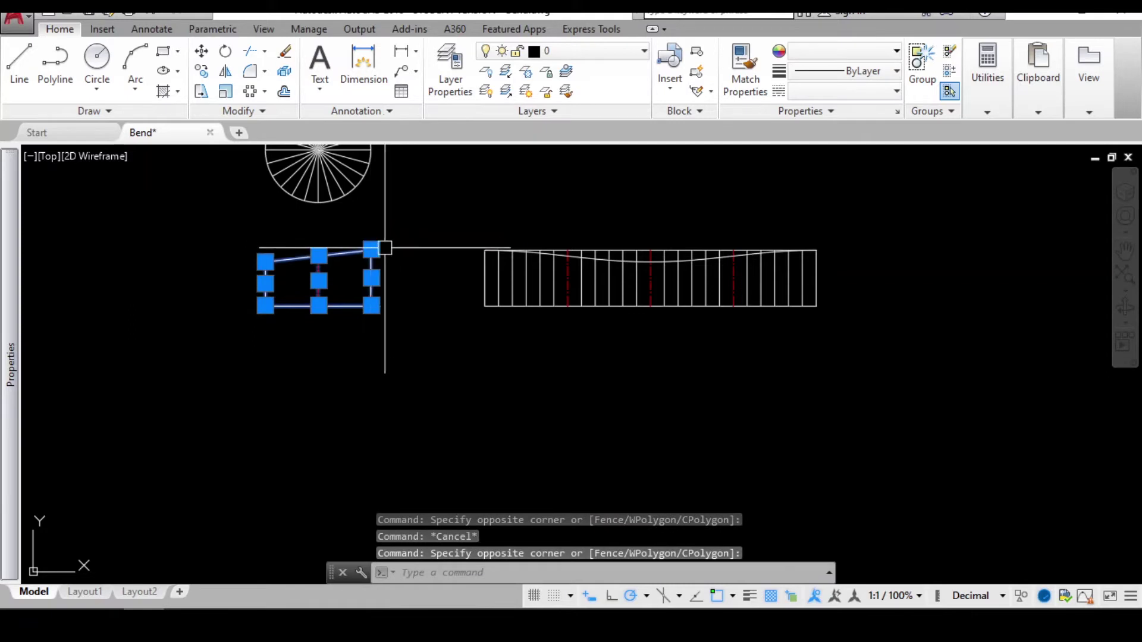
{"action": "scroll", "coordinate": [482, 256], "scroll_direction": "down", "scroll_amount": 3}
{"action": "key", "text": "Escape"}
Replace the 1515 text near the dimensioned pipe bend with an asterisk
{"action": "scroll", "coordinate": [375, 265], "scroll_direction": "up", "scroll_amount": 5}
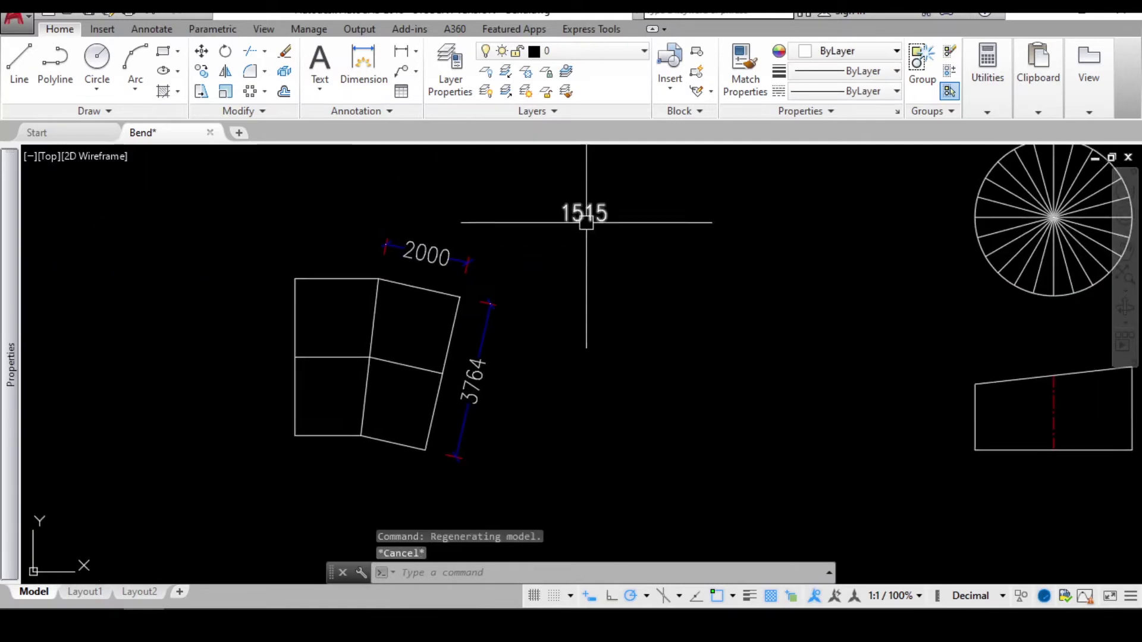
{"action": "scroll", "coordinate": [601, 210], "scroll_direction": "up", "scroll_amount": 2}
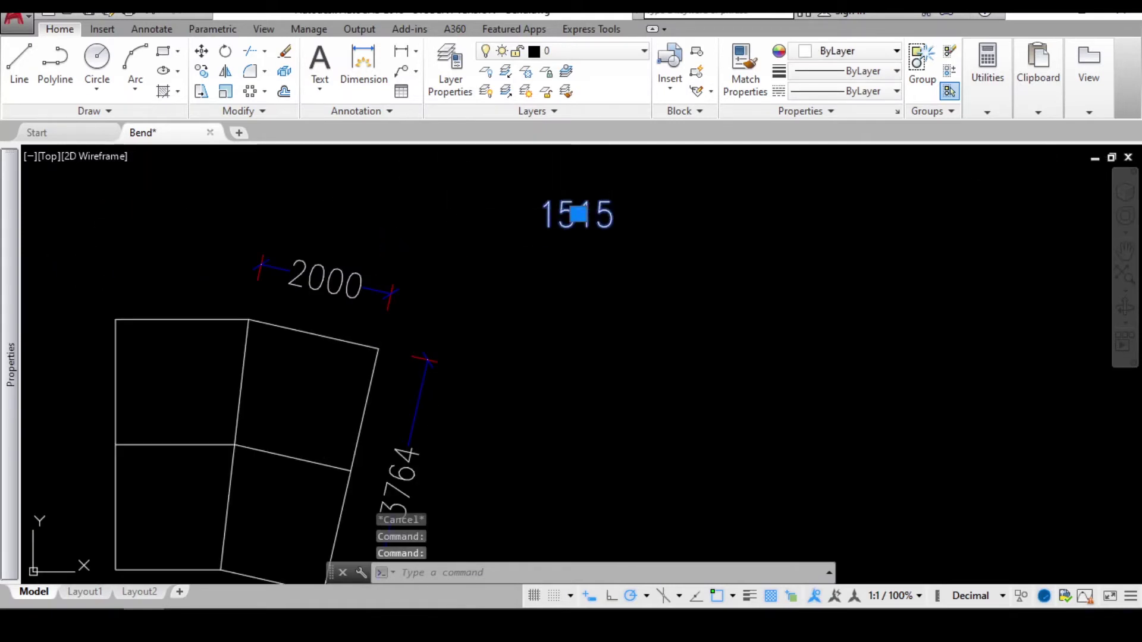
{"action": "double_click", "coordinate": [607, 213]}
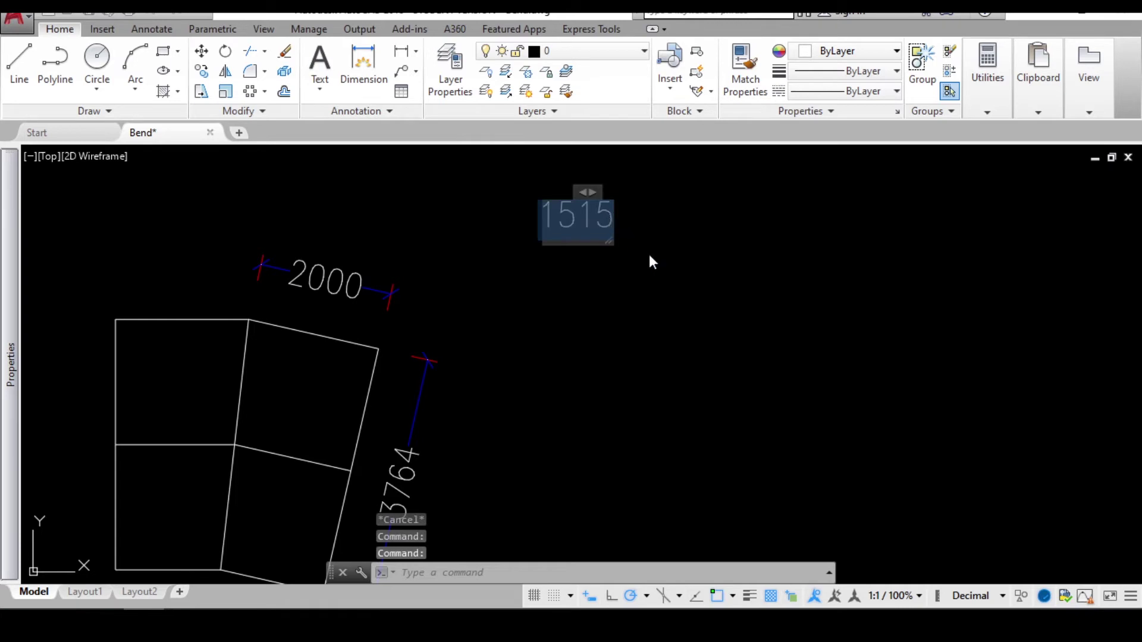
{"action": "left_click", "coordinate": [599, 212]}
{"action": "left_click", "coordinate": [574, 209]}
Move the asterisk text onto the top edge of the pipe bend's left segment
{"action": "left_click", "coordinate": [577, 214]}
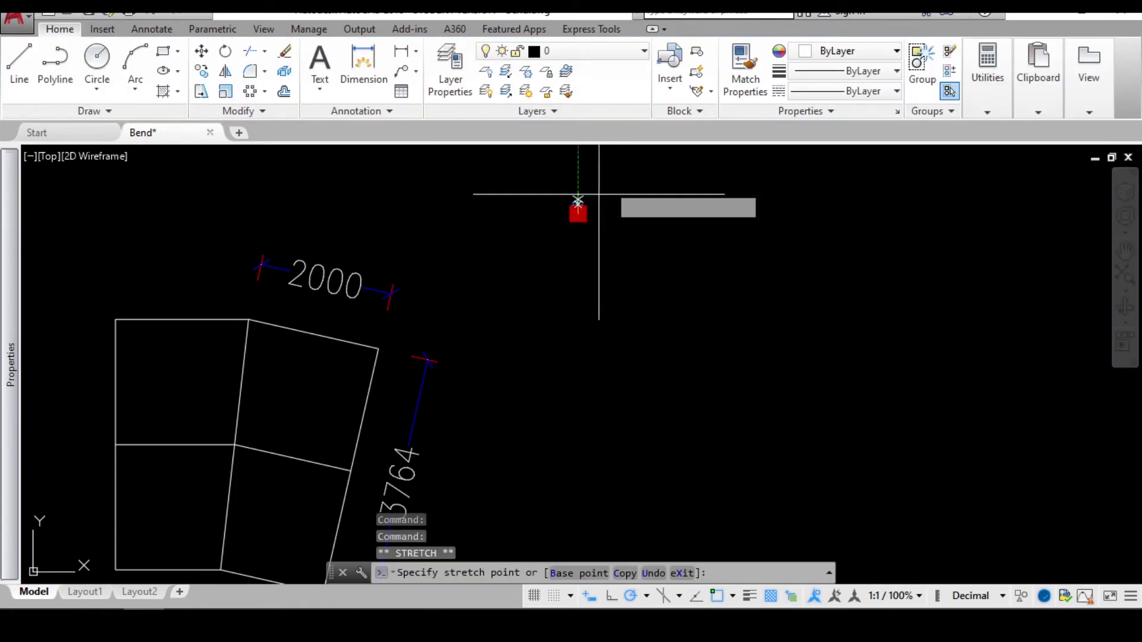
{"action": "scroll", "coordinate": [611, 186], "scroll_direction": "down", "scroll_amount": 2}
{"action": "scroll", "coordinate": [362, 265], "scroll_direction": "up", "scroll_amount": 2}
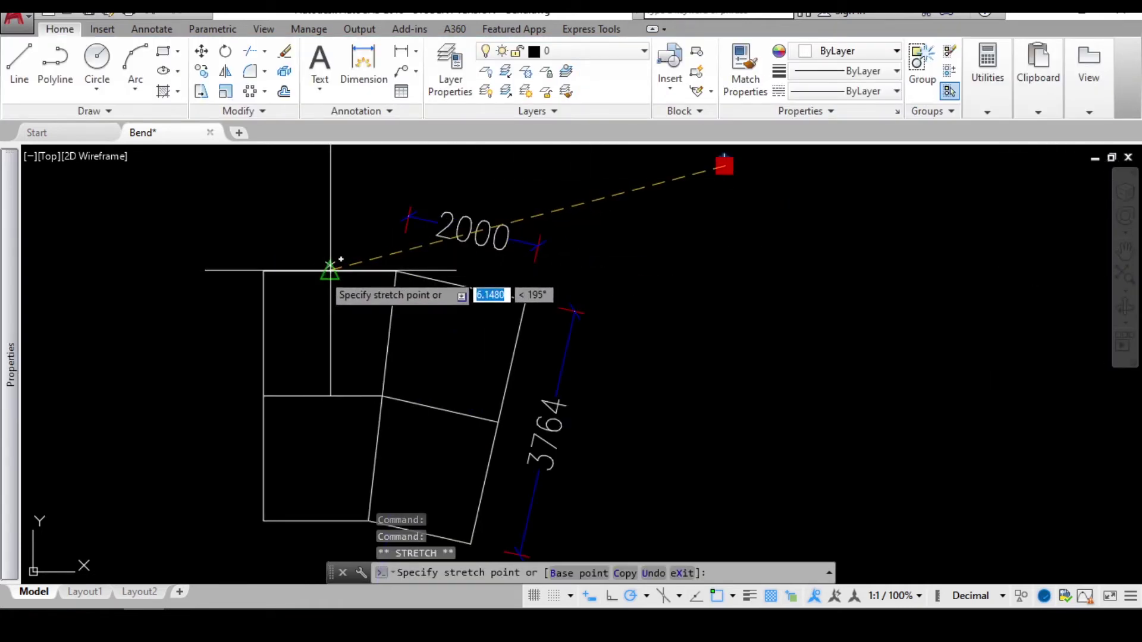
{"action": "left_click", "coordinate": [319, 270]}
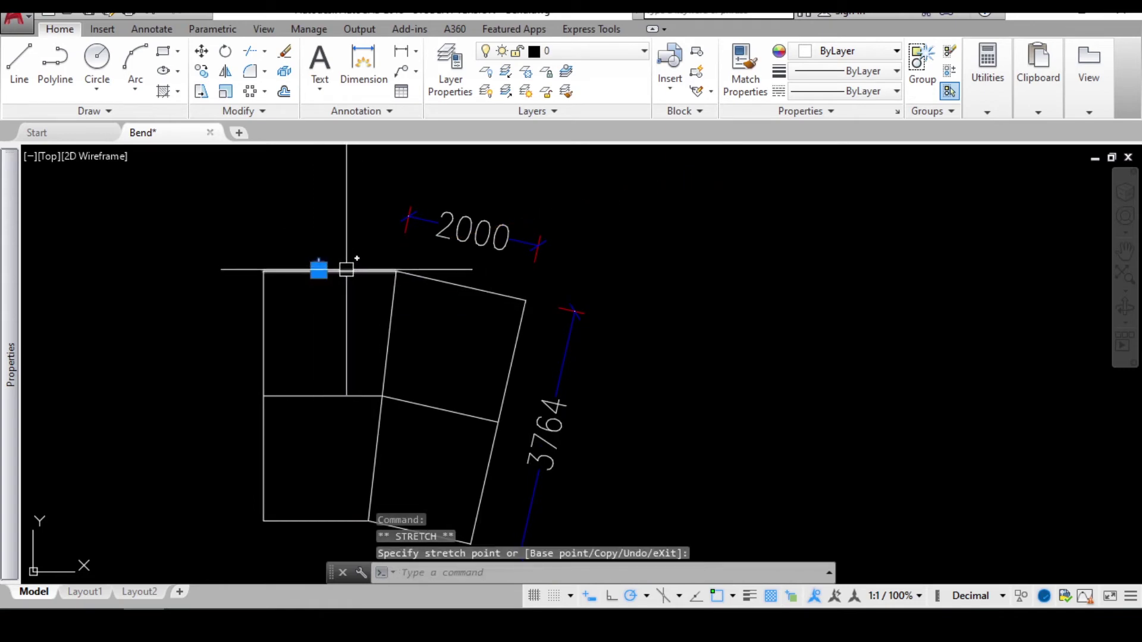
Copy the asterisk from the left segment's top edge onto the bottom edge of the bend's slanted right segment
{"action": "middle_click_drag", "start_coordinate": [341, 250], "coordinate": [339, 216]}
{"action": "type", "text": "co"}
{"action": "key", "text": "Return"}
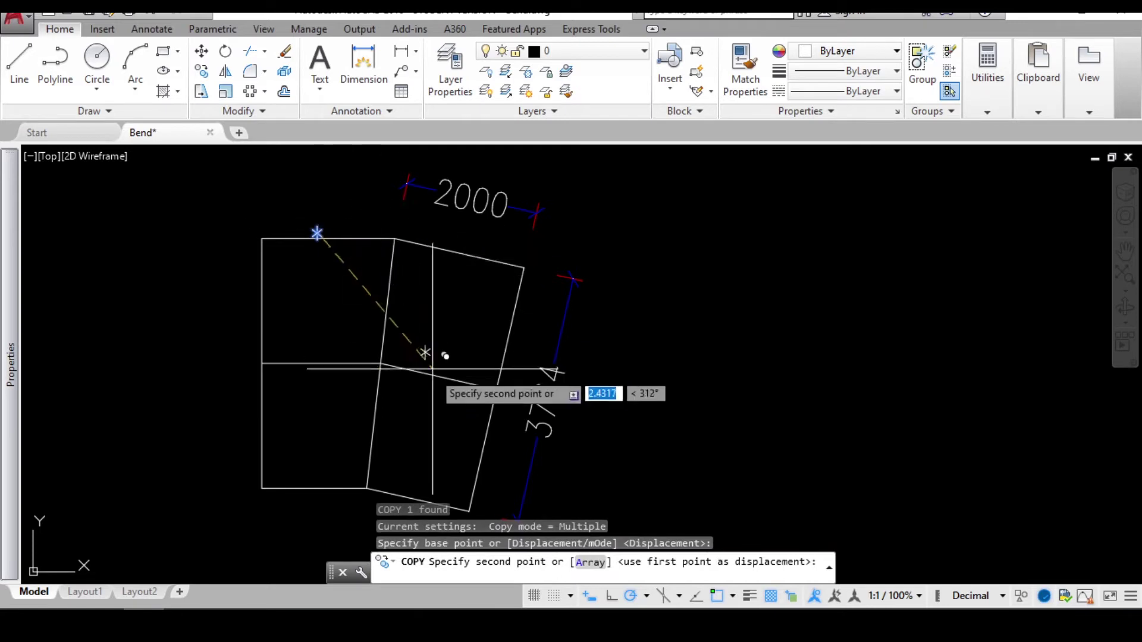
{"action": "middle_click_drag", "start_coordinate": [434, 395], "coordinate": [418, 229]}
{"action": "left_click", "coordinate": [403, 333]}
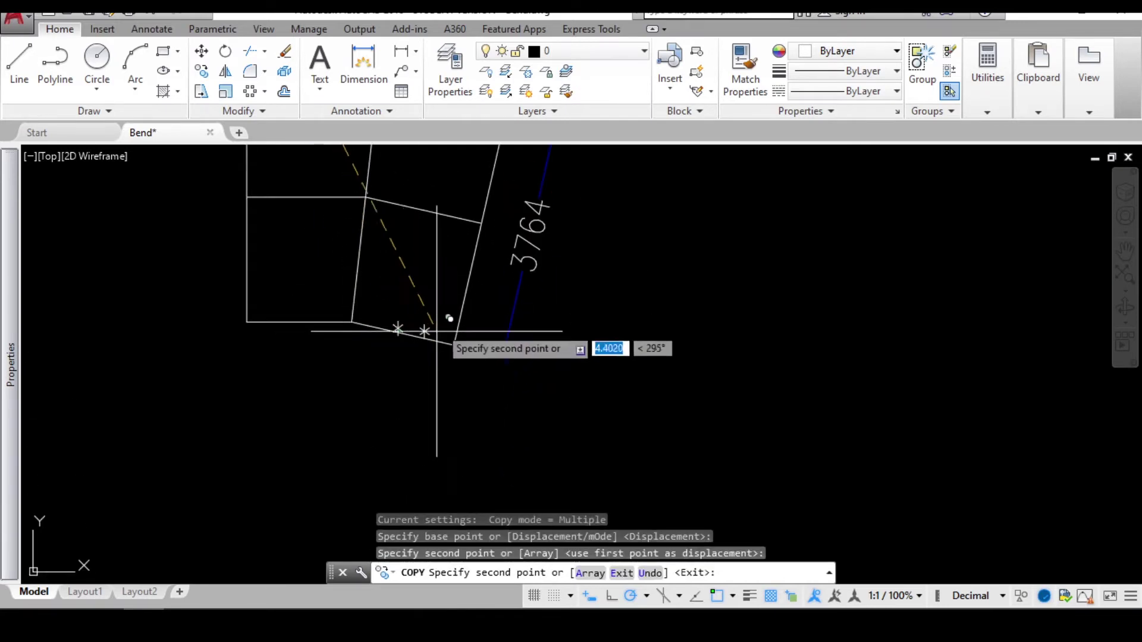
{"action": "key", "text": "Escape"}
Trim the flat pattern's division lines above the left half of the development curve, using that half as the cutting edge
{"action": "middle_click_drag", "start_coordinate": [429, 302], "coordinate": [350, 330]}
{"action": "scroll", "coordinate": [408, 372], "scroll_direction": "down", "scroll_amount": 2}
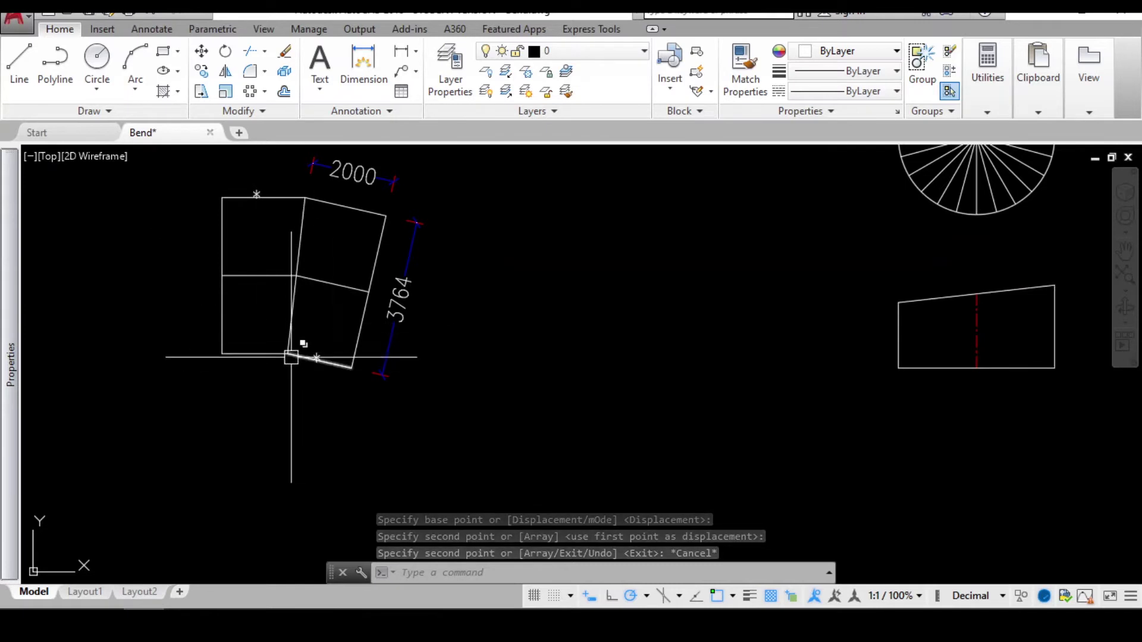
{"action": "scroll", "coordinate": [353, 322], "scroll_direction": "down", "scroll_amount": 3}
{"action": "scroll", "coordinate": [757, 326], "scroll_direction": "up", "scroll_amount": 2}
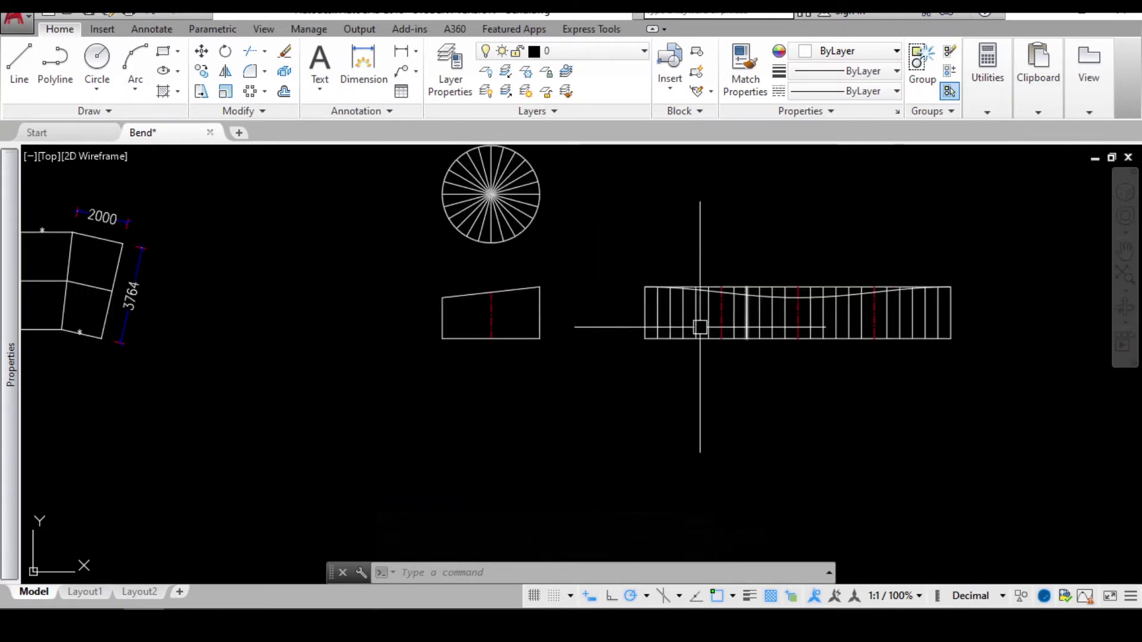
{"action": "middle_click_drag", "start_coordinate": [698, 327], "coordinate": [723, 321]}
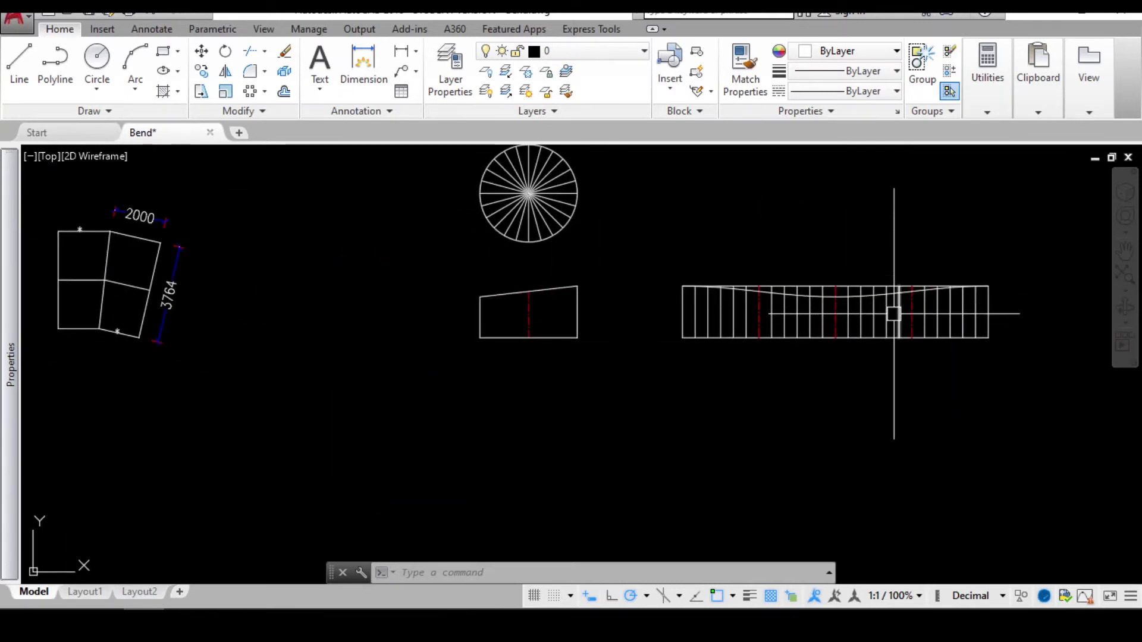
{"action": "scroll", "coordinate": [858, 294], "scroll_direction": "up", "scroll_amount": 3}
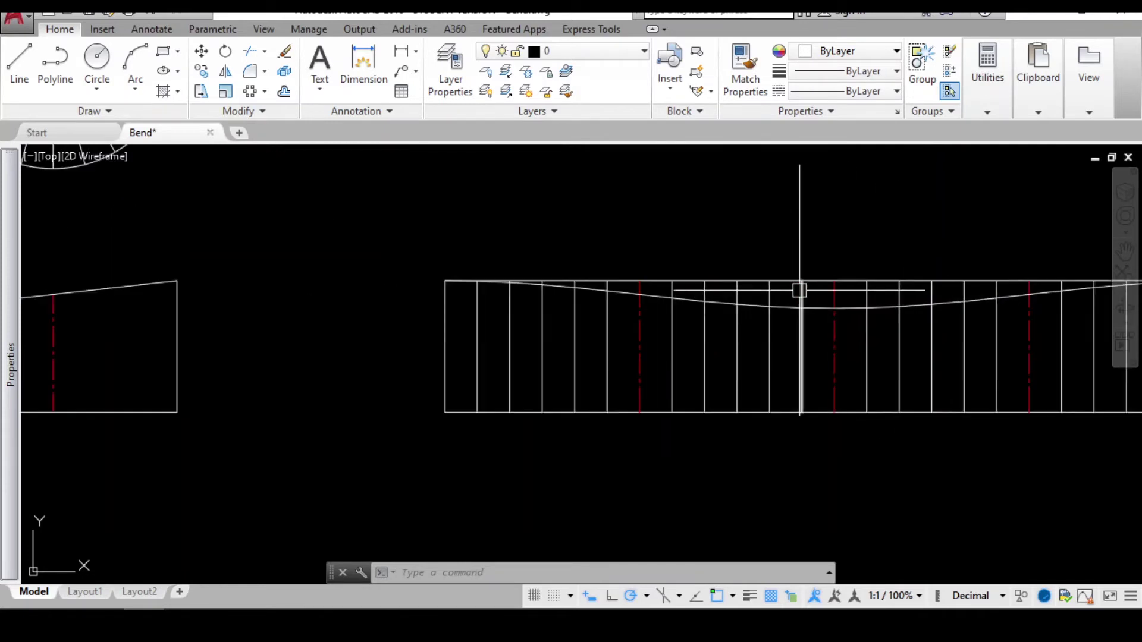
{"action": "scroll", "coordinate": [799, 290], "scroll_direction": "up", "scroll_amount": 4}
{"action": "type", "text": "tr"}
{"action": "key", "text": "Return"}
{"action": "left_click", "coordinate": [571, 273]}
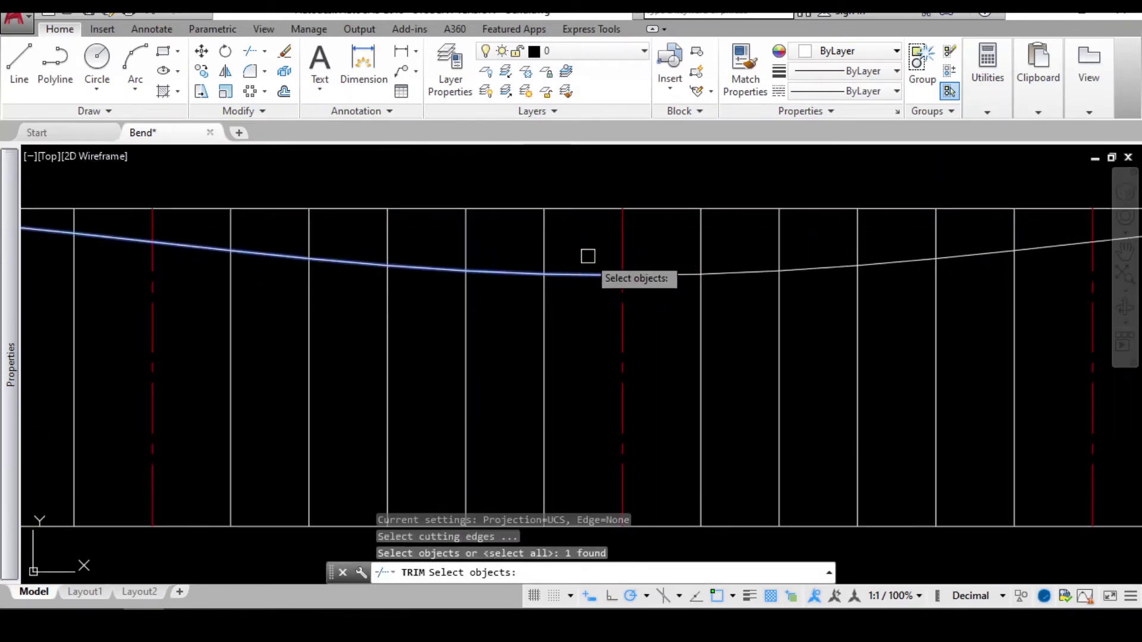
{"action": "key", "text": "Return"}
{"action": "left_click", "coordinate": [572, 234]}
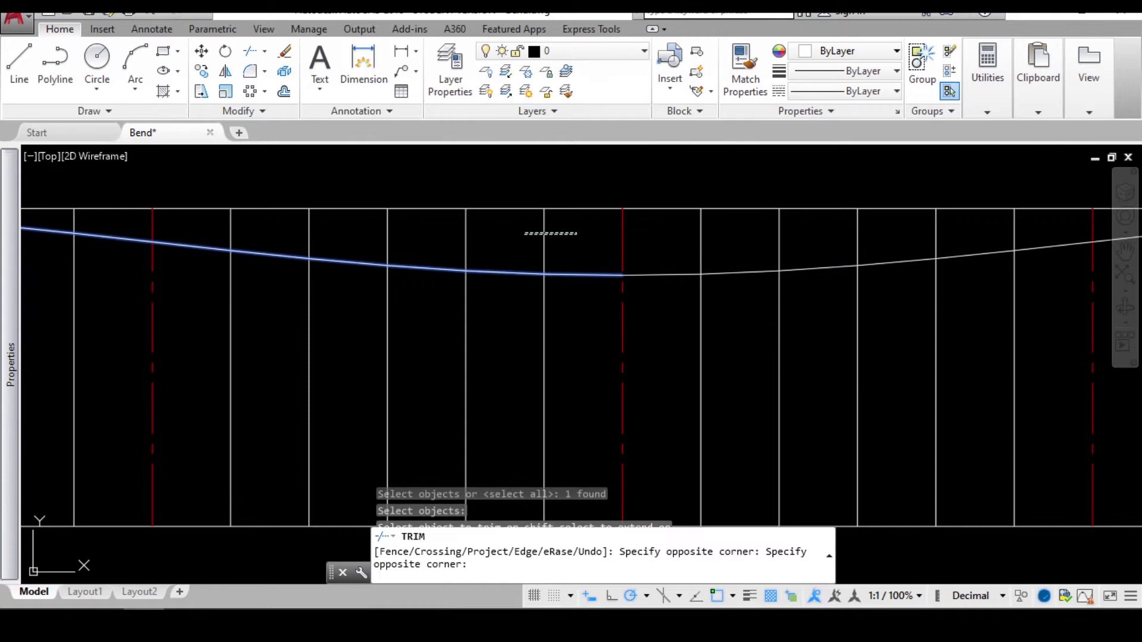
{"action": "left_click", "coordinate": [366, 231]}
{"action": "left_click", "coordinate": [349, 228]}
{"action": "left_click", "coordinate": [224, 228]}
Trim the remaining division lines projecting above the development curve near the flat pattern's left end
{"action": "scroll", "coordinate": [472, 275], "scroll_direction": "up", "scroll_amount": 4}
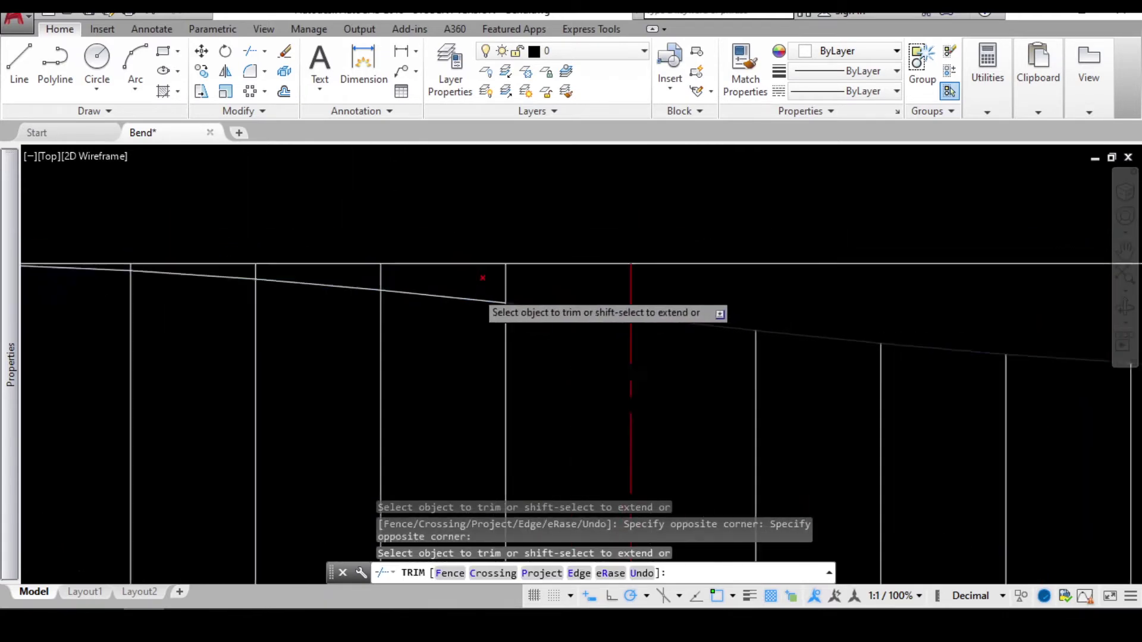
{"action": "scroll", "coordinate": [589, 304], "scroll_direction": "up", "scroll_amount": 3}
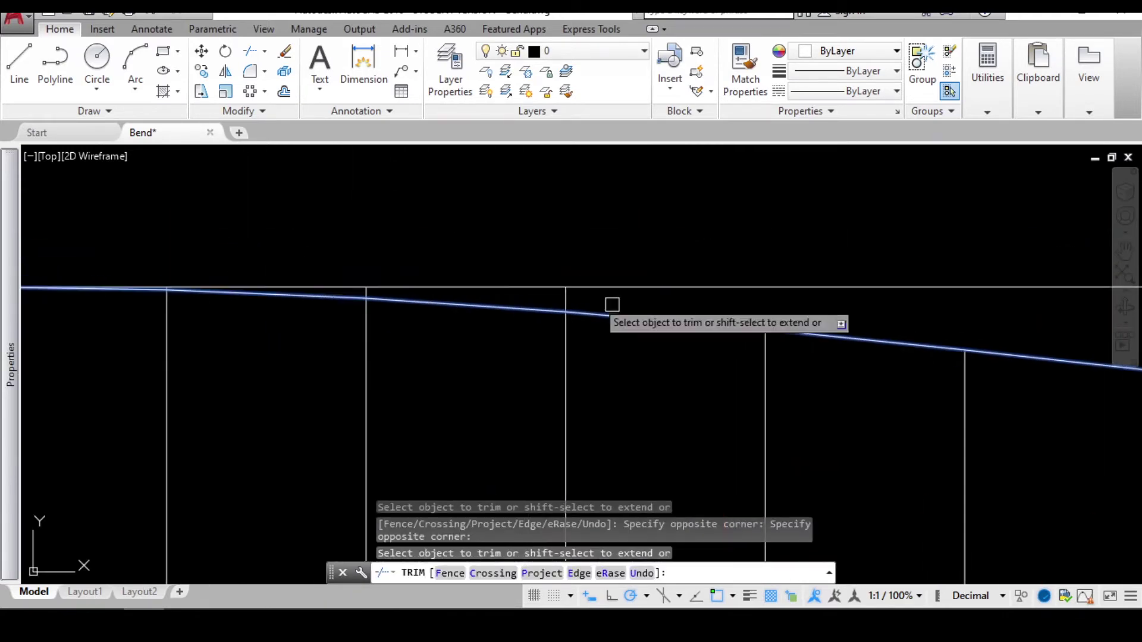
{"action": "middle_click_drag", "start_coordinate": [136, 286], "coordinate": [627, 286]}
{"action": "scroll", "coordinate": [603, 284], "scroll_direction": "up", "scroll_amount": 2}
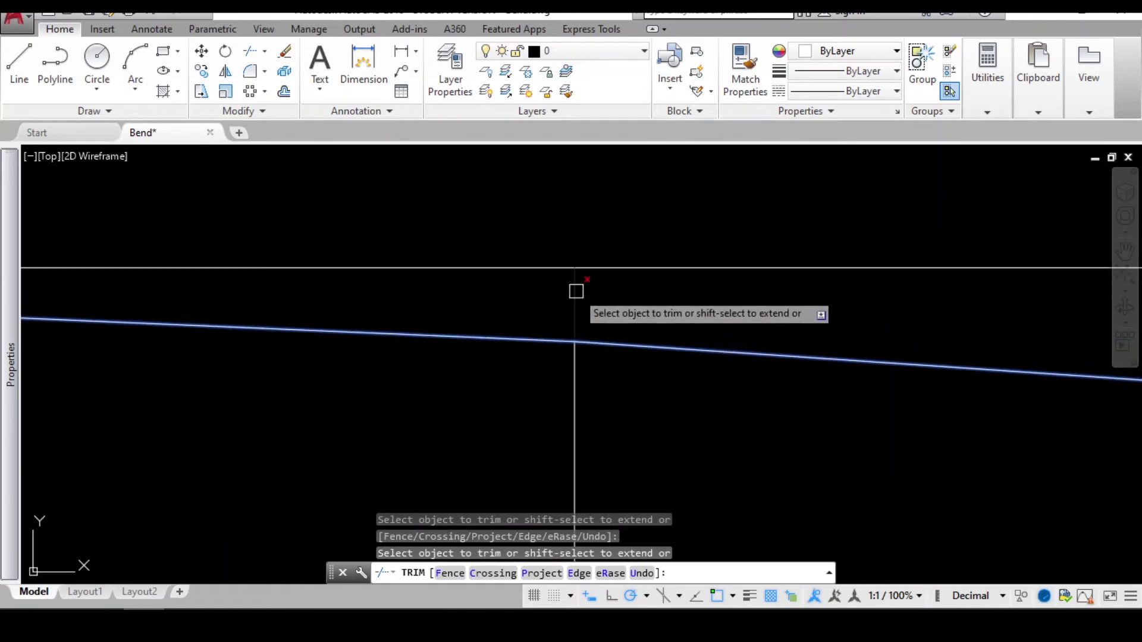
{"action": "left_click", "coordinate": [576, 291]}
{"action": "scroll", "coordinate": [658, 299], "scroll_direction": "down", "scroll_amount": 3}
{"action": "scroll", "coordinate": [304, 291], "scroll_direction": "up", "scroll_amount": 3}
{"action": "scroll", "coordinate": [322, 303], "scroll_direction": "up", "scroll_amount": 3}
{"action": "left_click", "coordinate": [456, 298]}
{"action": "scroll", "coordinate": [642, 278], "scroll_direction": "down", "scroll_amount": 6}
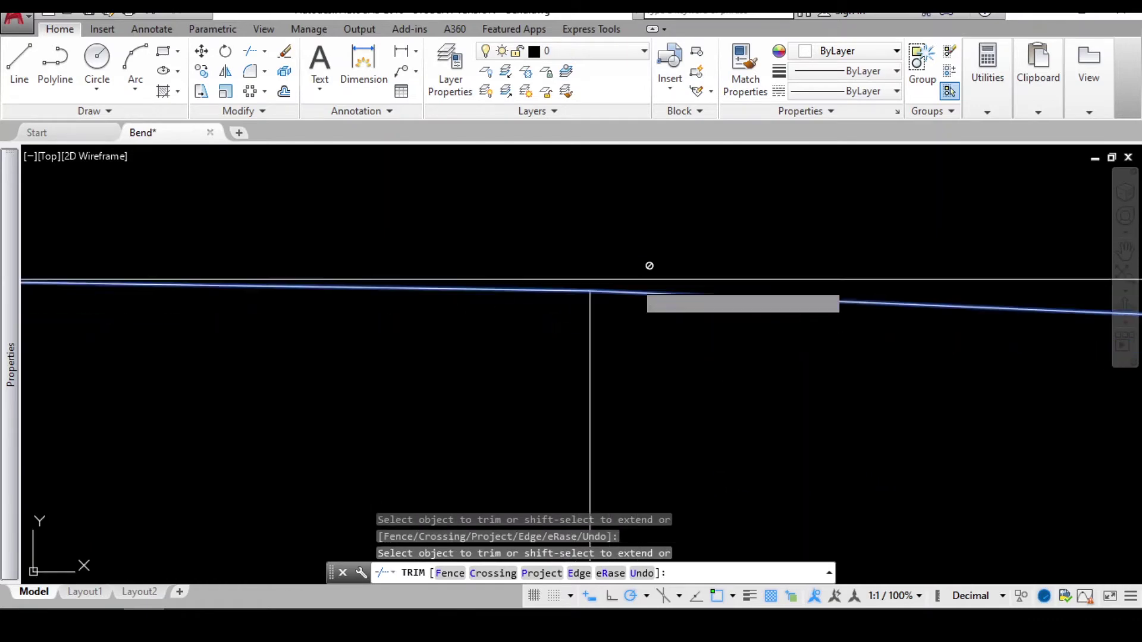
{"action": "scroll", "coordinate": [483, 286], "scroll_direction": "up", "scroll_amount": 3}
{"action": "scroll", "coordinate": [408, 280], "scroll_direction": "down", "scroll_amount": 6}
{"action": "scroll", "coordinate": [682, 299], "scroll_direction": "down", "scroll_amount": 6}
{"action": "scroll", "coordinate": [813, 303], "scroll_direction": "up", "scroll_amount": 6}
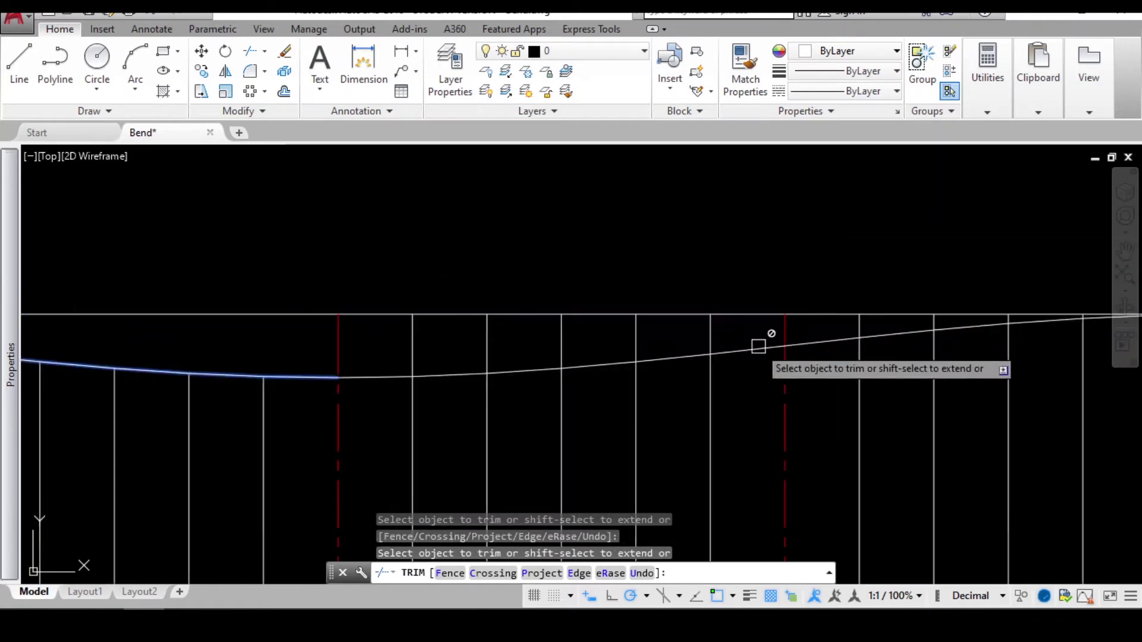
{"action": "scroll", "coordinate": [761, 344], "scroll_direction": "up", "scroll_amount": 2}
{"action": "left_click", "coordinate": [711, 325]}
{"action": "scroll", "coordinate": [357, 341], "scroll_direction": "down", "scroll_amount": 2}
{"action": "scroll", "coordinate": [364, 327], "scroll_direction": "down", "scroll_amount": 2}
{"action": "left_click", "coordinate": [454, 339]}
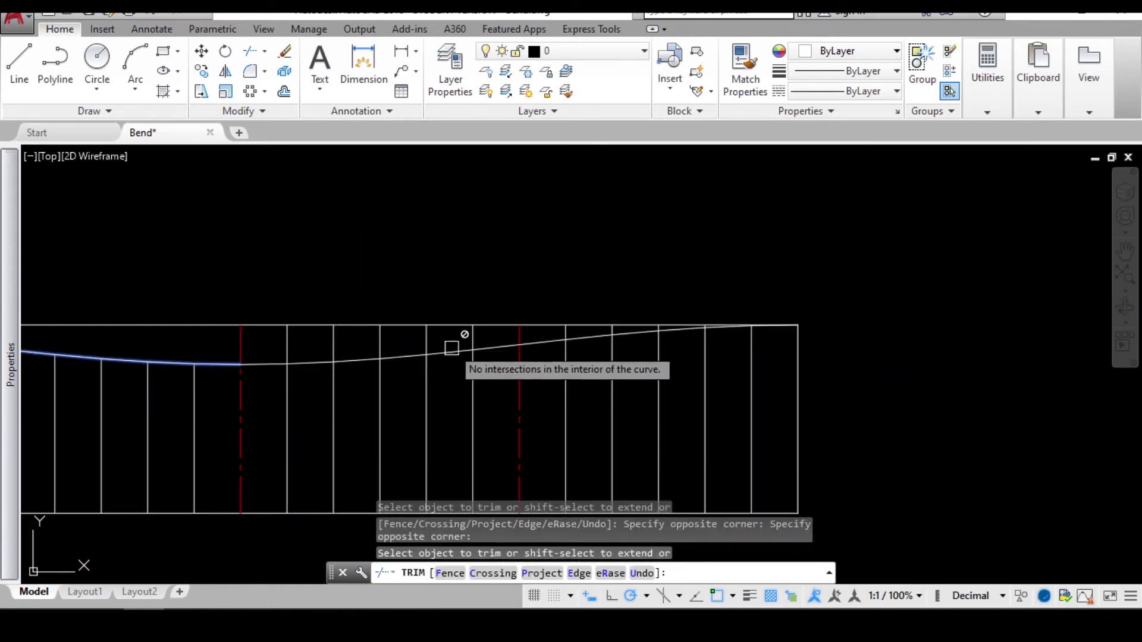
{"action": "key", "text": "Escape"}
Trim the division lines above the right half of the development curve, using that half as the cutting edge
{"action": "key", "text": "Return"}
{"action": "scroll", "coordinate": [351, 359], "scroll_direction": "up", "scroll_amount": 4}
{"action": "left_click", "coordinate": [359, 359]}
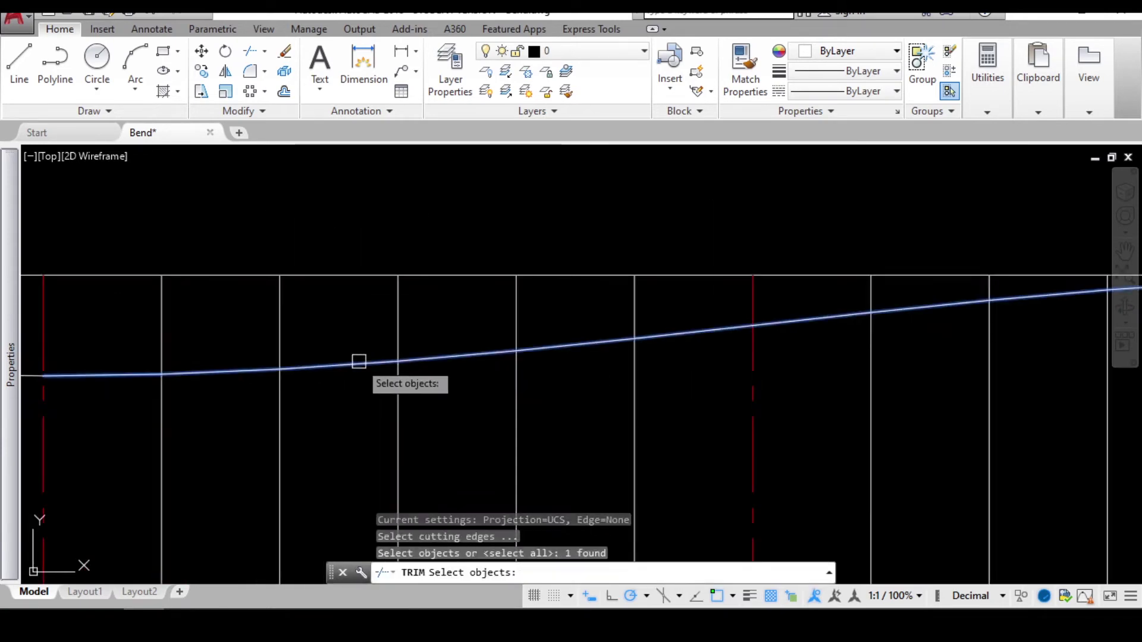
{"action": "key", "text": "Return"}
{"action": "left_click", "coordinate": [656, 306]}
{"action": "scroll", "coordinate": [566, 307], "scroll_direction": "down", "scroll_amount": 3}
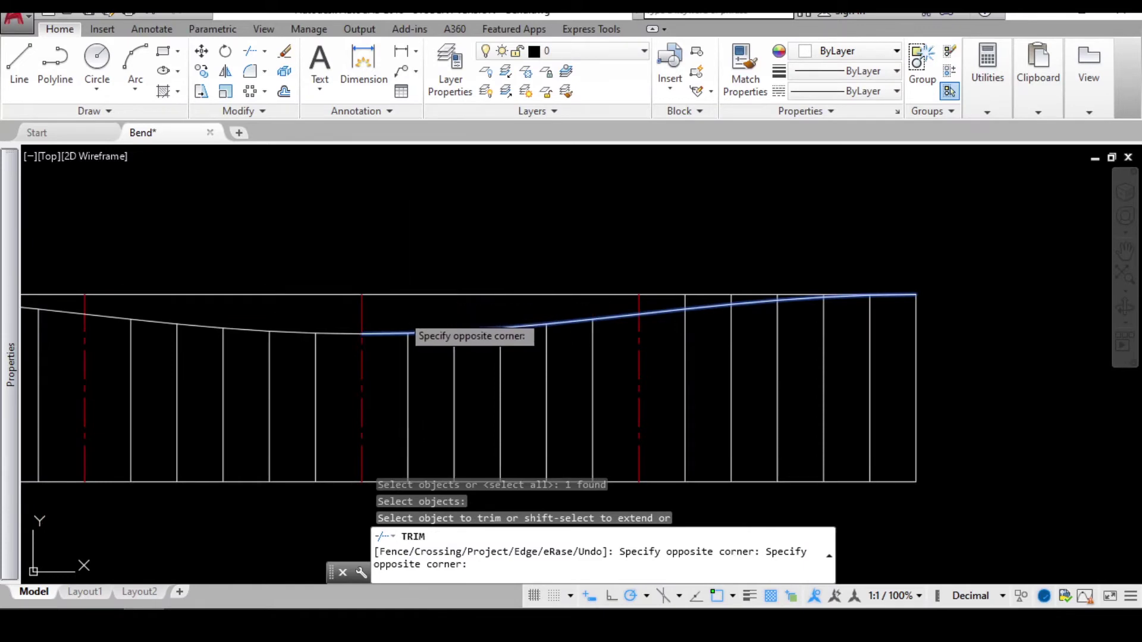
{"action": "left_click", "coordinate": [411, 327]}
Trim the flat pattern's red centre line where it projects above the development curve
{"action": "scroll", "coordinate": [658, 305], "scroll_direction": "up", "scroll_amount": 5}
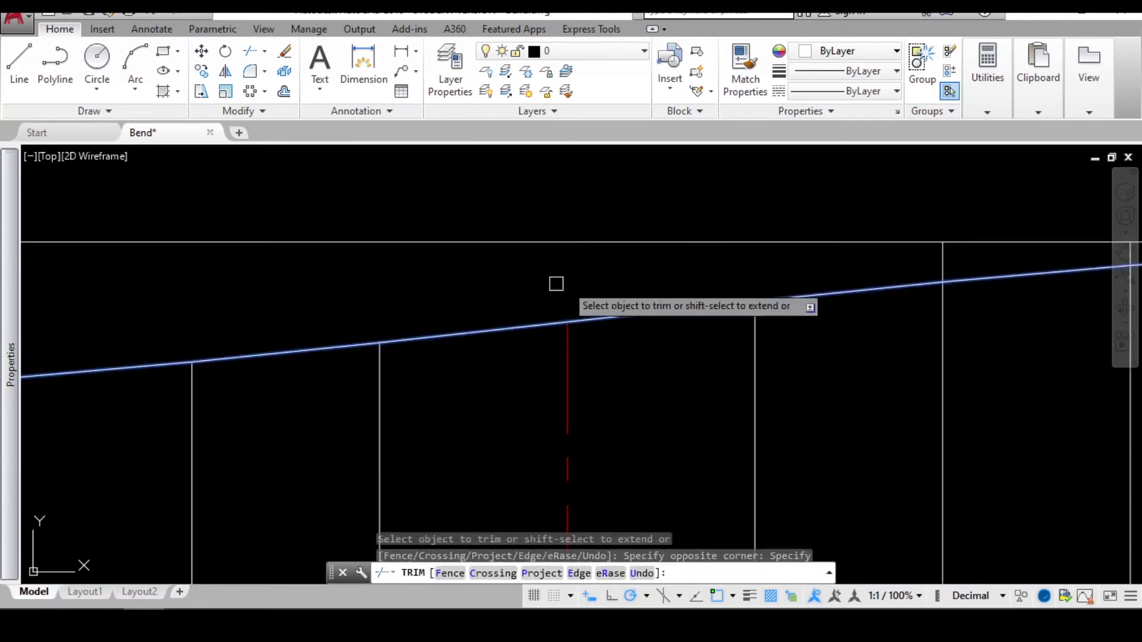
{"action": "scroll", "coordinate": [556, 284], "scroll_direction": "down", "scroll_amount": 3}
{"action": "middle_click_drag", "start_coordinate": [557, 284], "coordinate": [719, 268]}
{"action": "scroll", "coordinate": [486, 290], "scroll_direction": "up", "scroll_amount": 1}
{"action": "left_click", "coordinate": [437, 271]}
{"action": "left_click", "coordinate": [414, 278]}
{"action": "scroll", "coordinate": [423, 280], "scroll_direction": "down", "scroll_amount": 1}
{"action": "middle_click_drag", "start_coordinate": [422, 280], "coordinate": [762, 281]}
{"action": "scroll", "coordinate": [540, 275], "scroll_direction": "up", "scroll_amount": 2}
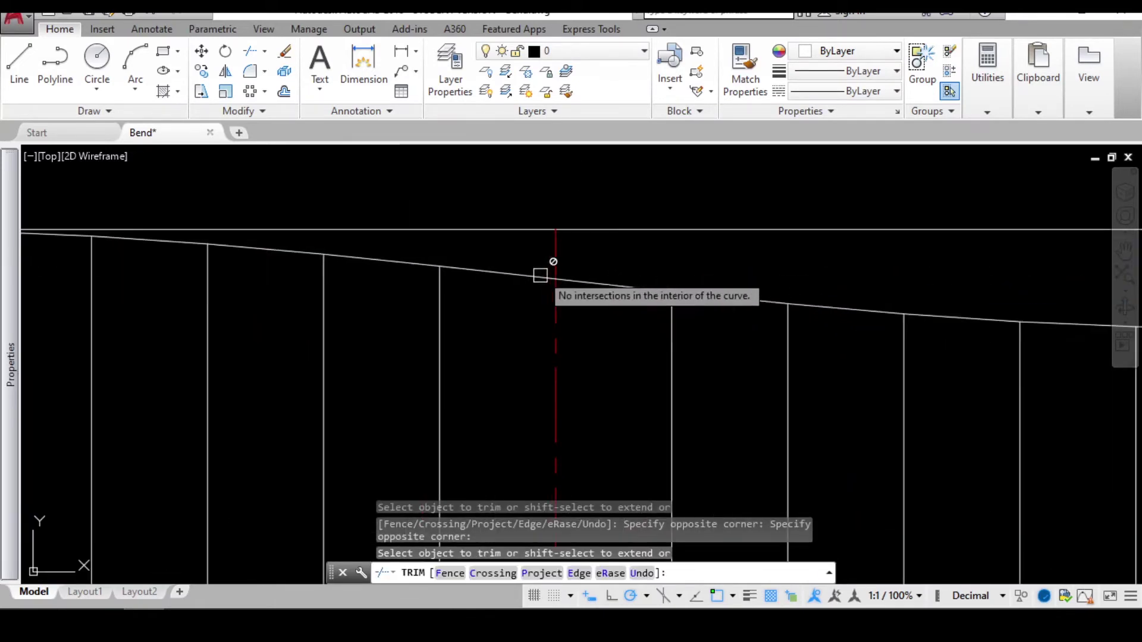
Trim the left red dash-dot line above the development curve, using all objects as cutting edges
{"action": "left_click", "coordinate": [559, 245]}
{"action": "key", "text": "Escape"}
{"action": "key", "text": "Escape"}
{"action": "type", "text": "tr"}
{"action": "key", "text": "Return"}
{"action": "key", "text": "Return"}
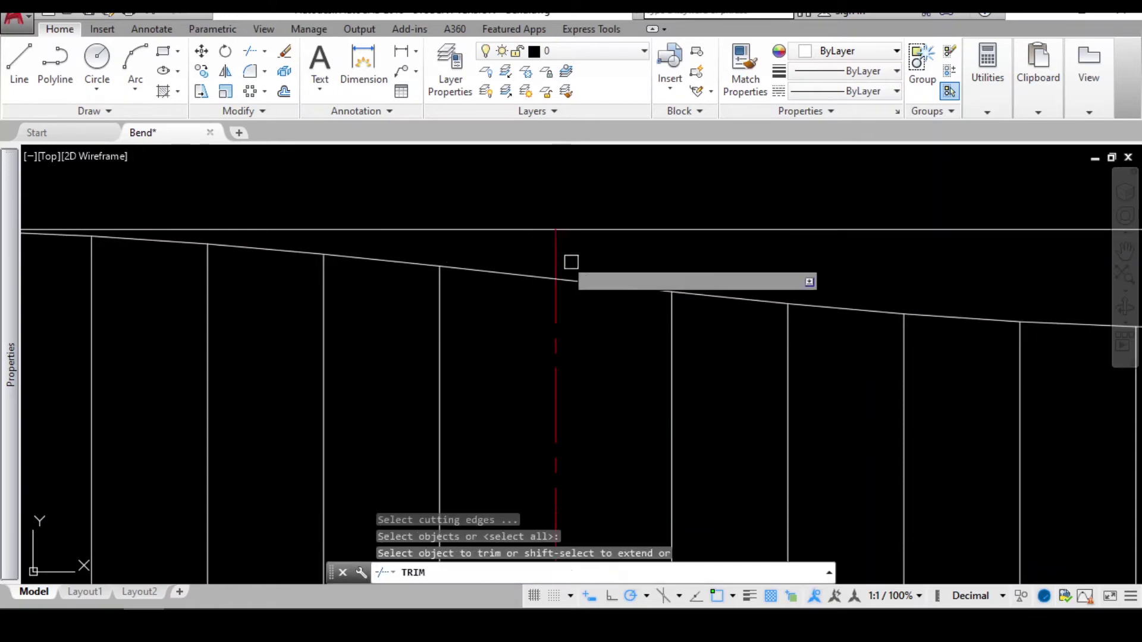
{"action": "scroll", "coordinate": [571, 262], "scroll_direction": "down", "scroll_amount": 5}
Trim the remaining division lines projecting above the development curve near the flat pattern's right end
{"action": "scroll", "coordinate": [645, 256], "scroll_direction": "up", "scroll_amount": 5}
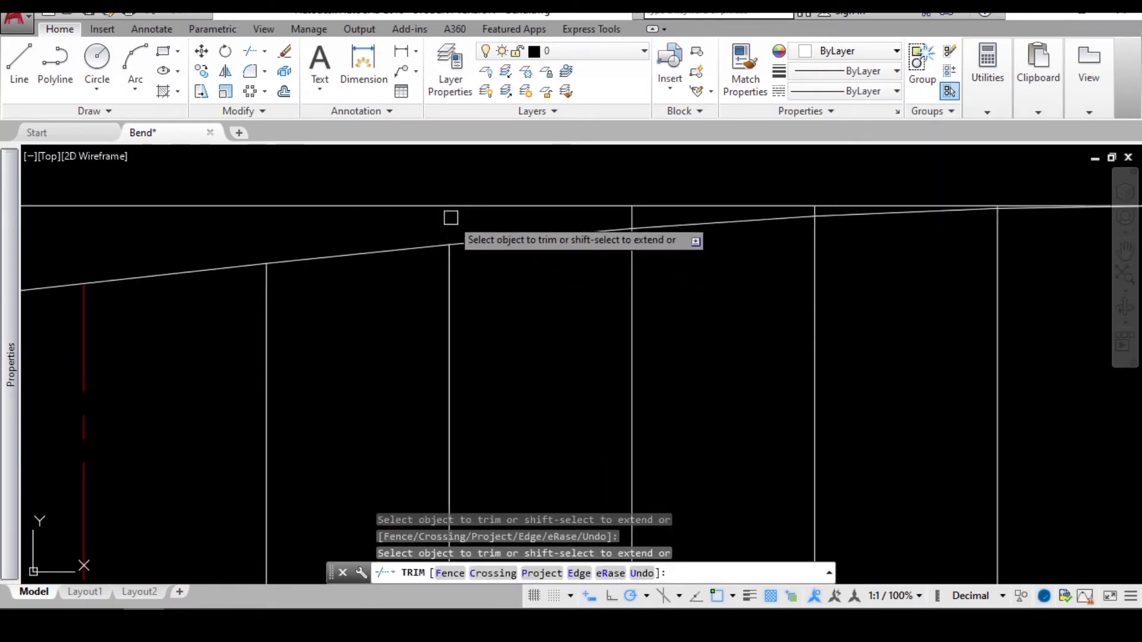
{"action": "scroll", "coordinate": [645, 223], "scroll_direction": "up", "scroll_amount": 4}
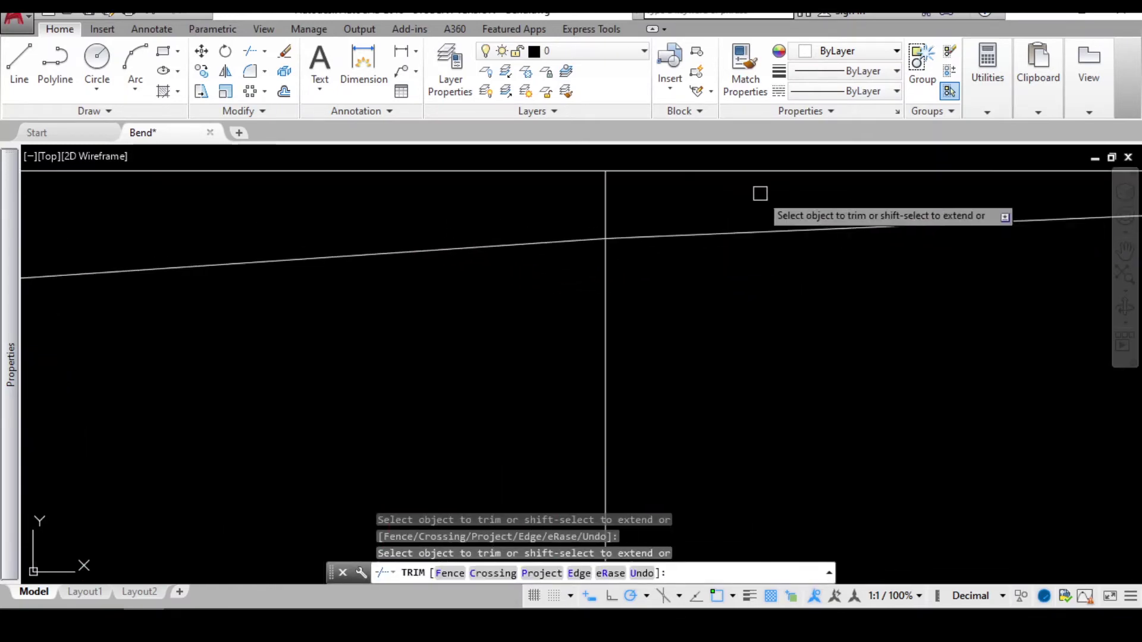
{"action": "left_click", "coordinate": [623, 191]}
{"action": "left_click", "coordinate": [565, 208]}
{"action": "scroll", "coordinate": [563, 208], "scroll_direction": "down", "scroll_amount": 5}
{"action": "scroll", "coordinate": [764, 202], "scroll_direction": "up", "scroll_amount": 6}
{"action": "left_click", "coordinate": [612, 212]}
{"action": "left_click", "coordinate": [543, 223]}
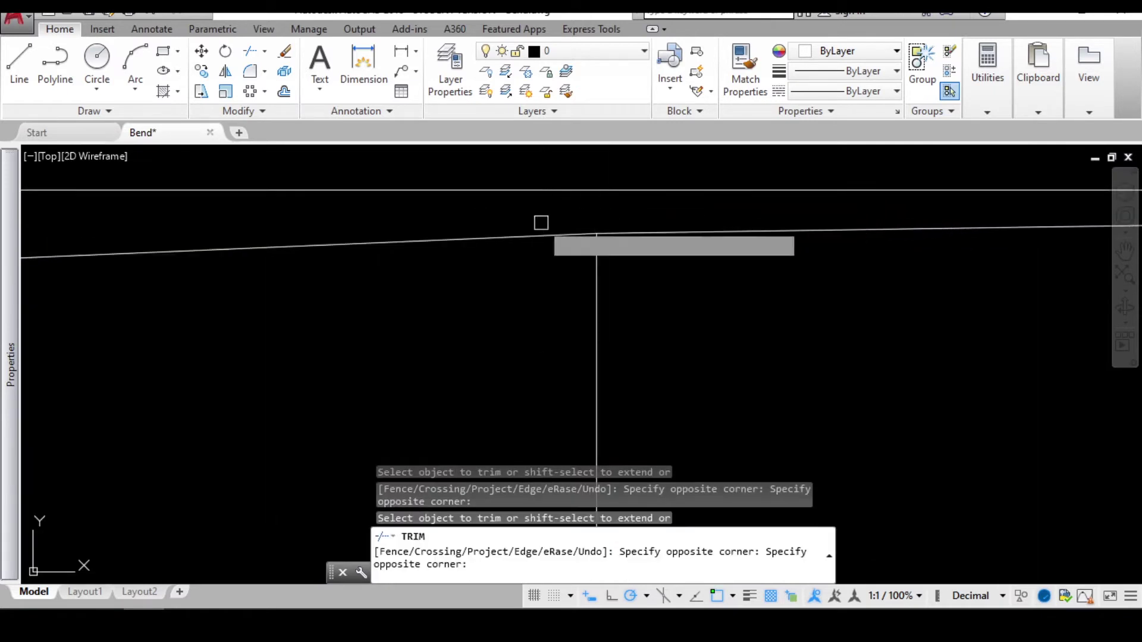
{"action": "scroll", "coordinate": [681, 248], "scroll_direction": "down", "scroll_amount": 4}
{"action": "key", "text": "Escape"}
Erase the straight horizontal line running along the top of the flat pattern above the development curve
{"action": "scroll", "coordinate": [752, 247], "scroll_direction": "down", "scroll_amount": 6}
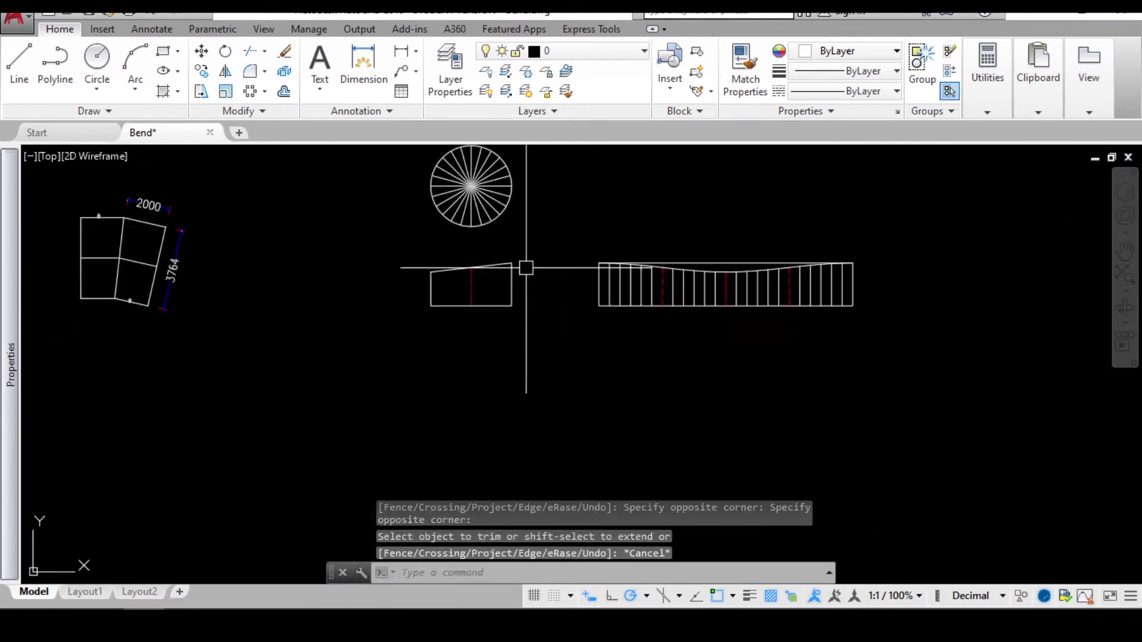
{"action": "scroll", "coordinate": [526, 268], "scroll_direction": "up", "scroll_amount": 2}
{"action": "scroll", "coordinate": [589, 287], "scroll_direction": "down", "scroll_amount": 2}
{"action": "middle_click_drag", "start_coordinate": [266, 280], "coordinate": [304, 278]}
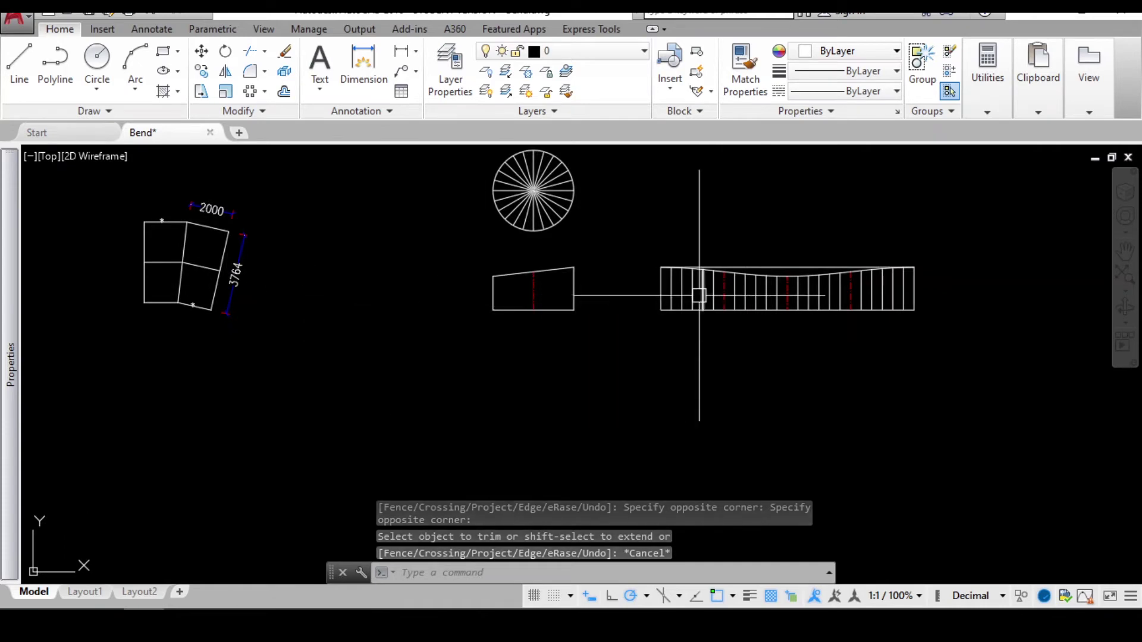
{"action": "scroll", "coordinate": [786, 287], "scroll_direction": "up", "scroll_amount": 2}
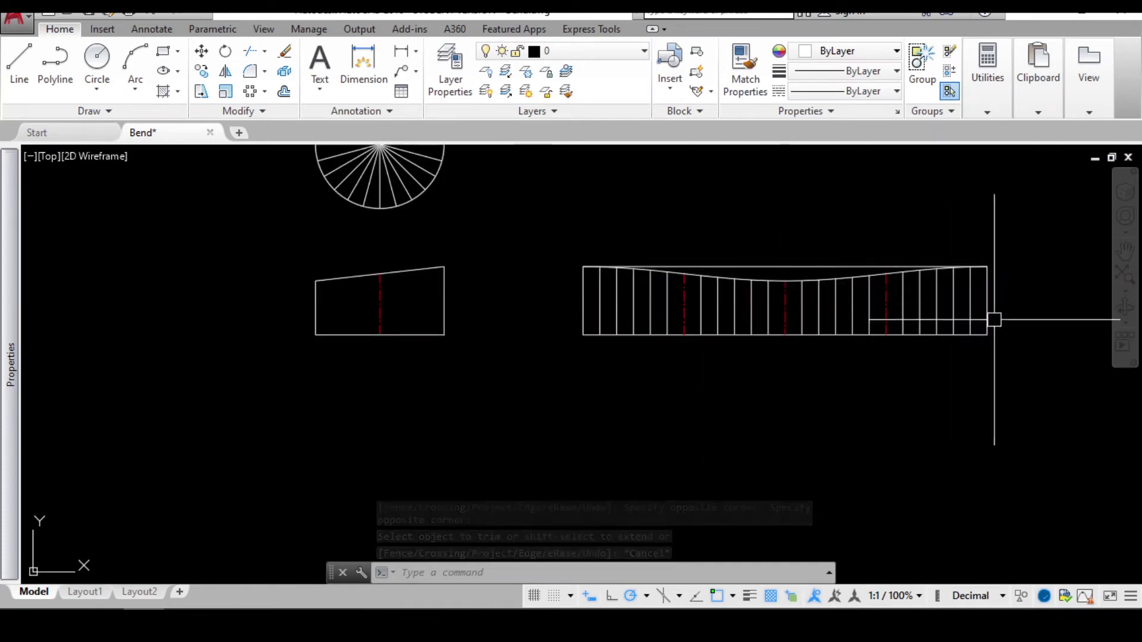
{"action": "scroll", "coordinate": [796, 278], "scroll_direction": "up", "scroll_amount": 2}
{"action": "type", "text": "E"}
{"action": "key", "text": "Return"}
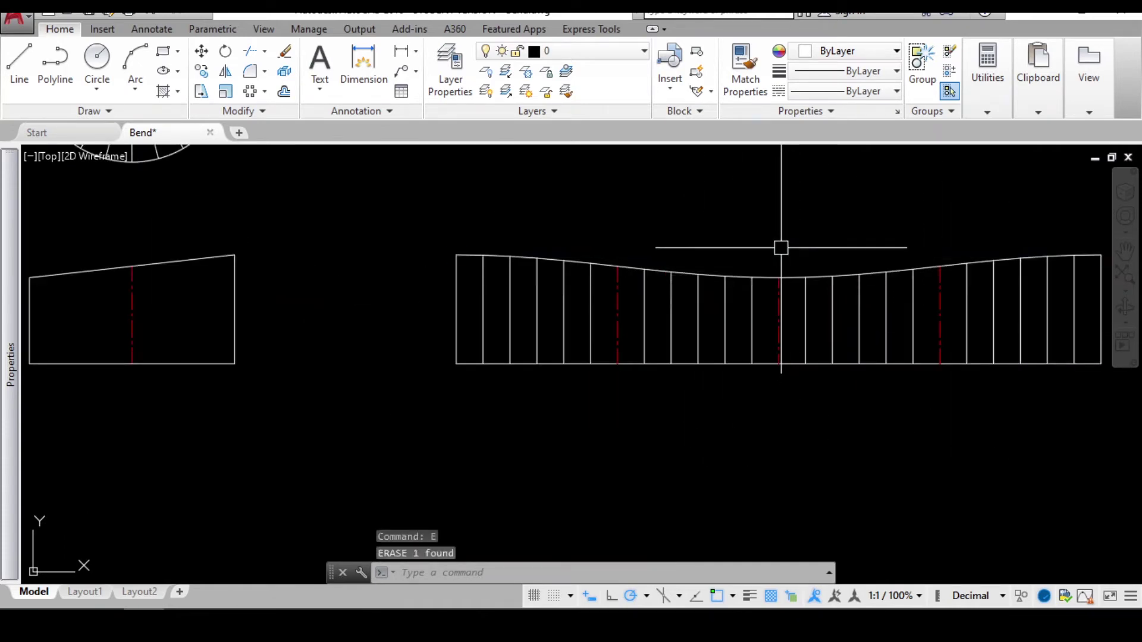
Copy the asterisk from the bend's top edge to the midpoint of the separate slanted segment's longer vertical edge
{"action": "scroll", "coordinate": [780, 247], "scroll_direction": "down", "scroll_amount": 4}
{"action": "scroll", "coordinate": [738, 254], "scroll_direction": "up", "scroll_amount": 2}
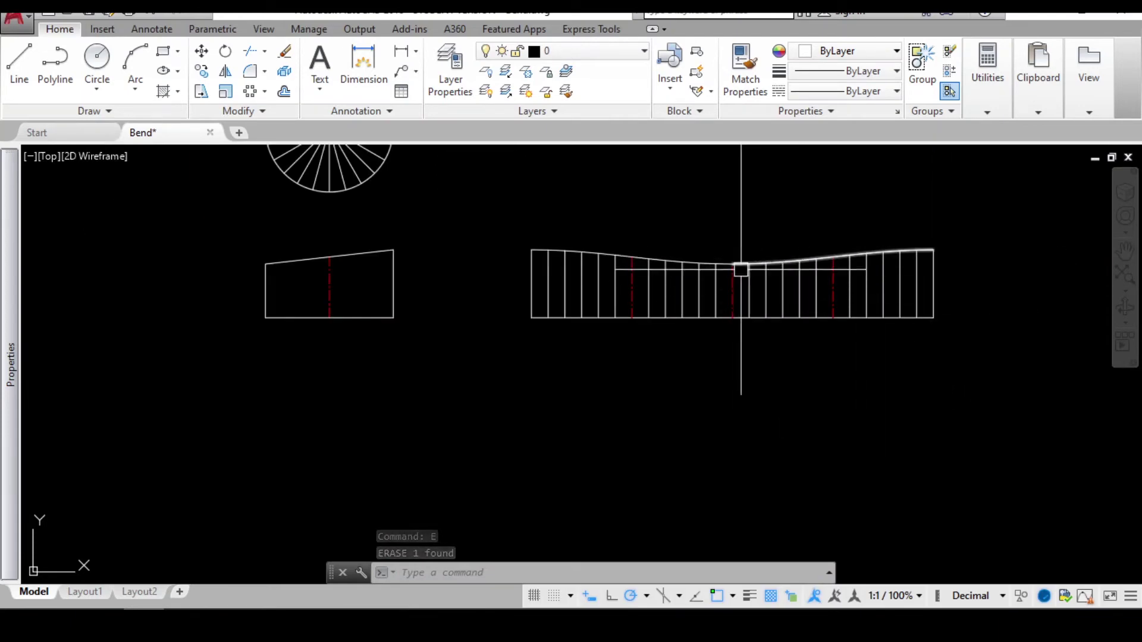
{"action": "scroll", "coordinate": [744, 279], "scroll_direction": "up", "scroll_amount": 2}
{"action": "scroll", "coordinate": [726, 255], "scroll_direction": "down", "scroll_amount": 2}
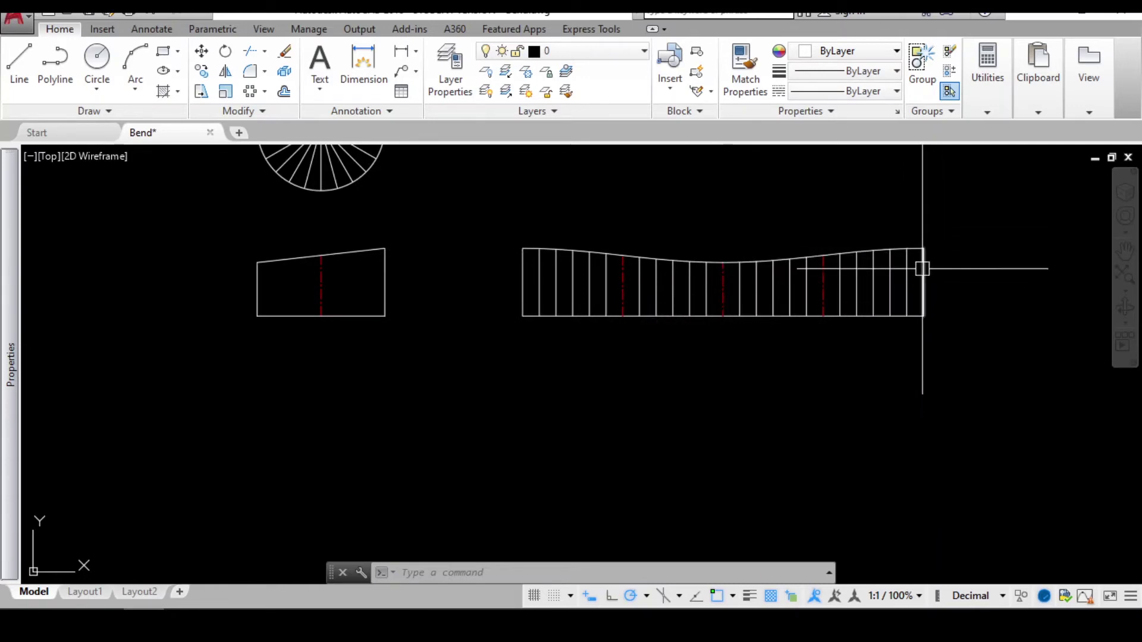
{"action": "scroll", "coordinate": [741, 319], "scroll_direction": "down", "scroll_amount": 2}
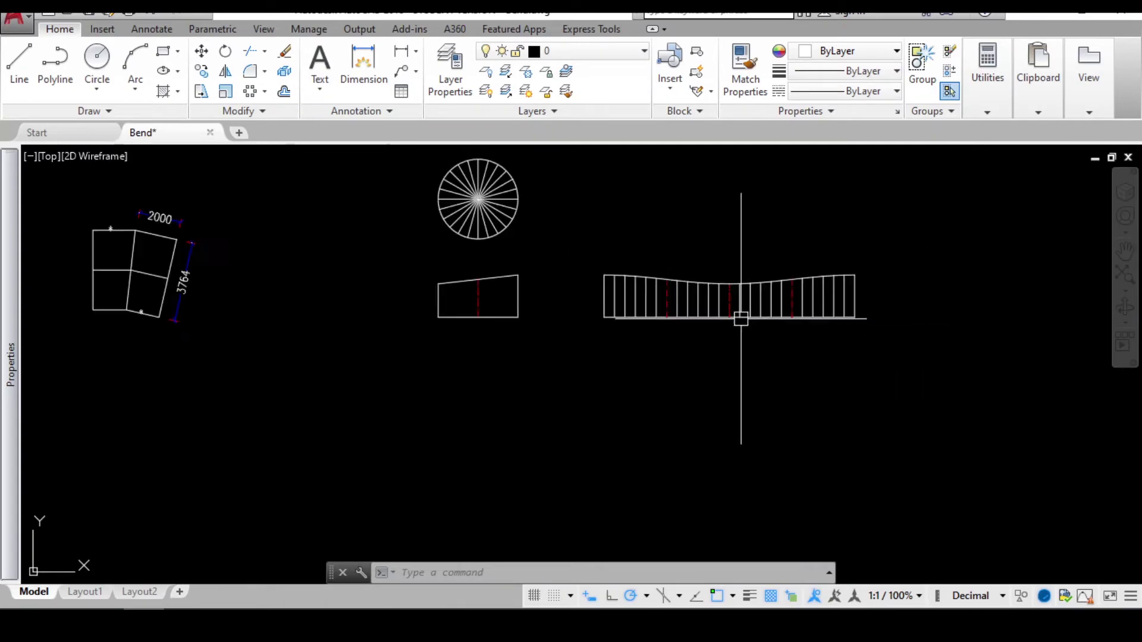
{"action": "scroll", "coordinate": [370, 256], "scroll_direction": "up", "scroll_amount": 4}
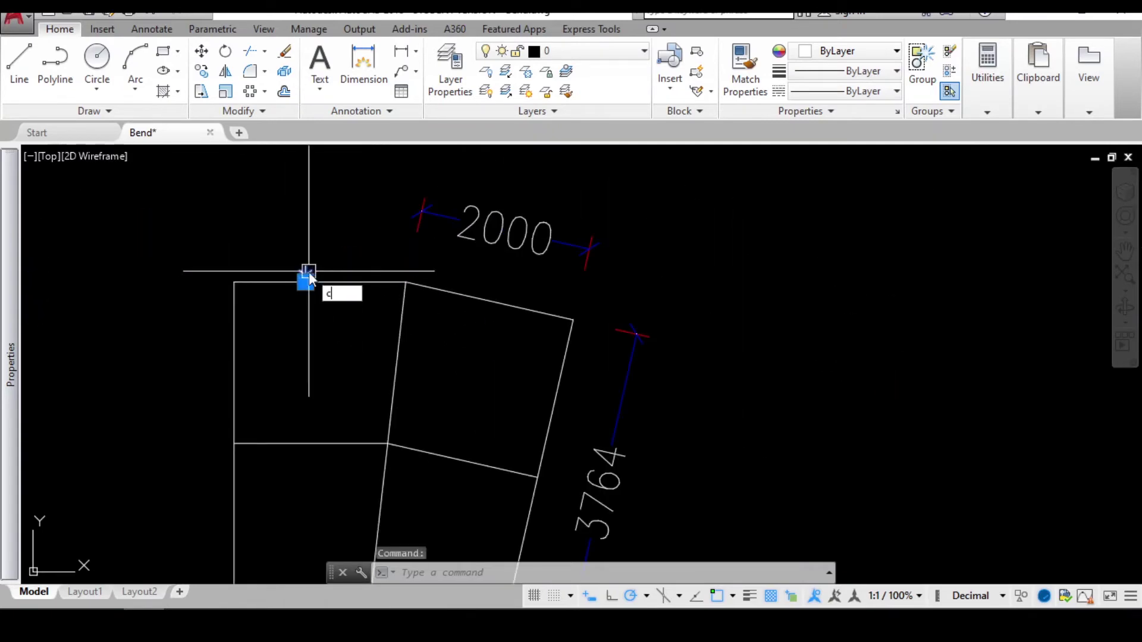
{"action": "type", "text": "o"}
{"action": "key", "text": "Return"}
{"action": "left_click", "coordinate": [308, 273]}
{"action": "scroll", "coordinate": [676, 326], "scroll_direction": "down", "scroll_amount": 3}
{"action": "scroll", "coordinate": [734, 288], "scroll_direction": "up", "scroll_amount": 3}
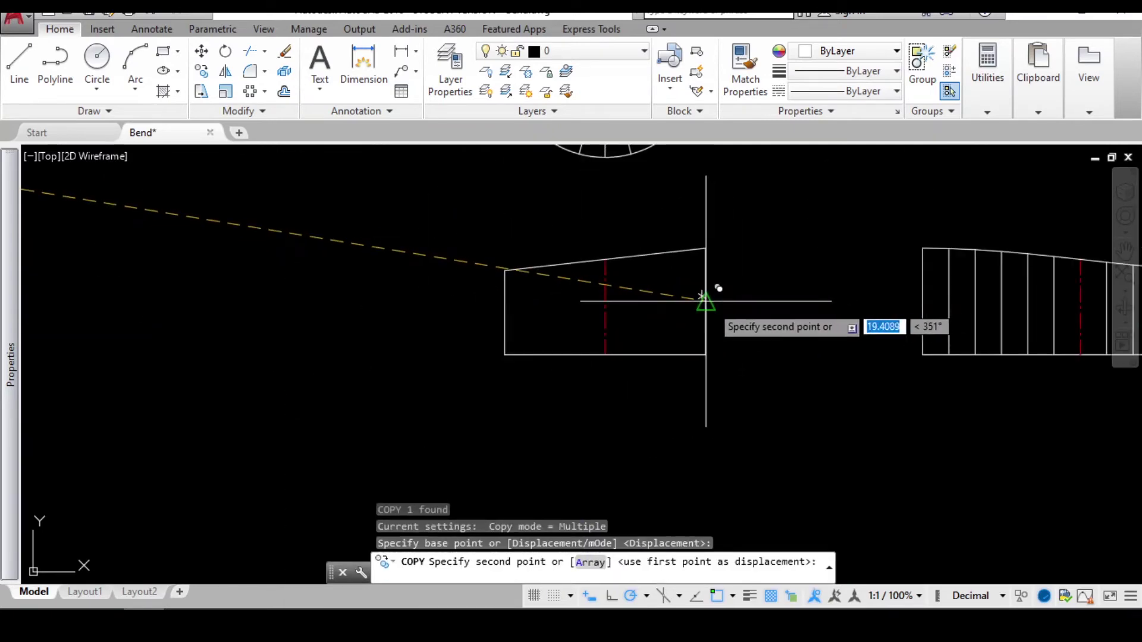
{"action": "left_click", "coordinate": [707, 302]}
{"action": "scroll", "coordinate": [714, 325], "scroll_direction": "down", "scroll_amount": 2}
{"action": "key", "text": "Escape"}
Place a short horizontal linear dimension in the empty space above the pipe bend's left segment
{"action": "middle_click_drag", "start_coordinate": [313, 242], "coordinate": [547, 266]}
{"action": "middle_click_drag", "start_coordinate": [373, 268], "coordinate": [430, 277]}
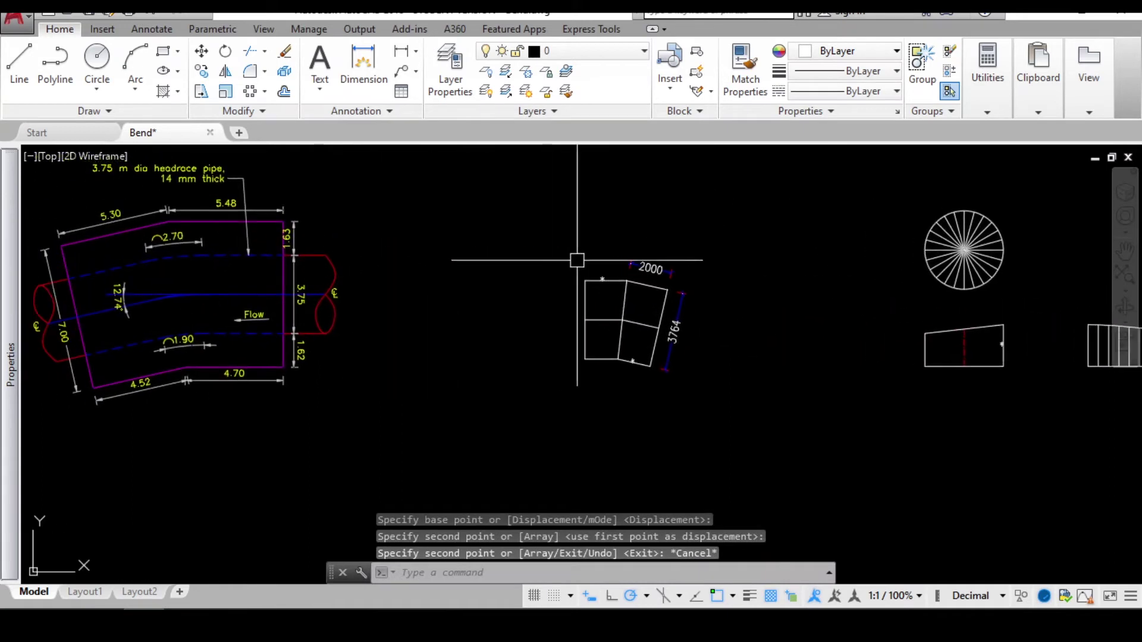
{"action": "scroll", "coordinate": [600, 261], "scroll_direction": "up", "scroll_amount": 3}
{"action": "type", "text": "dli"}
{"action": "key", "text": "Return"}
{"action": "left_click", "coordinate": [574, 265]}
{"action": "left_click", "coordinate": [586, 265]}
{"action": "left_click", "coordinate": [597, 238]}
{"action": "key", "text": "Escape"}
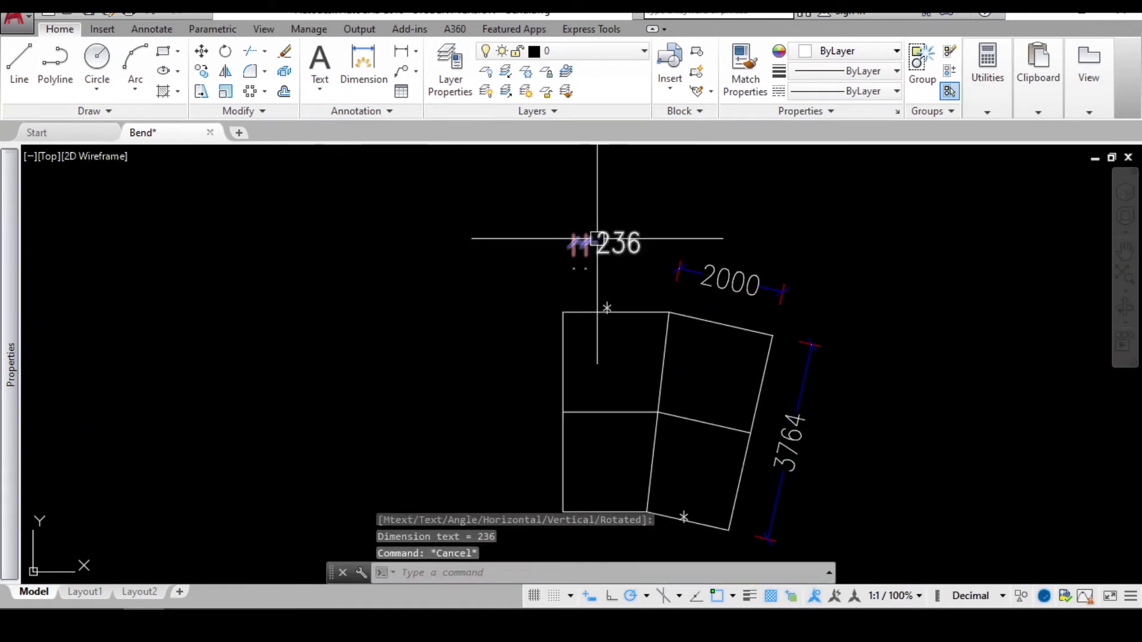
Keep only the short dimension's text as standalone text and move it beside the bend's left segment
{"action": "left_click", "coordinate": [624, 235]}
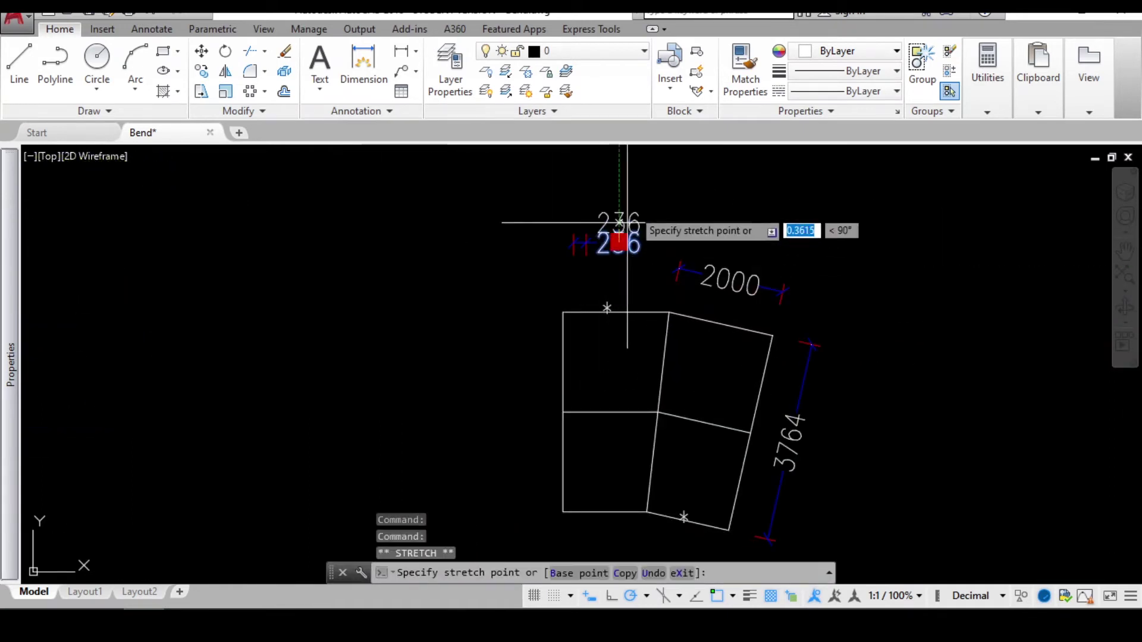
{"action": "left_click", "coordinate": [595, 221]}
{"action": "key", "text": "Escape"}
{"action": "left_click", "coordinate": [612, 216]}
{"action": "left_click", "coordinate": [615, 223]}
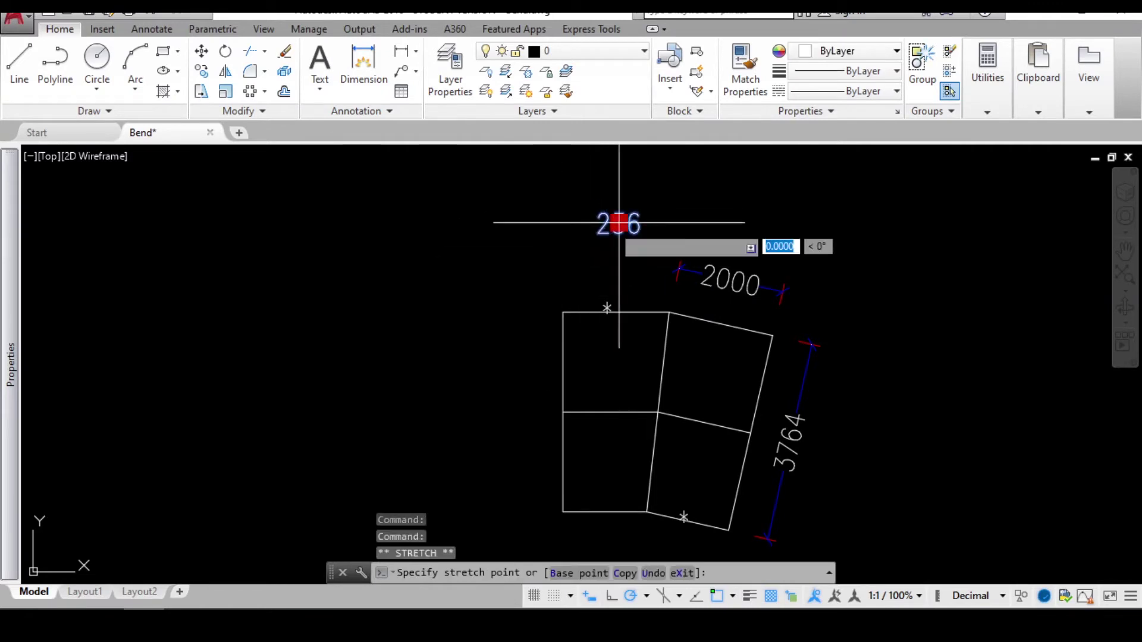
{"action": "left_click", "coordinate": [517, 350]}
Change the standalone text beside the bend's left segment to read 1st
{"action": "double_click", "coordinate": [532, 350]}
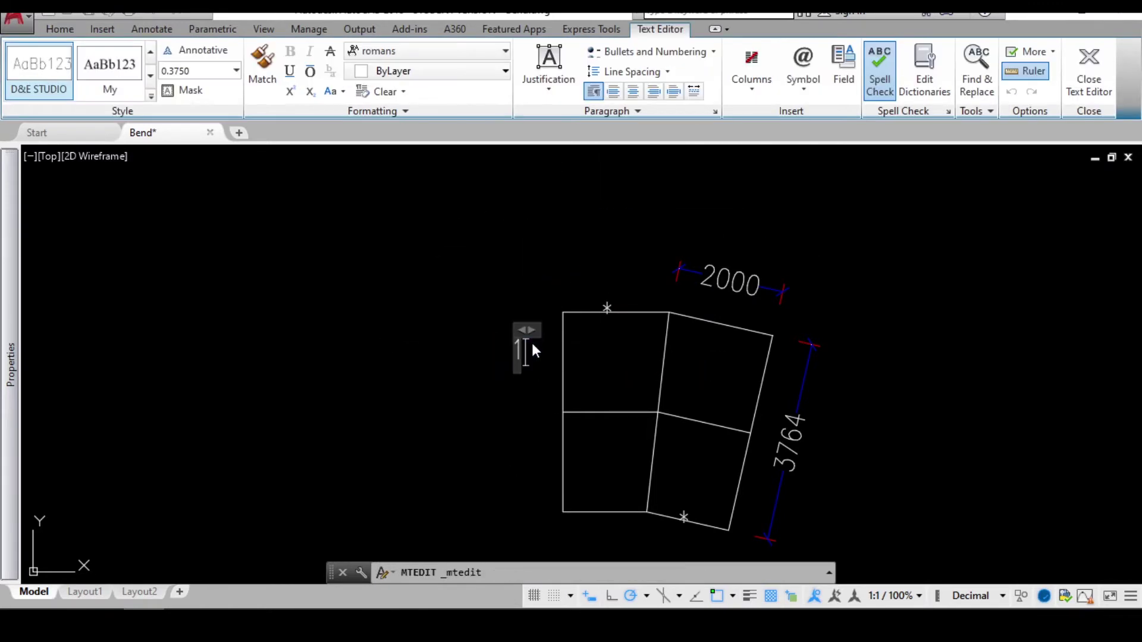
{"action": "type", "text": "1st"}
{"action": "left_click", "coordinate": [485, 271]}
Copy the 1st label into the bend's right segment and change the copy to 2nd
{"action": "middle_click_drag", "start_coordinate": [517, 349], "coordinate": [454, 303]}
{"action": "type", "text": "co"}
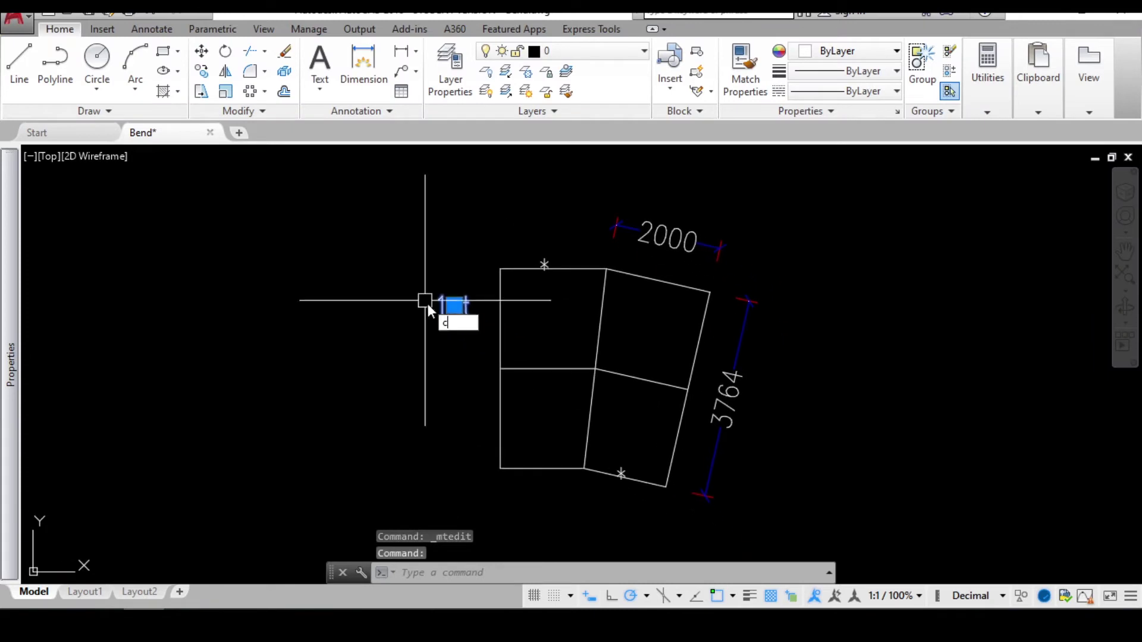
{"action": "key", "text": "Return"}
{"action": "left_click", "coordinate": [443, 317]}
{"action": "left_click", "coordinate": [661, 337]}
{"action": "key", "text": "Escape"}
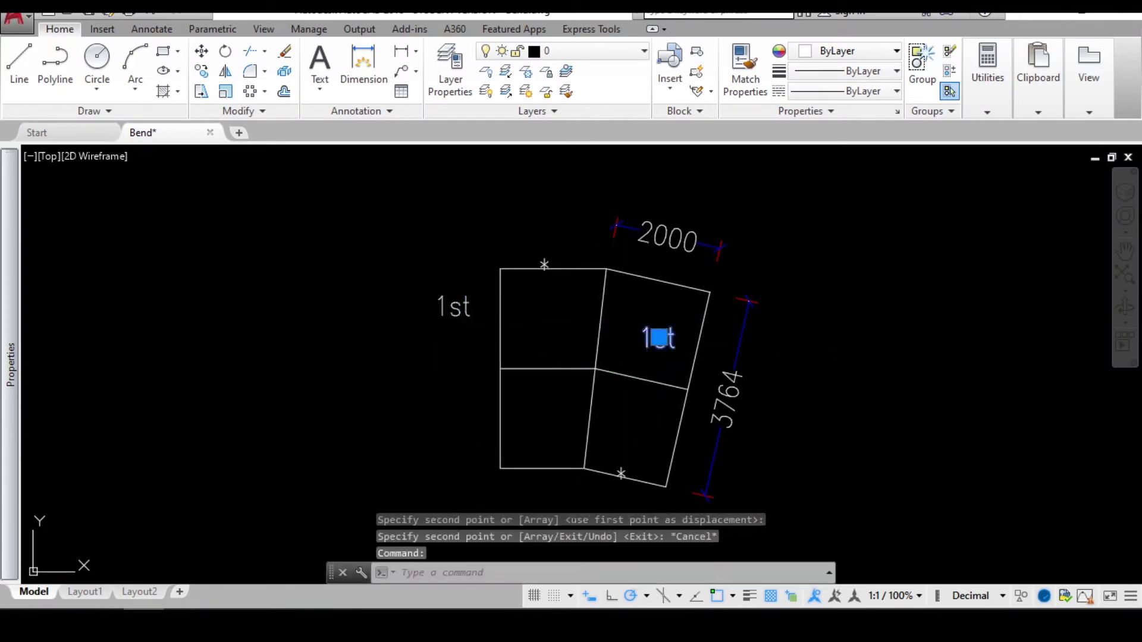
{"action": "double_click", "coordinate": [647, 338]}
{"action": "type", "text": "2n"}
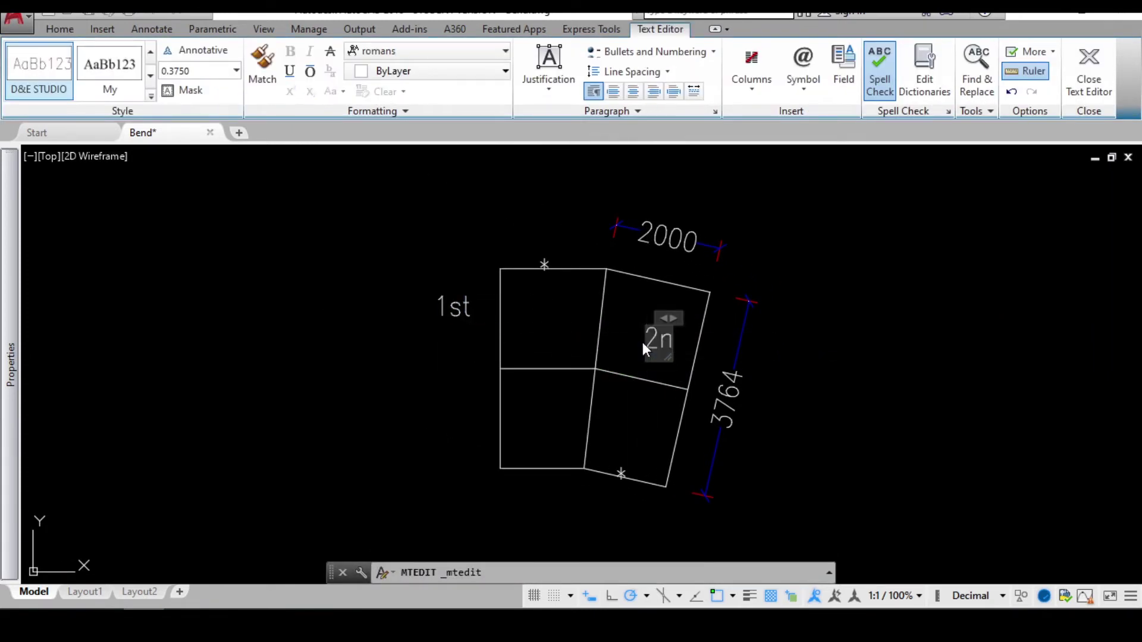
{"action": "type", "text": "d"}
{"action": "key", "text": "Escape"}
Copy the 1st label into the gap between the separate slanted segment and its flat pattern
{"action": "scroll", "coordinate": [424, 286], "scroll_direction": "down", "scroll_amount": 2}
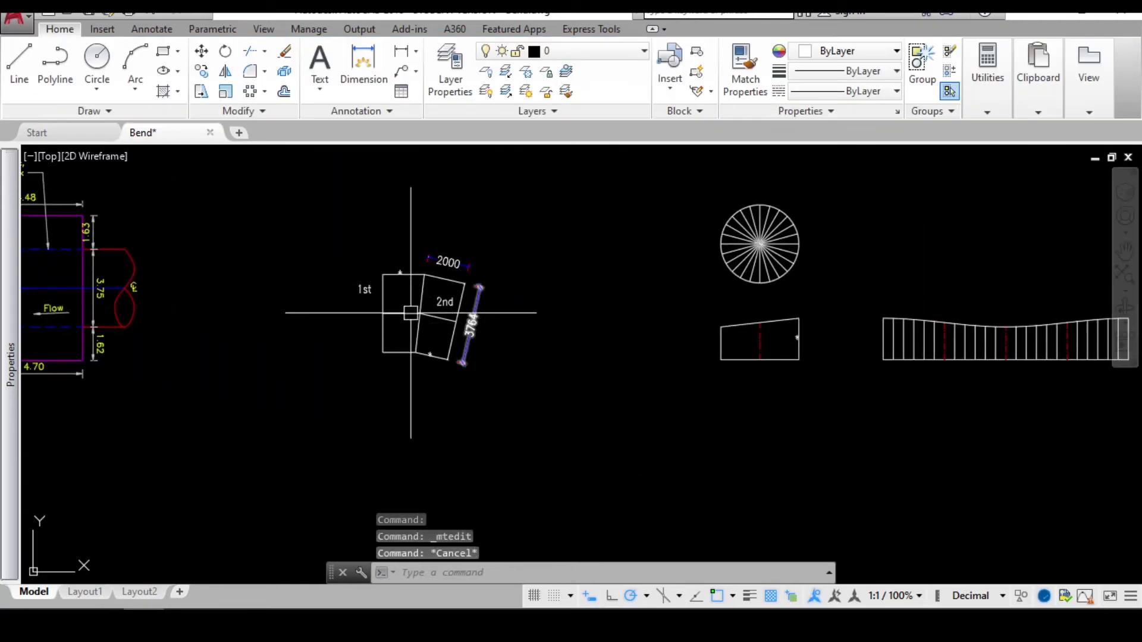
{"action": "scroll", "coordinate": [368, 296], "scroll_direction": "up", "scroll_amount": 2}
{"action": "left_click", "coordinate": [359, 278]}
{"action": "middle_click_drag", "start_coordinate": [360, 278], "coordinate": [285, 260]}
{"action": "type", "text": "co"}
{"action": "key", "text": "Return"}
{"action": "left_click", "coordinate": [292, 262]}
{"action": "scroll", "coordinate": [247, 281], "scroll_direction": "down", "scroll_amount": 3}
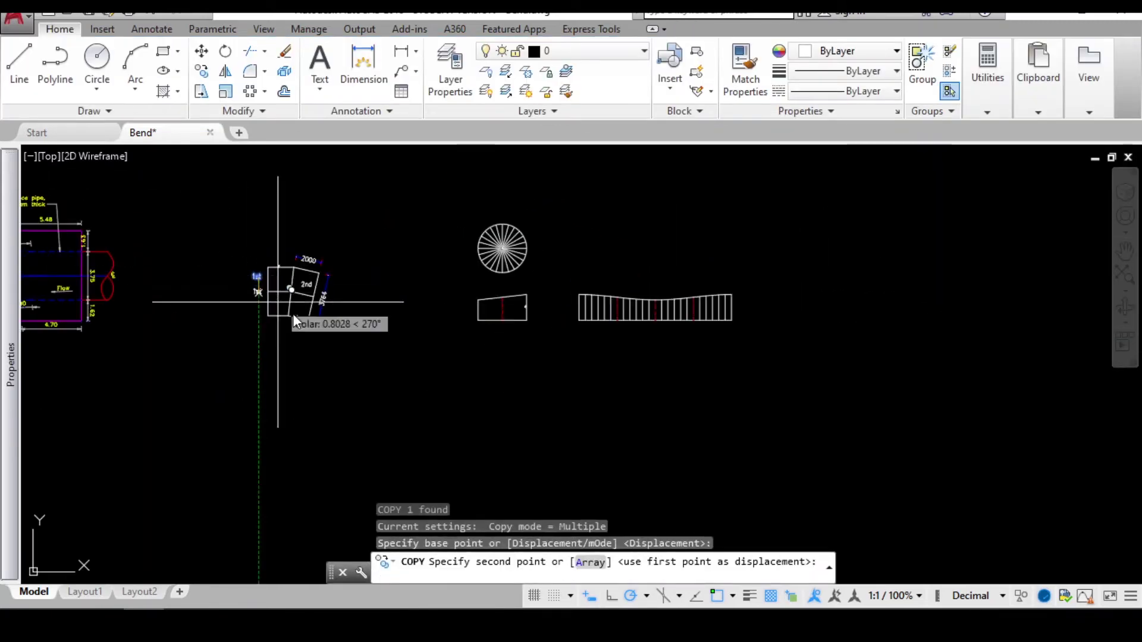
{"action": "scroll", "coordinate": [655, 316], "scroll_direction": "up", "scroll_amount": 2}
{"action": "scroll", "coordinate": [684, 321], "scroll_direction": "up", "scroll_amount": 2}
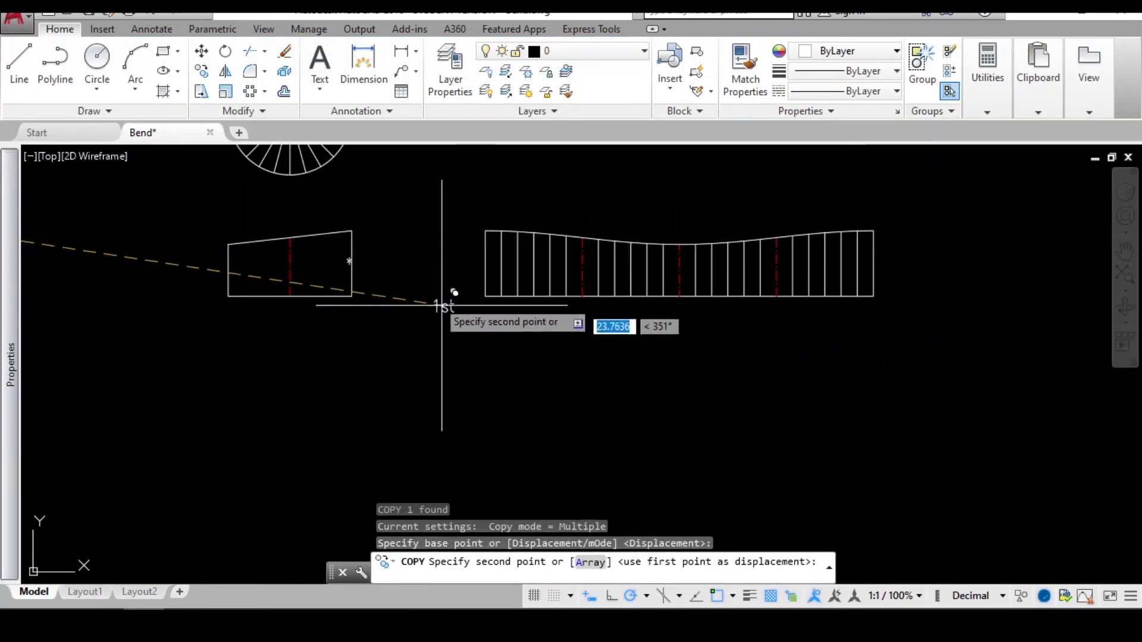
{"action": "scroll", "coordinate": [441, 301], "scroll_direction": "up", "scroll_amount": 2}
{"action": "left_click", "coordinate": [441, 265]}
{"action": "key", "text": "Escape"}
{"action": "scroll", "coordinate": [546, 271], "scroll_direction": "down", "scroll_amount": 4}
{"action": "middle_click_drag", "start_coordinate": [282, 279], "coordinate": [580, 290]}
{"action": "scroll", "coordinate": [357, 279], "scroll_direction": "up", "scroll_amount": 2}
{"action": "middle_click_drag", "start_coordinate": [840, 265], "coordinate": [597, 258]}
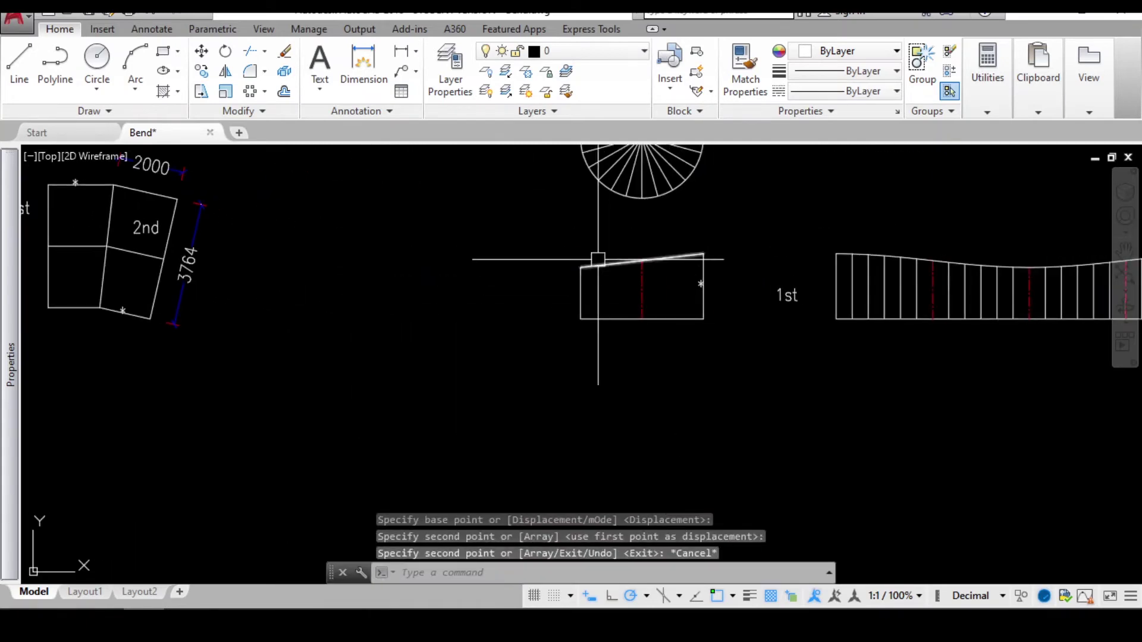
{"action": "key", "text": "Escape"}
Select the separate slanted segment, its 1st label and the whole flat pattern together
{"action": "scroll", "coordinate": [552, 260], "scroll_direction": "down", "scroll_amount": 2}
{"action": "middle_click_drag", "start_coordinate": [537, 246], "coordinate": [383, 204]}
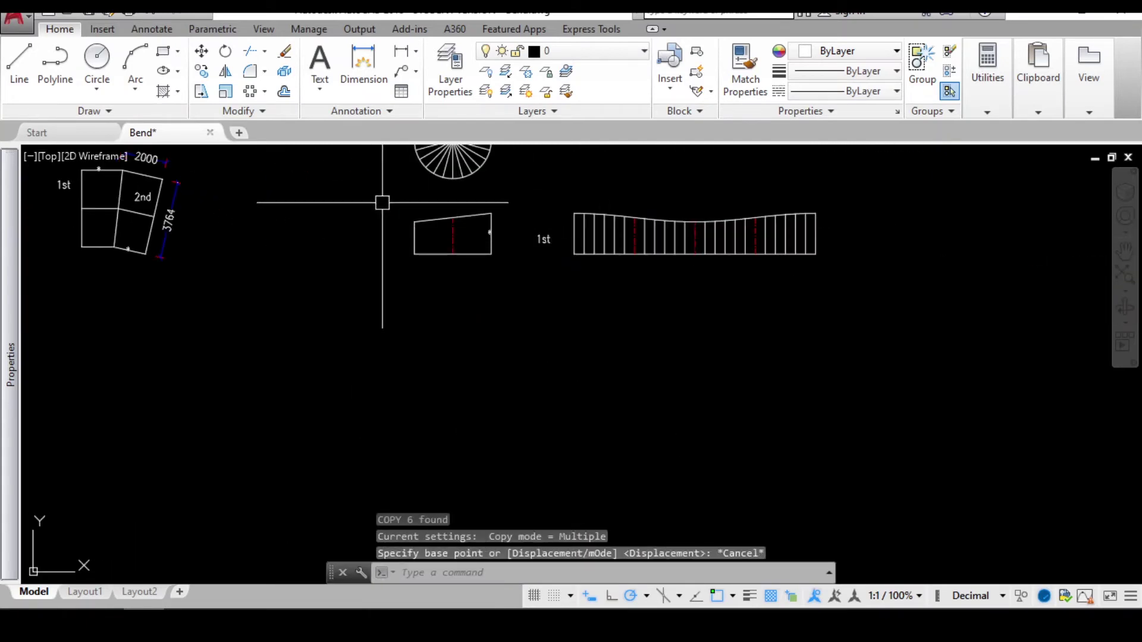
{"action": "left_click", "coordinate": [368, 195]}
{"action": "left_click", "coordinate": [825, 274]}
{"action": "middle_click_drag", "start_coordinate": [465, 235], "coordinate": [511, 271]}
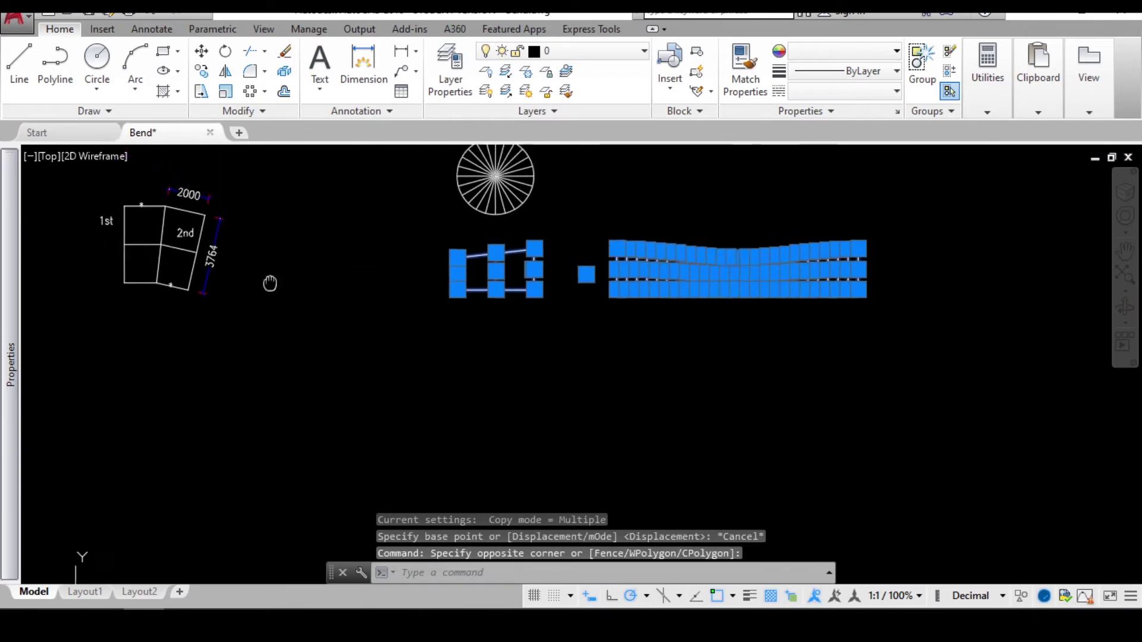
Copy the trapezoid view, the 1st label and its developed pattern straight down below the originals
{"action": "type", "text": "co"}
{"action": "key", "text": "Return"}
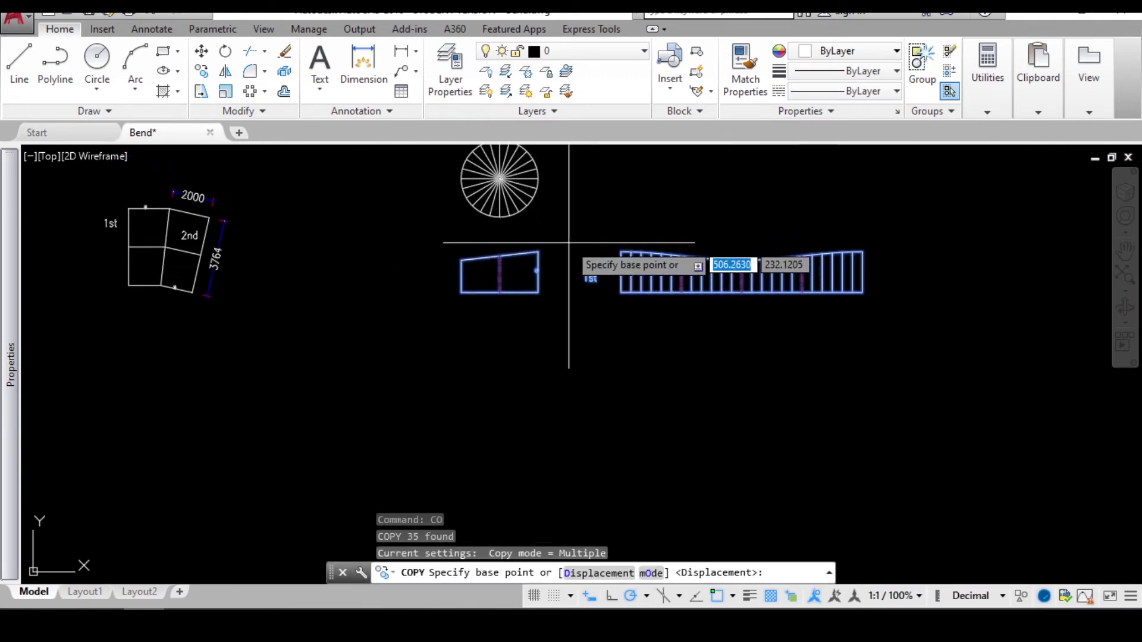
{"action": "left_click", "coordinate": [569, 244]}
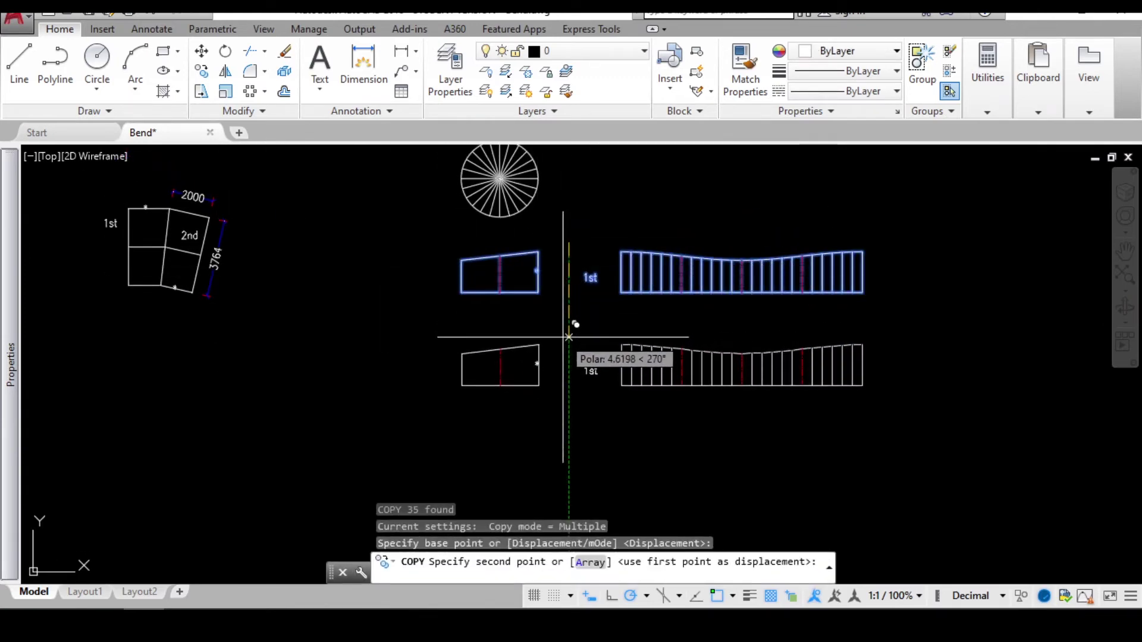
{"action": "left_click", "coordinate": [569, 338]}
{"action": "key", "text": "Escape"}
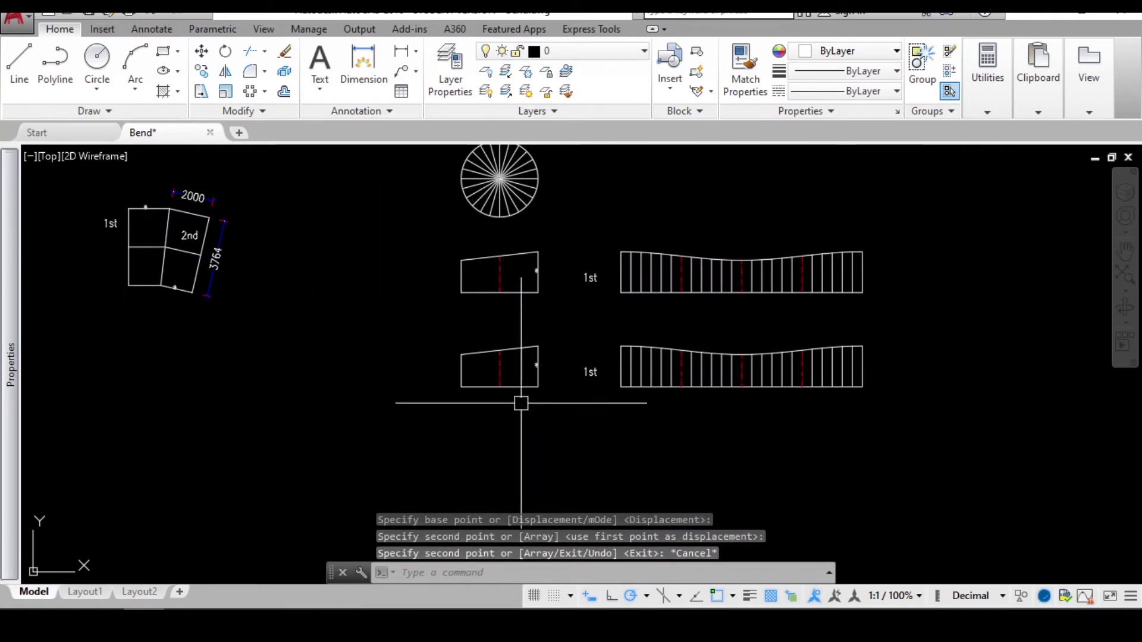
Relocate the seam marker on the copied trapezoid to the midpoint of its short left edge
{"action": "scroll", "coordinate": [530, 383], "scroll_direction": "up", "scroll_amount": 6}
{"action": "left_click", "coordinate": [548, 315]}
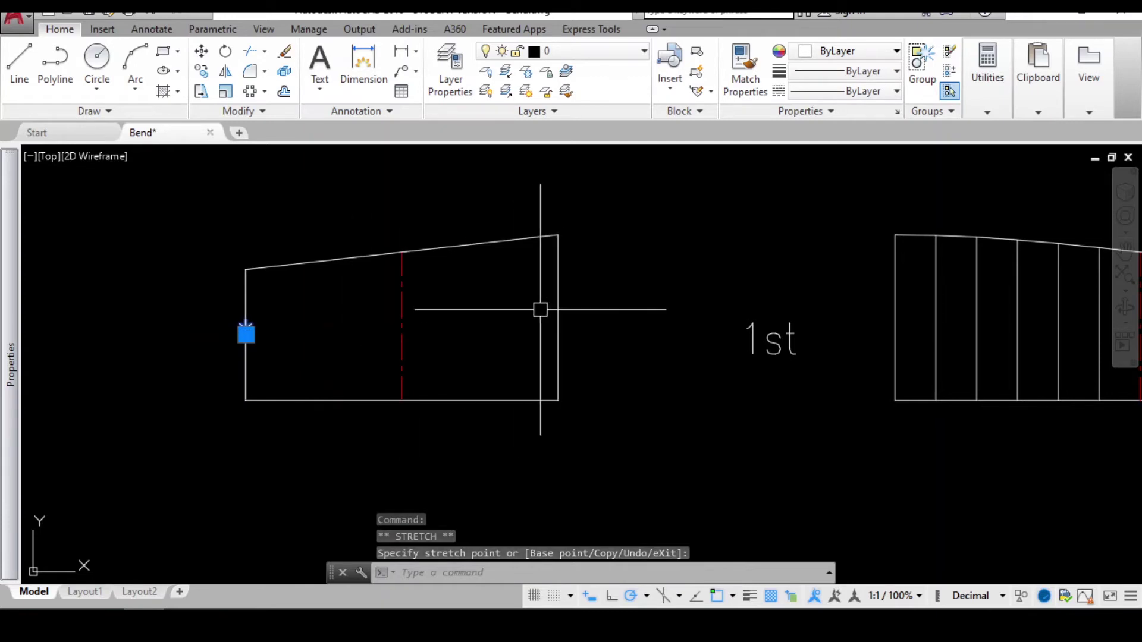
{"action": "middle_click_drag", "start_coordinate": [738, 322], "coordinate": [518, 305]}
{"action": "key", "text": "Escape"}
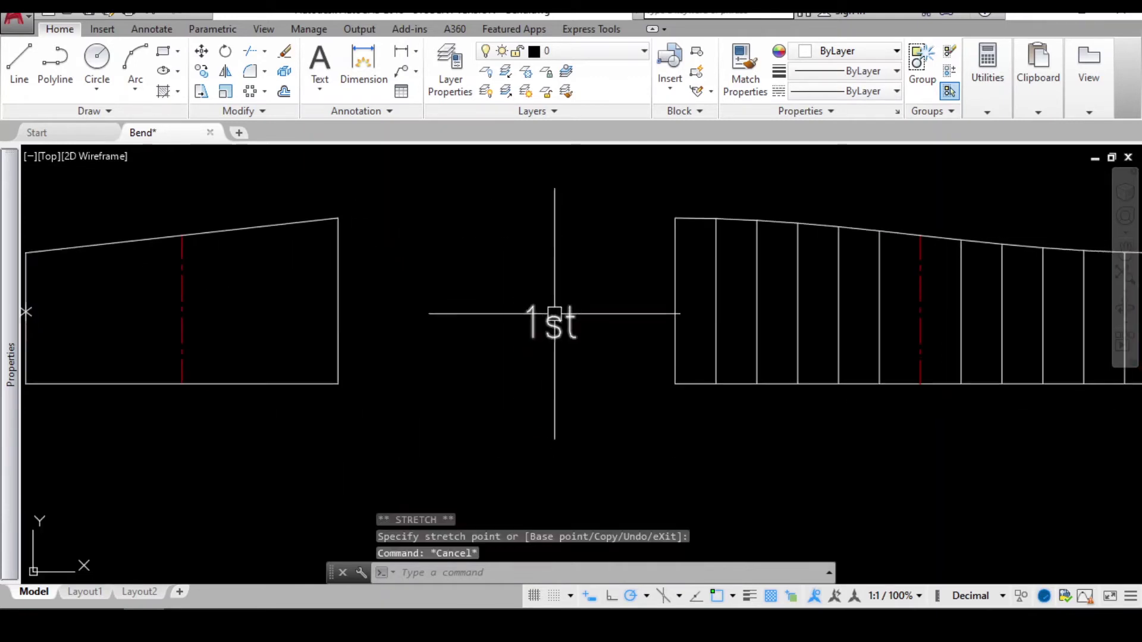
Change the copied set's label text to 2nd
{"action": "double_click", "coordinate": [558, 319]}
{"action": "type", "text": "2"}
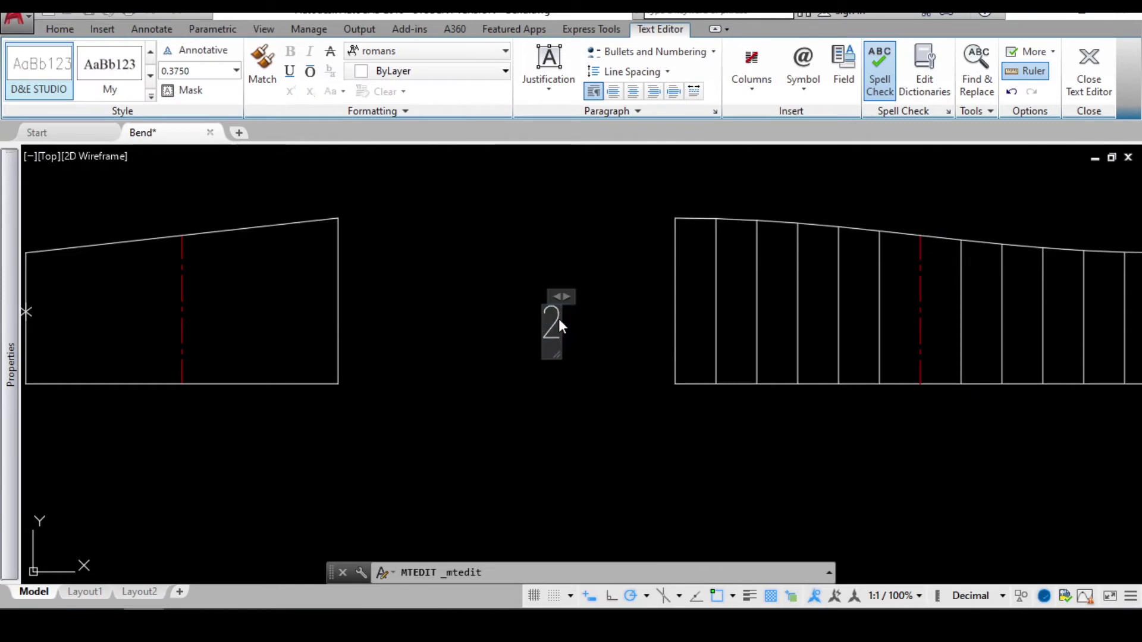
{"action": "type", "text": "nd"}
{"action": "left_click", "coordinate": [580, 273]}
{"action": "scroll", "coordinate": [580, 273], "scroll_direction": "down", "scroll_amount": 5}
{"action": "middle_click_drag", "start_coordinate": [521, 282], "coordinate": [392, 289]}
{"action": "key", "text": "Escape"}
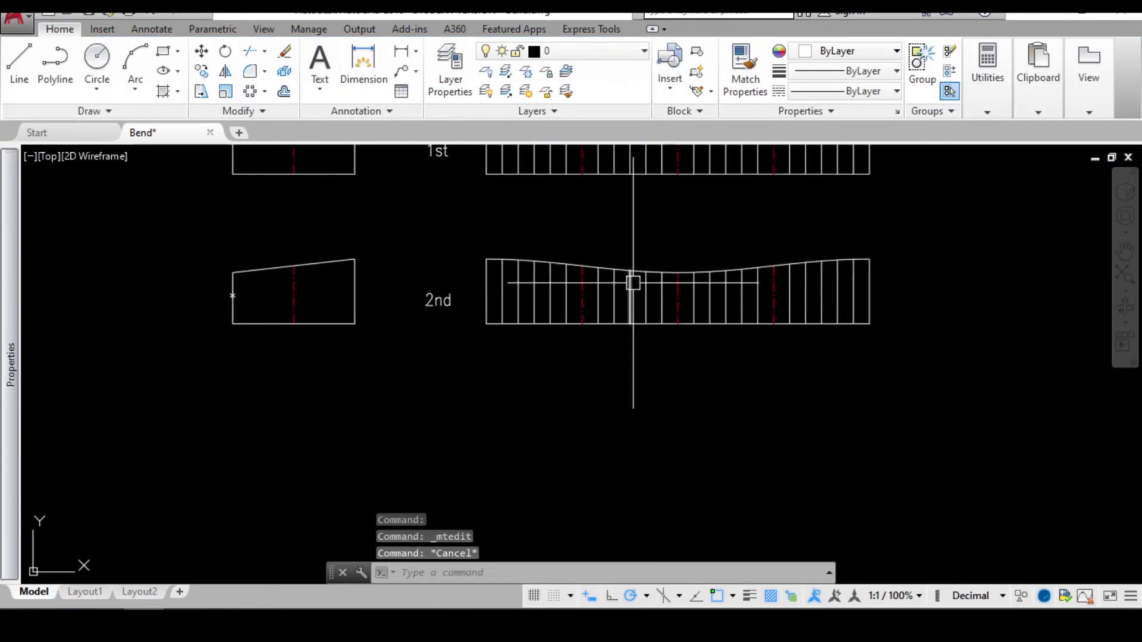
Copy the left half of the 2nd pattern, with curve, division lines and center line, onto the pattern's right end
{"action": "scroll", "coordinate": [661, 282], "scroll_direction": "up", "scroll_amount": 2}
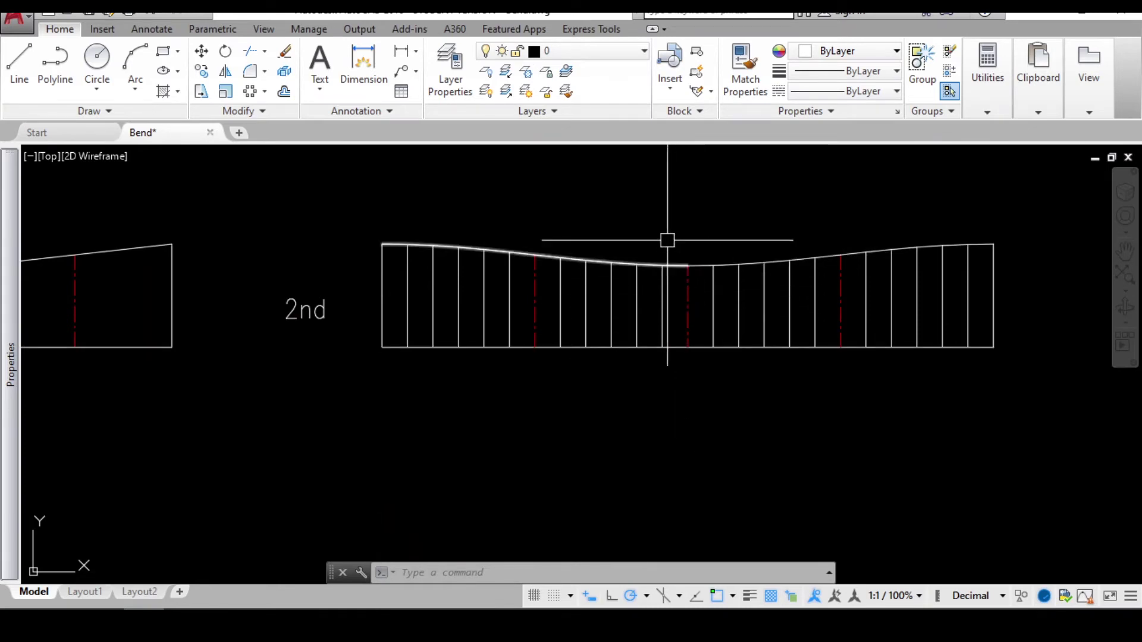
{"action": "middle_click_drag", "start_coordinate": [668, 240], "coordinate": [482, 240]}
{"action": "left_click", "coordinate": [485, 234]}
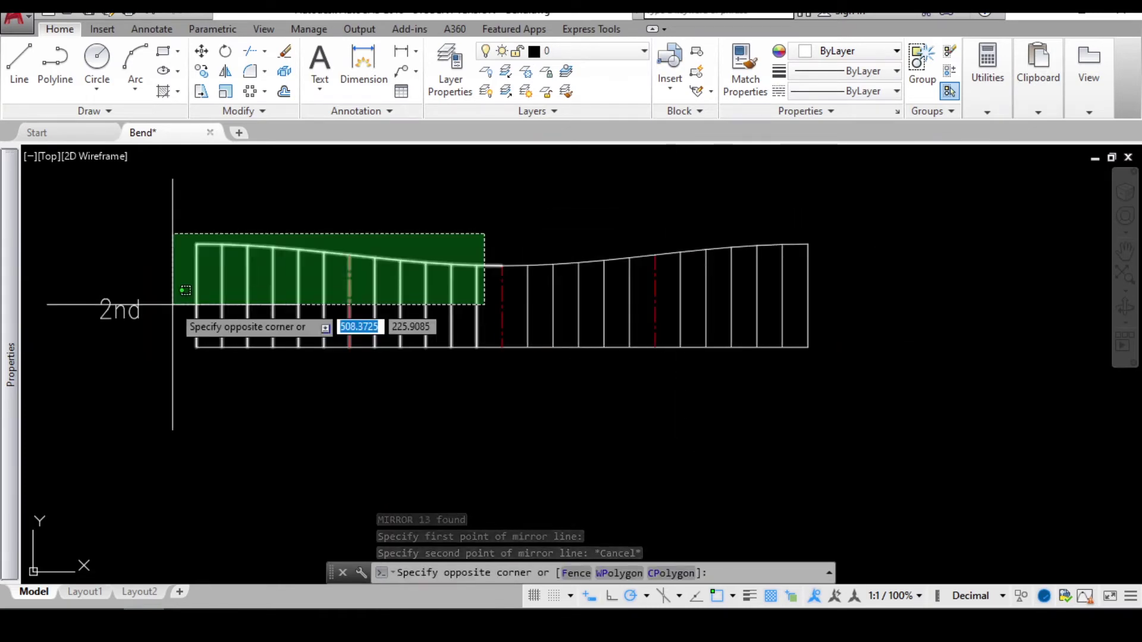
{"action": "left_click", "coordinate": [185, 292]}
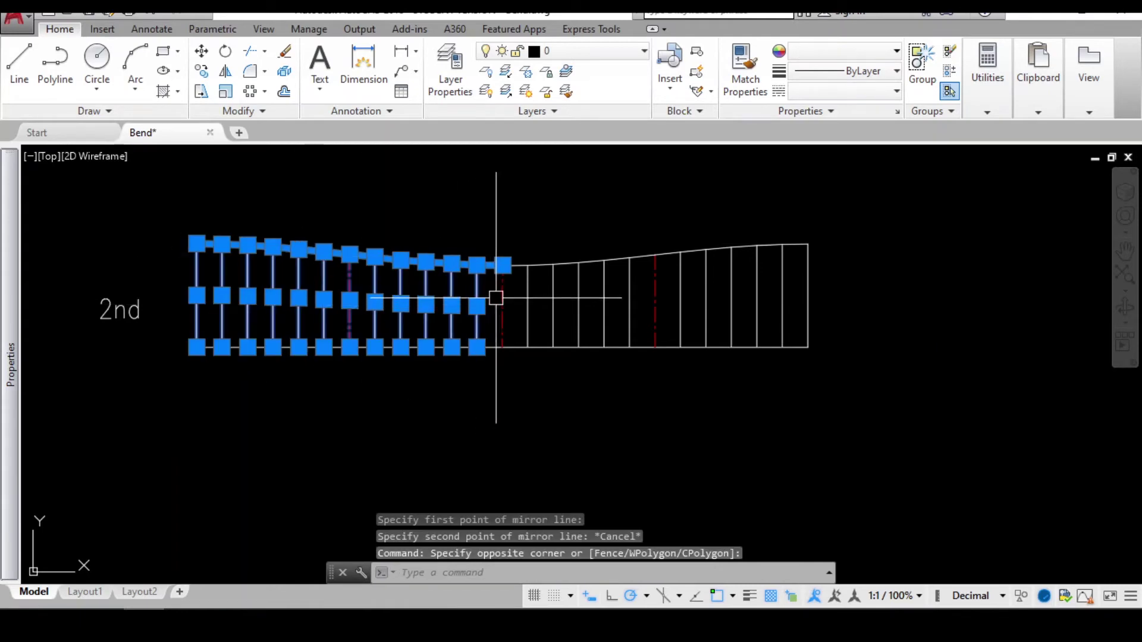
{"action": "left_click", "coordinate": [499, 298]}
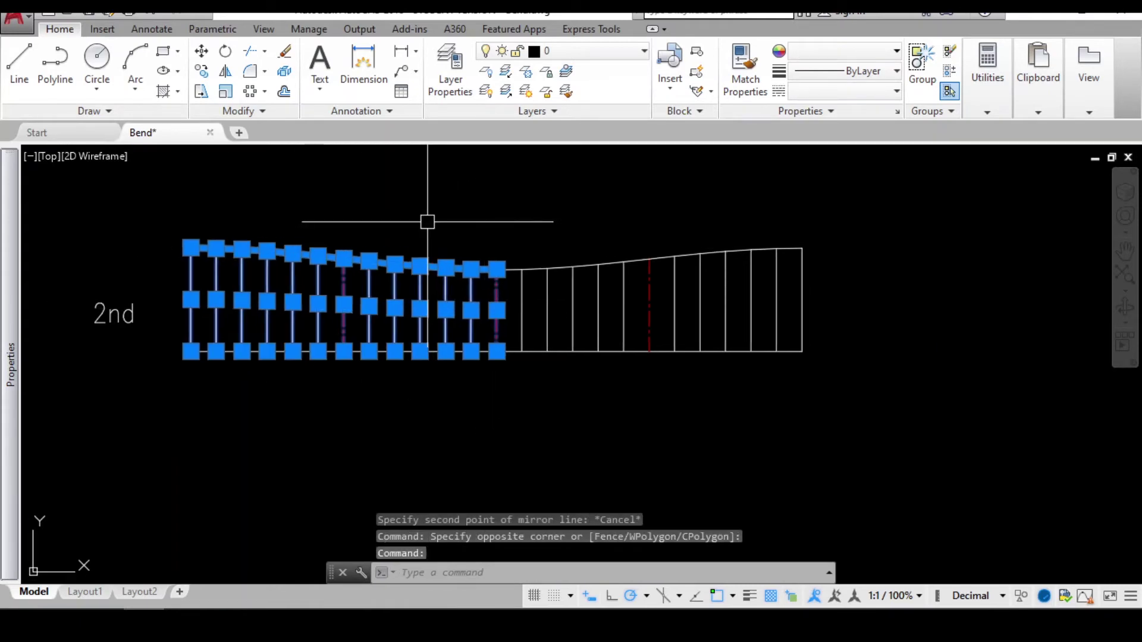
{"action": "type", "text": "co"}
{"action": "key", "text": "Return"}
{"action": "left_click", "coordinate": [190, 247]}
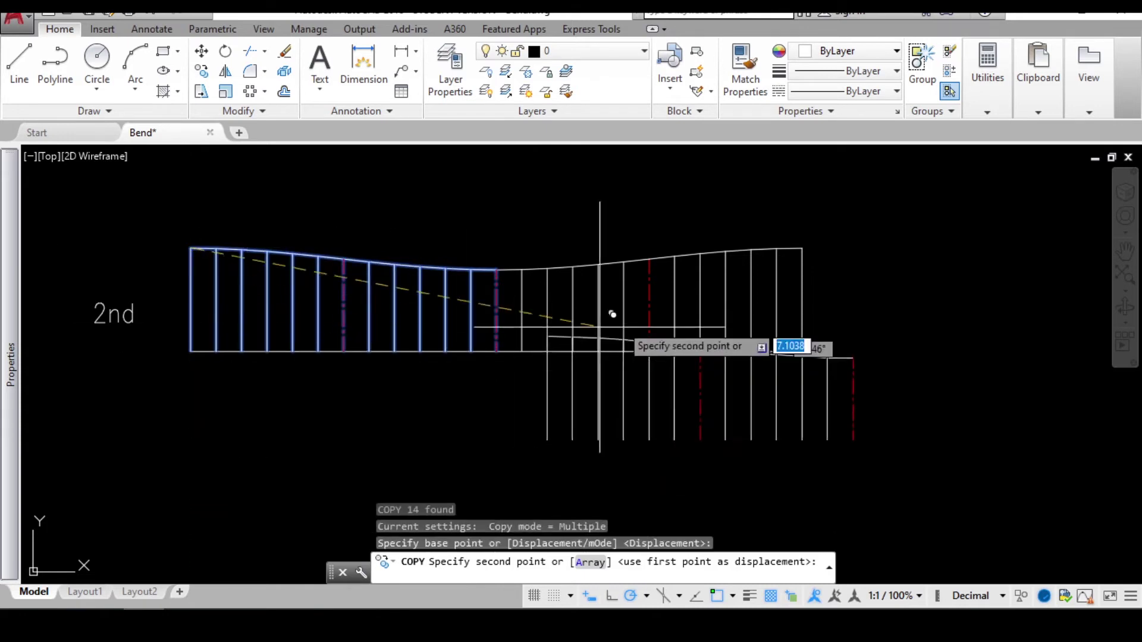
{"action": "key", "text": "Escape"}
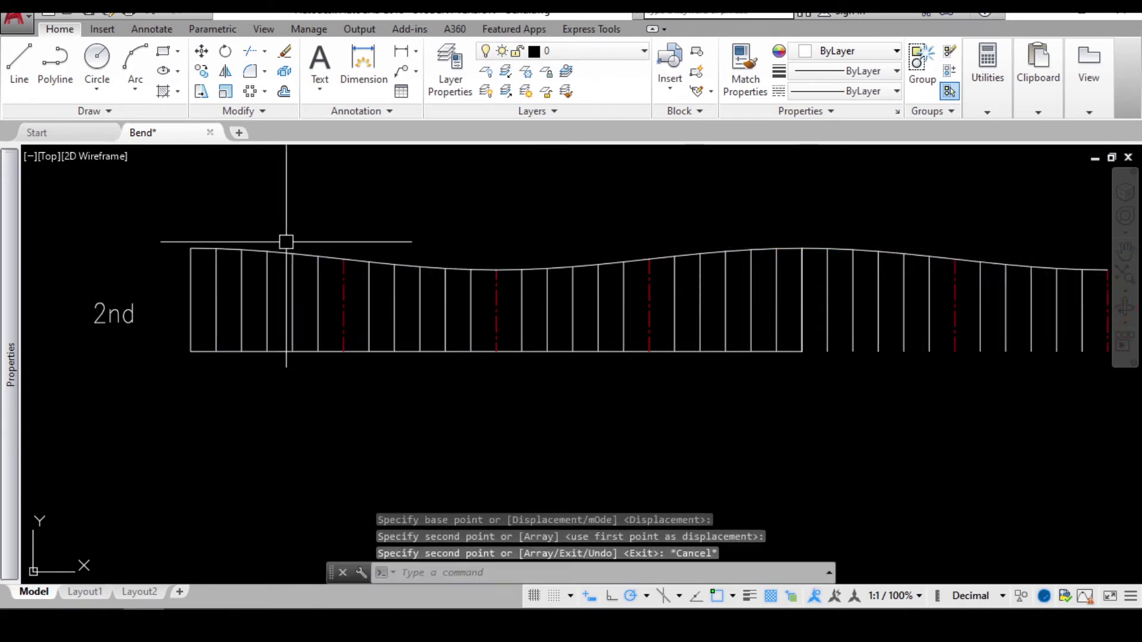
Erase the original left-half division lines and the left-half curve of the 2nd pattern
{"action": "left_click", "coordinate": [159, 214]}
{"action": "left_click", "coordinate": [493, 368]}
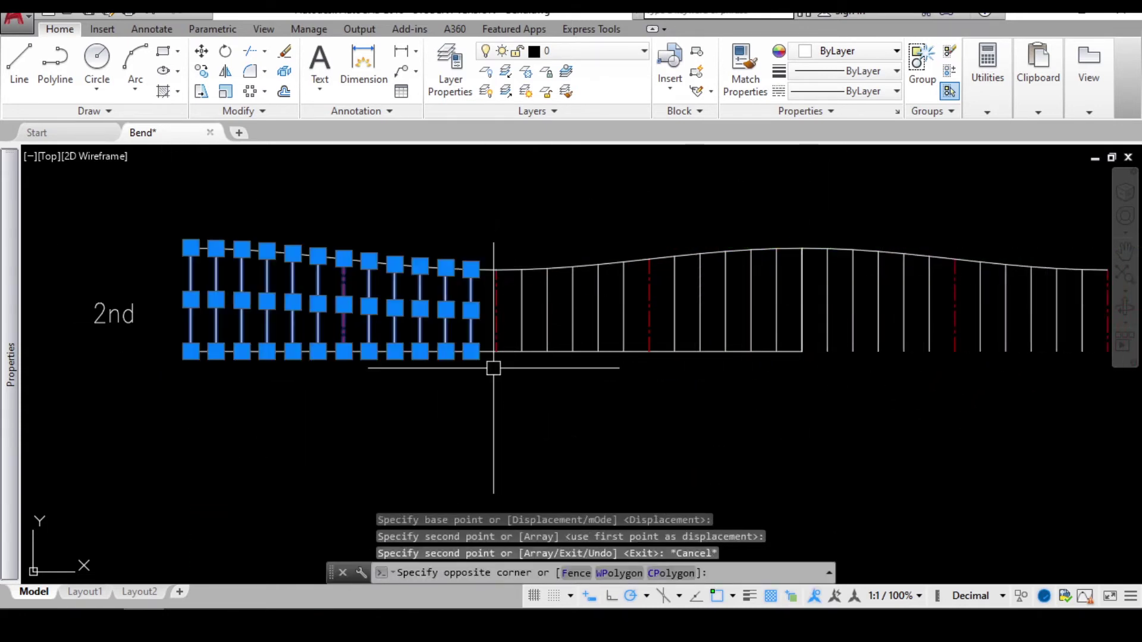
{"action": "type", "text": "e"}
{"action": "key", "text": "Return"}
{"action": "left_click", "coordinate": [470, 268]}
{"action": "key", "text": "Return"}
{"action": "middle_click_drag", "start_coordinate": [465, 337], "coordinate": [345, 305]}
{"action": "scroll", "coordinate": [345, 304], "scroll_direction": "down", "scroll_amount": 2}
{"action": "type", "text": "tr"}
{"action": "key", "text": "Return"}
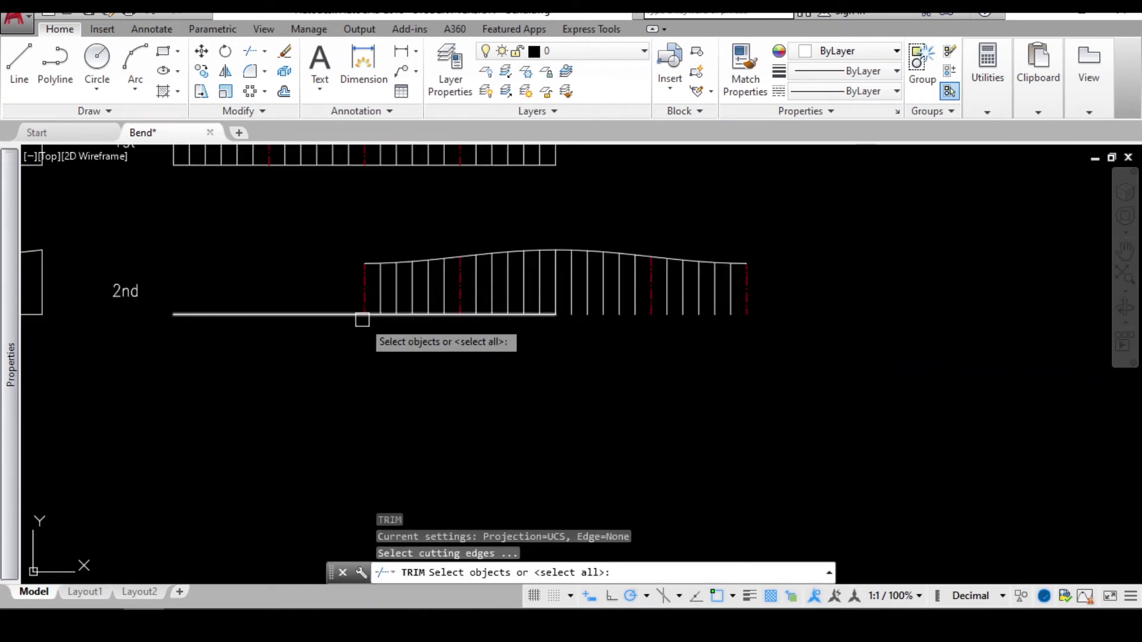
{"action": "key", "text": "Escape"}
{"action": "type", "text": "f"}
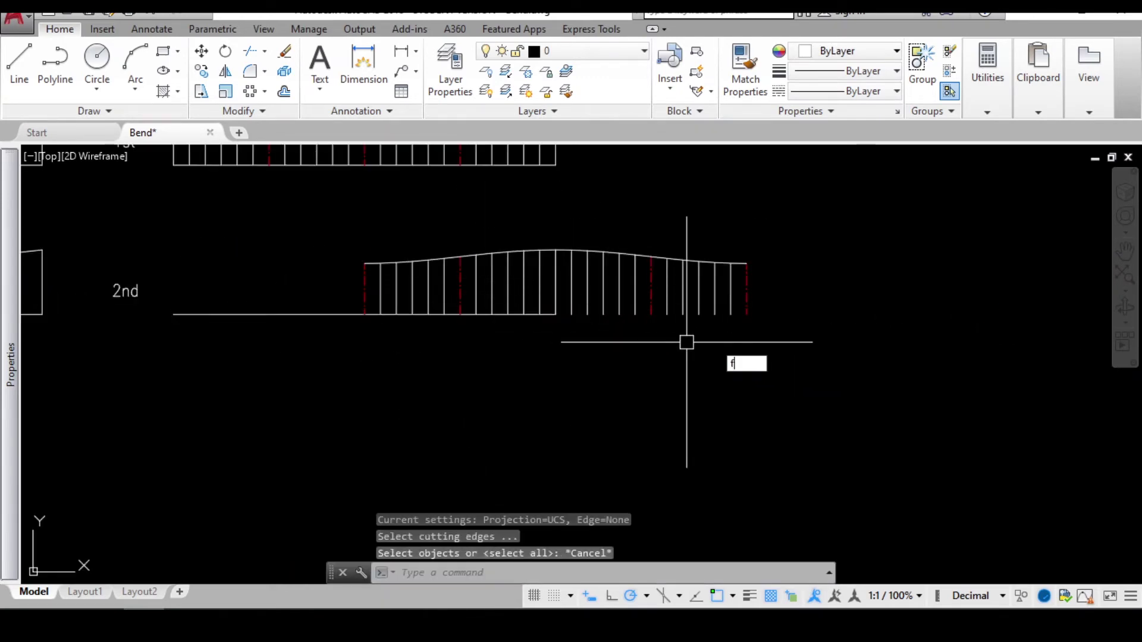
{"action": "key", "text": "Return"}
{"action": "left_click", "coordinate": [747, 299]}
{"action": "scroll", "coordinate": [553, 314], "scroll_direction": "up", "scroll_amount": 2}
{"action": "key", "text": "Escape"}
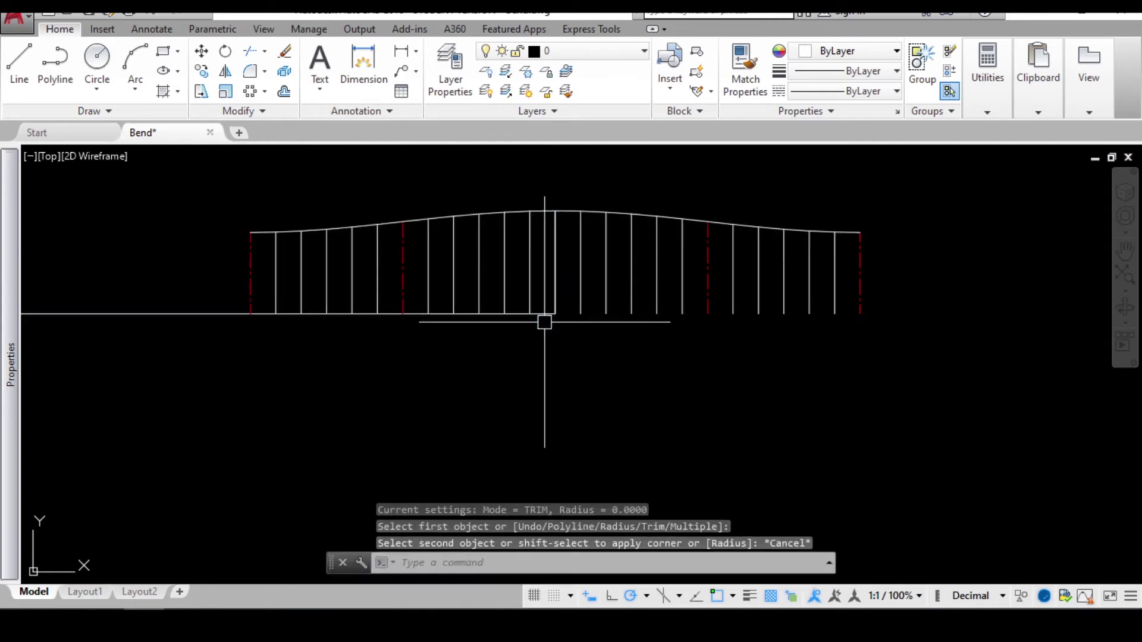
Fillet the 2nd pattern's baseline to its right and left red end lines so it spans the shifted pattern exactly
{"action": "key", "text": "Return"}
{"action": "left_click", "coordinate": [545, 314]}
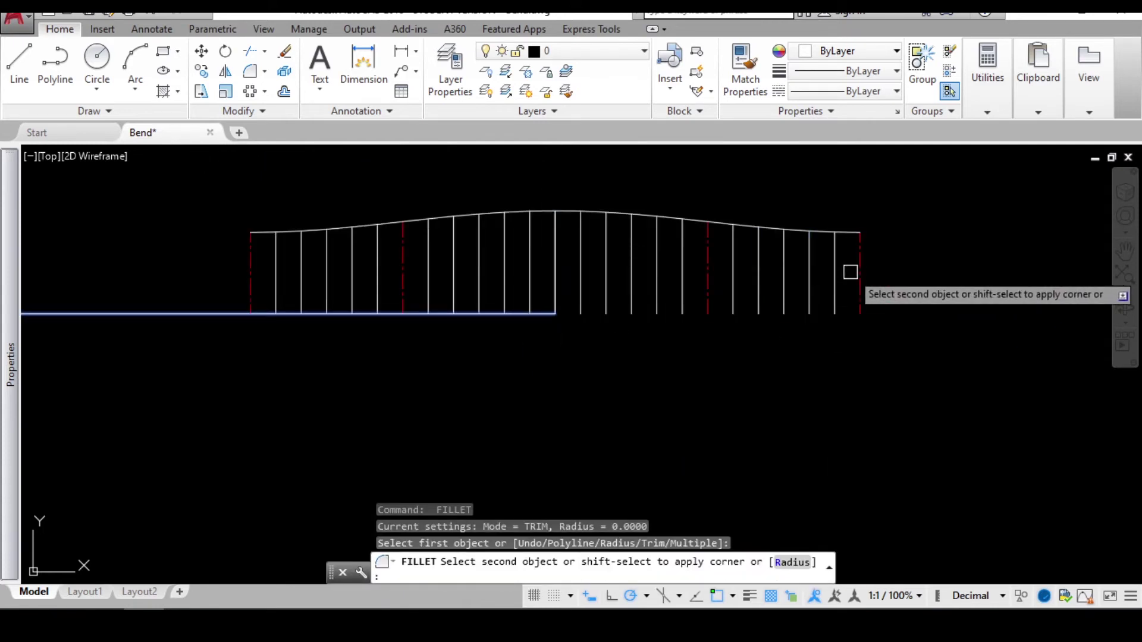
{"action": "left_click", "coordinate": [861, 275]}
{"action": "key", "text": "Return"}
{"action": "left_click", "coordinate": [250, 288]}
{"action": "left_click", "coordinate": [258, 311]}
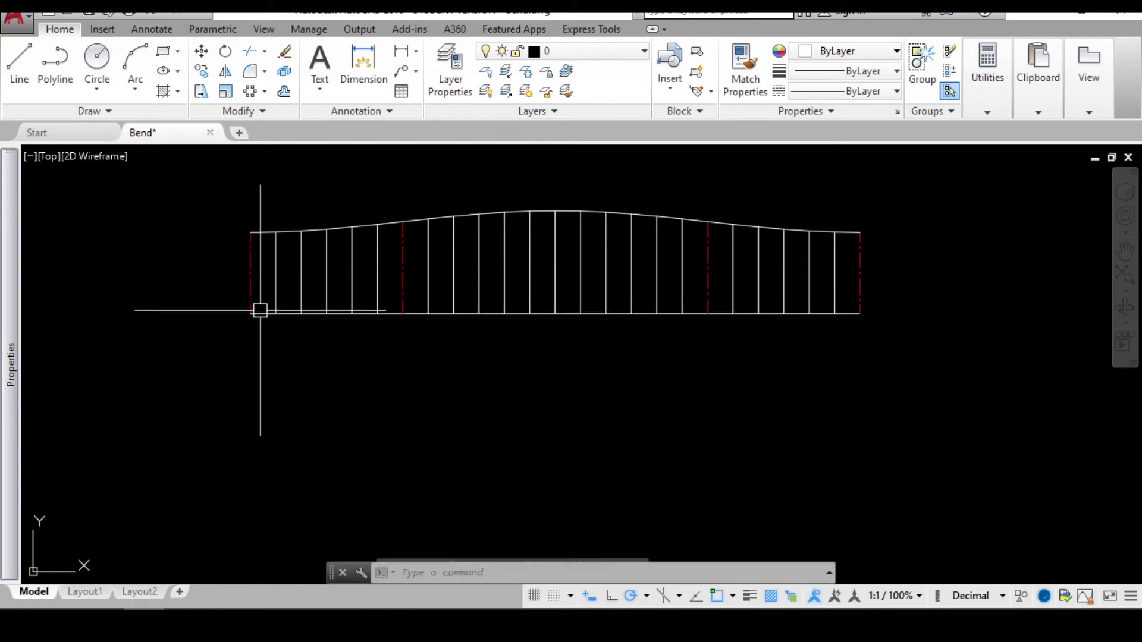
{"action": "key", "text": "Escape"}
Move the whole 2nd pattern left so it sits roughly beneath the 1st pattern
{"action": "scroll", "coordinate": [520, 275], "scroll_direction": "down", "scroll_amount": 3}
{"action": "left_click", "coordinate": [564, 246]}
{"action": "left_click", "coordinate": [278, 363]}
{"action": "scroll", "coordinate": [397, 374], "scroll_direction": "down", "scroll_amount": 2}
{"action": "middle_click_drag", "start_coordinate": [392, 375], "coordinate": [473, 360]}
{"action": "type", "text": "m"}
{"action": "key", "text": "Return"}
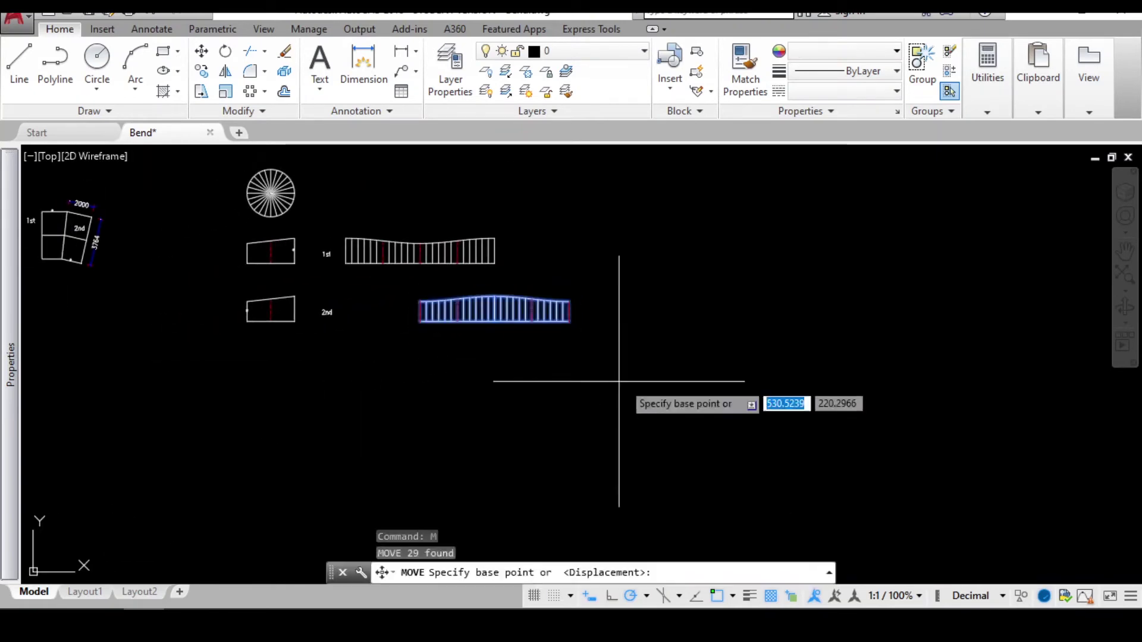
{"action": "left_click", "coordinate": [626, 382]}
{"action": "key", "text": "Escape"}
Draw a vertical construction line through the left edge of the 1st pattern
{"action": "type", "text": "xl"}
{"action": "key", "text": "Return"}
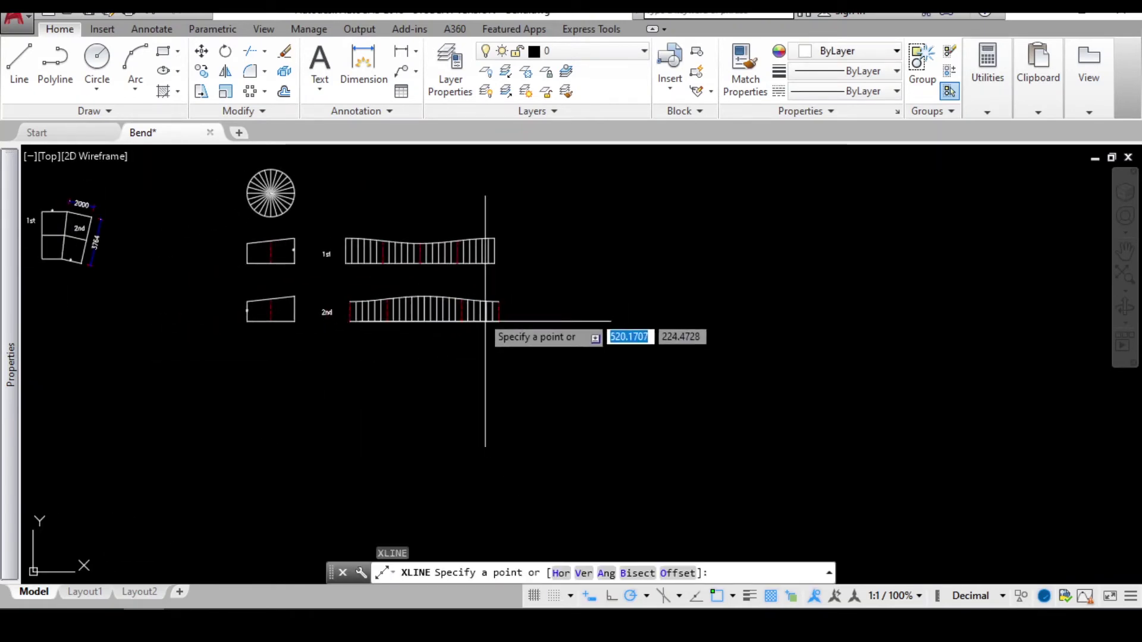
{"action": "type", "text": "v"}
{"action": "key", "text": "Return"}
{"action": "scroll", "coordinate": [365, 250], "scroll_direction": "up", "scroll_amount": 5}
{"action": "key", "text": "Escape"}
Move the 2nd pattern so its left edge lies exactly on the vertical construction line
{"action": "scroll", "coordinate": [311, 420], "scroll_direction": "down", "scroll_amount": 2}
{"action": "left_click", "coordinate": [306, 382]}
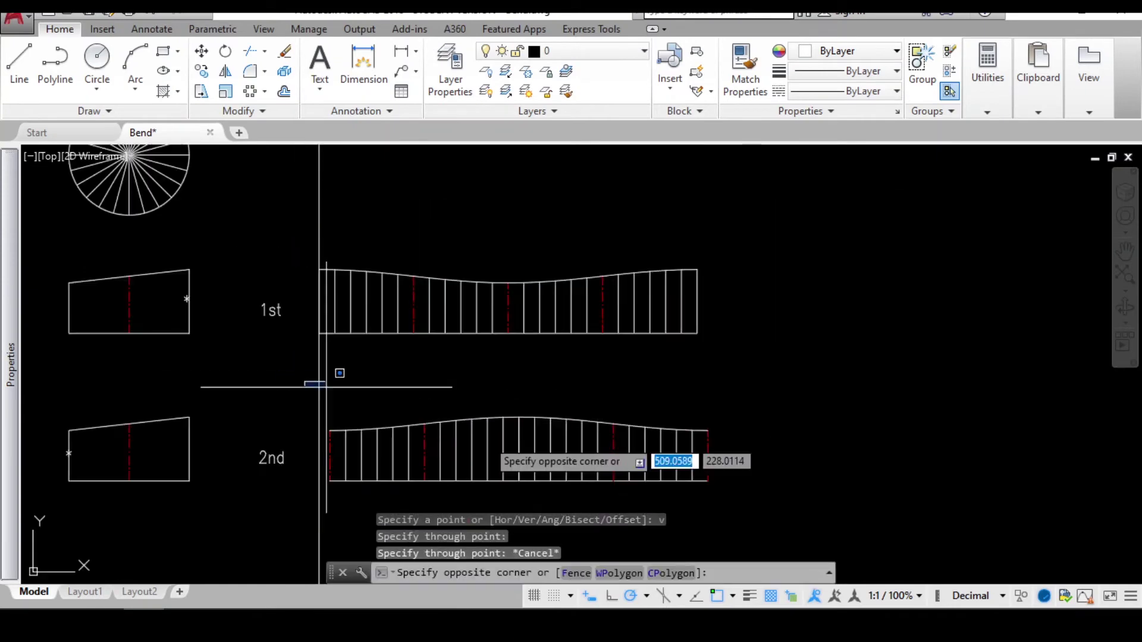
{"action": "left_click", "coordinate": [823, 548]}
{"action": "middle_click_drag", "start_coordinate": [824, 548], "coordinate": [861, 499]}
{"action": "type", "text": "m"}
{"action": "key", "text": "Return"}
{"action": "scroll", "coordinate": [339, 387], "scroll_direction": "up", "scroll_amount": 4}
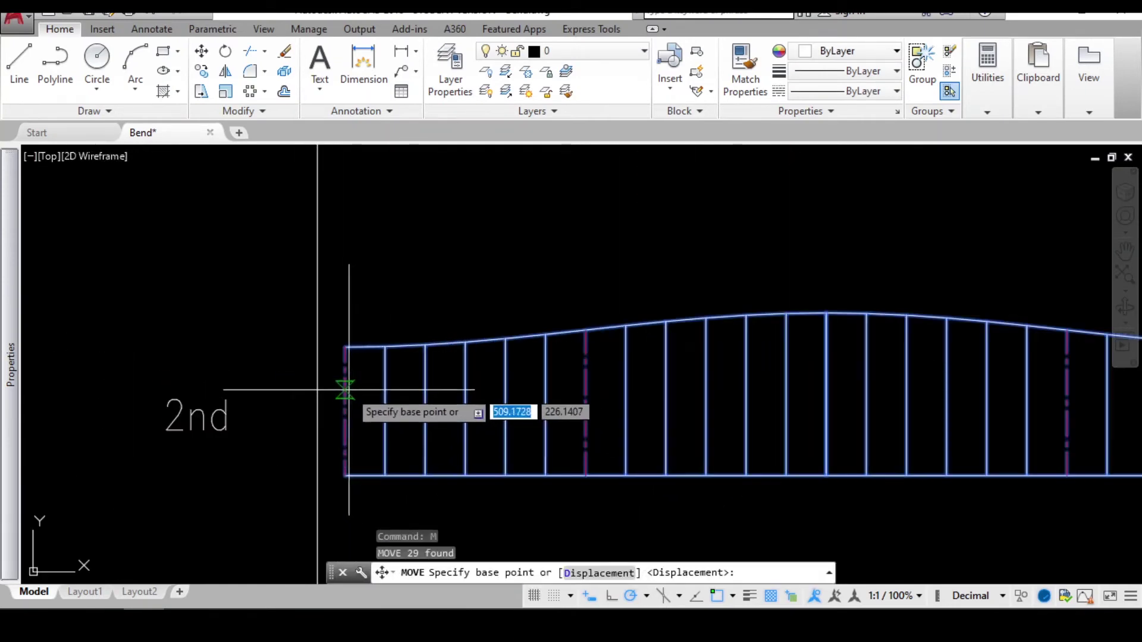
{"action": "left_click", "coordinate": [331, 377]}
{"action": "key", "text": "Escape"}
Erase the vertical construction line
{"action": "left_click", "coordinate": [351, 286]}
{"action": "left_click", "coordinate": [267, 262]}
{"action": "type", "text": "e"}
{"action": "key", "text": "Return"}
Compare the aligned 1st and 2nd patterns with their trapezoid views and seam markers
{"action": "scroll", "coordinate": [395, 275], "scroll_direction": "down", "scroll_amount": 6}
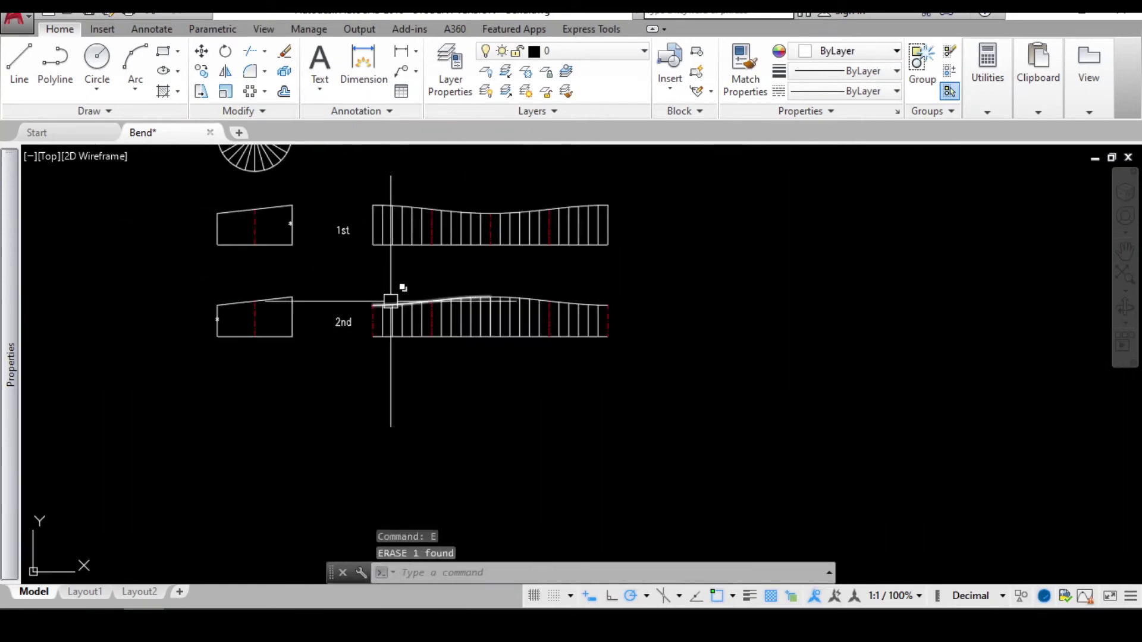
{"action": "scroll", "coordinate": [402, 306], "scroll_direction": "up", "scroll_amount": 2}
{"action": "middle_click_drag", "start_coordinate": [403, 306], "coordinate": [427, 373]}
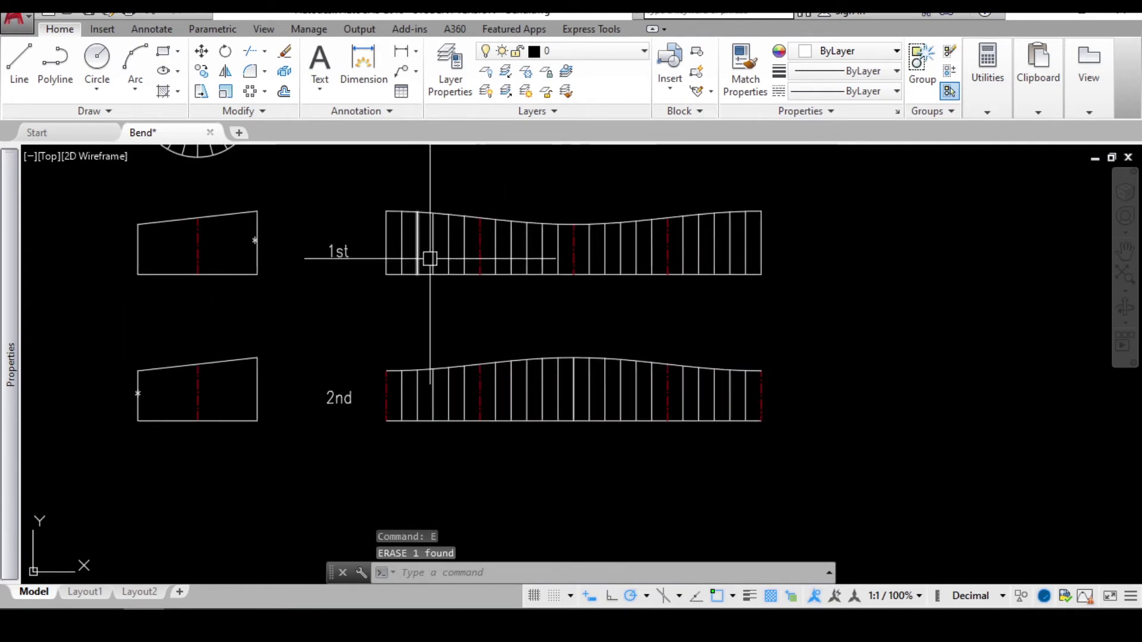
{"action": "middle_click_drag", "start_coordinate": [467, 272], "coordinate": [469, 284]}
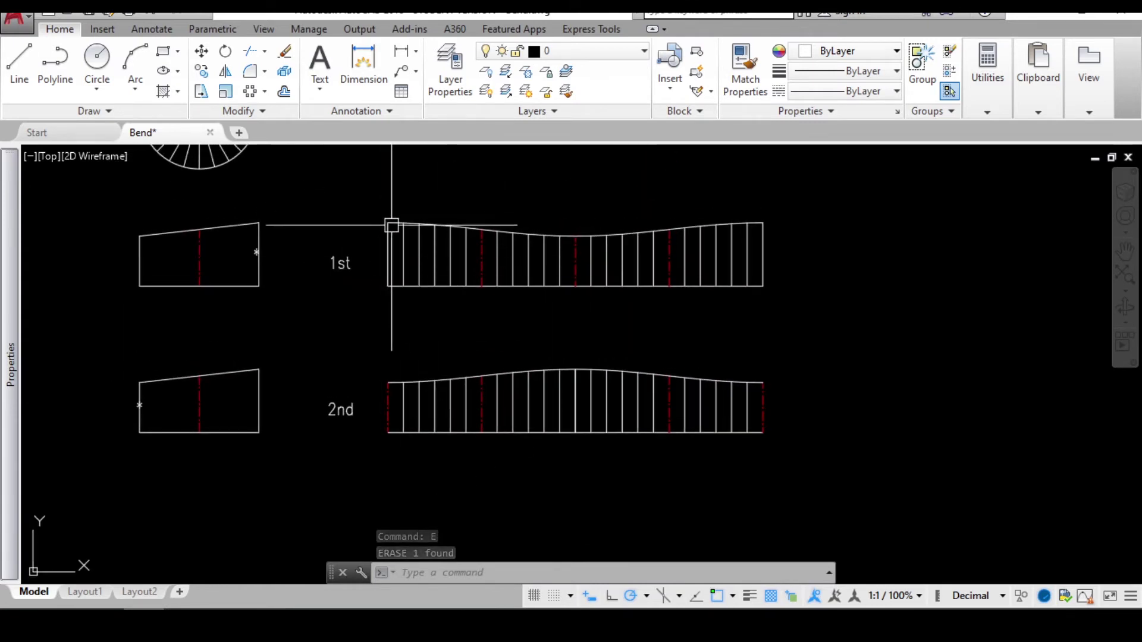
{"action": "scroll", "coordinate": [395, 289], "scroll_direction": "down", "scroll_amount": 1}
{"action": "scroll", "coordinate": [428, 262], "scroll_direction": "down", "scroll_amount": 2}
{"action": "scroll", "coordinate": [430, 379], "scroll_direction": "up", "scroll_amount": 3}
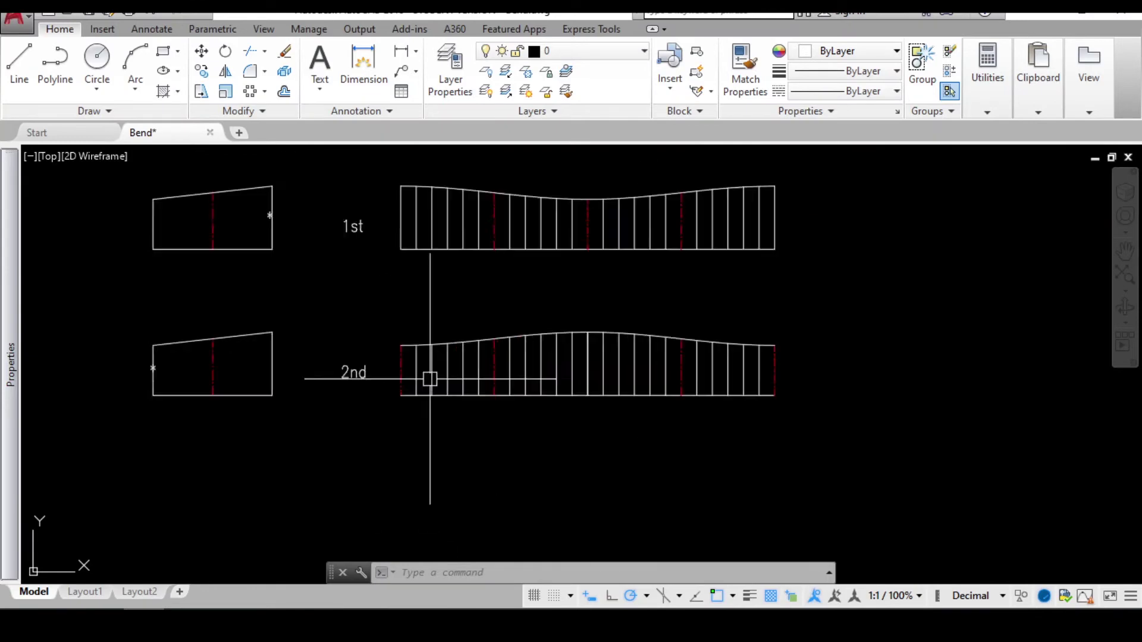
Match the properties of the 2nd pattern's solid white curve onto its red left end line
{"action": "scroll", "coordinate": [431, 379], "scroll_direction": "up", "scroll_amount": 2}
{"action": "middle_click_drag", "start_coordinate": [403, 379], "coordinate": [430, 358]}
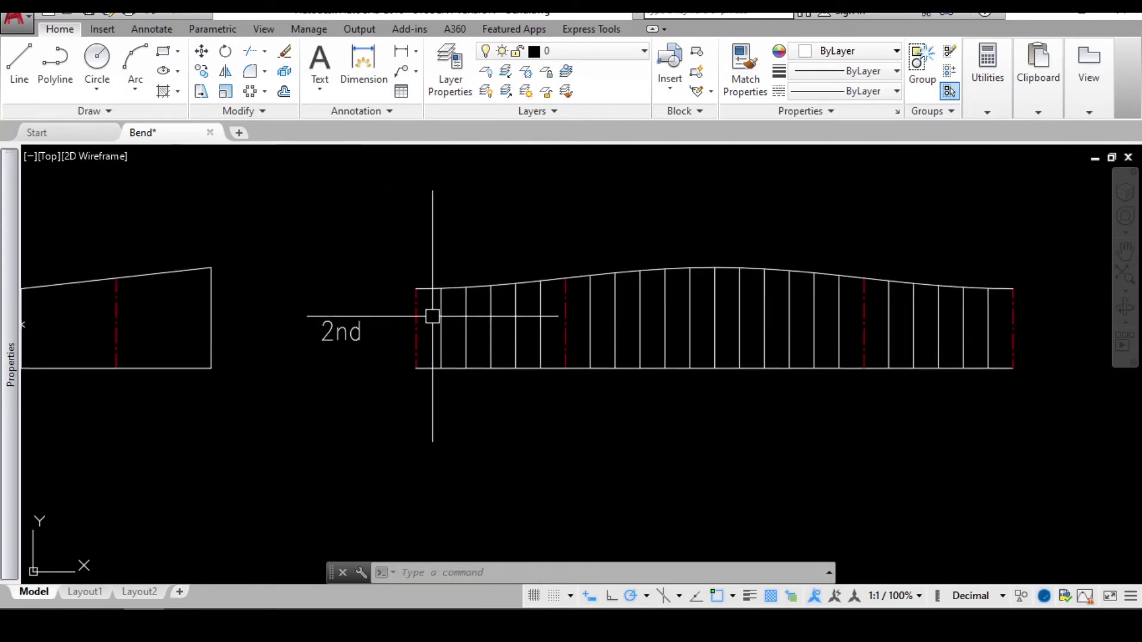
{"action": "type", "text": "ma"}
{"action": "key", "text": "Return"}
{"action": "key", "text": "Escape"}
{"action": "type", "text": "ma"}
{"action": "key", "text": "Return"}
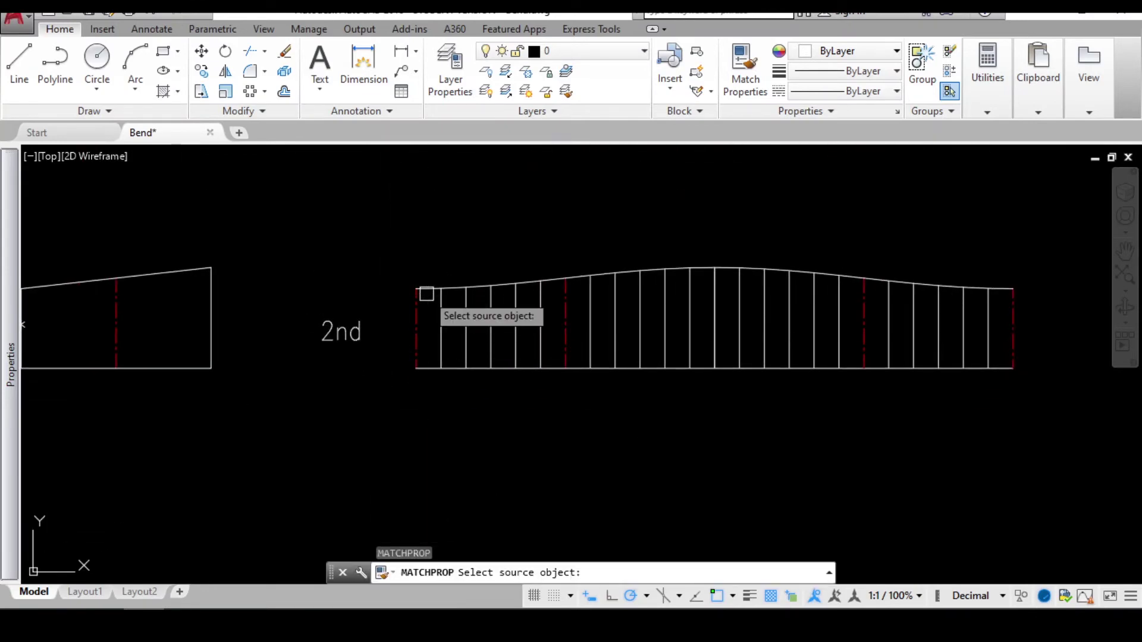
{"action": "scroll", "coordinate": [427, 292], "scroll_direction": "up", "scroll_amount": 2}
{"action": "left_click", "coordinate": [431, 286]}
{"action": "left_click", "coordinate": [409, 323]}
Apply the same matched curve properties to the red right end line of the 2nd pattern
{"action": "scroll", "coordinate": [399, 345], "scroll_direction": "down", "scroll_amount": 2}
{"action": "scroll", "coordinate": [794, 350], "scroll_direction": "up", "scroll_amount": 2}
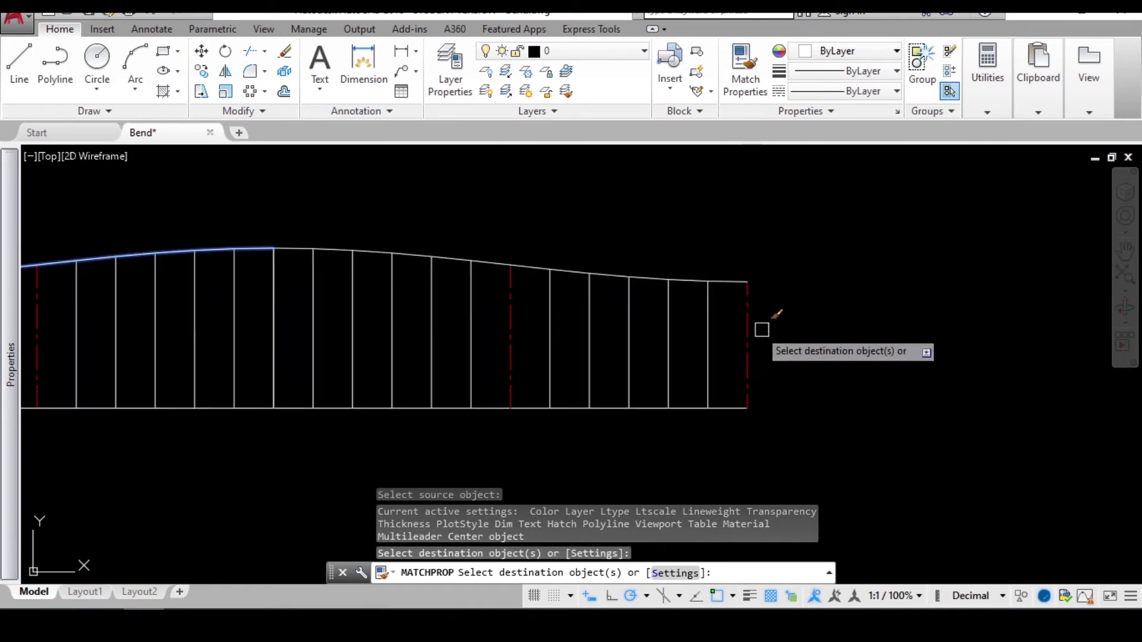
{"action": "left_click", "coordinate": [748, 327]}
{"action": "scroll", "coordinate": [759, 338], "scroll_direction": "down", "scroll_amount": 3}
{"action": "scroll", "coordinate": [612, 244], "scroll_direction": "up", "scroll_amount": 2}
{"action": "middle_click_drag", "start_coordinate": [603, 286], "coordinate": [599, 312]}
{"action": "key", "text": "Escape"}
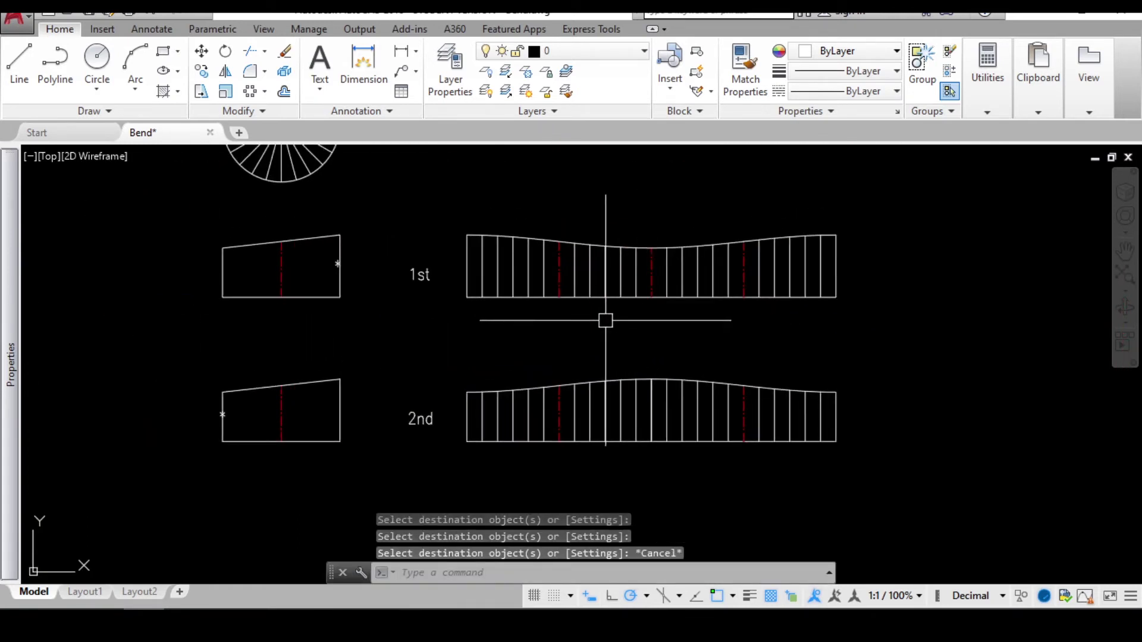
Add a linear dimension for the 1st pattern's baseline length, placed just below it
{"action": "key", "text": "Return"}
{"action": "key", "text": "Return"}
{"action": "scroll", "coordinate": [605, 319], "scroll_direction": "up", "scroll_amount": 2}
{"action": "left_click", "coordinate": [609, 283]}
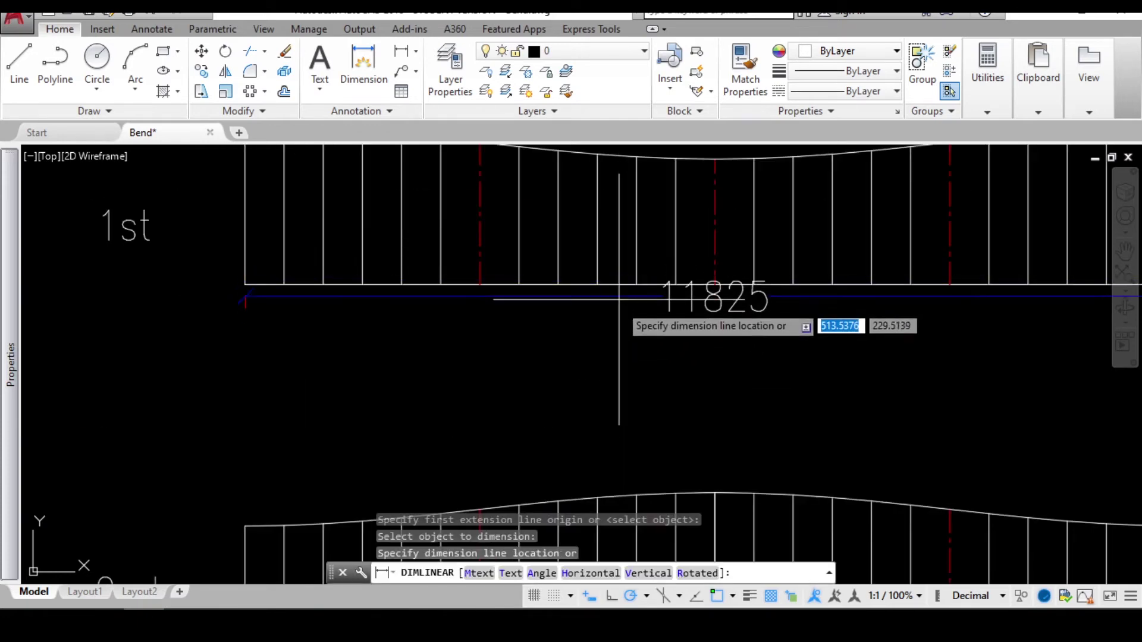
{"action": "left_click", "coordinate": [616, 348]}
{"action": "scroll", "coordinate": [611, 282], "scroll_direction": "down", "scroll_amount": 2}
{"action": "key", "text": "Escape"}
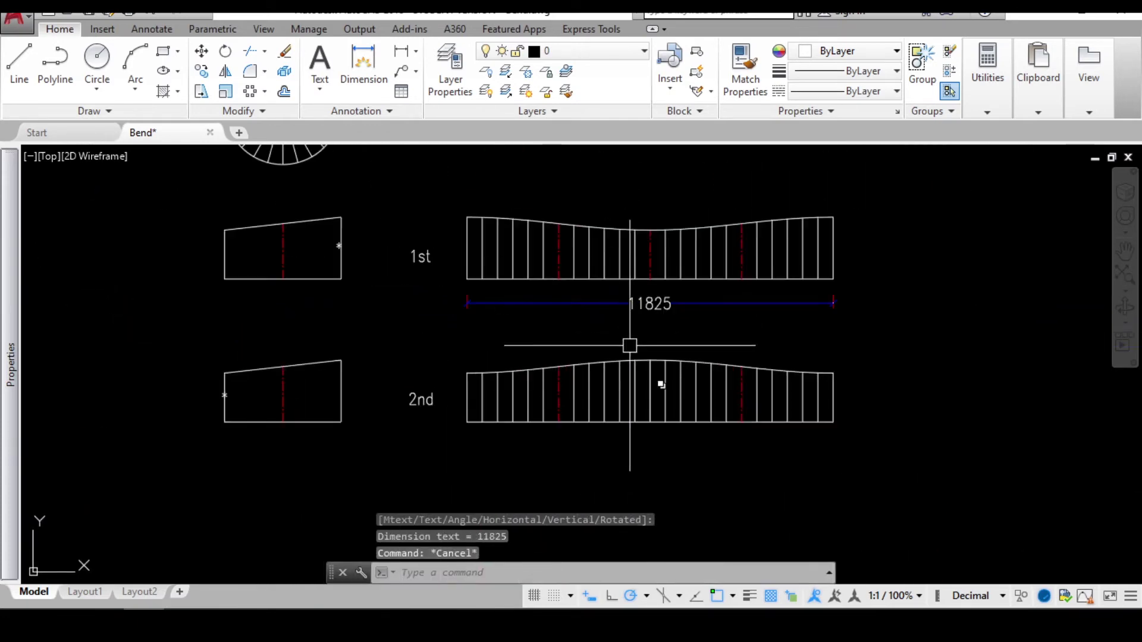
Add a linear dimension for the 2nd pattern's baseline length, placed just below it
{"action": "key", "text": "Return"}
{"action": "key", "text": "Return"}
{"action": "scroll", "coordinate": [662, 422], "scroll_direction": "up", "scroll_amount": 2}
{"action": "left_click", "coordinate": [659, 419]}
{"action": "left_click", "coordinate": [658, 458]}
{"action": "scroll", "coordinate": [658, 459], "scroll_direction": "down", "scroll_amount": 2}
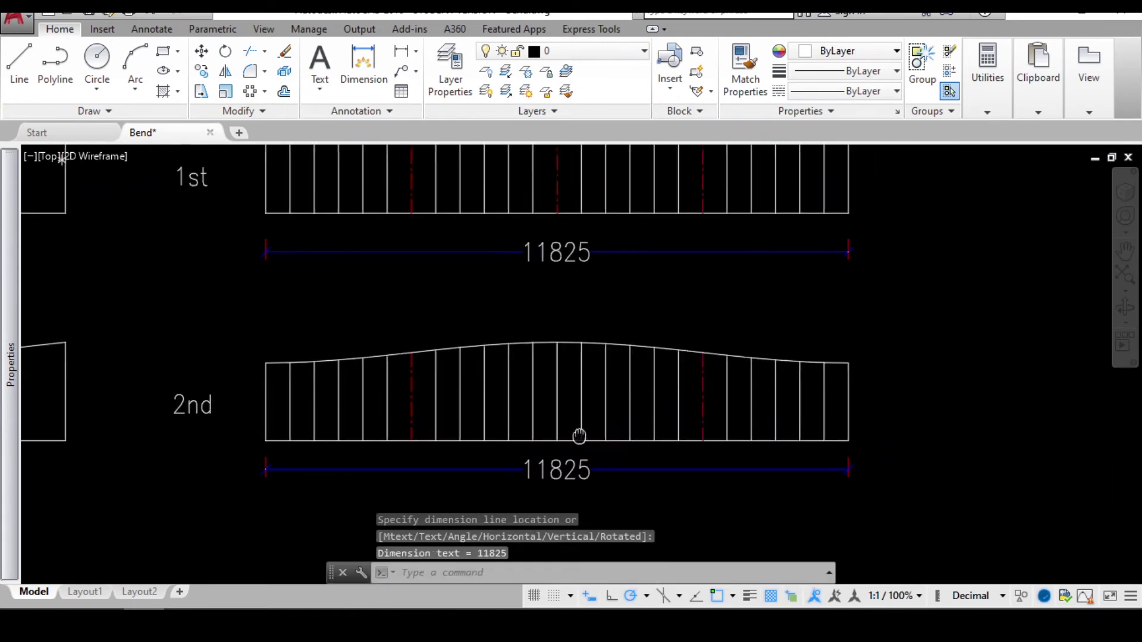
Add a linear dimension for the height of the 1st pattern's right end line, placed just outside it
{"action": "key", "text": "Return"}
{"action": "middle_click_drag", "start_coordinate": [826, 219], "coordinate": [686, 396]}
{"action": "key", "text": "Return"}
{"action": "left_click", "coordinate": [710, 332]}
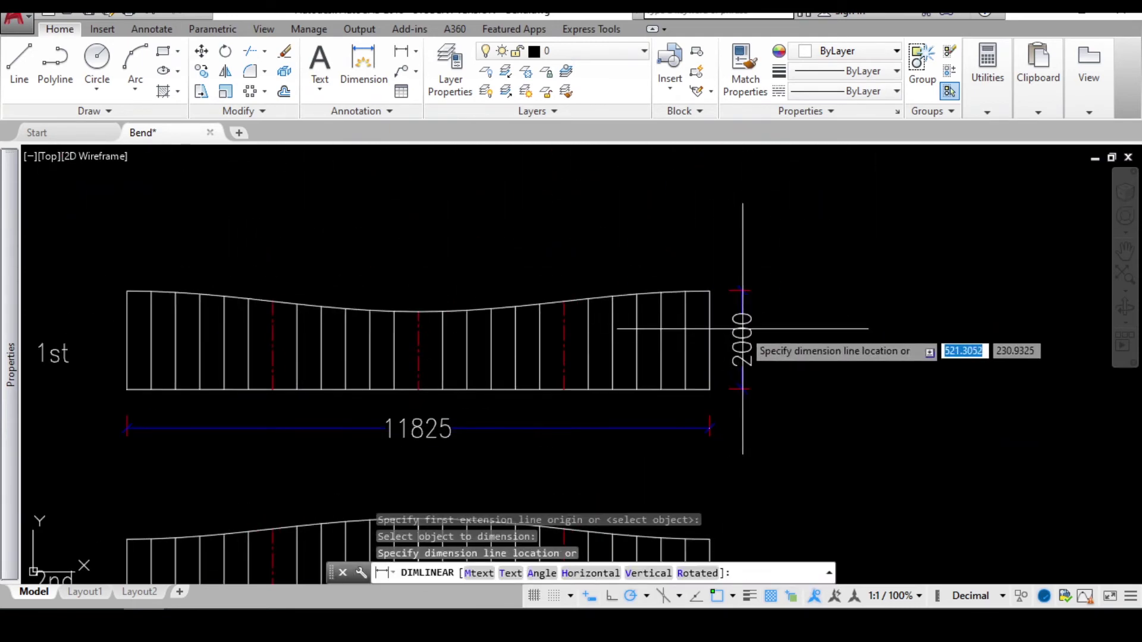
{"action": "left_click", "coordinate": [747, 329]}
{"action": "middle_click_drag", "start_coordinate": [747, 328], "coordinate": [736, 256]}
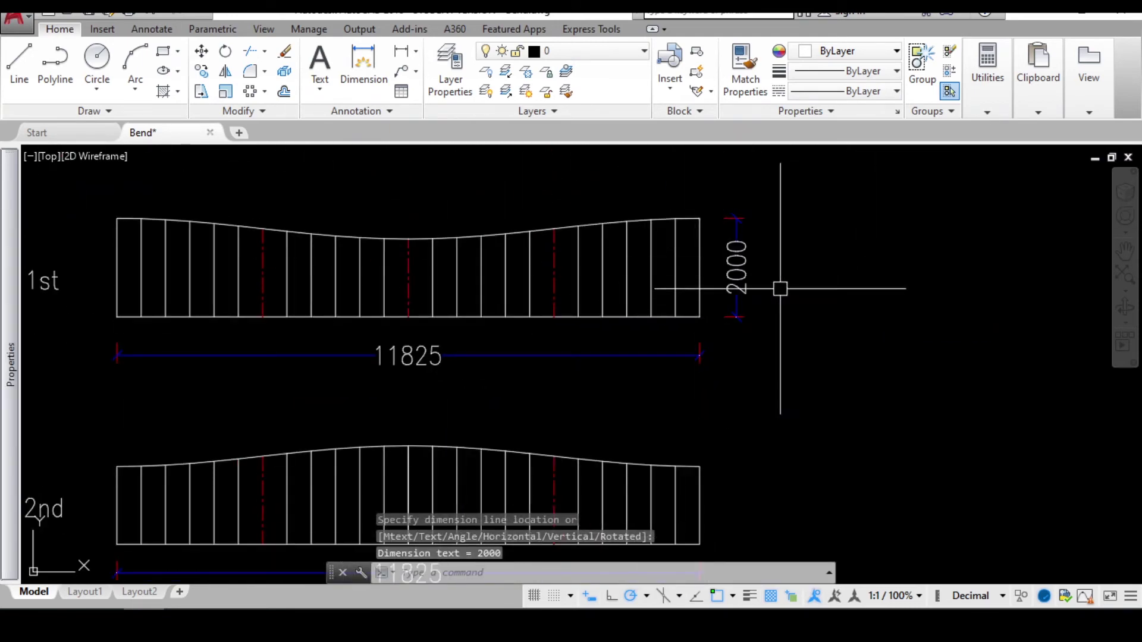
Add a linear dimension for the height of the 2nd pattern's right end line, placed just outside it
{"action": "middle_click_drag", "start_coordinate": [753, 319], "coordinate": [726, 249]}
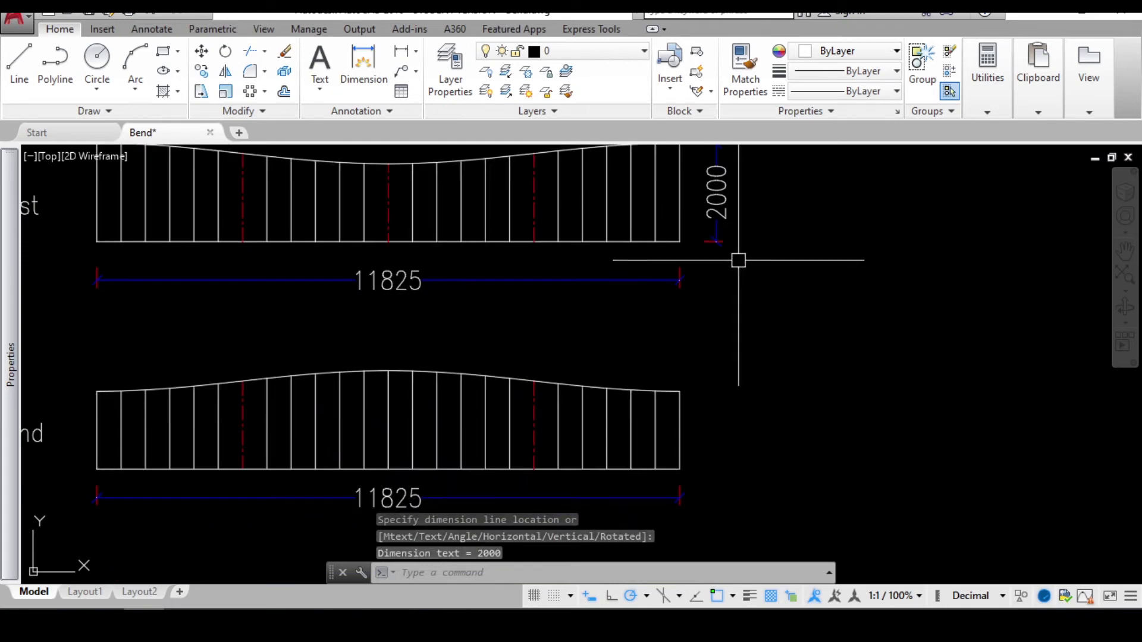
{"action": "scroll", "coordinate": [744, 297], "scroll_direction": "down", "scroll_amount": 2}
{"action": "scroll", "coordinate": [714, 369], "scroll_direction": "up", "scroll_amount": 2}
{"action": "key", "text": "Escape"}
{"action": "key", "text": "Return"}
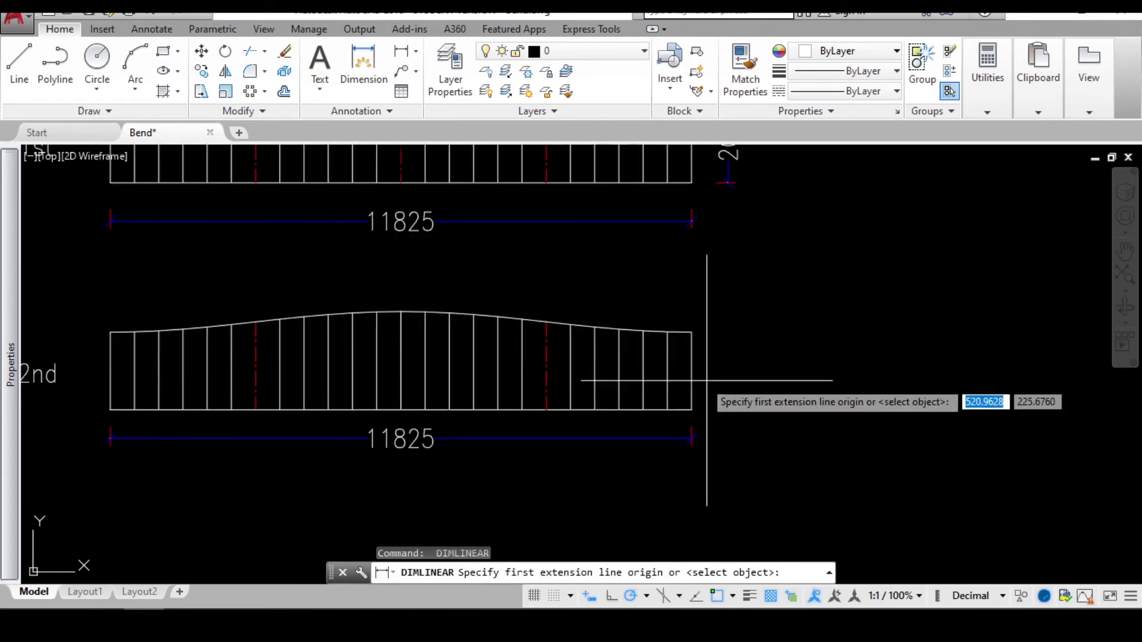
{"action": "key", "text": "Return"}
{"action": "left_click", "coordinate": [693, 373]}
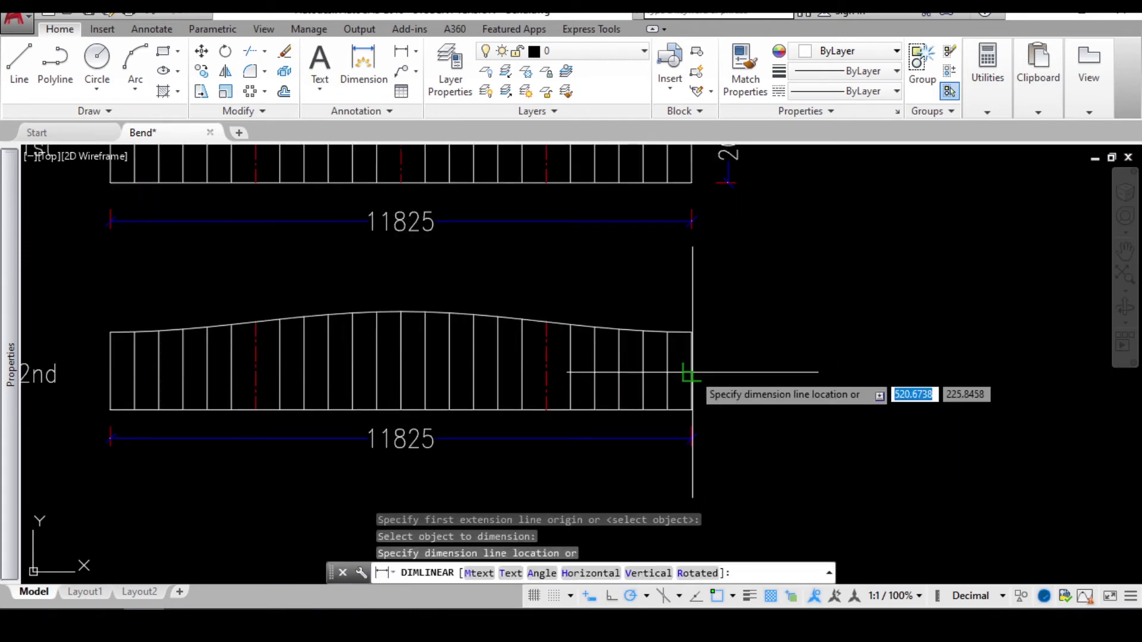
{"action": "left_click", "coordinate": [745, 375]}
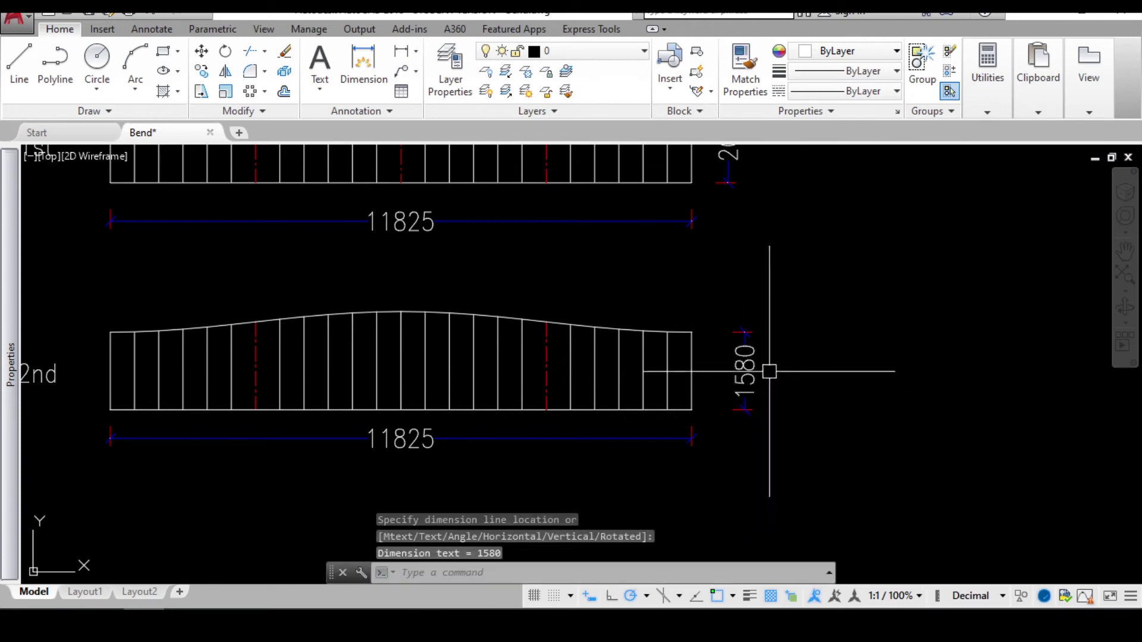
Draw a horizontal construction line through the upper left corner of the 1st pattern
{"action": "scroll", "coordinate": [768, 370], "scroll_direction": "down", "scroll_amount": 1}
{"action": "type", "text": "xl"}
{"action": "key", "text": "Return"}
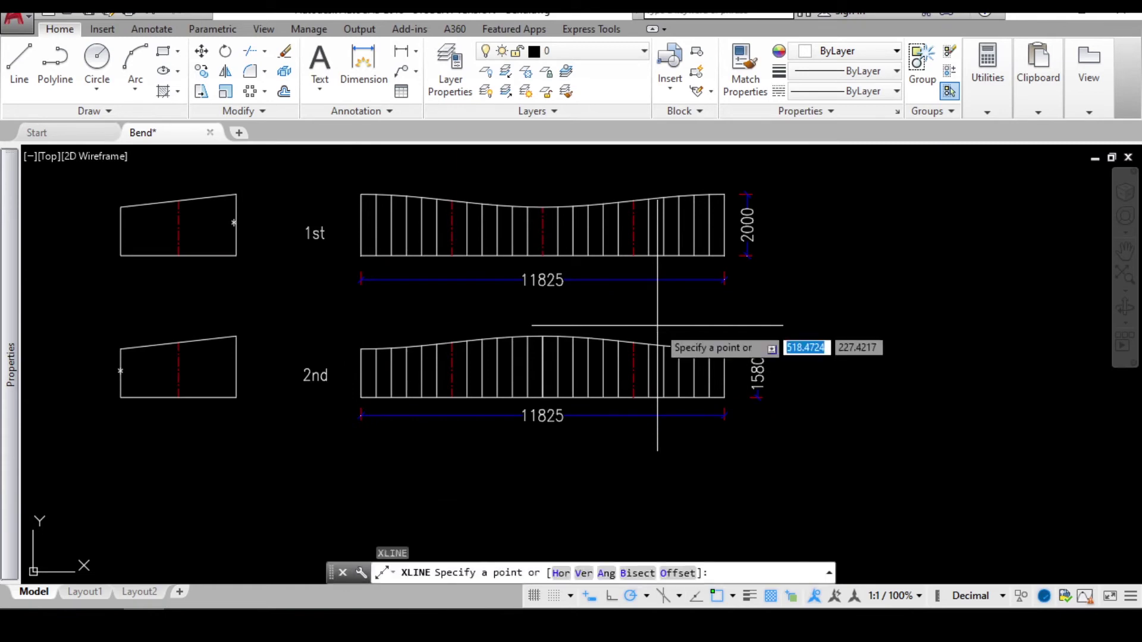
{"action": "type", "text": "h"}
{"action": "key", "text": "Return"}
{"action": "scroll", "coordinate": [411, 260], "scroll_direction": "up", "scroll_amount": 3}
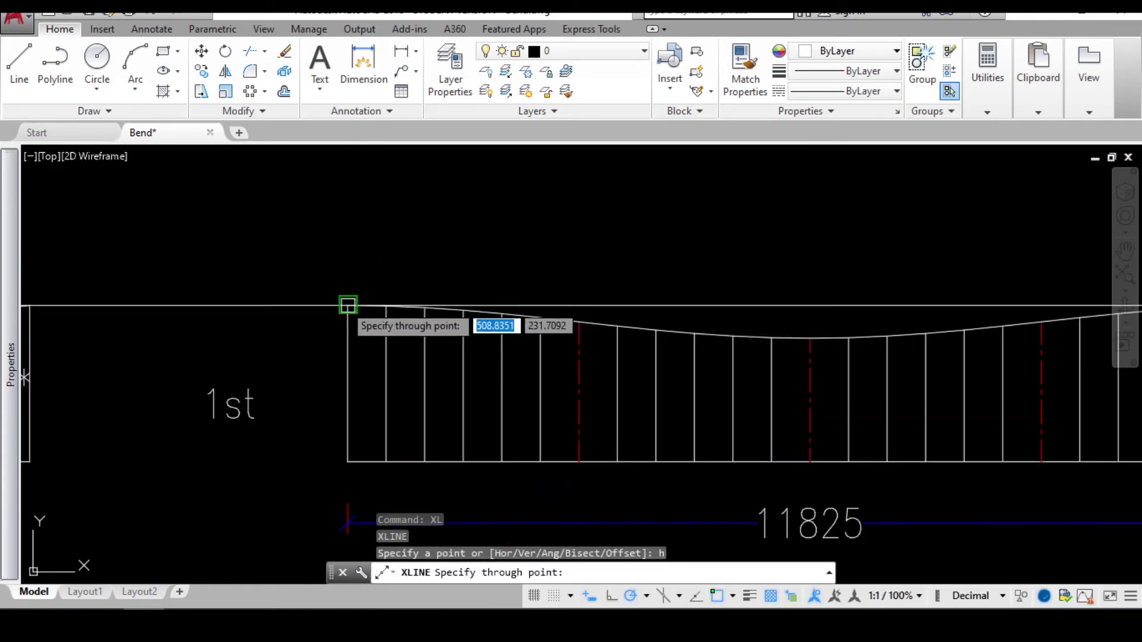
{"action": "scroll", "coordinate": [380, 315], "scroll_direction": "up", "scroll_amount": 5}
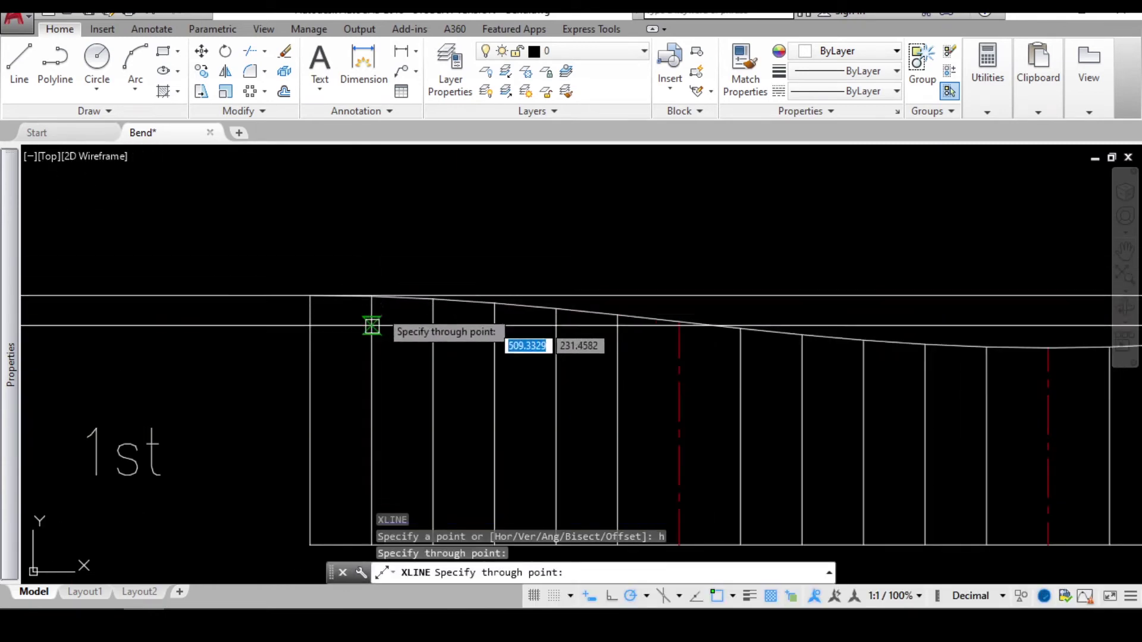
{"action": "key", "text": "Escape"}
{"action": "scroll", "coordinate": [369, 312], "scroll_direction": "up", "scroll_amount": 4}
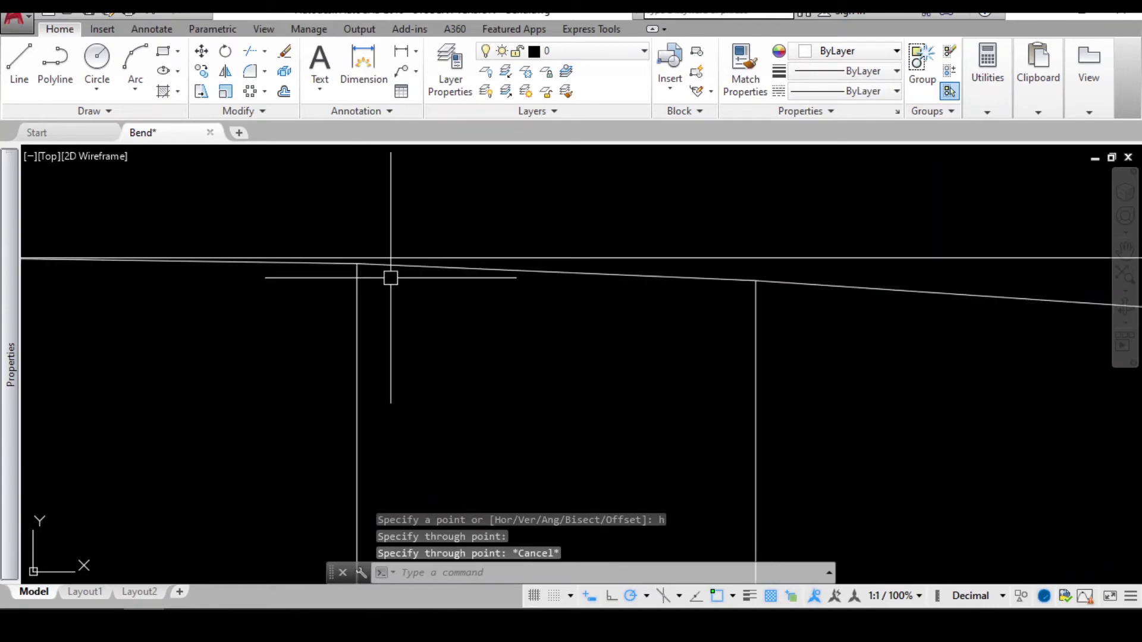
{"action": "scroll", "coordinate": [412, 267], "scroll_direction": "down", "scroll_amount": 8}
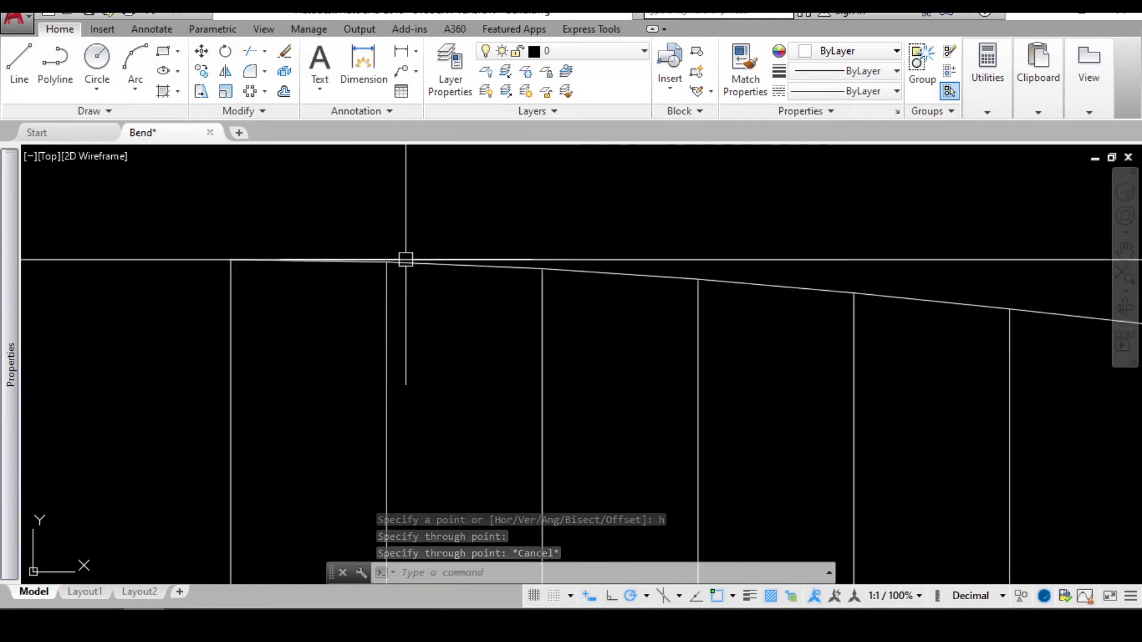
{"action": "key", "text": "Return"}
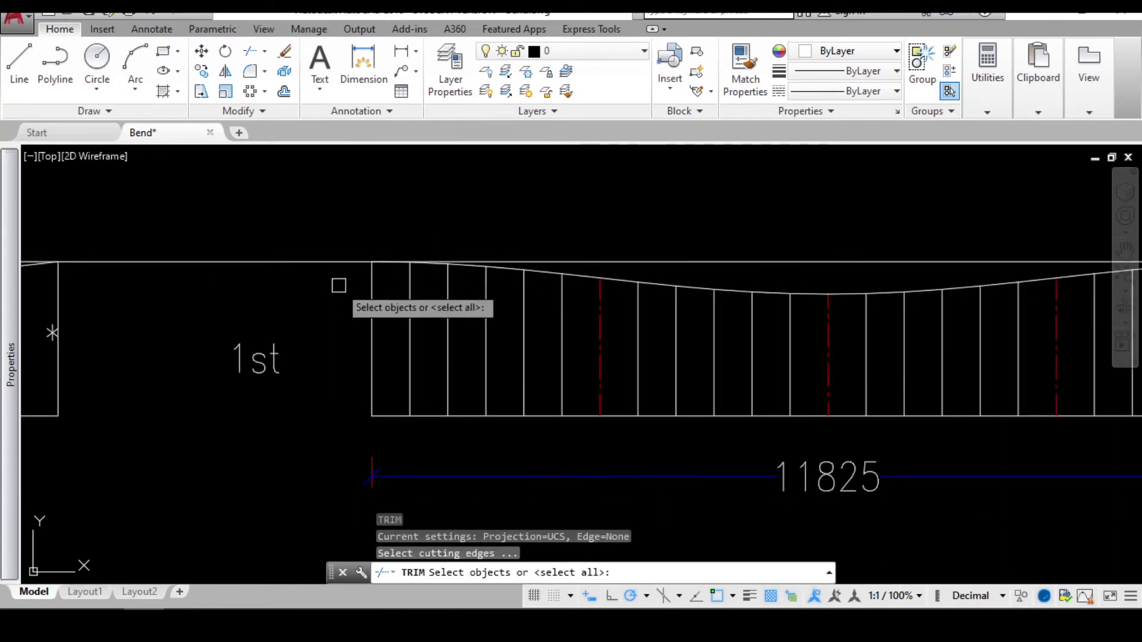
{"action": "key", "text": "Return"}
{"action": "key", "text": "Escape"}
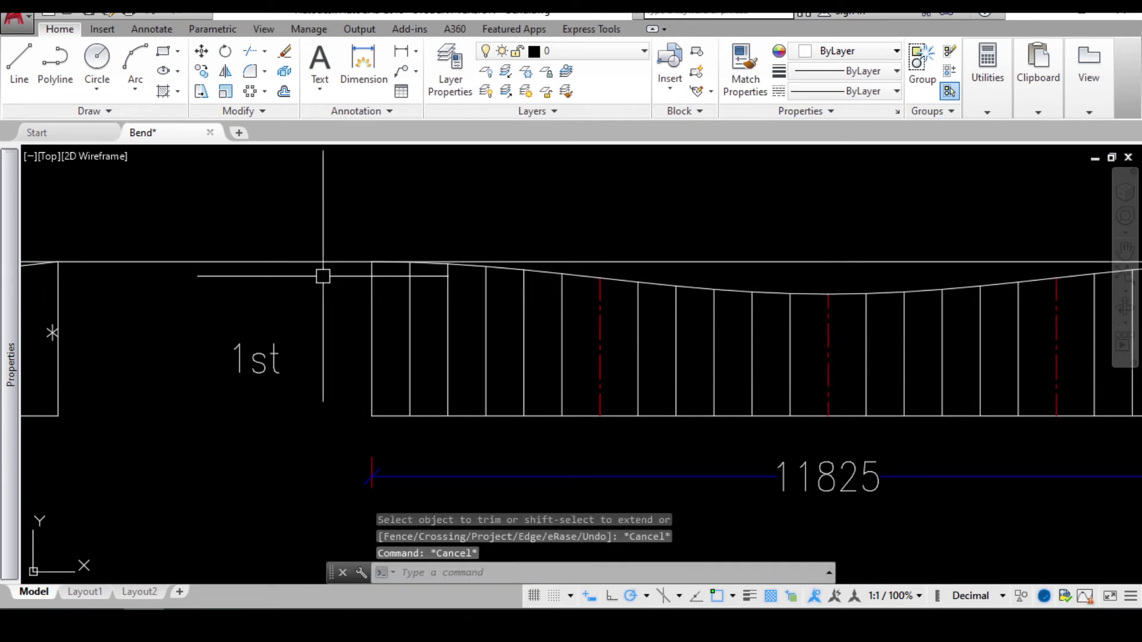
Trim the construction line beyond the 1st pattern's left end, using the left end line as the cutting edge
{"action": "key", "text": "Return"}
{"action": "left_click", "coordinate": [371, 278]}
{"action": "key", "text": "Return"}
{"action": "key", "text": "Escape"}
{"action": "scroll", "coordinate": [555, 301], "scroll_direction": "down", "scroll_amount": 5}
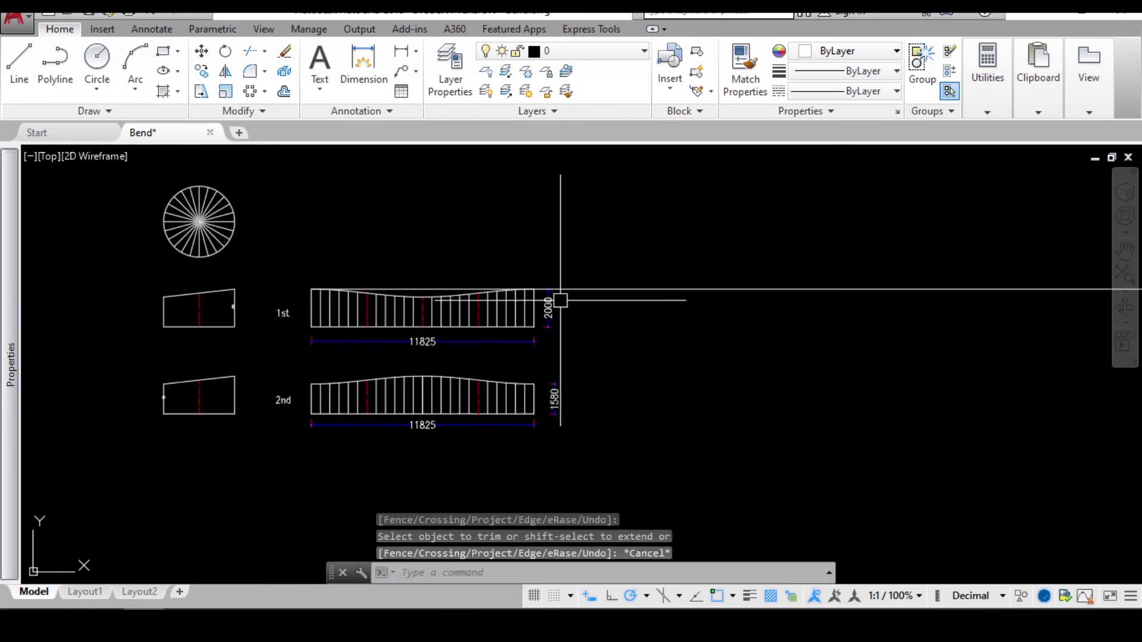
Trim the construction line beyond the 1st pattern's right end, using the right end line as the cutting edge
{"action": "scroll", "coordinate": [498, 302], "scroll_direction": "up", "scroll_amount": 5}
{"action": "type", "text": "t"}
{"action": "scroll", "coordinate": [488, 297], "scroll_direction": "up", "scroll_amount": 2}
{"action": "type", "text": "r"}
{"action": "key", "text": "Return"}
{"action": "left_click", "coordinate": [487, 268]}
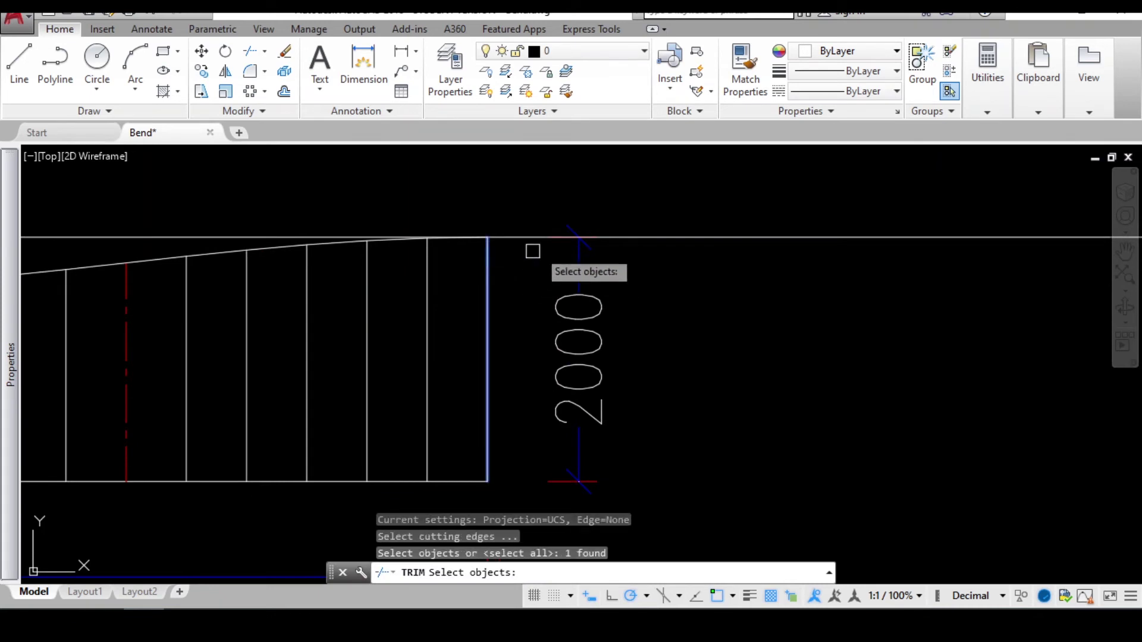
{"action": "key", "text": "Return"}
{"action": "key", "text": "Escape"}
{"action": "scroll", "coordinate": [595, 244], "scroll_direction": "down", "scroll_amount": 7}
Draw a horizontal construction line through the peak of the 2nd pattern's curve
{"action": "scroll", "coordinate": [408, 233], "scroll_direction": "up", "scroll_amount": 3}
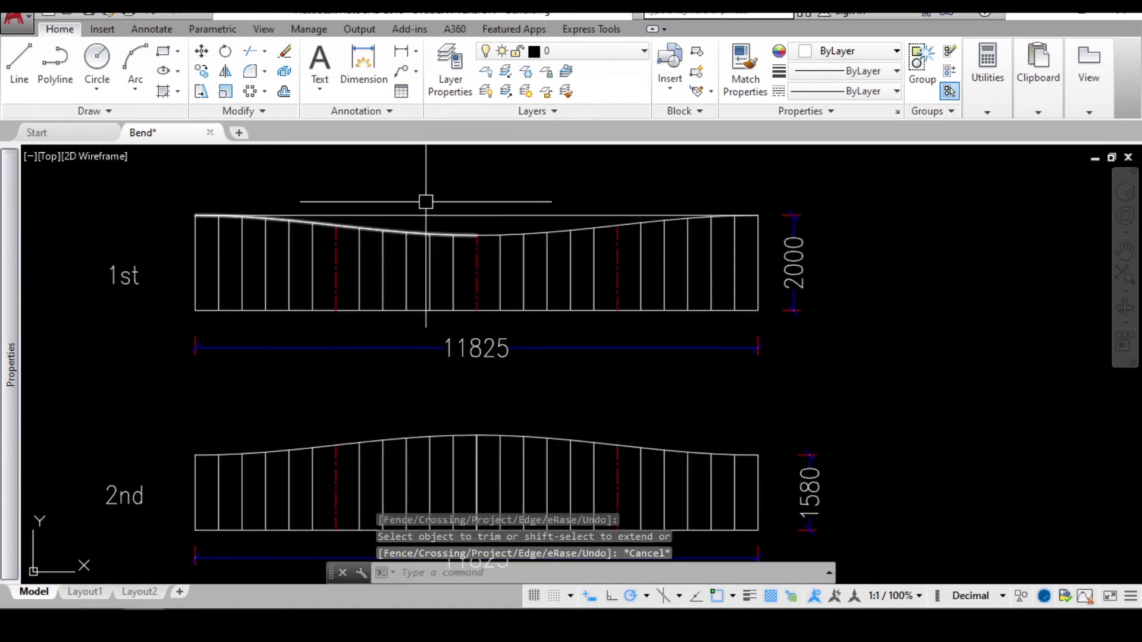
{"action": "scroll", "coordinate": [426, 196], "scroll_direction": "down", "scroll_amount": 3}
{"action": "scroll", "coordinate": [443, 250], "scroll_direction": "up", "scroll_amount": 3}
{"action": "type", "text": "xl"}
{"action": "key", "text": "Return"}
{"action": "type", "text": "h"}
{"action": "key", "text": "Return"}
{"action": "scroll", "coordinate": [477, 330], "scroll_direction": "up", "scroll_amount": 4}
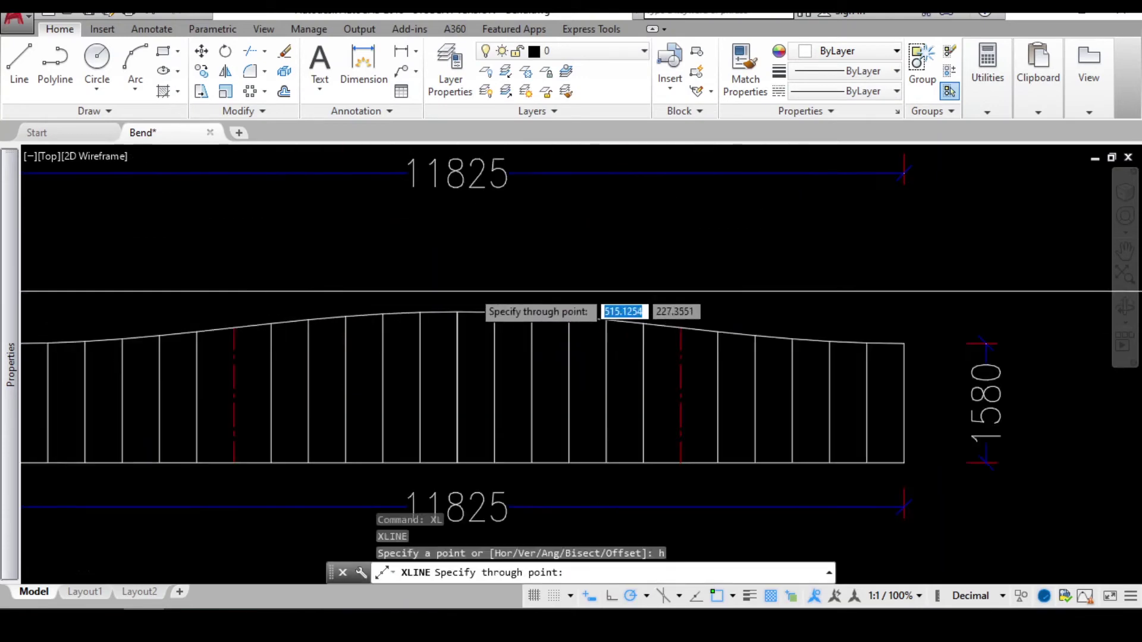
{"action": "left_click", "coordinate": [449, 326]}
{"action": "key", "text": "Escape"}
Draw a vertical line from the left end of the 2nd pattern's curve up to the construction line
{"action": "scroll", "coordinate": [452, 297], "scroll_direction": "down", "scroll_amount": 4}
{"action": "scroll", "coordinate": [362, 306], "scroll_direction": "up", "scroll_amount": 4}
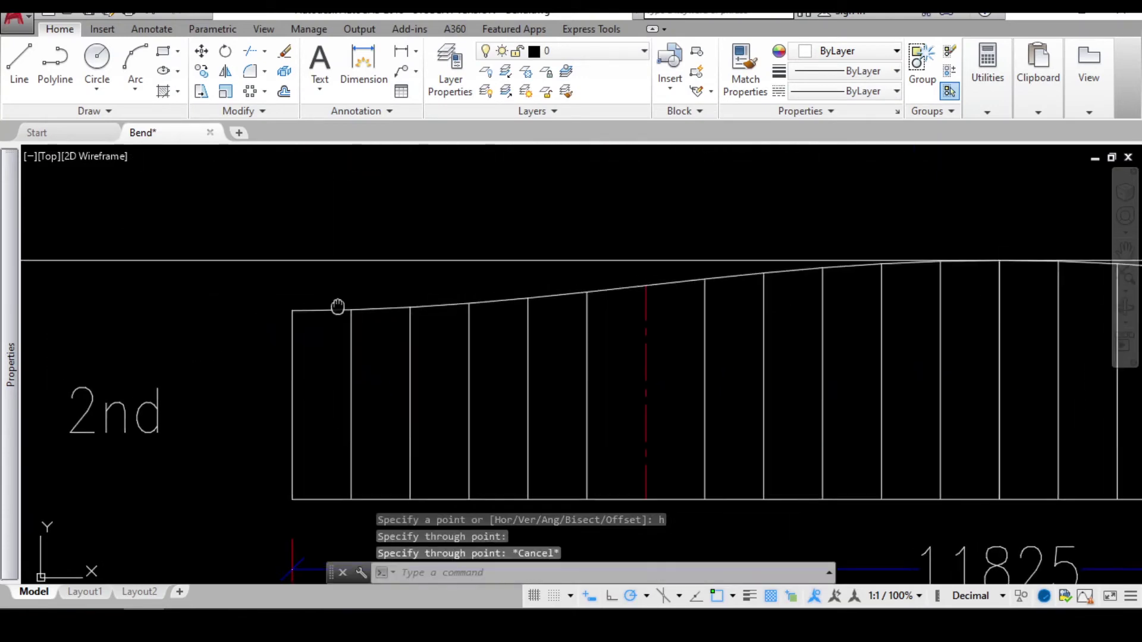
{"action": "type", "text": "l"}
{"action": "key", "text": "Return"}
{"action": "left_click", "coordinate": [324, 317]}
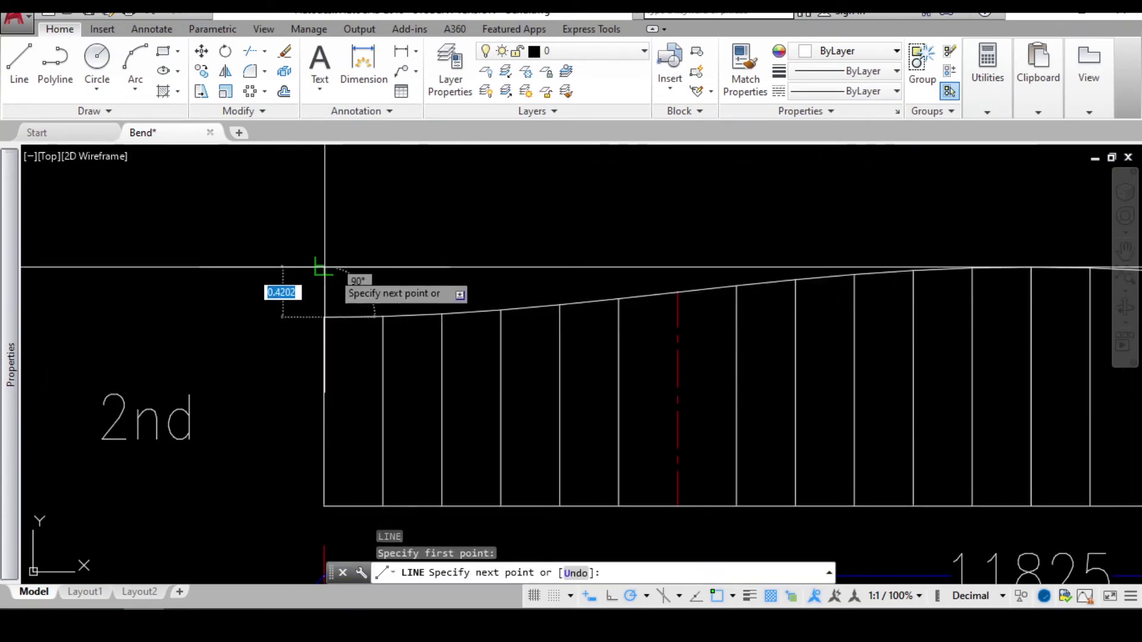
{"action": "key", "text": "Escape"}
Fillet the construction line with the short vertical line to close the 2nd pattern's upper left corner
{"action": "key", "text": "Return"}
{"action": "left_click", "coordinate": [334, 275]}
{"action": "key", "text": "Escape"}
{"action": "scroll", "coordinate": [339, 273], "scroll_direction": "down", "scroll_amount": 4}
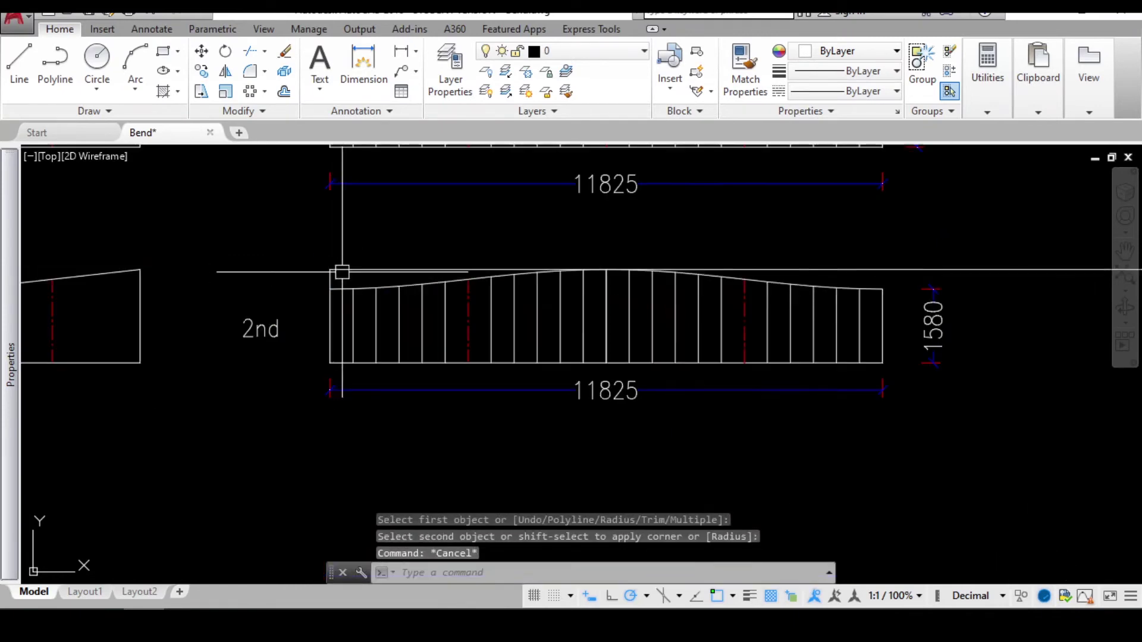
Try to draw a line from the right end of the 2nd pattern's curve, and erase it
{"action": "scroll", "coordinate": [880, 273], "scroll_direction": "up", "scroll_amount": 2}
{"action": "scroll", "coordinate": [678, 286], "scroll_direction": "up", "scroll_amount": 3}
{"action": "type", "text": "l"}
{"action": "key", "text": "Return"}
{"action": "left_click", "coordinate": [630, 324]}
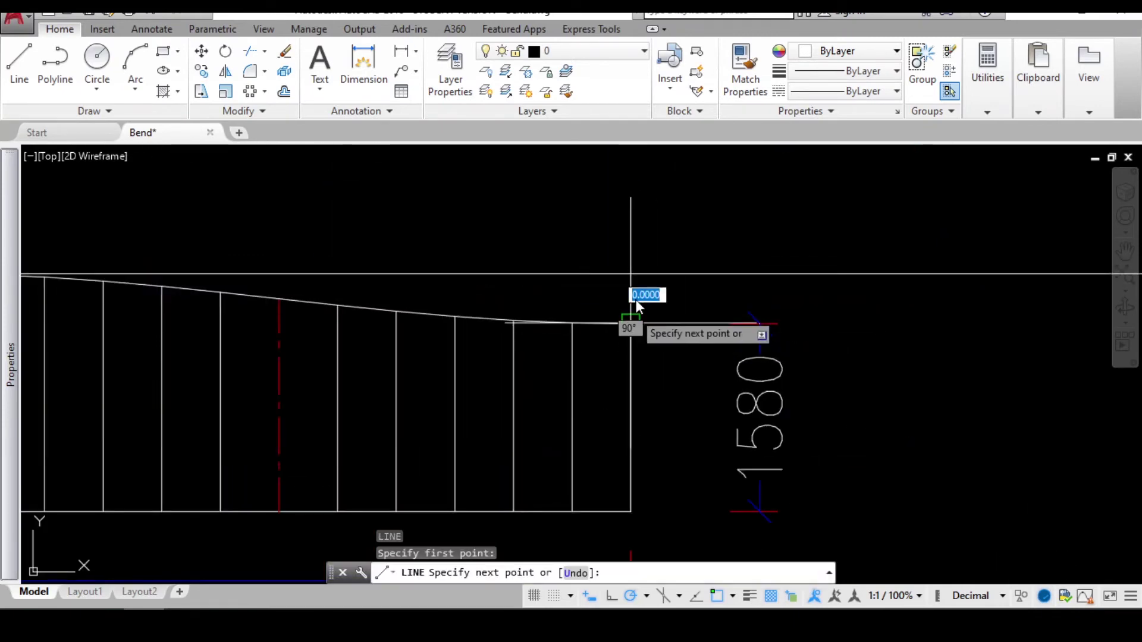
{"action": "key", "text": "Escape"}
{"action": "type", "text": "e"}
{"action": "key", "text": "Return"}
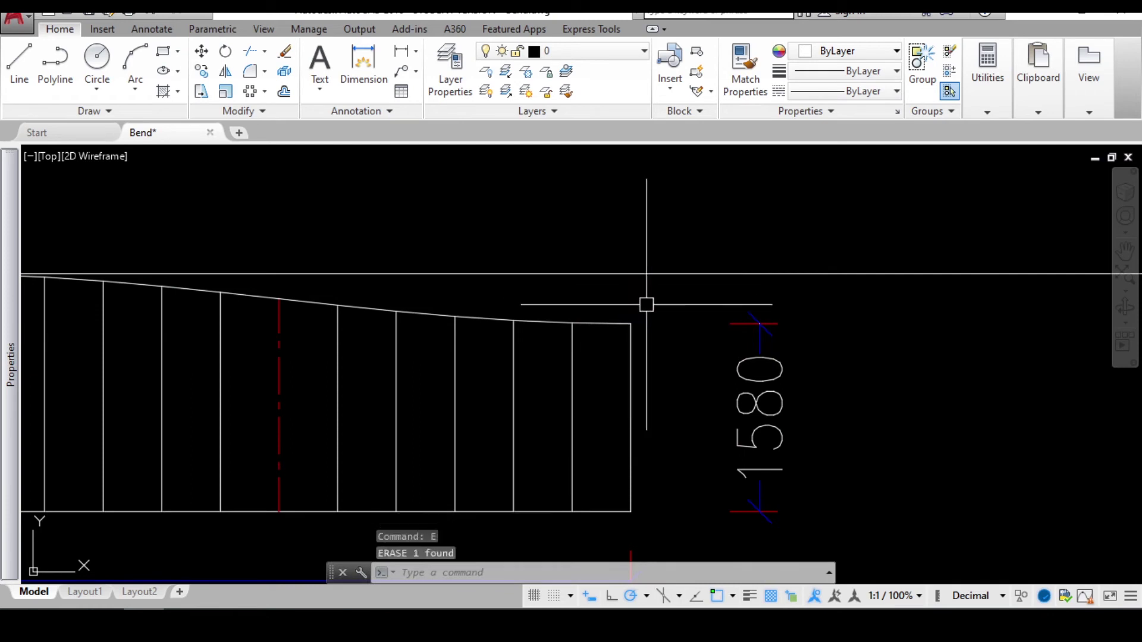
Draw a vertical line from the right end of the 2nd pattern's curve up to the construction line
{"action": "type", "text": "l"}
{"action": "key", "text": "Return"}
{"action": "left_click", "coordinate": [630, 323]}
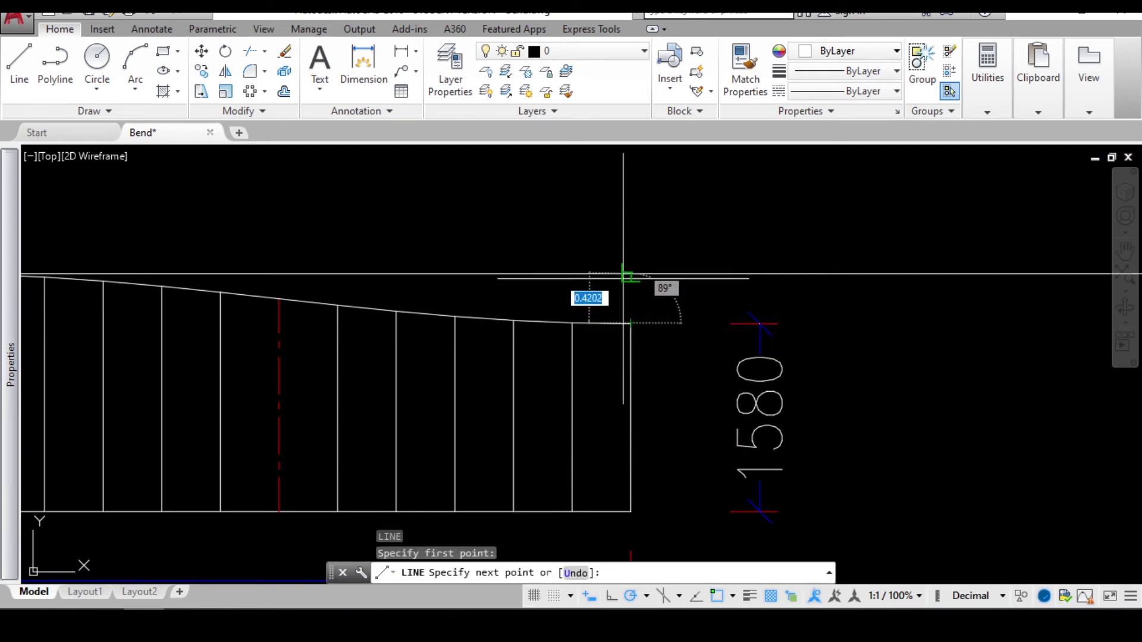
{"action": "key", "text": "Escape"}
Fillet the construction line with the short right-hand vertical line at zero radius to close the 2nd pattern's upper right corner
{"action": "type", "text": "f"}
{"action": "key", "text": "Return"}
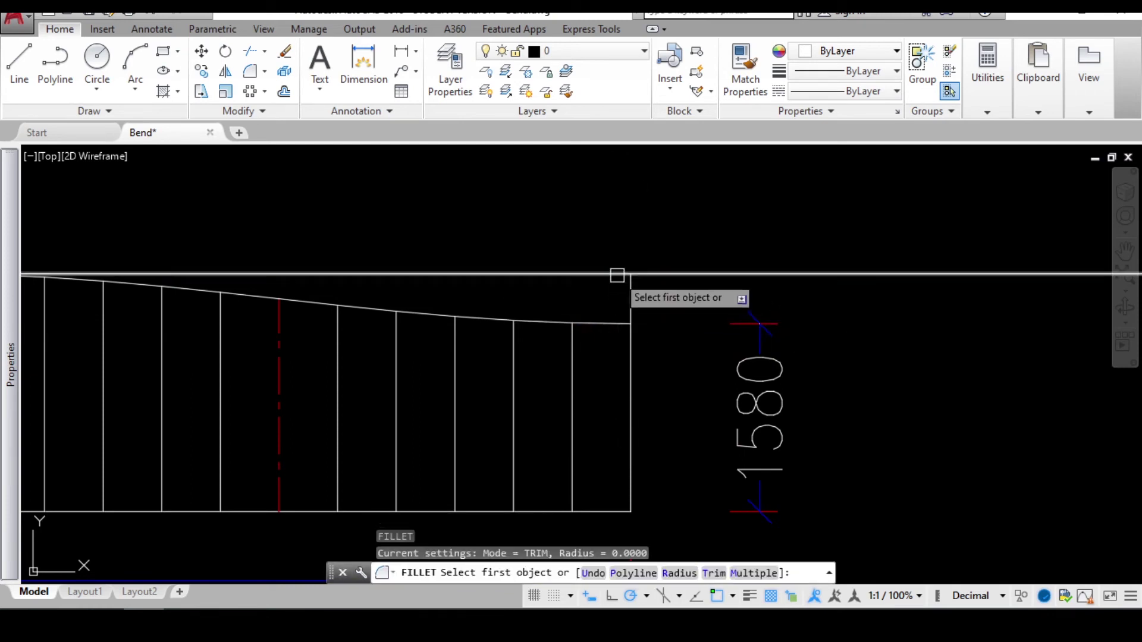
{"action": "left_click", "coordinate": [615, 273]}
{"action": "left_click", "coordinate": [630, 283]}
{"action": "key", "text": "Escape"}
Dimension the vertical gap between the curve's right end and the 2nd pattern's top line, aligned with the existing height dimension
{"action": "scroll", "coordinate": [629, 283], "scroll_direction": "down", "scroll_amount": 4}
{"action": "scroll", "coordinate": [339, 274], "scroll_direction": "up", "scroll_amount": 4}
{"action": "type", "text": "d"}
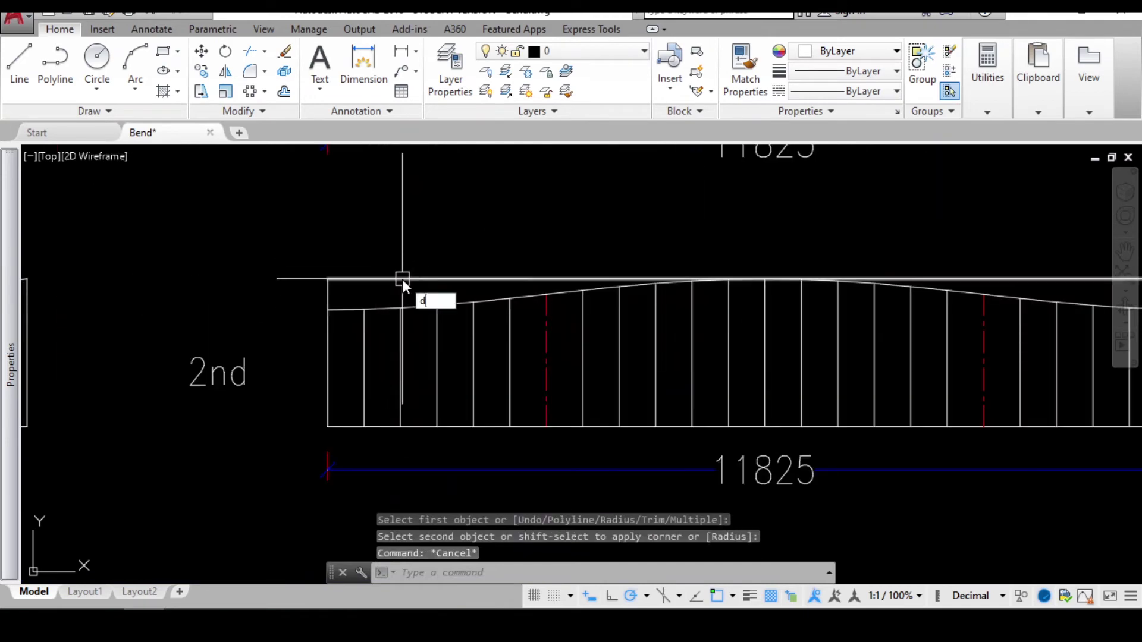
{"action": "type", "text": "li"}
{"action": "key", "text": "Return"}
{"action": "scroll", "coordinate": [355, 304], "scroll_direction": "up", "scroll_amount": 2}
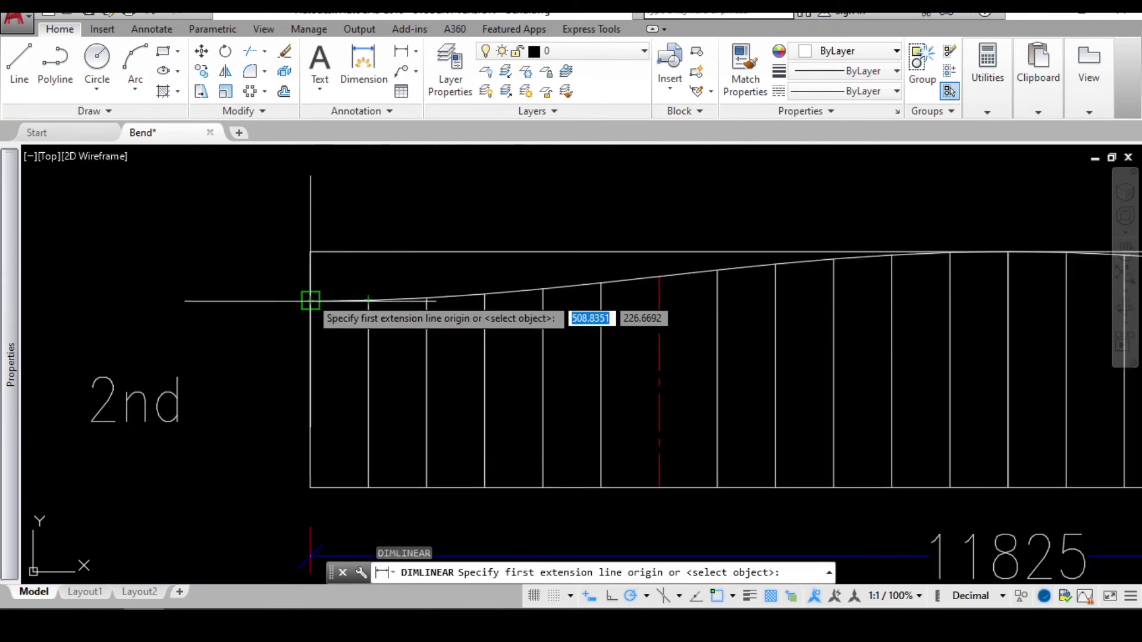
{"action": "scroll", "coordinate": [311, 301], "scroll_direction": "down", "scroll_amount": 4}
{"action": "scroll", "coordinate": [650, 313], "scroll_direction": "up", "scroll_amount": 4}
{"action": "left_click", "coordinate": [560, 302]}
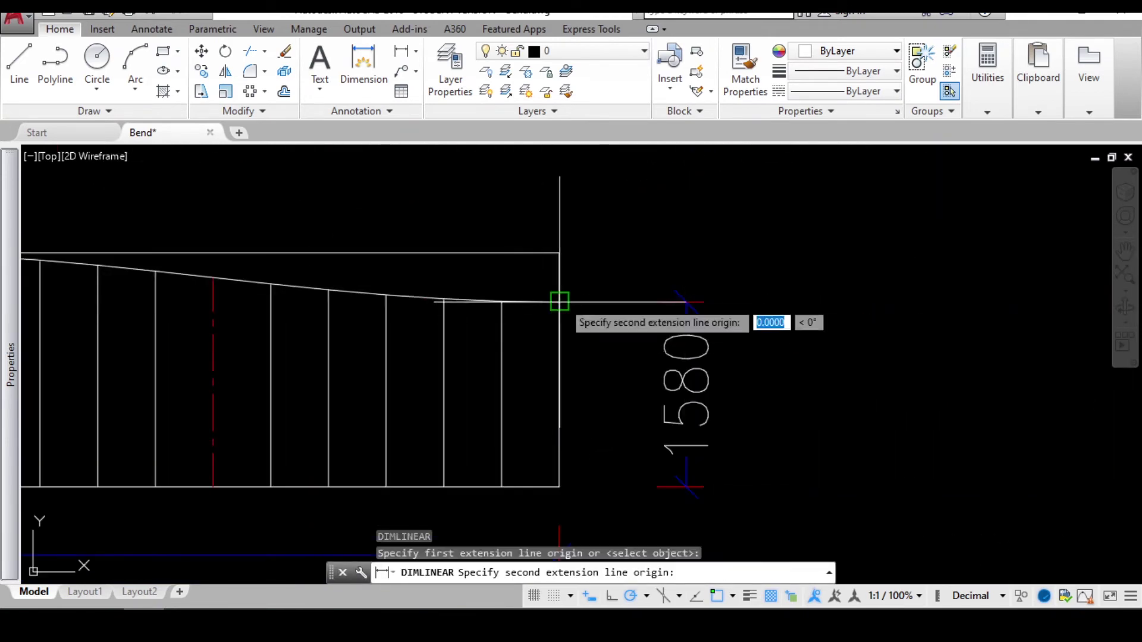
{"action": "left_click", "coordinate": [560, 252]}
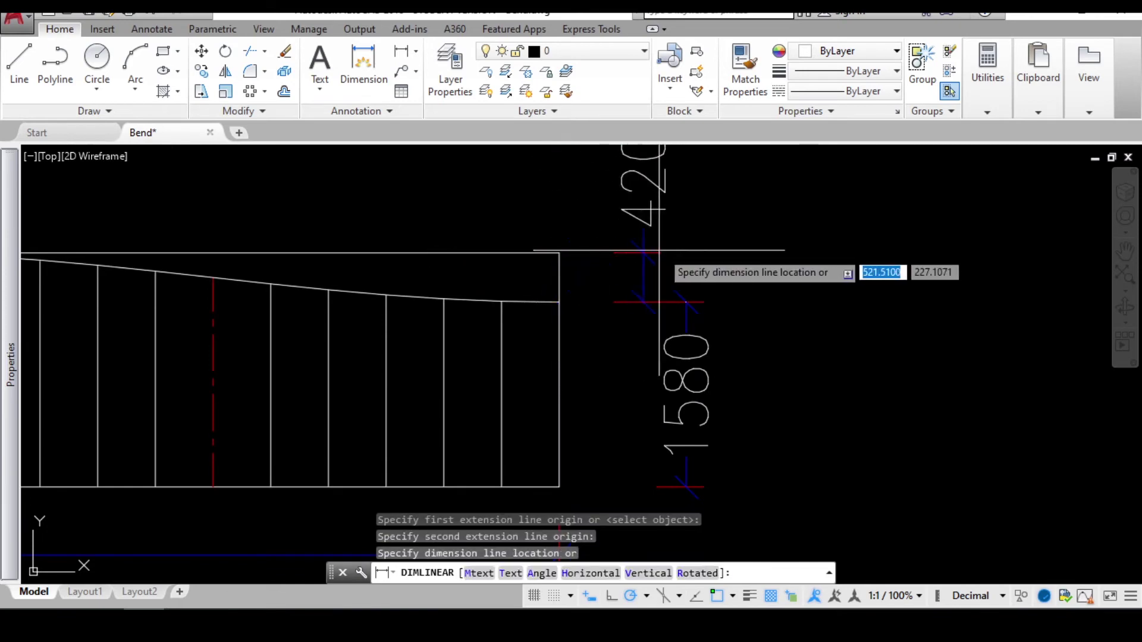
{"action": "left_click", "coordinate": [687, 303]}
Add a linear dimension for the 2nd pattern's overall height at its right end, placed outside the two stacked height dimensions
{"action": "scroll", "coordinate": [617, 319], "scroll_direction": "down", "scroll_amount": 4}
{"action": "key", "text": "Escape"}
{"action": "scroll", "coordinate": [635, 333], "scroll_direction": "up", "scroll_amount": 2}
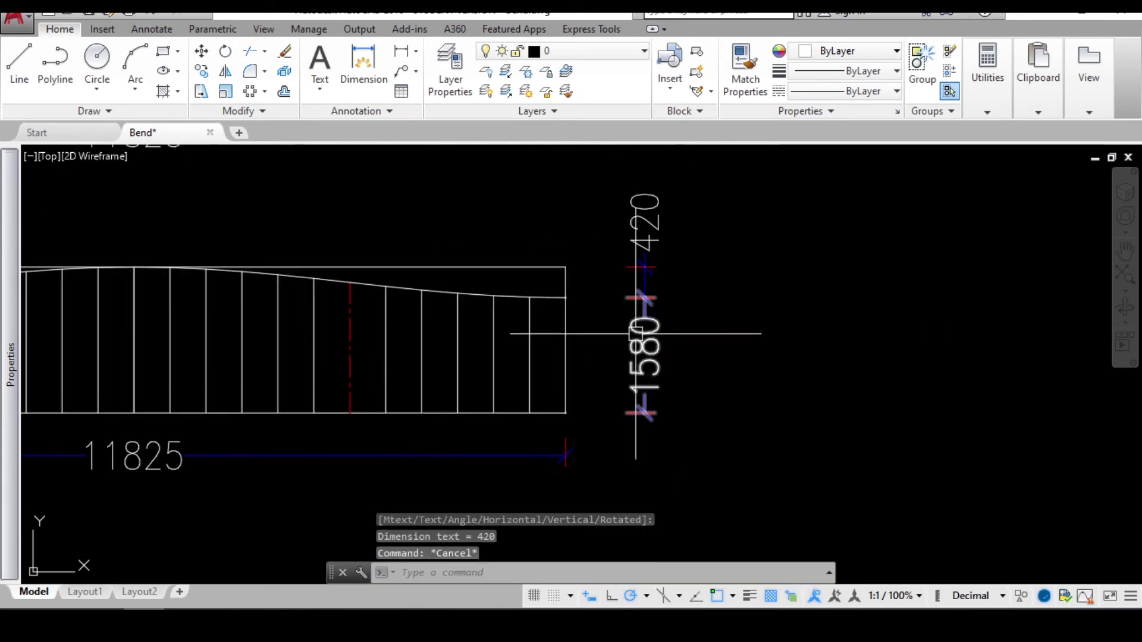
{"action": "type", "text": "dli"}
{"action": "key", "text": "Return"}
{"action": "left_click", "coordinate": [566, 412]}
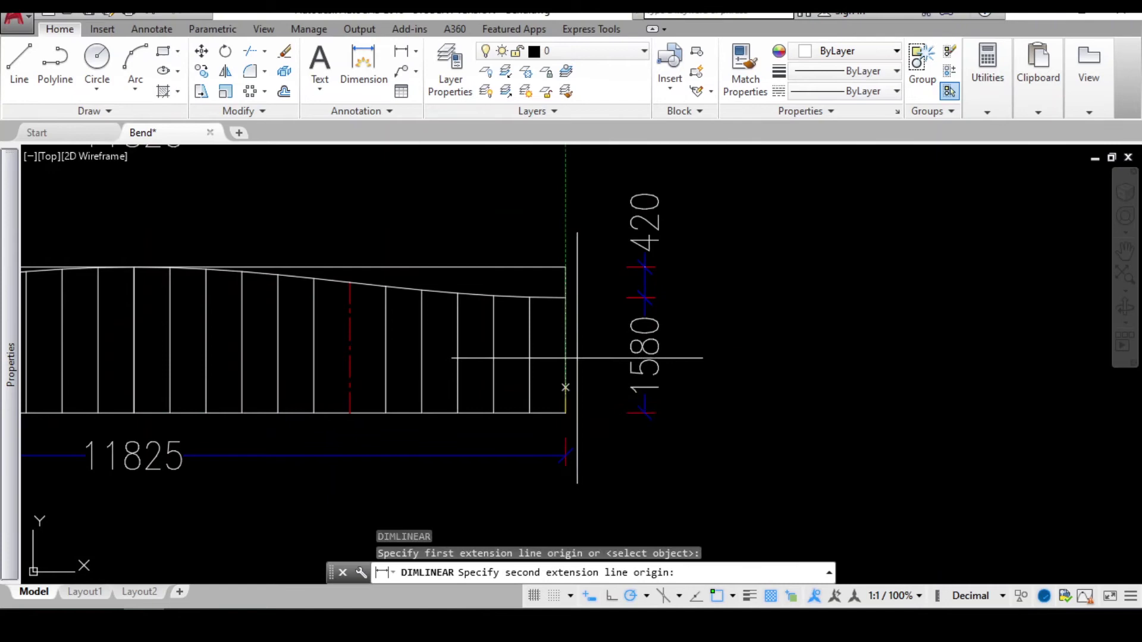
{"action": "left_click", "coordinate": [565, 267]}
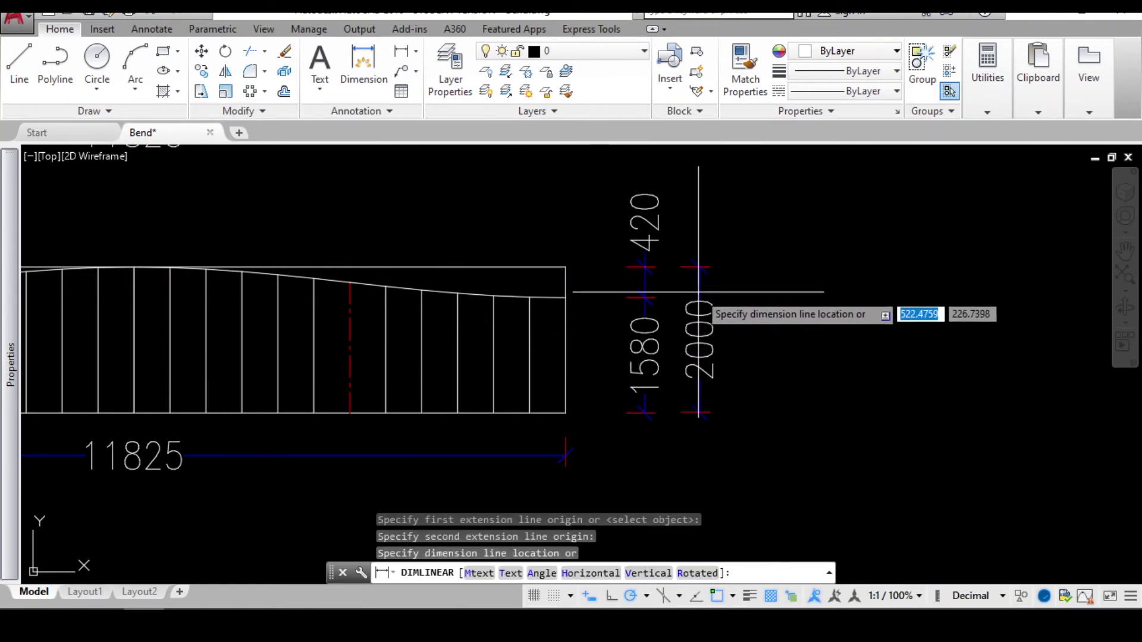
{"action": "left_click", "coordinate": [698, 309]}
{"action": "scroll", "coordinate": [711, 362], "scroll_direction": "down", "scroll_amount": 4}
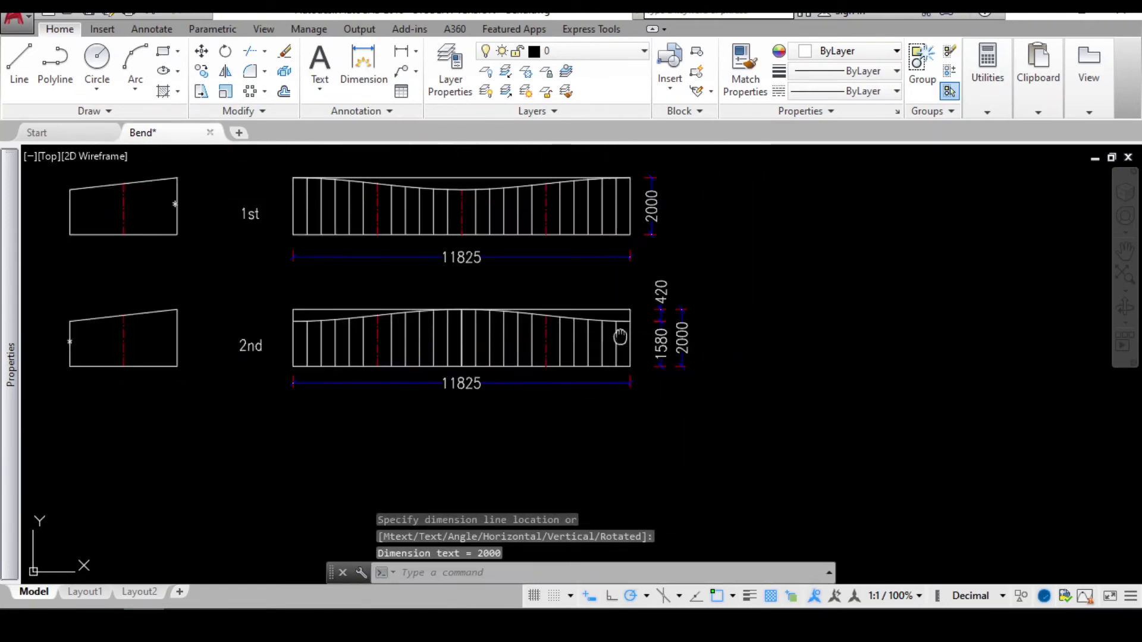
{"action": "key", "text": "Escape"}
Dimension the vertical gap between the curve and the top line at the 2nd pattern's first division line from the left edge
{"action": "scroll", "coordinate": [386, 308], "scroll_direction": "up", "scroll_amount": 2}
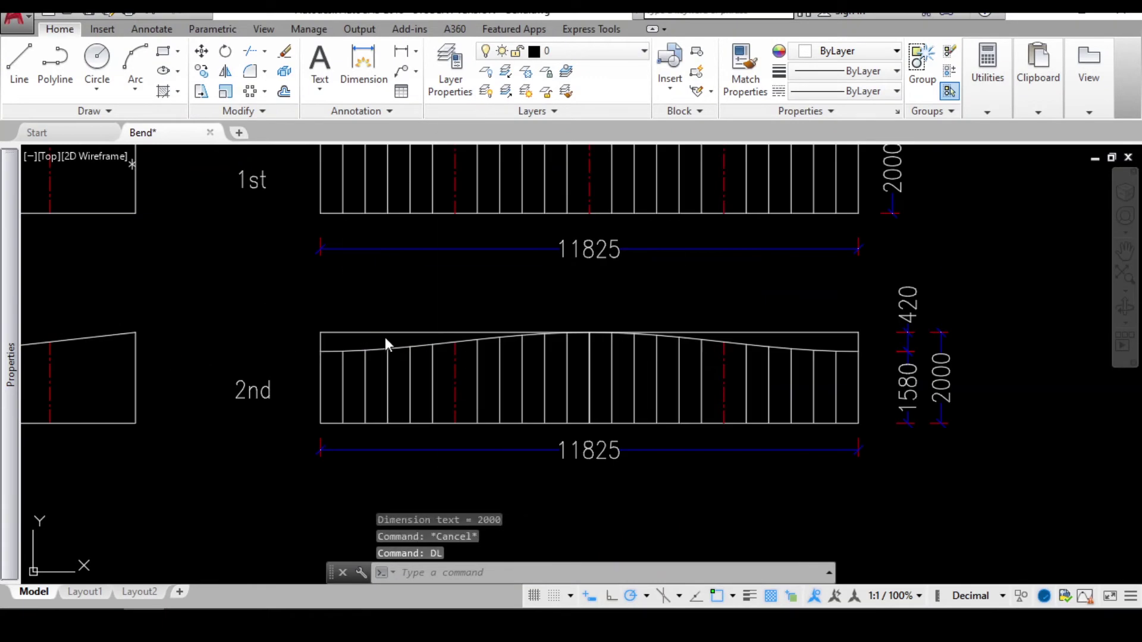
{"action": "key", "text": "Escape"}
{"action": "scroll", "coordinate": [333, 331], "scroll_direction": "up", "scroll_amount": 3}
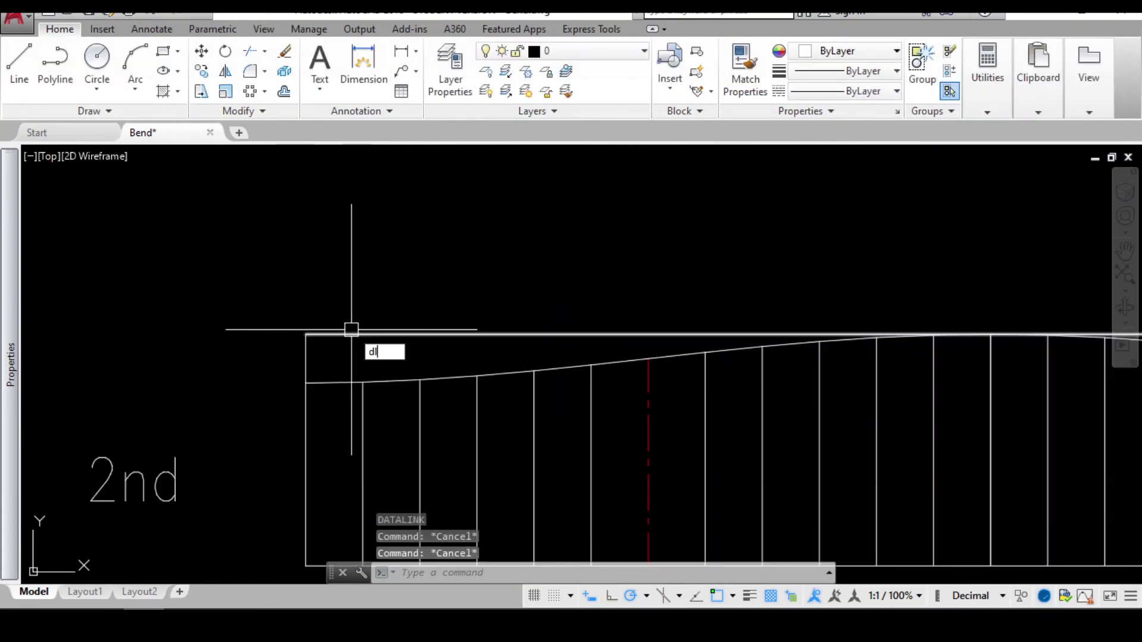
{"action": "type", "text": "i"}
{"action": "key", "text": "Return"}
{"action": "left_click", "coordinate": [363, 383]}
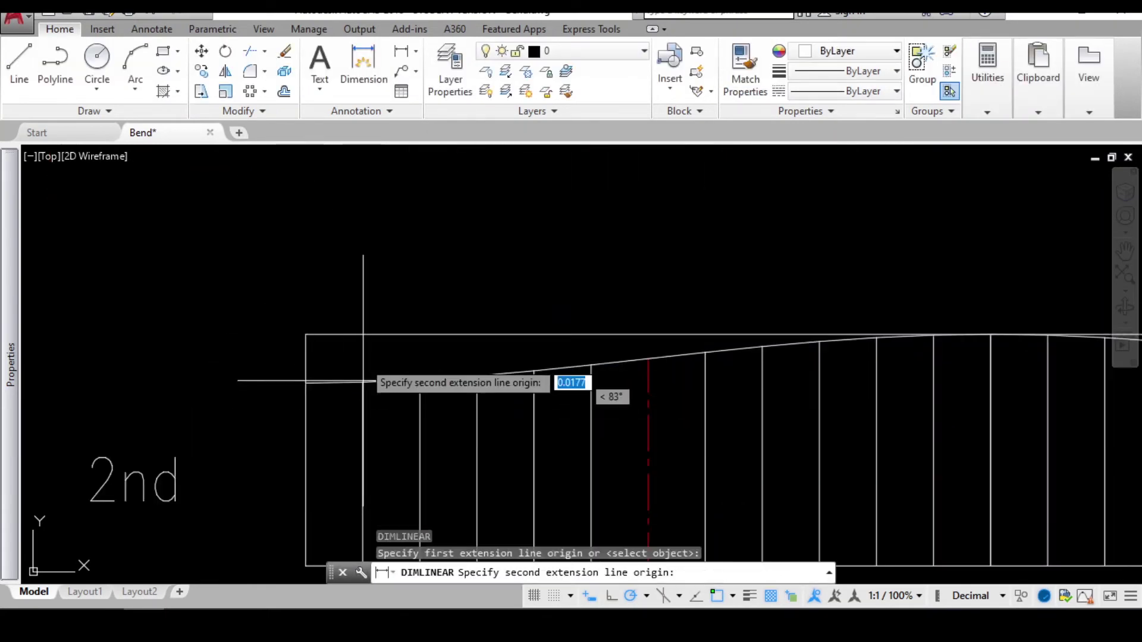
{"action": "left_click", "coordinate": [363, 335]}
{"action": "left_click", "coordinate": [362, 336]}
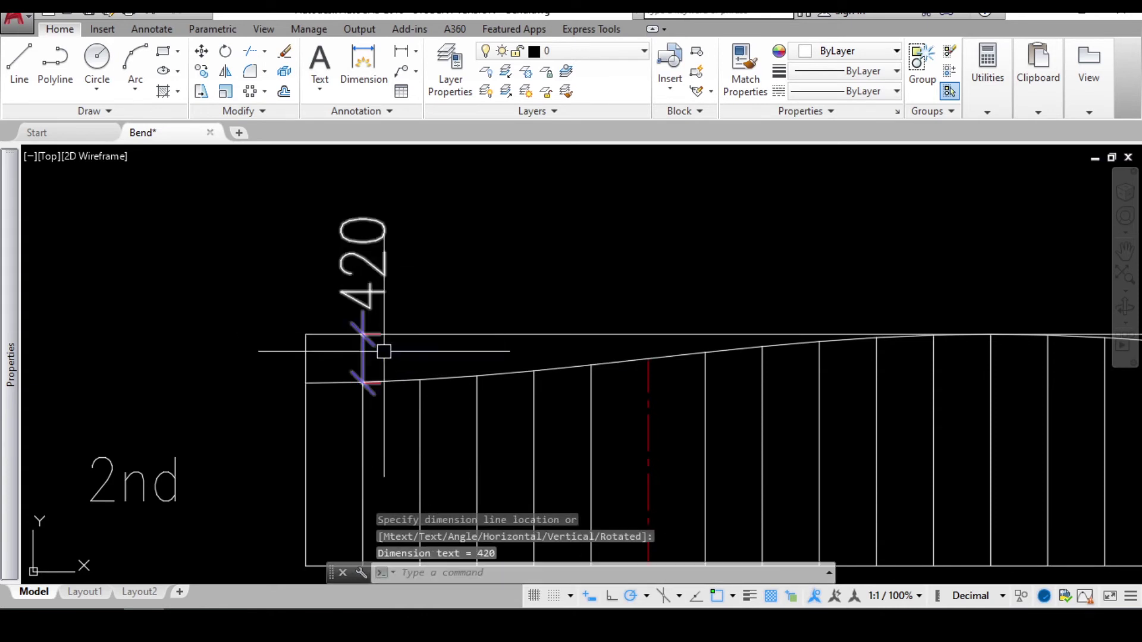
Add linear dimensions from the curve up to the top line at the 2nd pattern's second and third division lines
{"action": "key", "text": "Return"}
{"action": "left_click", "coordinate": [363, 383]}
{"action": "left_click", "coordinate": [420, 334]}
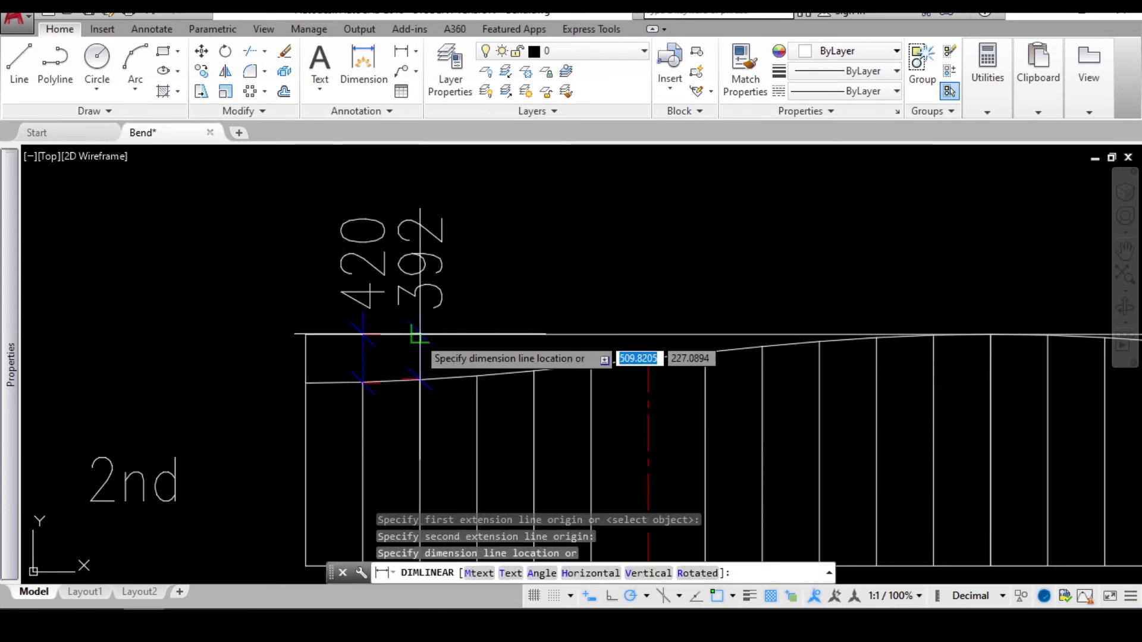
{"action": "left_click", "coordinate": [419, 335]}
{"action": "key", "text": "Return"}
{"action": "left_click", "coordinate": [477, 376]}
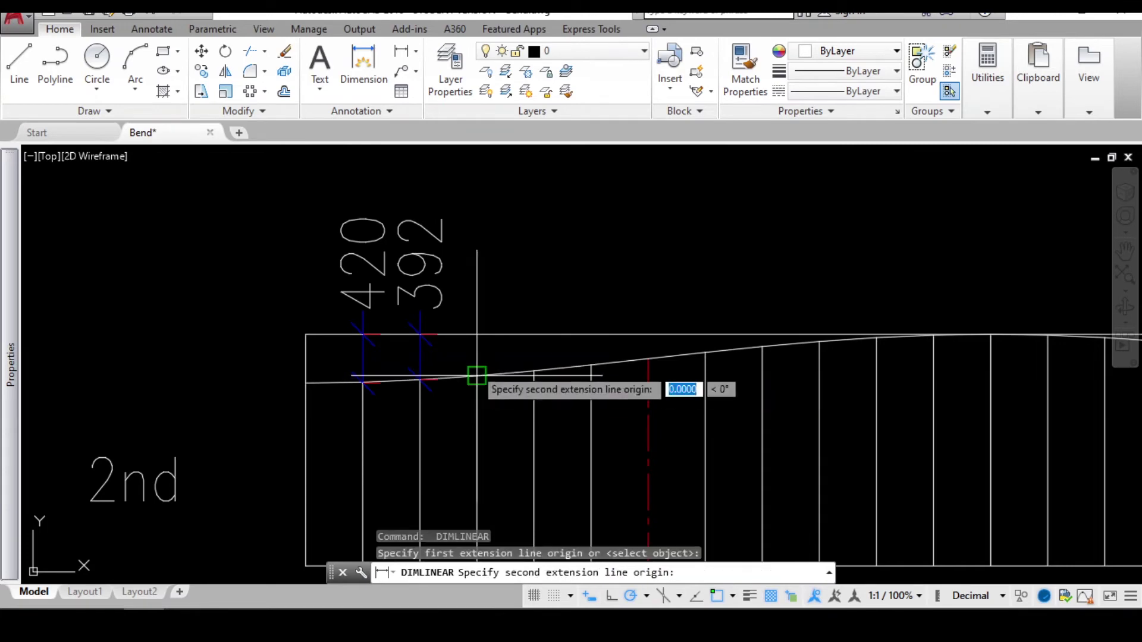
{"action": "left_click", "coordinate": [477, 334]}
{"action": "left_click", "coordinate": [519, 342]}
Add linear dimensions from the curve up to the top line at the 2nd pattern's fourth and fifth division lines
{"action": "key", "text": "Return"}
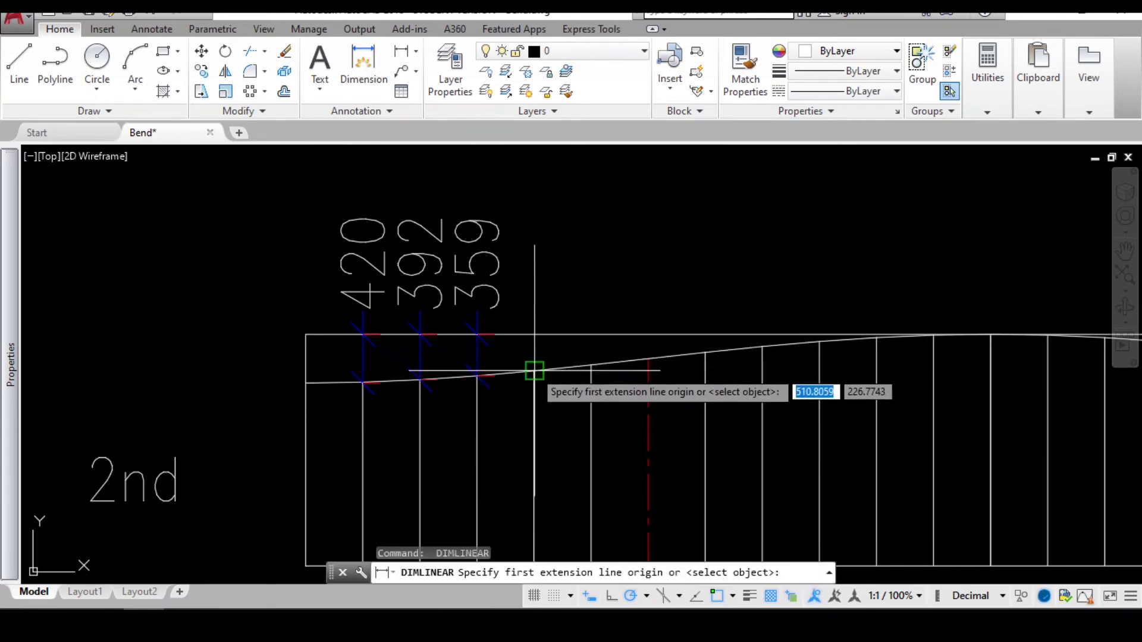
{"action": "left_click", "coordinate": [534, 373]}
{"action": "left_click", "coordinate": [535, 335]}
{"action": "left_click", "coordinate": [534, 331]}
{"action": "key", "text": "Return"}
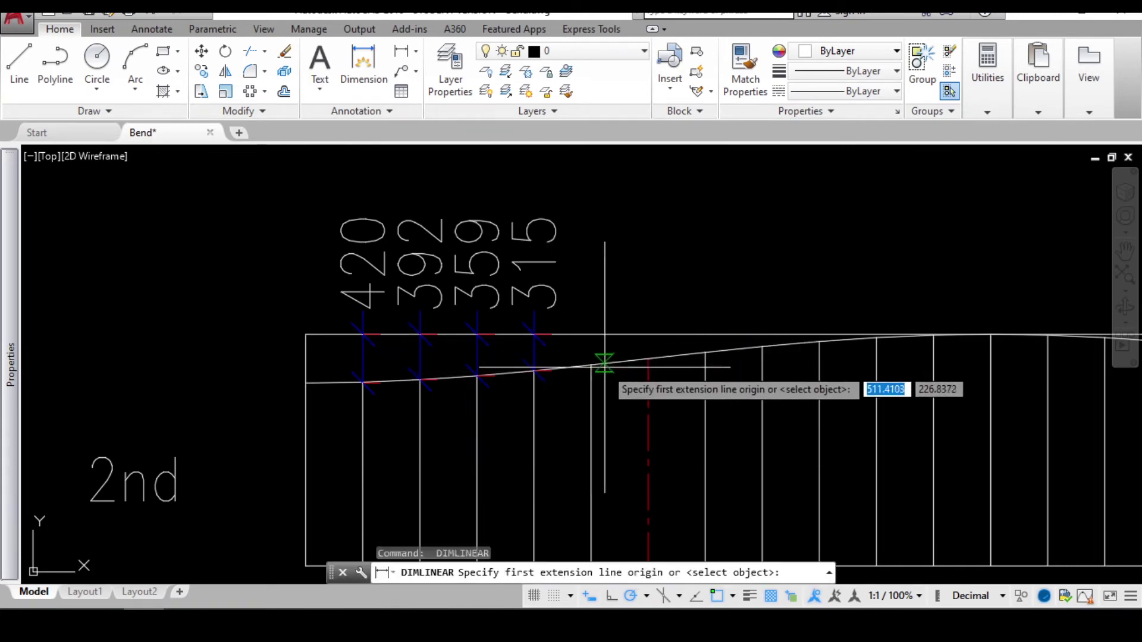
{"action": "left_click", "coordinate": [591, 365]}
{"action": "left_click", "coordinate": [591, 335]}
{"action": "left_click", "coordinate": [591, 330]}
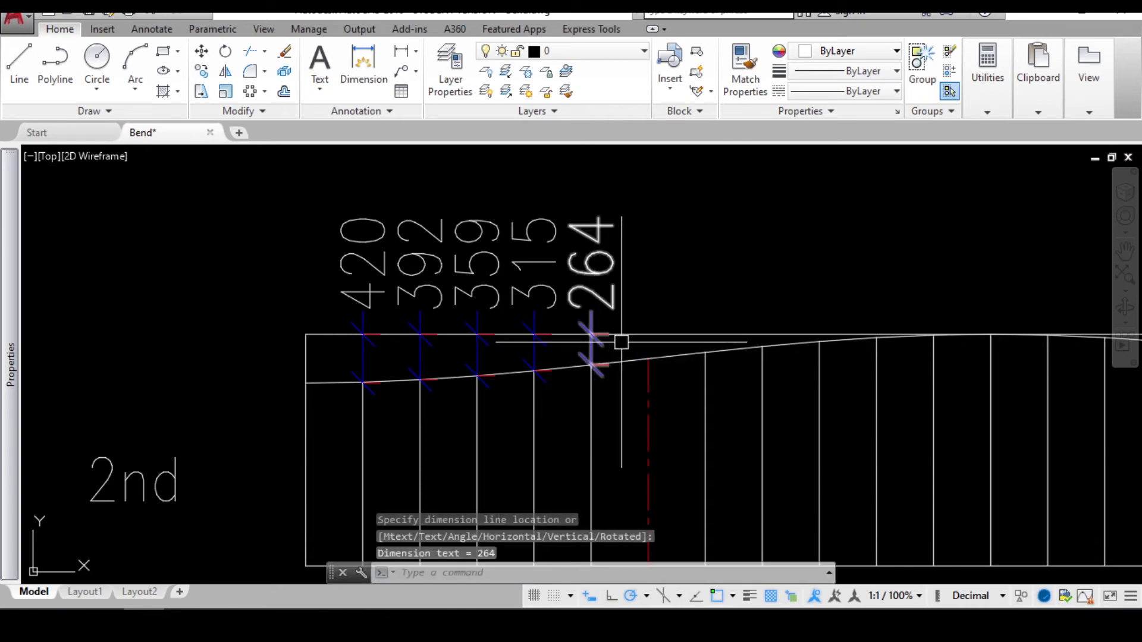
Dimension the curve-to-top-line gap at the 2nd pattern's left red centerline and at the division line just right of it
{"action": "key", "text": "Return"}
{"action": "left_click", "coordinate": [648, 358]}
{"action": "left_click", "coordinate": [648, 335]}
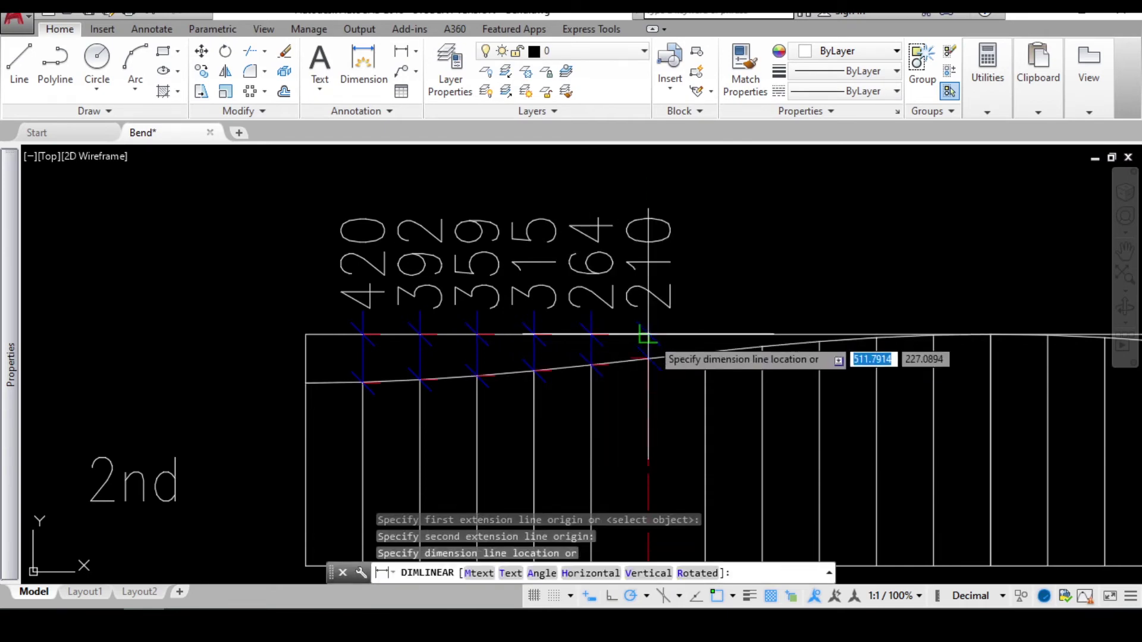
{"action": "left_click", "coordinate": [648, 331]}
{"action": "middle_click_drag", "start_coordinate": [726, 346], "coordinate": [596, 366]}
{"action": "scroll", "coordinate": [596, 366], "scroll_direction": "up", "scroll_amount": 4}
{"action": "key", "text": "Return"}
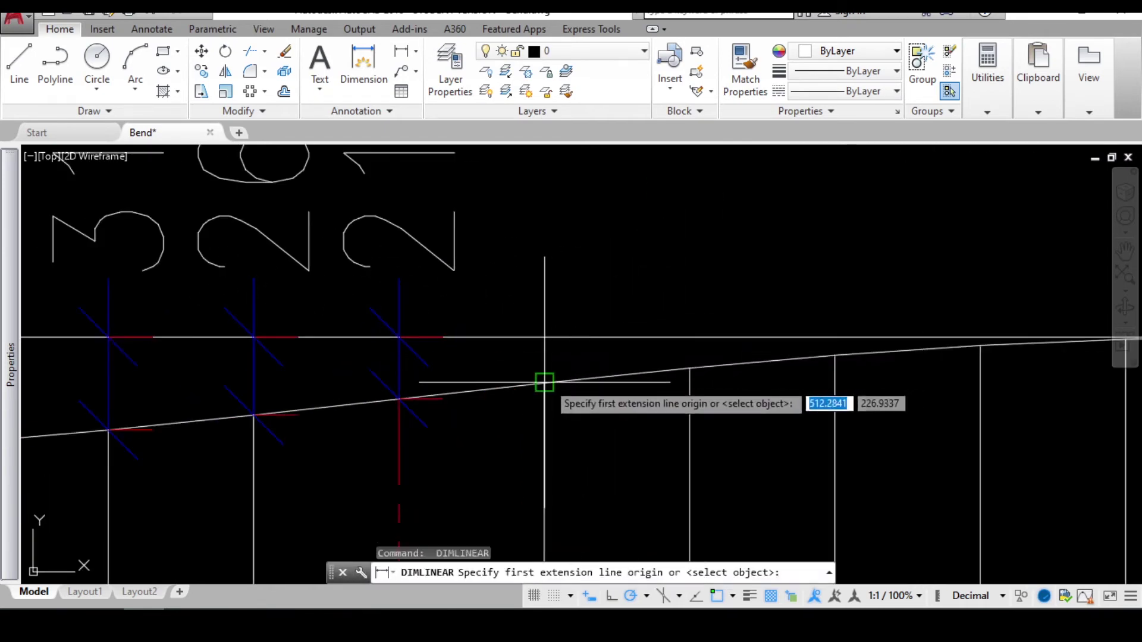
{"action": "left_click", "coordinate": [544, 383]}
{"action": "left_click", "coordinate": [545, 338]}
{"action": "left_click", "coordinate": [546, 331]}
Dimension the curve-to-top-line gap at the 2nd pattern's eighth and ninth division lines
{"action": "key", "text": "Return"}
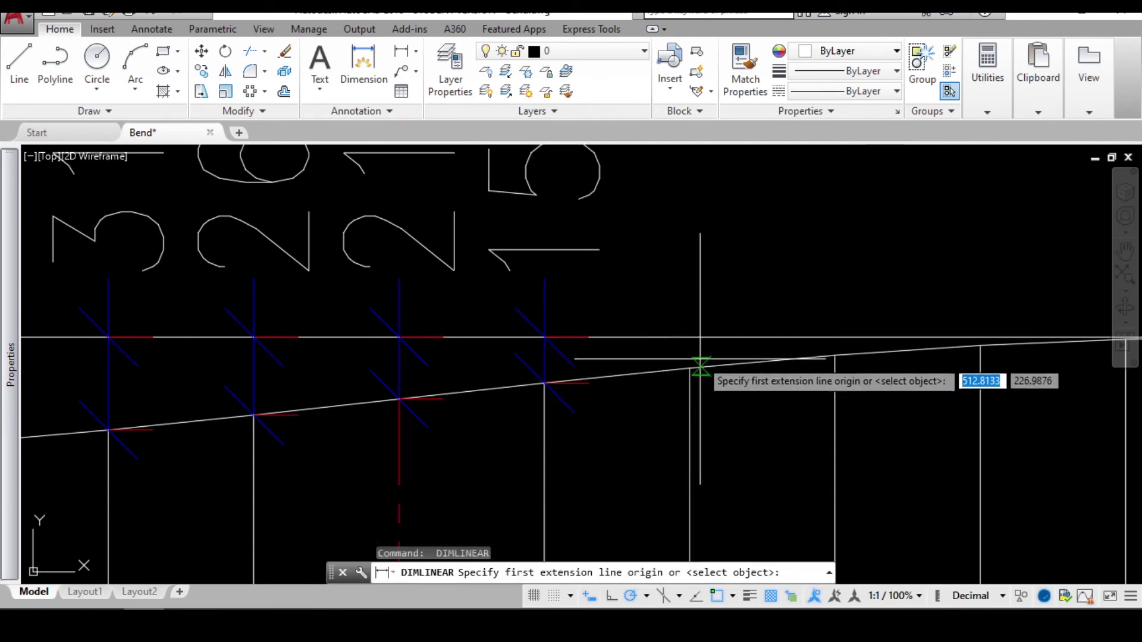
{"action": "left_click", "coordinate": [690, 369]}
{"action": "left_click", "coordinate": [690, 359]}
{"action": "left_click", "coordinate": [691, 331]}
{"action": "scroll", "coordinate": [655, 345], "scroll_direction": "up", "scroll_amount": 5}
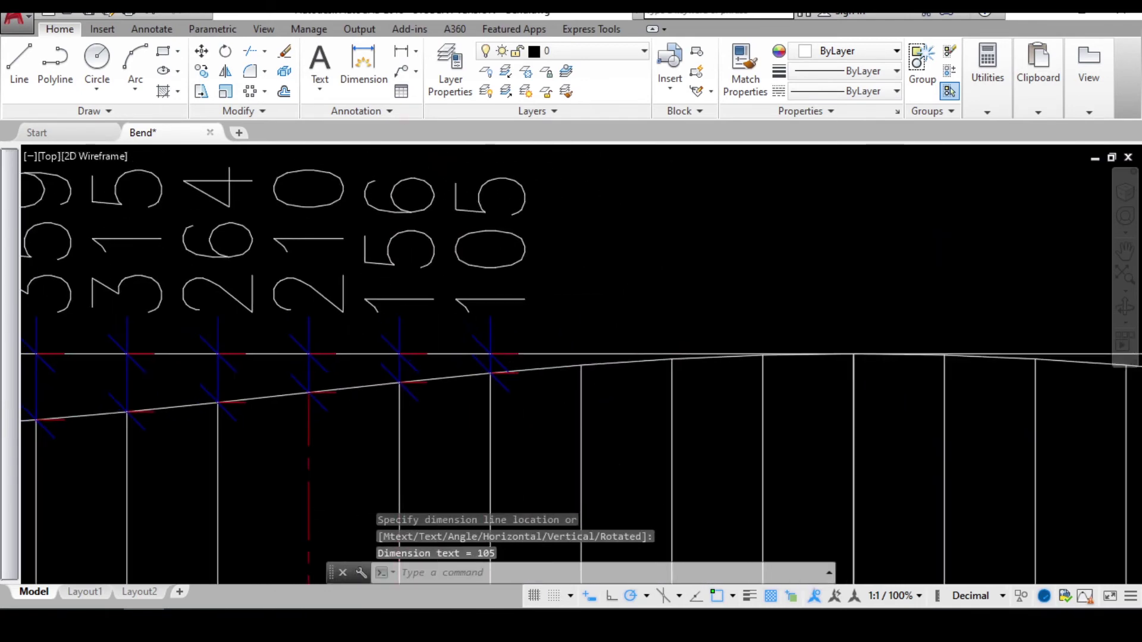
{"action": "key", "text": "Return"}
{"action": "left_click", "coordinate": [604, 413]}
{"action": "left_click", "coordinate": [603, 367]}
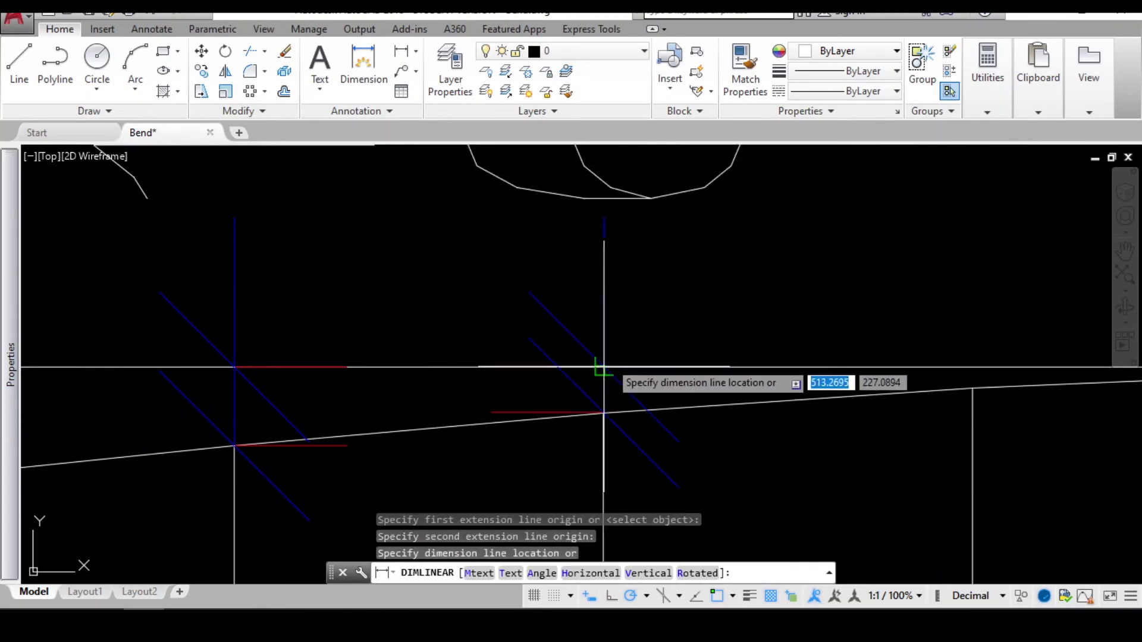
{"action": "left_click", "coordinate": [608, 362]}
{"action": "scroll", "coordinate": [608, 361], "scroll_direction": "down", "scroll_amount": 5}
Dimension the small gaps between the curve and top line at the 2nd pattern's tenth and eleventh division lines, just before the middle
{"action": "scroll", "coordinate": [645, 400], "scroll_direction": "up", "scroll_amount": 5}
{"action": "key", "text": "Return"}
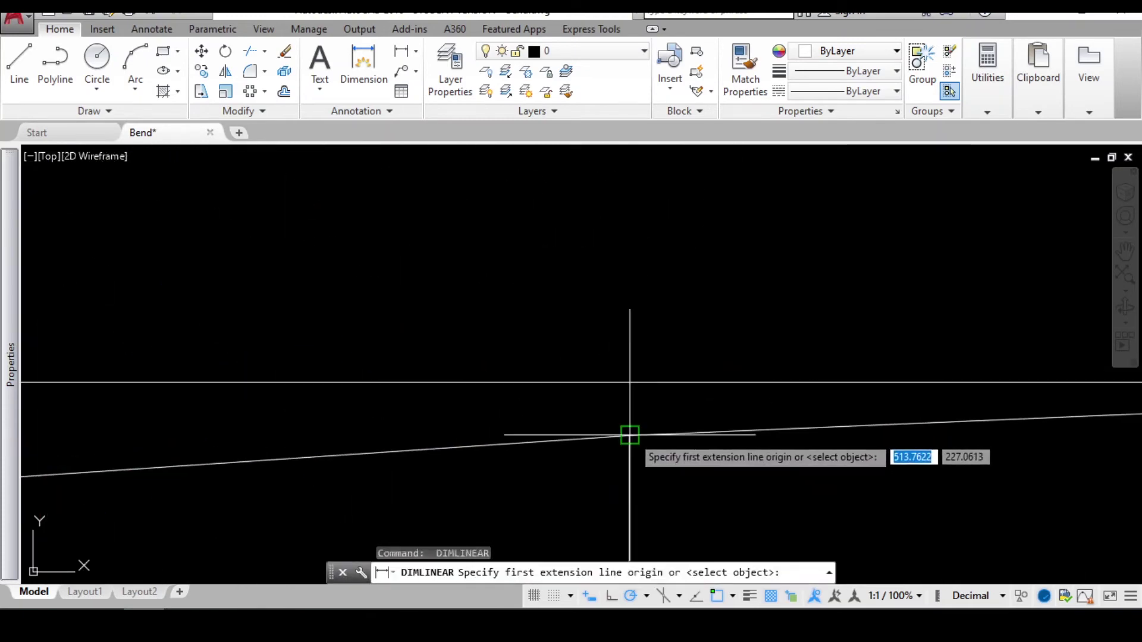
{"action": "left_click", "coordinate": [630, 436]}
{"action": "left_click", "coordinate": [629, 382]}
{"action": "left_click", "coordinate": [626, 393]}
{"action": "scroll", "coordinate": [625, 393], "scroll_direction": "down", "scroll_amount": 5}
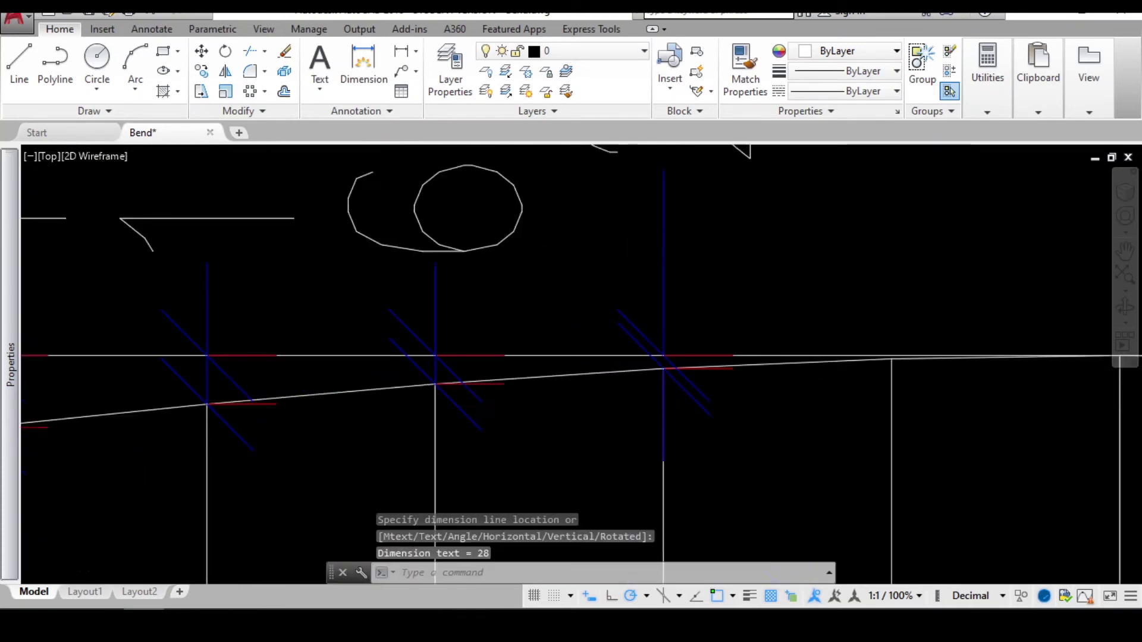
{"action": "scroll", "coordinate": [823, 354], "scroll_direction": "up", "scroll_amount": 5}
{"action": "left_click", "coordinate": [743, 332]}
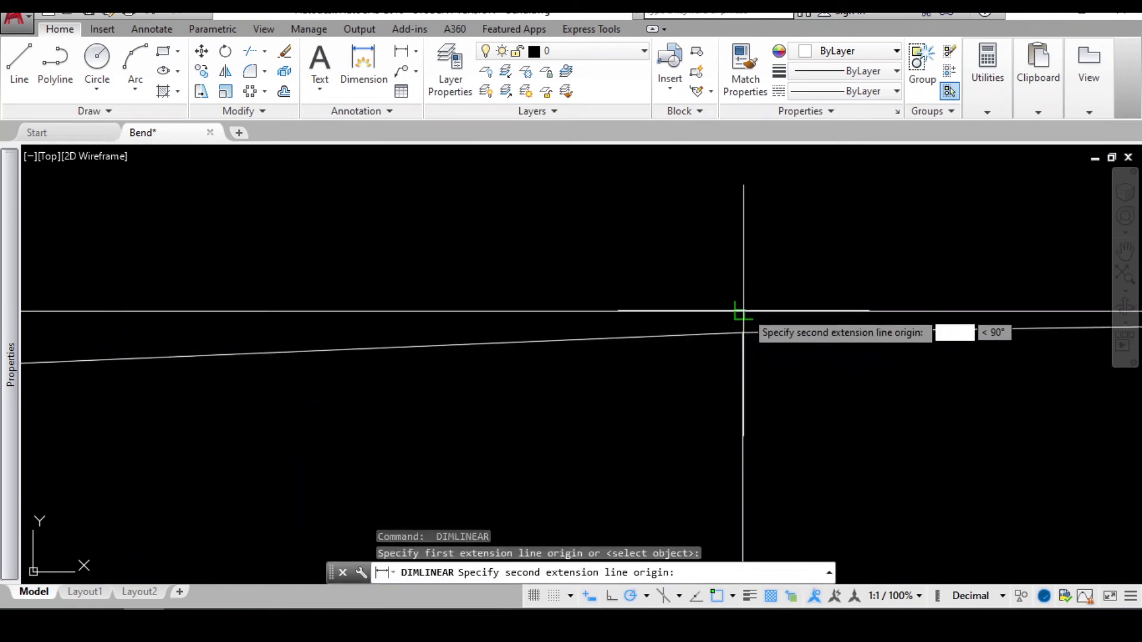
{"action": "left_click", "coordinate": [742, 312]}
{"action": "left_click", "coordinate": [744, 319]}
{"action": "scroll", "coordinate": [601, 315], "scroll_direction": "down", "scroll_amount": 3}
{"action": "scroll", "coordinate": [600, 315], "scroll_direction": "down", "scroll_amount": 8}
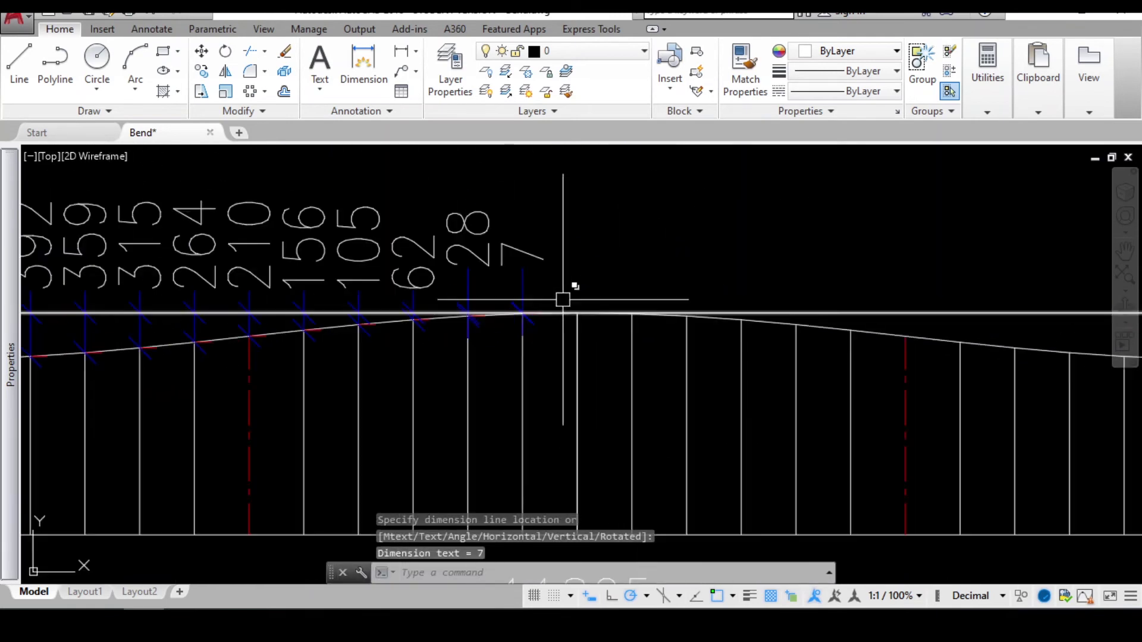
{"action": "key", "text": "Escape"}
Match the properties of the right-hand red centerline onto one of the overlapping vertical lines at the 2nd pattern's middle
{"action": "scroll", "coordinate": [587, 274], "scroll_direction": "up", "scroll_amount": 3}
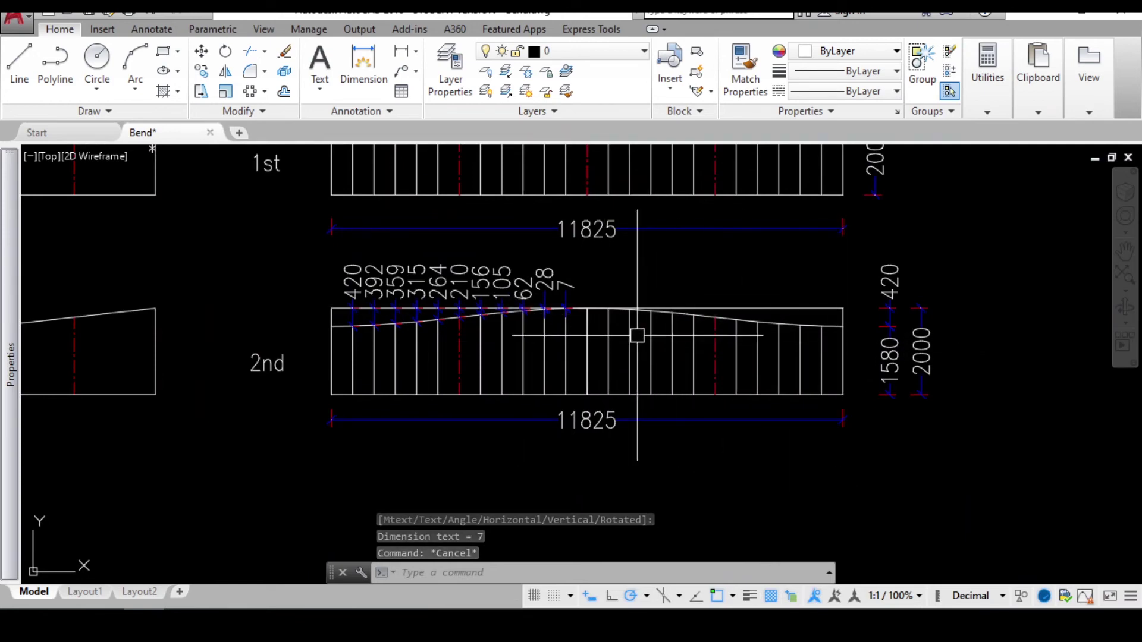
{"action": "type", "text": "ma"}
{"action": "key", "text": "Return"}
{"action": "scroll", "coordinate": [711, 343], "scroll_direction": "up", "scroll_amount": 2}
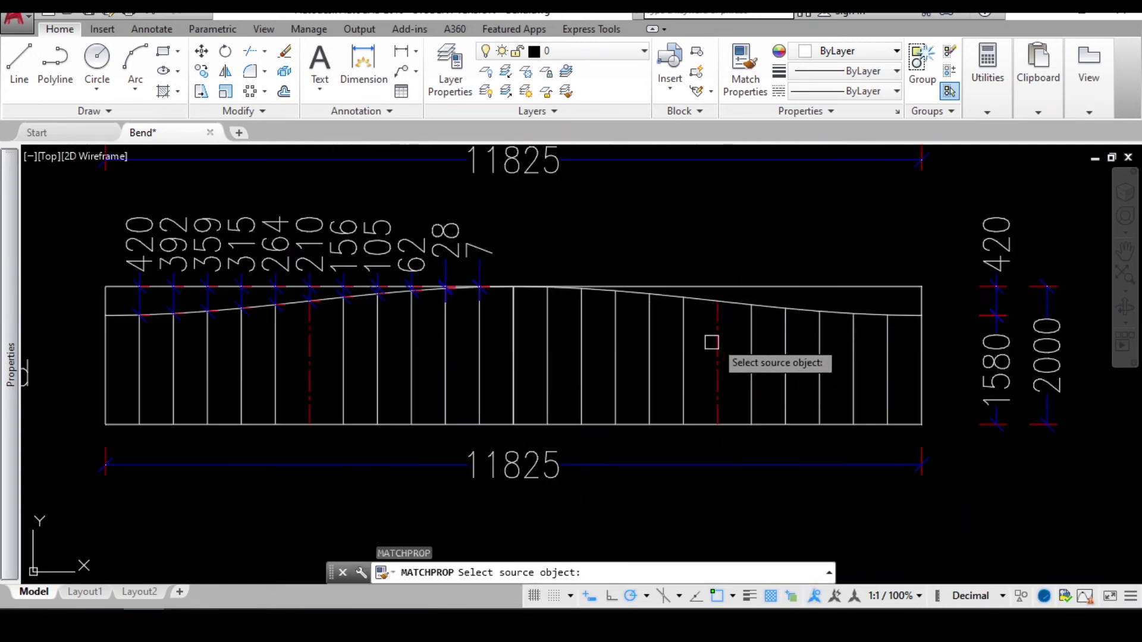
{"action": "left_click", "coordinate": [721, 331]}
{"action": "left_click", "coordinate": [513, 327]}
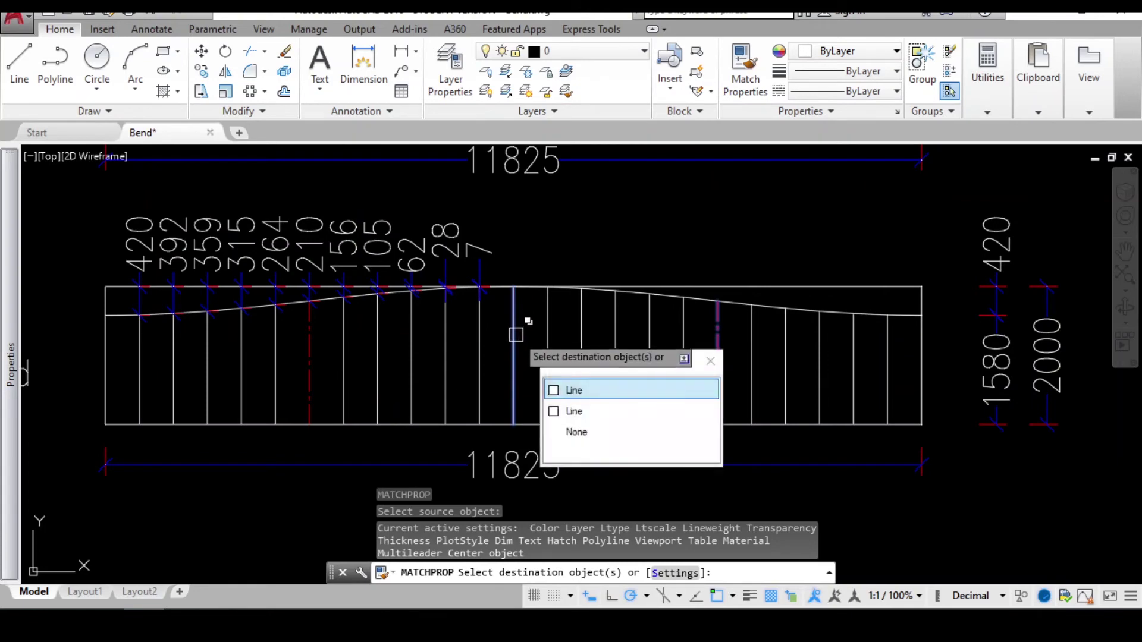
{"action": "key", "text": "Escape"}
{"action": "key", "text": "Escape"}
Erase the duplicate white line that overlaps the red centerline at the 2nd pattern's middle
{"action": "left_click", "coordinate": [514, 336]}
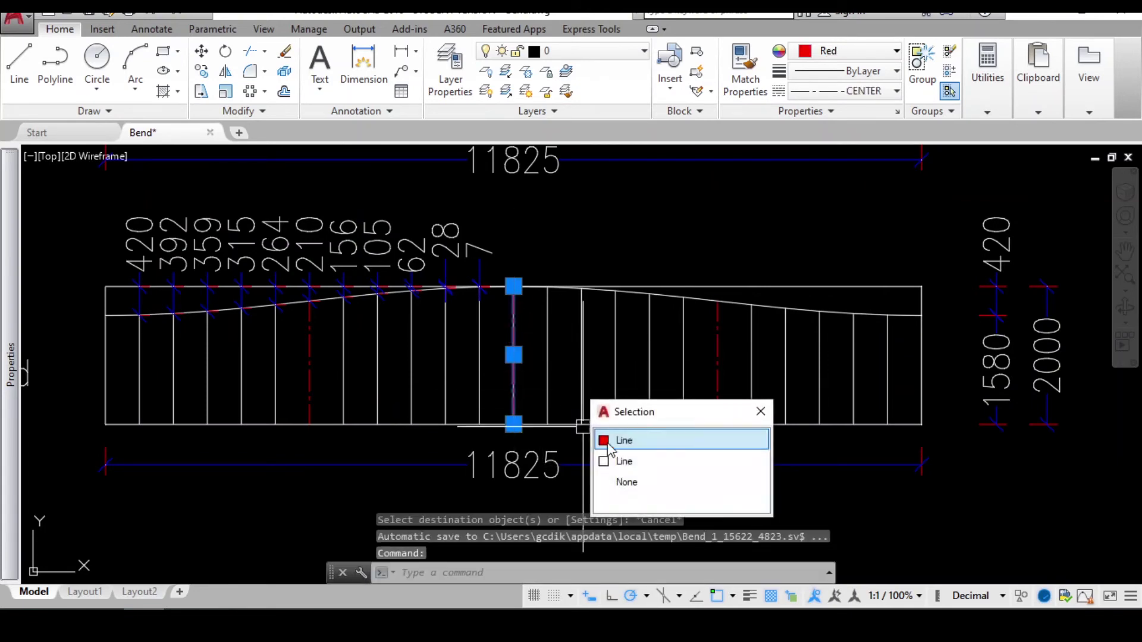
{"action": "left_click", "coordinate": [620, 458]}
{"action": "type", "text": "e"}
{"action": "key", "text": "Return"}
{"action": "middle_click_drag", "start_coordinate": [550, 338], "coordinate": [564, 337]}
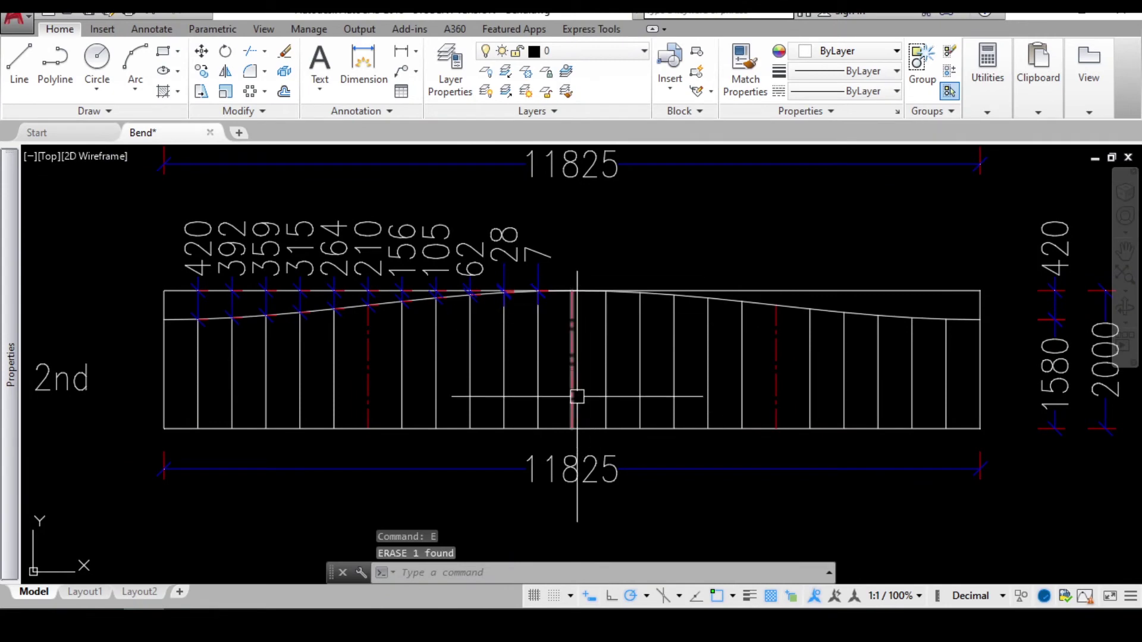
{"action": "scroll", "coordinate": [565, 375], "scroll_direction": "down", "scroll_amount": 4}
{"action": "scroll", "coordinate": [589, 309], "scroll_direction": "up", "scroll_amount": 2}
{"action": "left_click", "coordinate": [604, 286]}
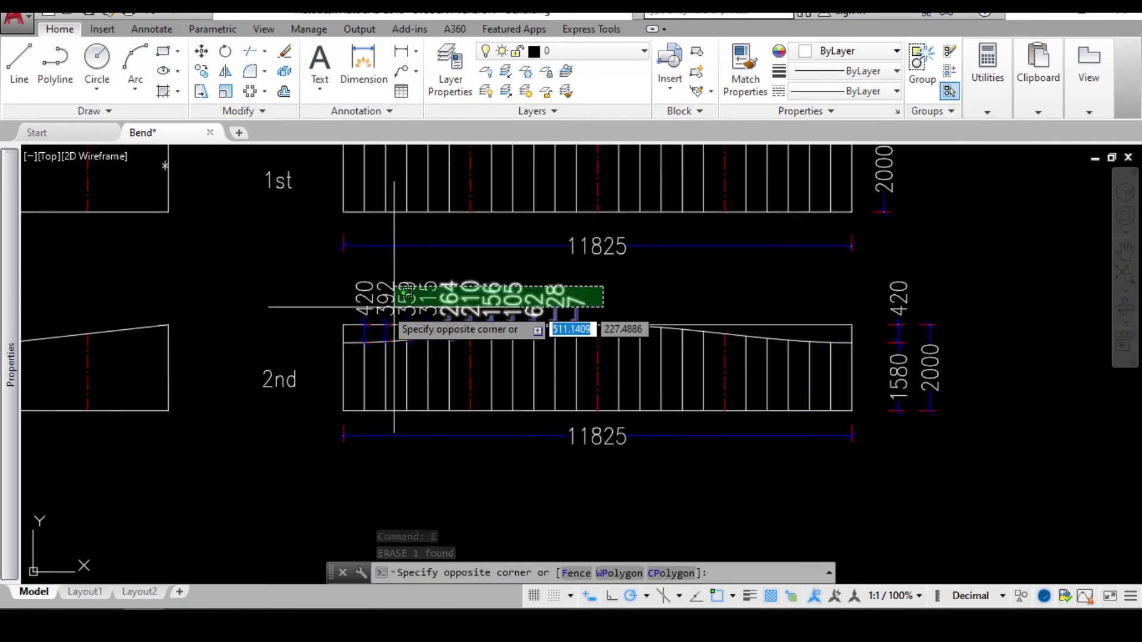
{"action": "left_click", "coordinate": [314, 308]}
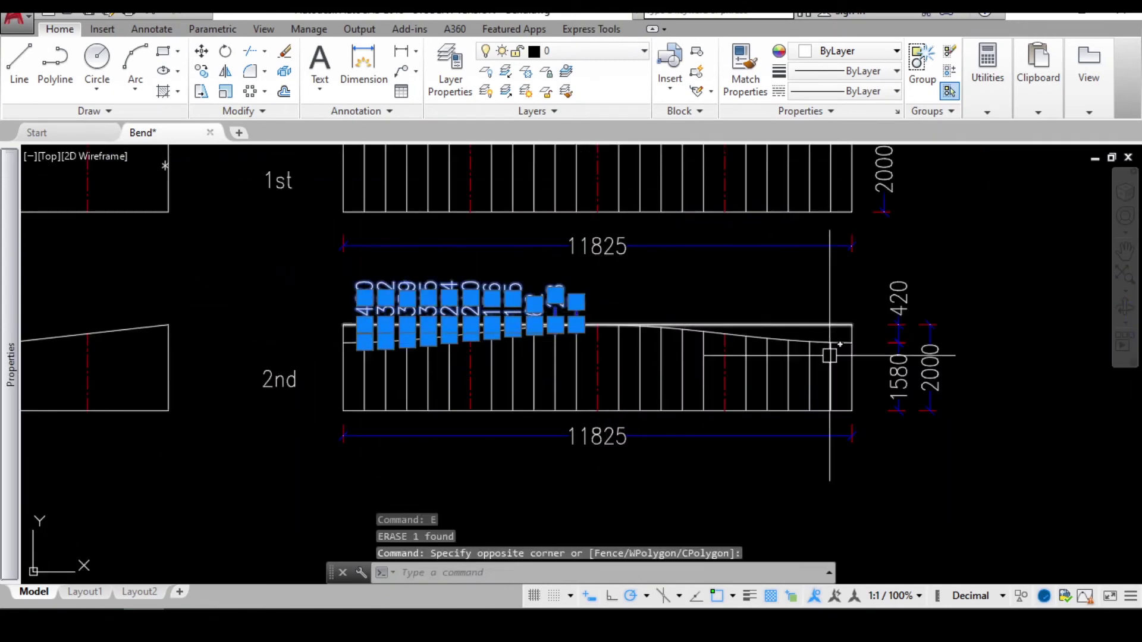
{"action": "key", "text": "Escape"}
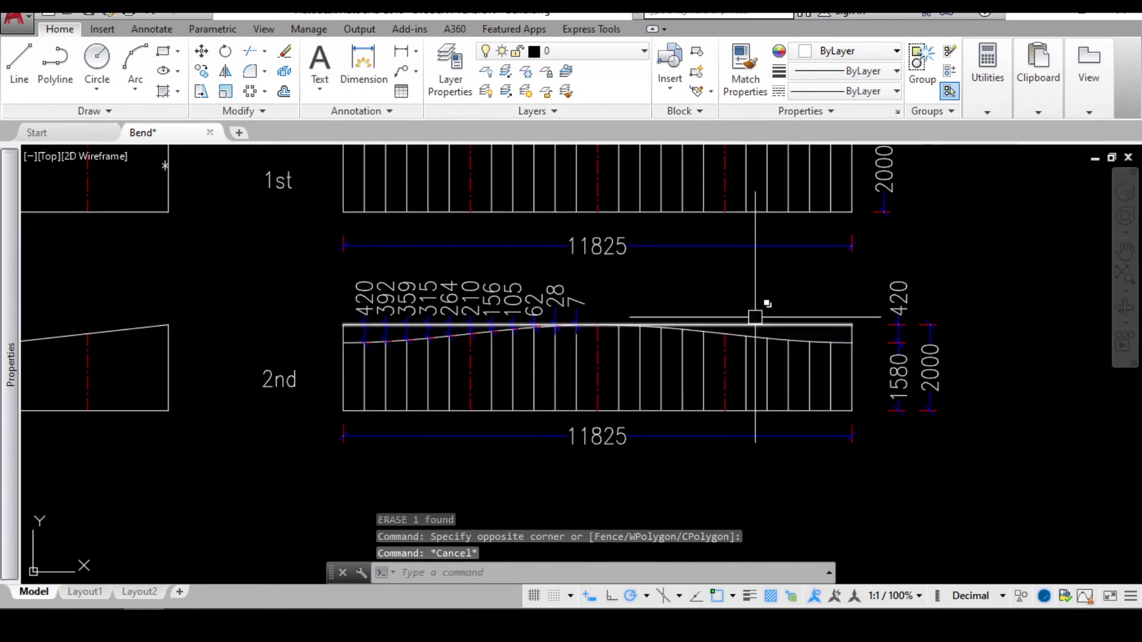
Dimension the vertical gap between the curve and the top line at the 1st pattern's first division line from the left edge
{"action": "middle_click_drag", "start_coordinate": [851, 329], "coordinate": [837, 392]}
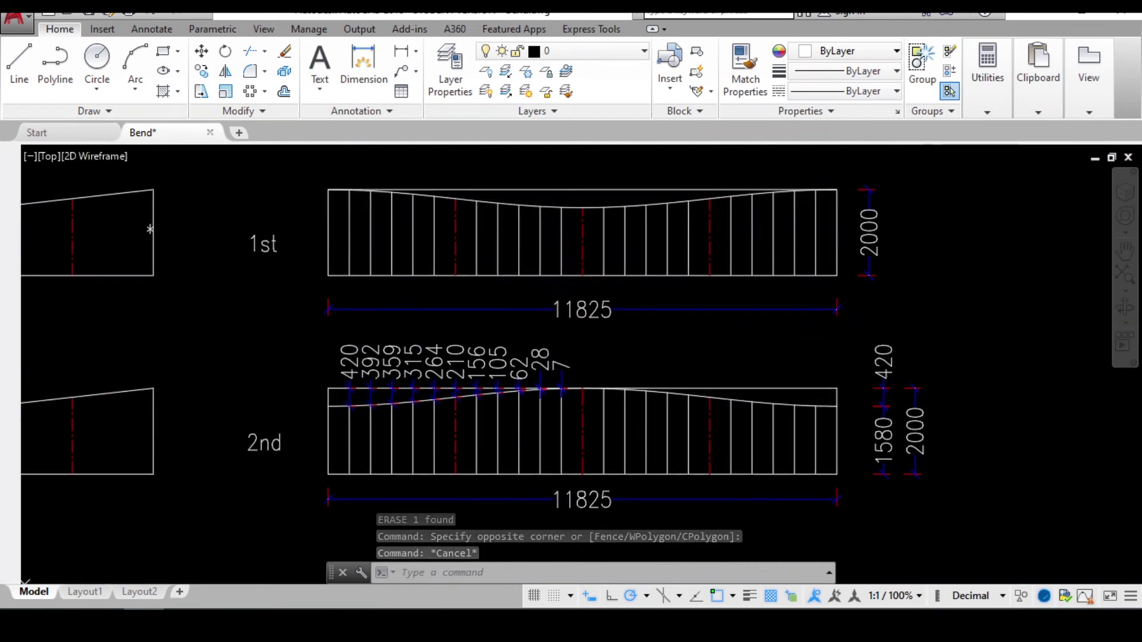
{"action": "middle_click_drag", "start_coordinate": [583, 265], "coordinate": [583, 311]}
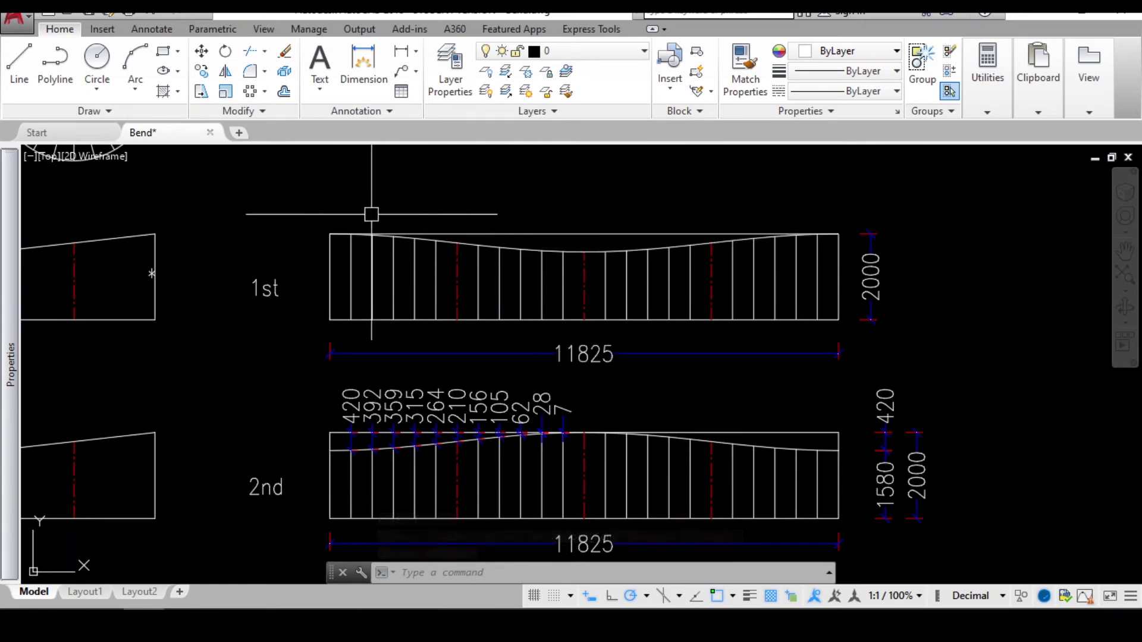
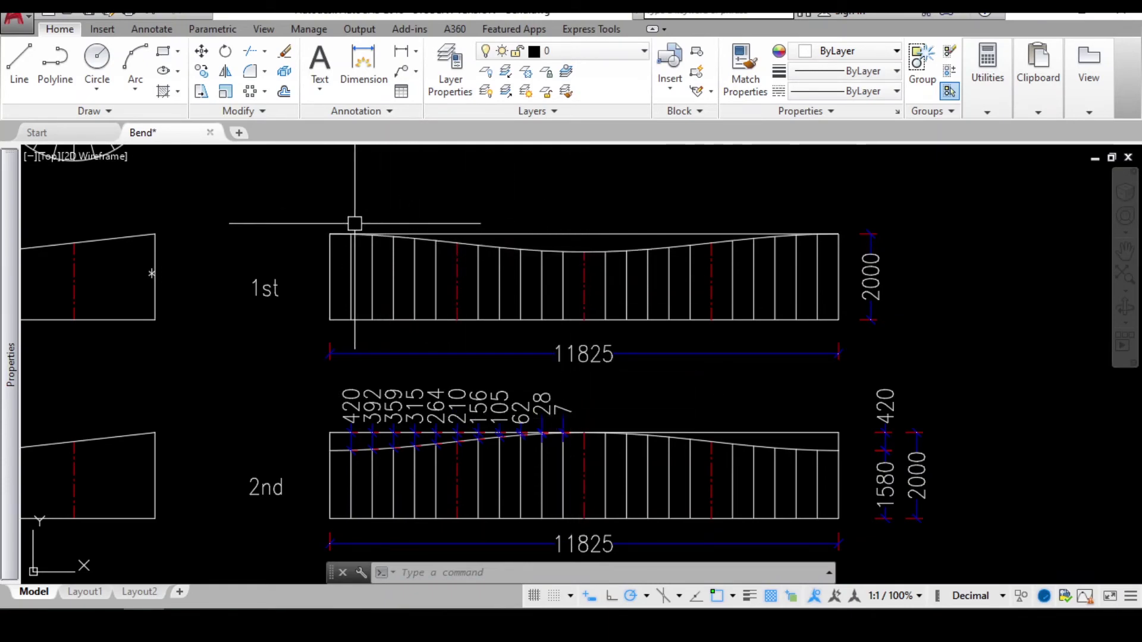
{"action": "scroll", "coordinate": [355, 224], "scroll_direction": "up", "scroll_amount": 10}
{"action": "key", "text": "Return"}
{"action": "scroll", "coordinate": [306, 339], "scroll_direction": "up", "scroll_amount": 8}
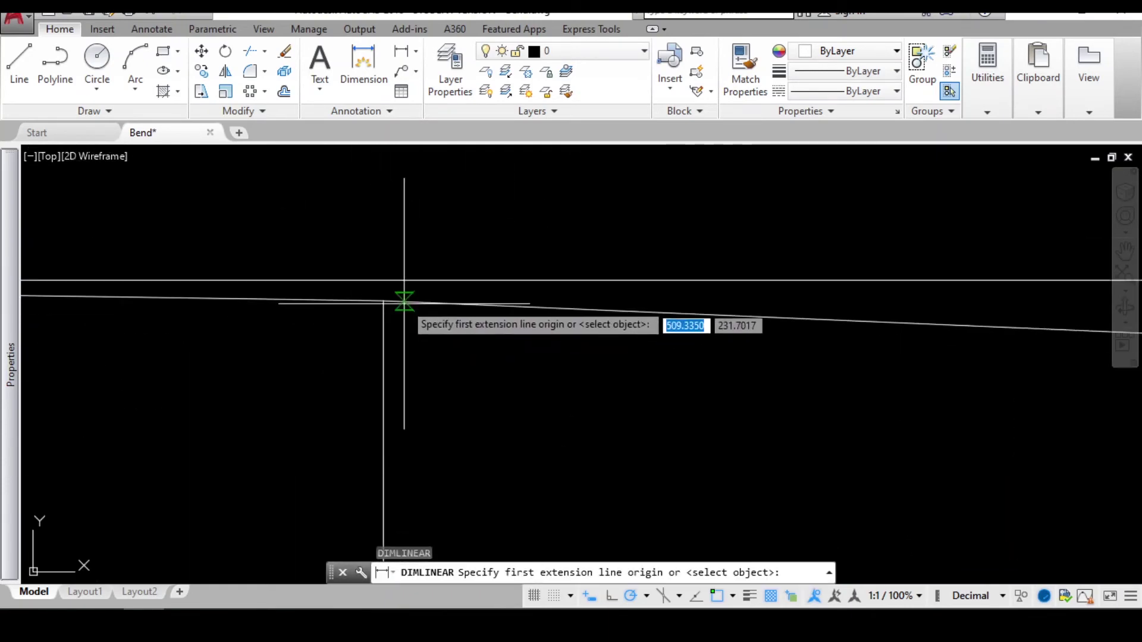
{"action": "left_click", "coordinate": [383, 301]}
{"action": "left_click", "coordinate": [383, 280]}
{"action": "left_click", "coordinate": [383, 283]}
{"action": "scroll", "coordinate": [383, 291], "scroll_direction": "down", "scroll_amount": 12}
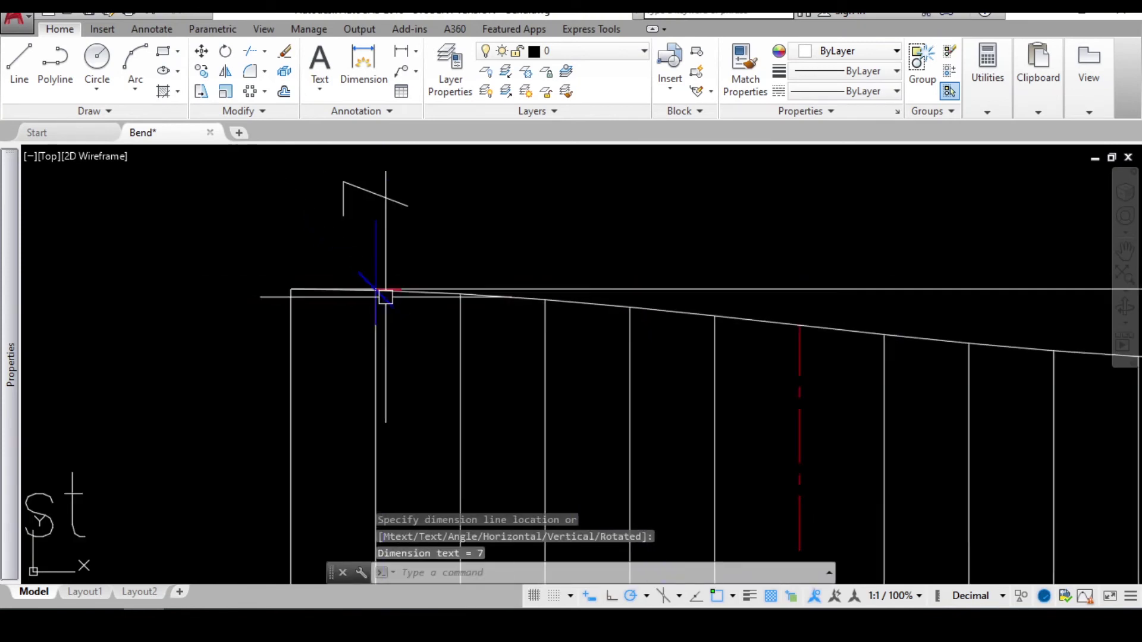
Add linear dimensions from the curve up to the top line at the 1st pattern's second and third division lines
{"action": "scroll", "coordinate": [464, 305], "scroll_direction": "up", "scroll_amount": 4}
{"action": "key", "text": "space"}
{"action": "left_click", "coordinate": [449, 301]}
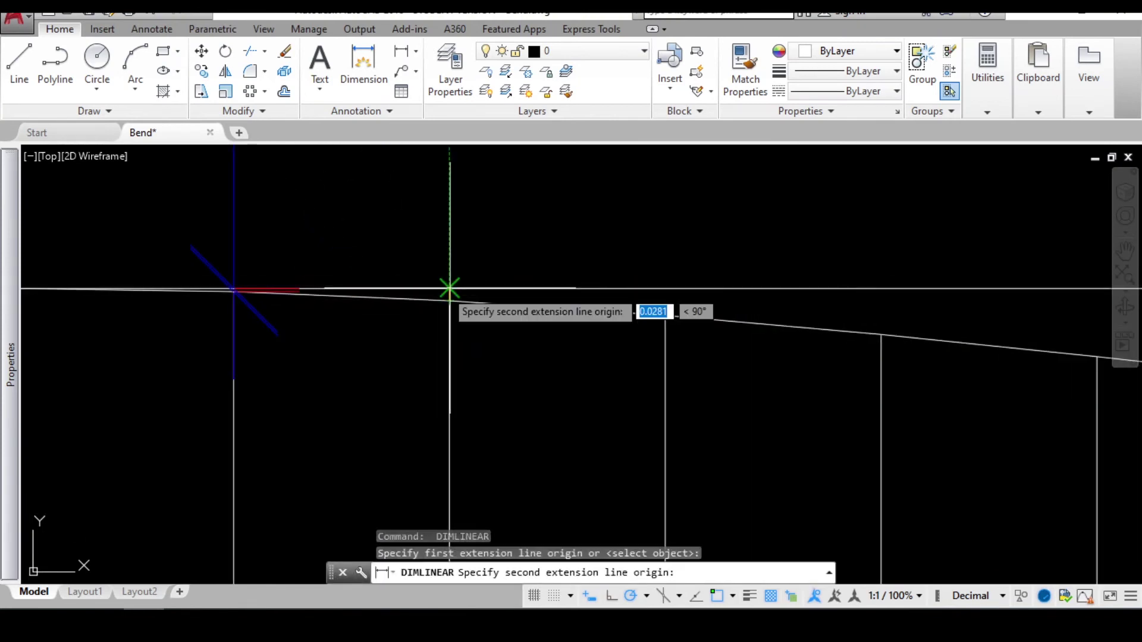
{"action": "left_click", "coordinate": [450, 289]}
{"action": "left_click", "coordinate": [452, 279]}
{"action": "scroll", "coordinate": [456, 297], "scroll_direction": "down", "scroll_amount": 2}
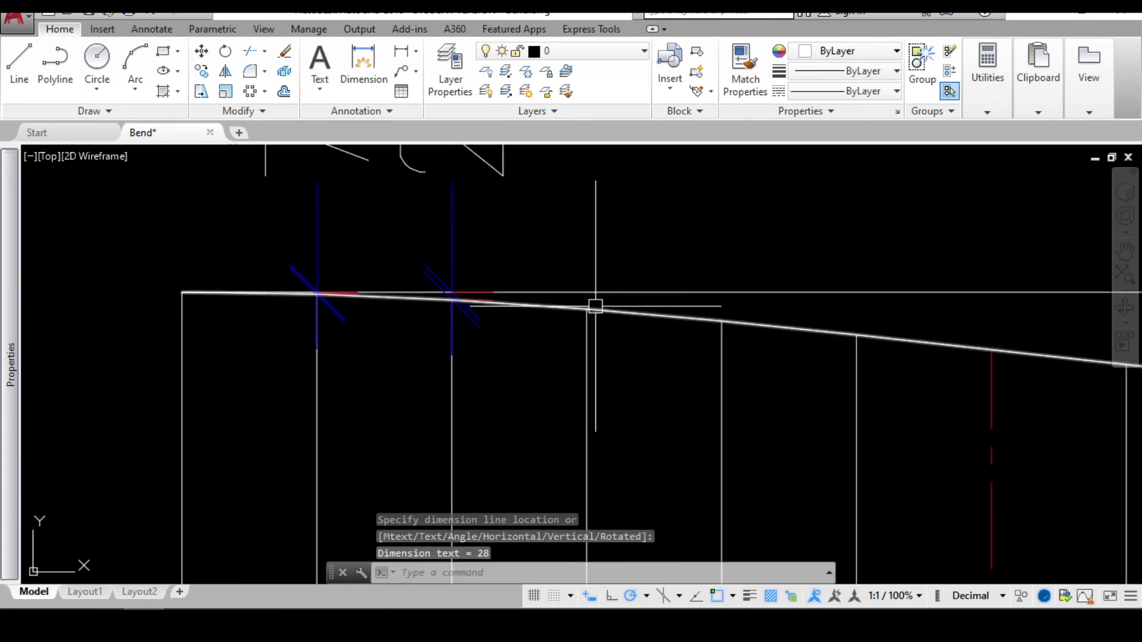
{"action": "key", "text": "space"}
{"action": "left_click", "coordinate": [595, 307]}
{"action": "left_click", "coordinate": [595, 293]}
{"action": "left_click", "coordinate": [597, 285]}
{"action": "scroll", "coordinate": [660, 307], "scroll_direction": "down", "scroll_amount": 2}
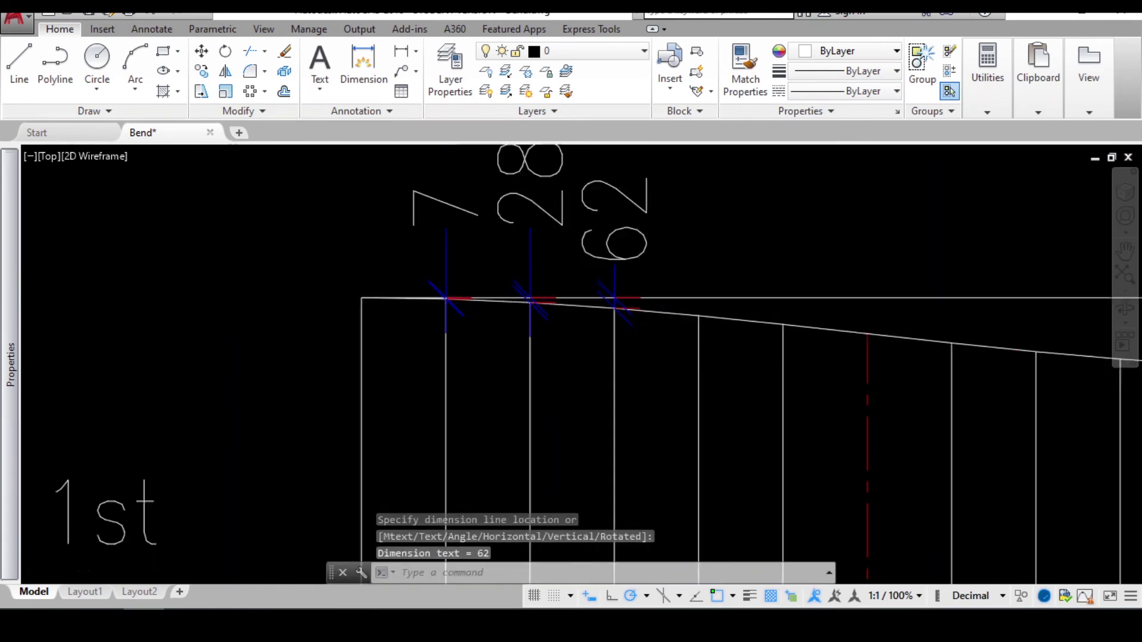
Add vertical linear dimensions from the curve up to the top line at the 1st pattern's fourth and fifth division lines
{"action": "scroll", "coordinate": [880, 303], "scroll_direction": "up", "scroll_amount": 3}
{"action": "key", "text": "space"}
{"action": "left_click", "coordinate": [420, 332]}
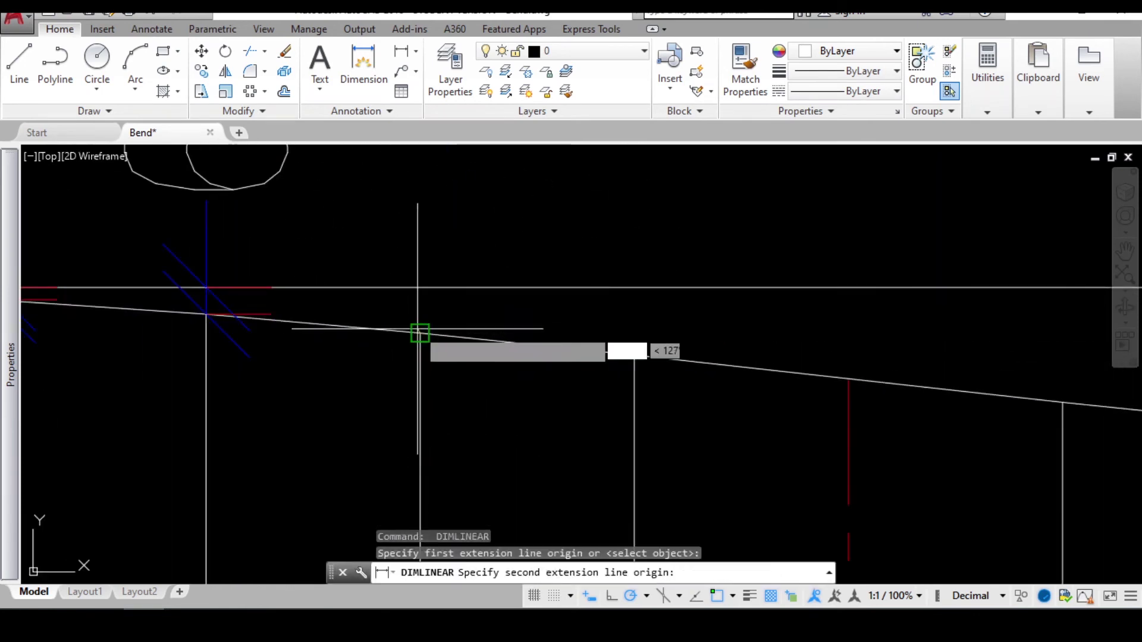
{"action": "left_click", "coordinate": [421, 289]}
{"action": "left_click", "coordinate": [421, 159]}
{"action": "key", "text": "space"}
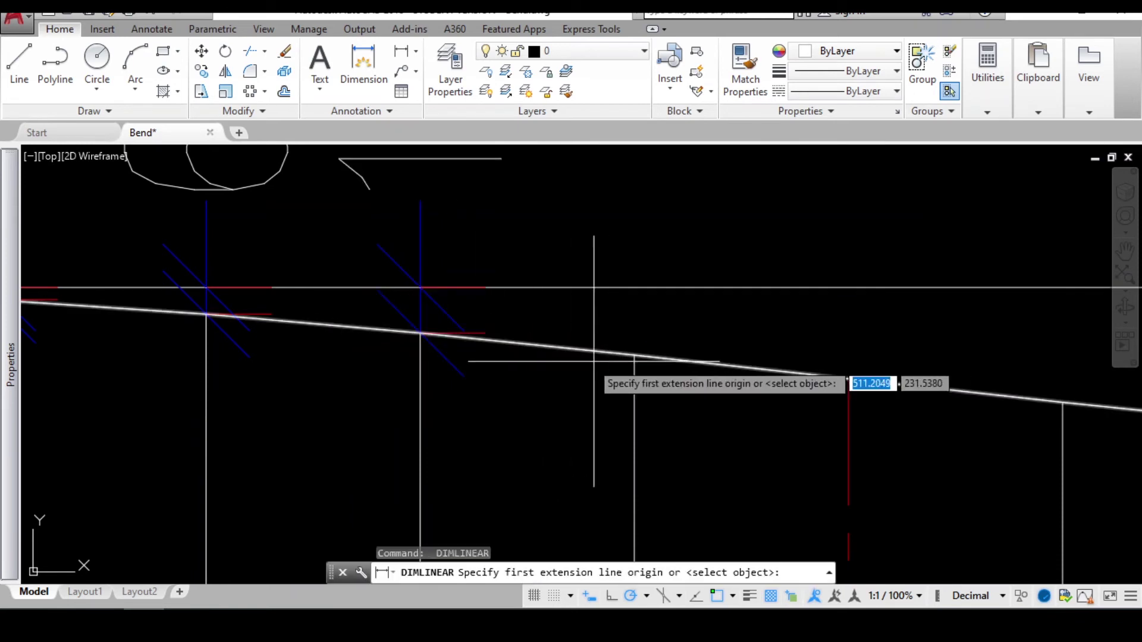
{"action": "left_click", "coordinate": [635, 355]}
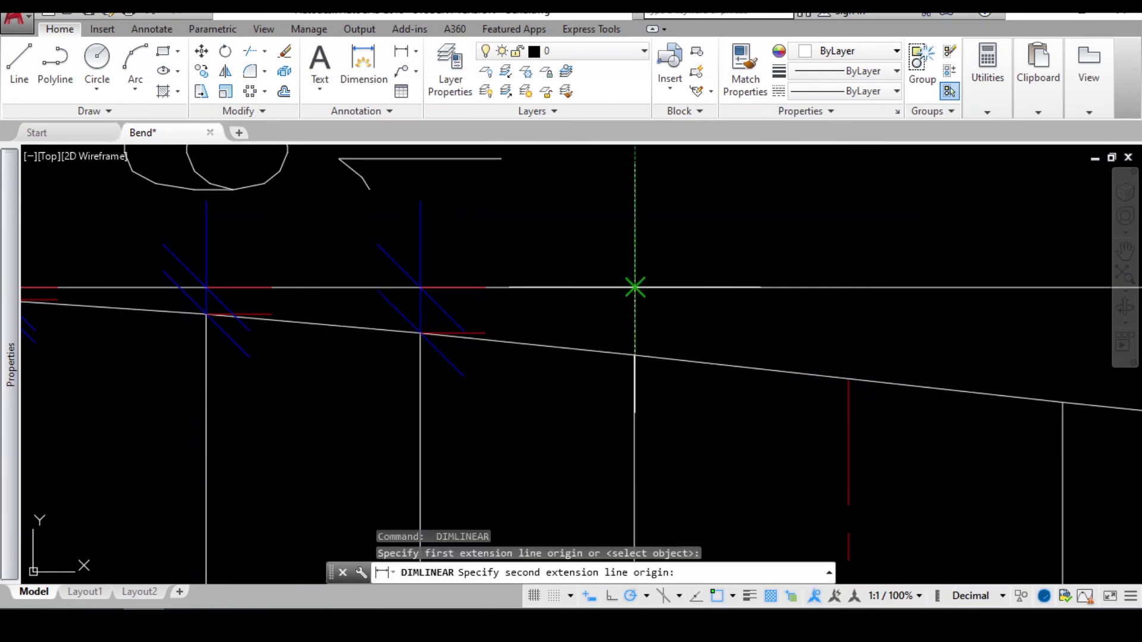
{"action": "left_click", "coordinate": [635, 288]}
{"action": "left_click", "coordinate": [576, 298]}
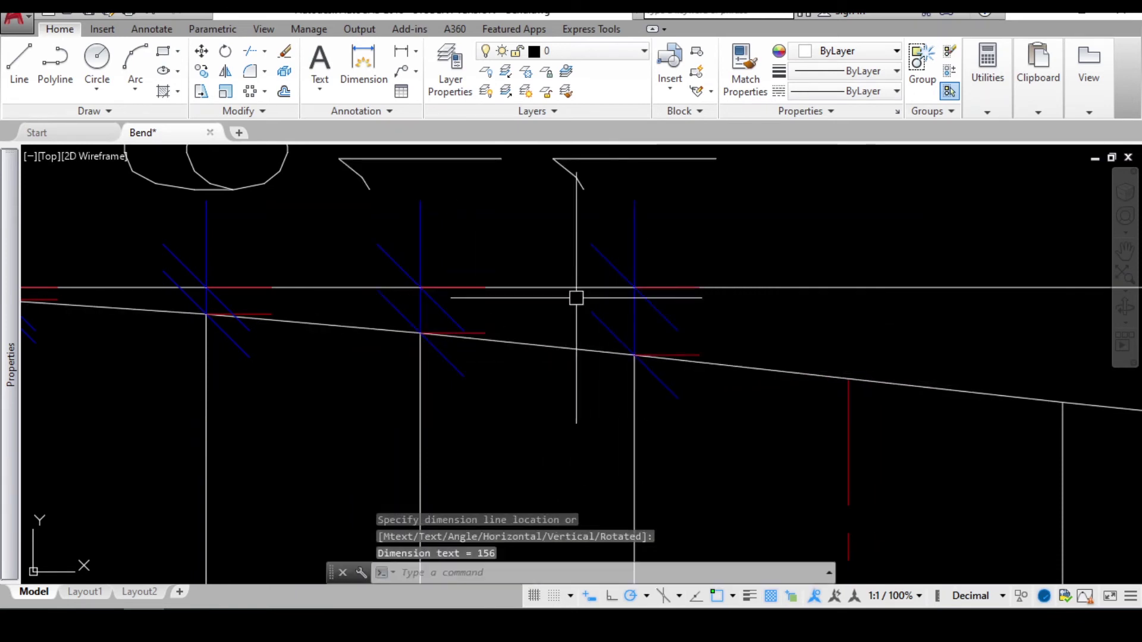
Dimension the vertical gap between curve and top line at the 1st pattern's first red centerline and the division line just after it
{"action": "middle_click_drag", "start_coordinate": [674, 383], "coordinate": [648, 324]}
{"action": "key", "text": "space"}
{"action": "left_click", "coordinate": [608, 318]}
{"action": "left_click", "coordinate": [607, 230]}
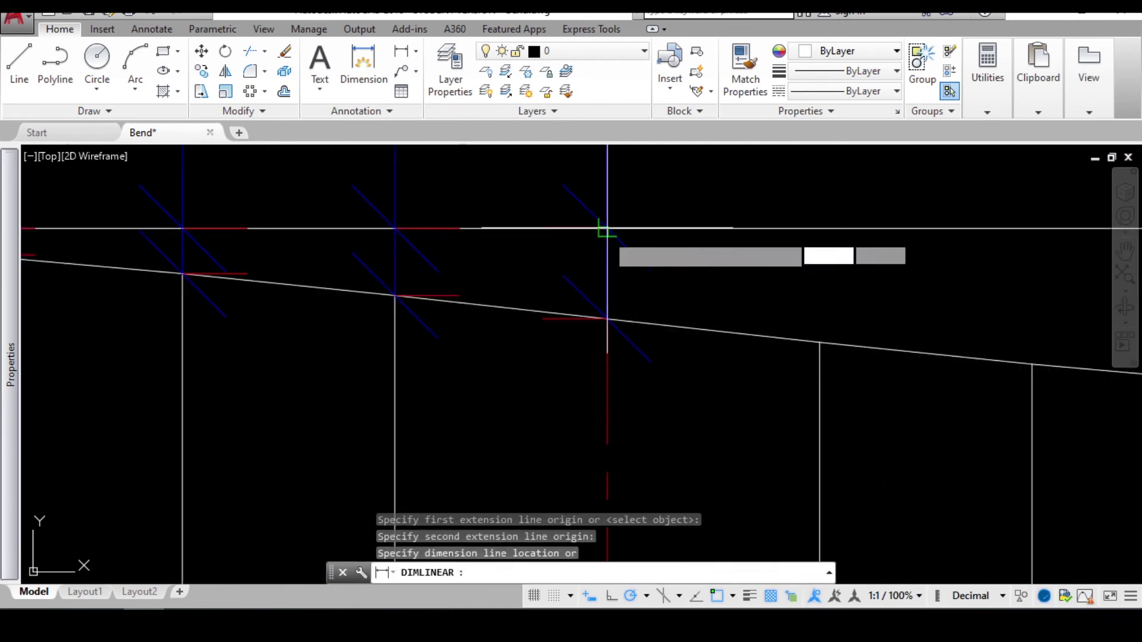
{"action": "left_click", "coordinate": [607, 238]}
{"action": "scroll", "coordinate": [607, 239], "scroll_direction": "down", "scroll_amount": 2}
{"action": "middle_click_drag", "start_coordinate": [697, 282], "coordinate": [561, 323]}
{"action": "key", "text": "space"}
{"action": "left_click", "coordinate": [603, 344]}
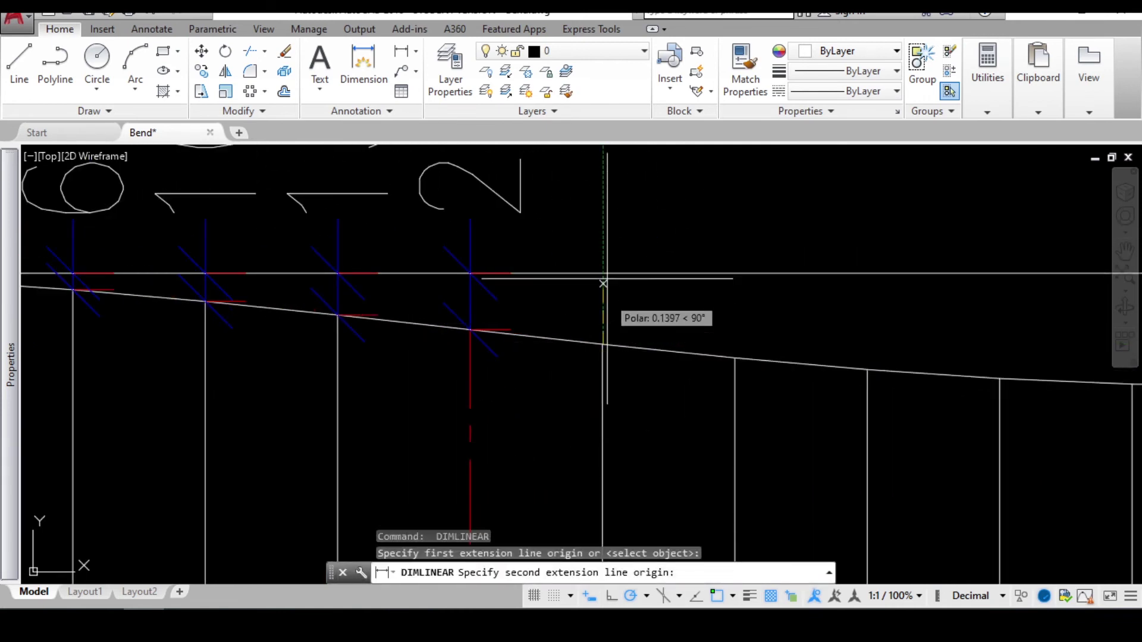
{"action": "left_click", "coordinate": [602, 274]}
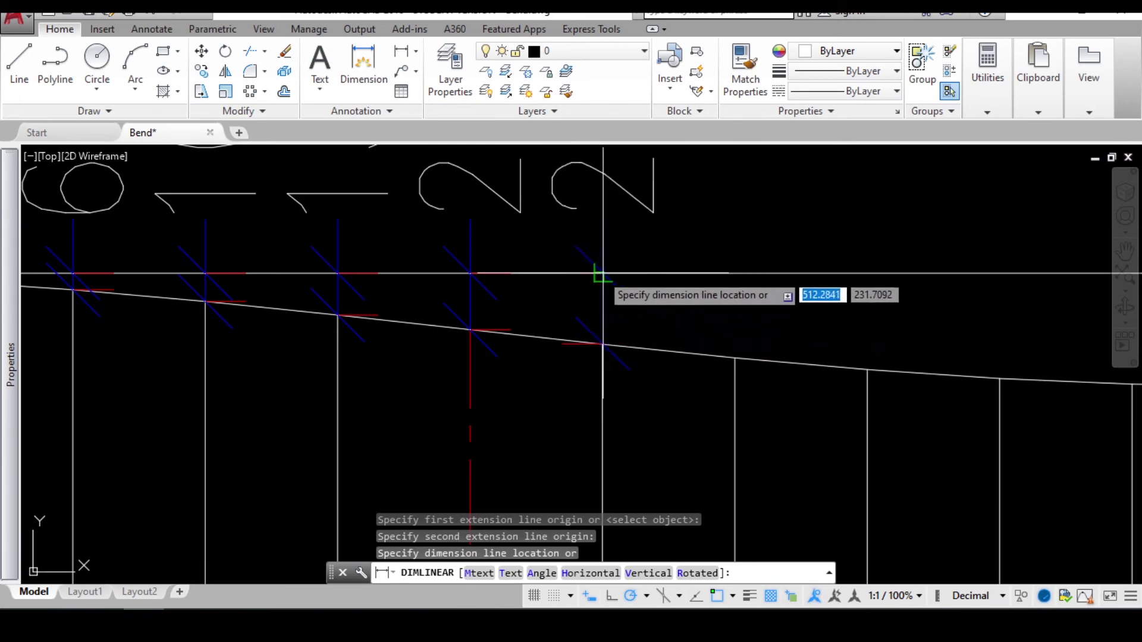
{"action": "left_click", "coordinate": [603, 273]}
Add vertical linear dimensions from the curve up to the top line at the 1st pattern's eighth and ninth division lines
{"action": "middle_click_drag", "start_coordinate": [697, 338], "coordinate": [512, 350]}
{"action": "key", "text": "space"}
{"action": "left_click", "coordinate": [550, 368]}
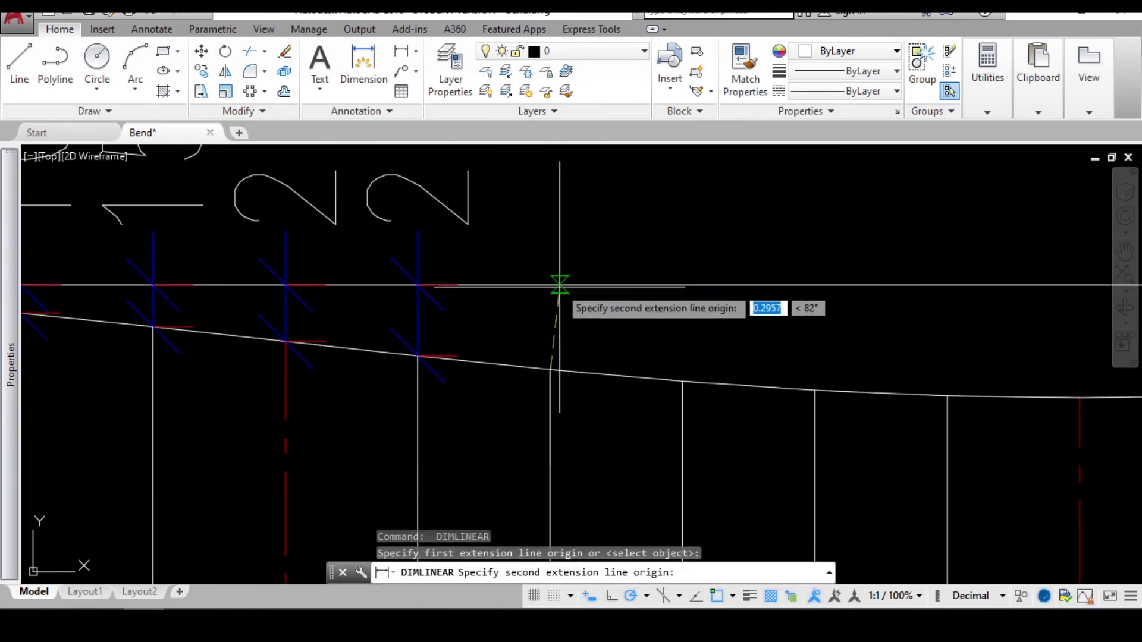
{"action": "left_click", "coordinate": [549, 286]}
{"action": "left_click", "coordinate": [549, 283]}
{"action": "key", "text": "space"}
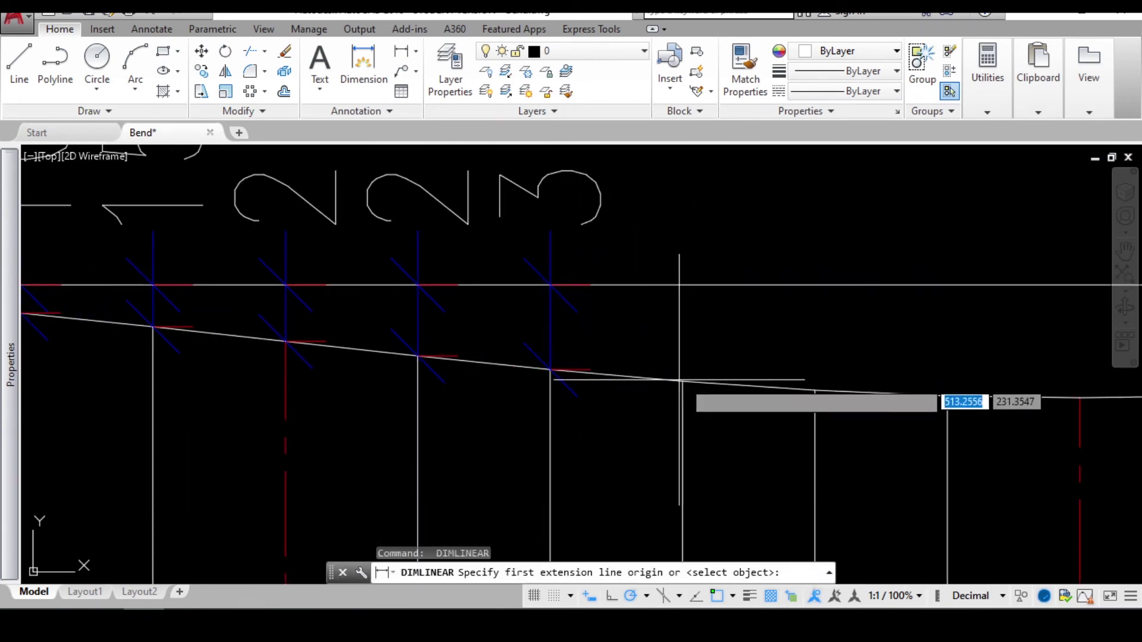
{"action": "left_click", "coordinate": [683, 382]}
{"action": "left_click", "coordinate": [682, 285]}
{"action": "left_click", "coordinate": [681, 284]}
{"action": "middle_click_drag", "start_coordinate": [696, 345], "coordinate": [421, 365]}
{"action": "key", "text": "space"}
{"action": "left_click", "coordinate": [541, 409]}
{"action": "left_click", "coordinate": [541, 305]}
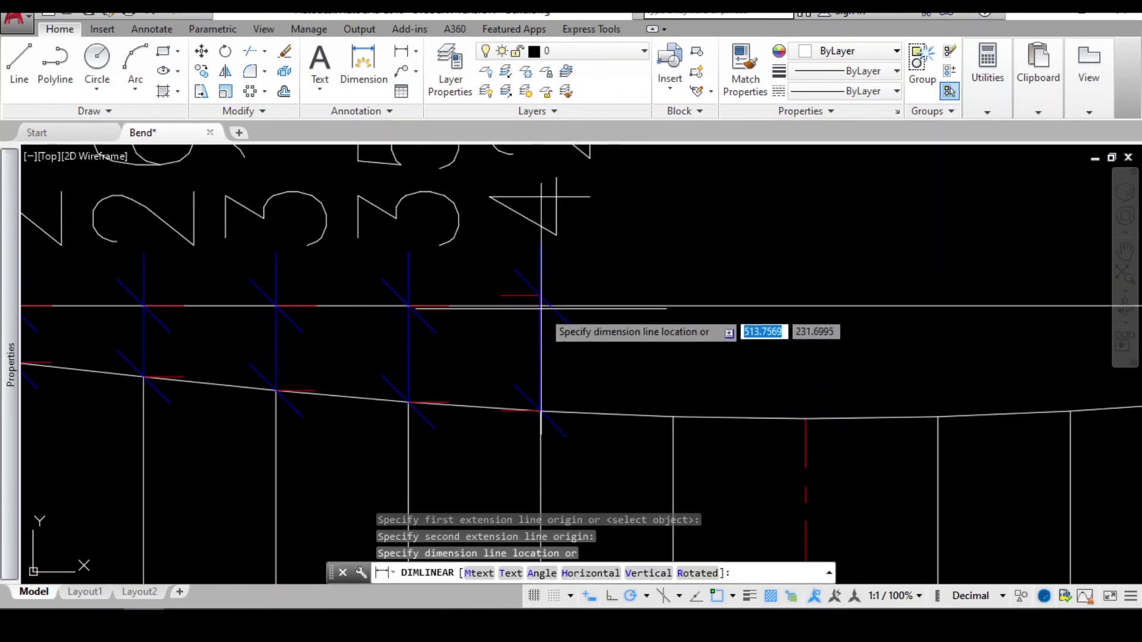
{"action": "left_click", "coordinate": [541, 305]}
Dimension the vertical gap between the curve and the top line at the 1st pattern's tenth and eleventh division lines
{"action": "key", "text": "space"}
{"action": "left_click", "coordinate": [541, 410]}
{"action": "left_click", "coordinate": [541, 306]}
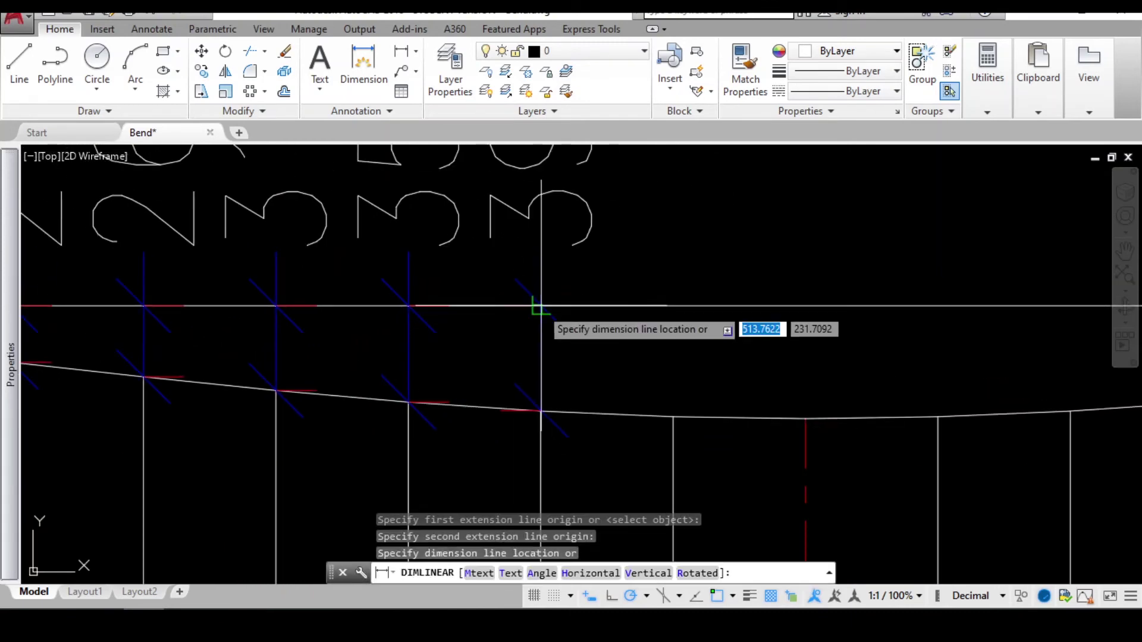
{"action": "left_click", "coordinate": [540, 305]}
{"action": "key", "text": "space"}
{"action": "left_click", "coordinate": [672, 417]}
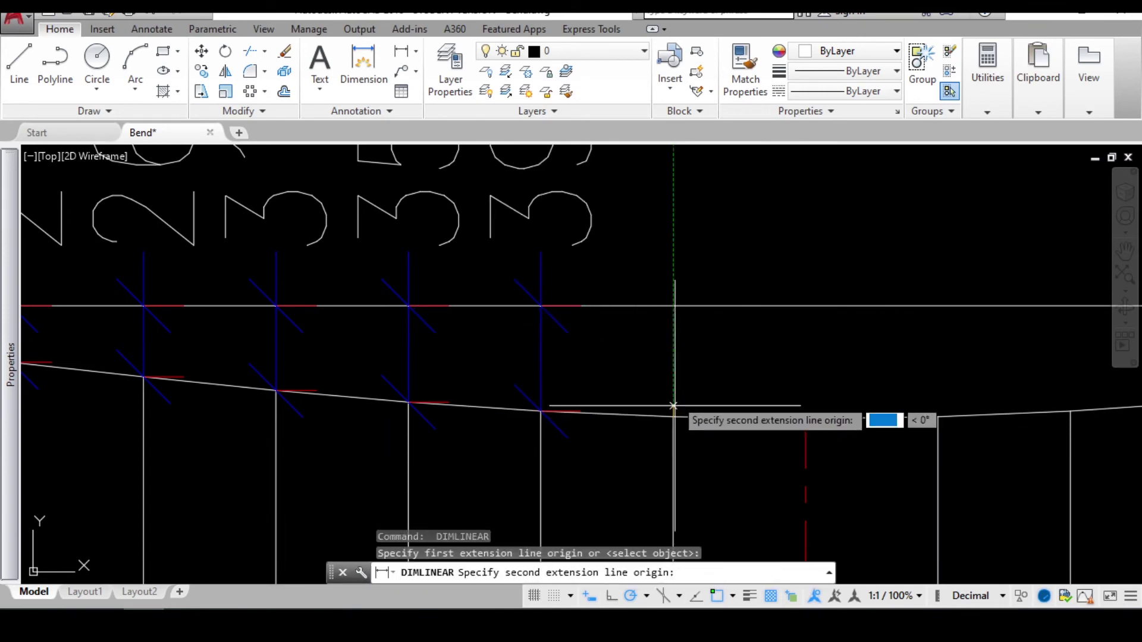
{"action": "left_click", "coordinate": [673, 306]}
{"action": "left_click", "coordinate": [673, 305]}
Dimension the vertical gap between the curve and the top line at the red centerline in the 1st pattern's middle
{"action": "key", "text": "space"}
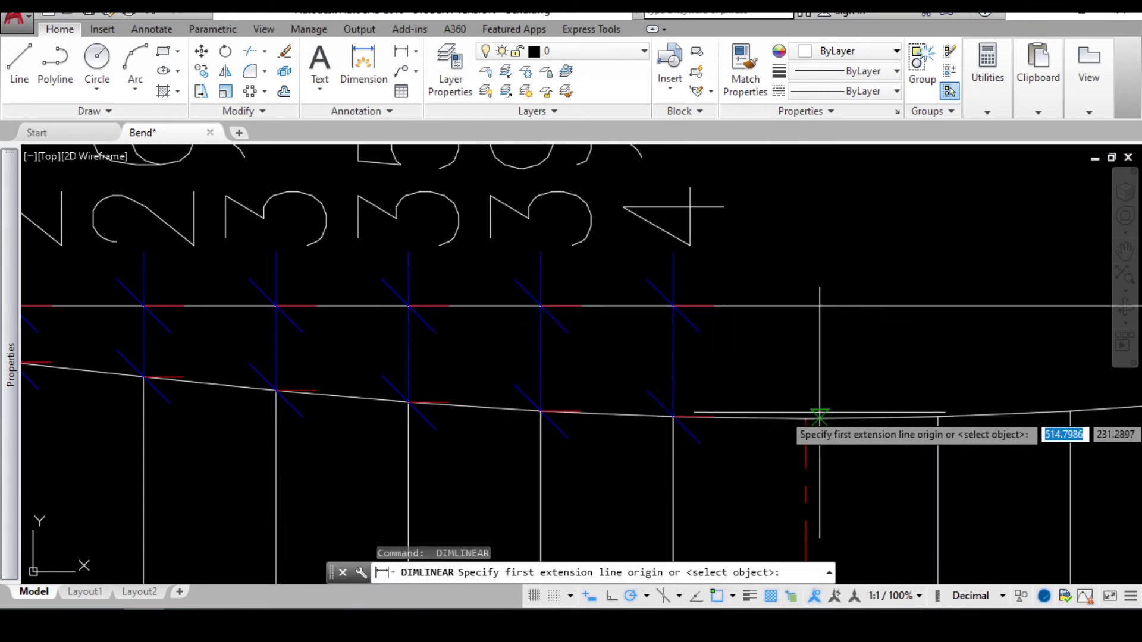
{"action": "left_click", "coordinate": [806, 418]}
{"action": "left_click", "coordinate": [805, 306]}
{"action": "left_click", "coordinate": [805, 304]}
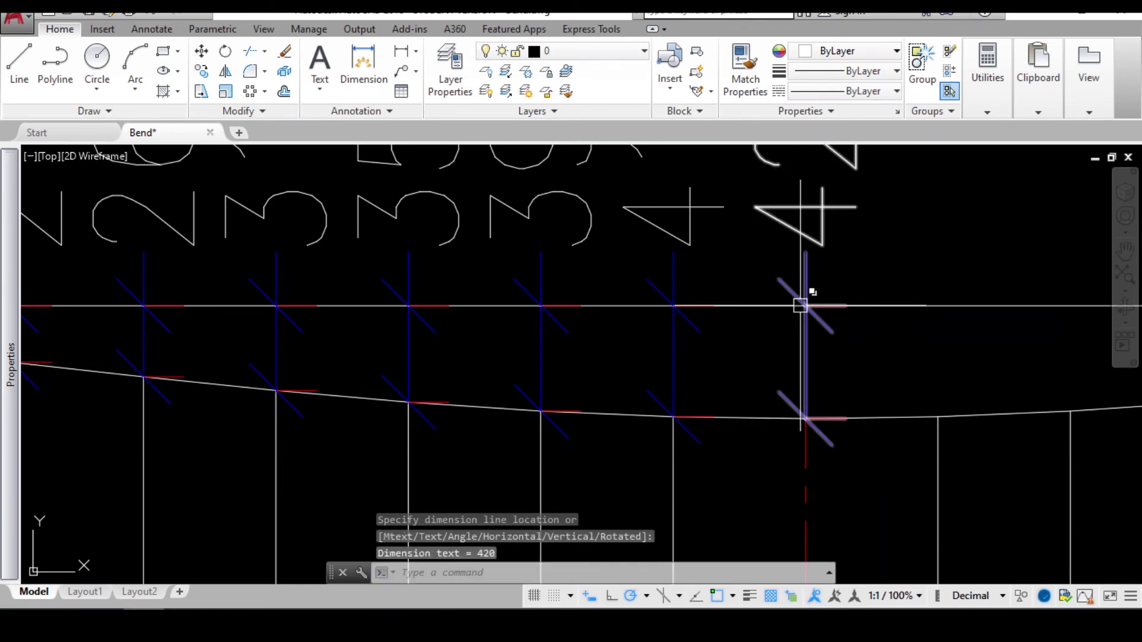
{"action": "key", "text": "Escape"}
{"action": "scroll", "coordinate": [805, 303], "scroll_direction": "down", "scroll_amount": 10}
{"action": "middle_click_drag", "start_coordinate": [604, 358], "coordinate": [554, 292]}
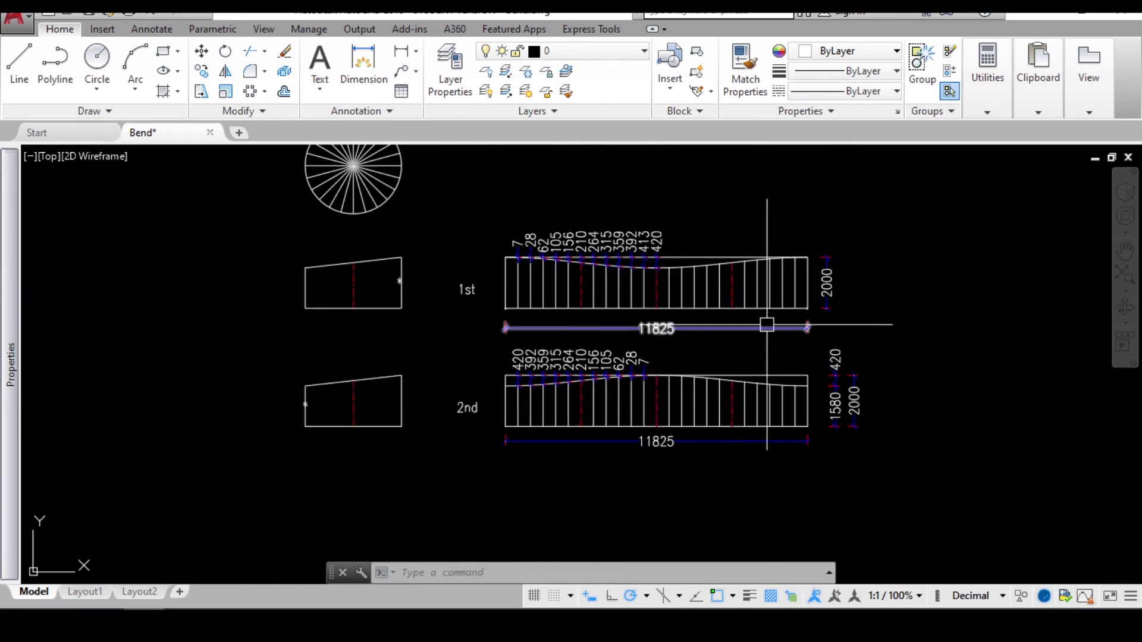
{"action": "scroll", "coordinate": [774, 278], "scroll_direction": "up", "scroll_amount": 2}
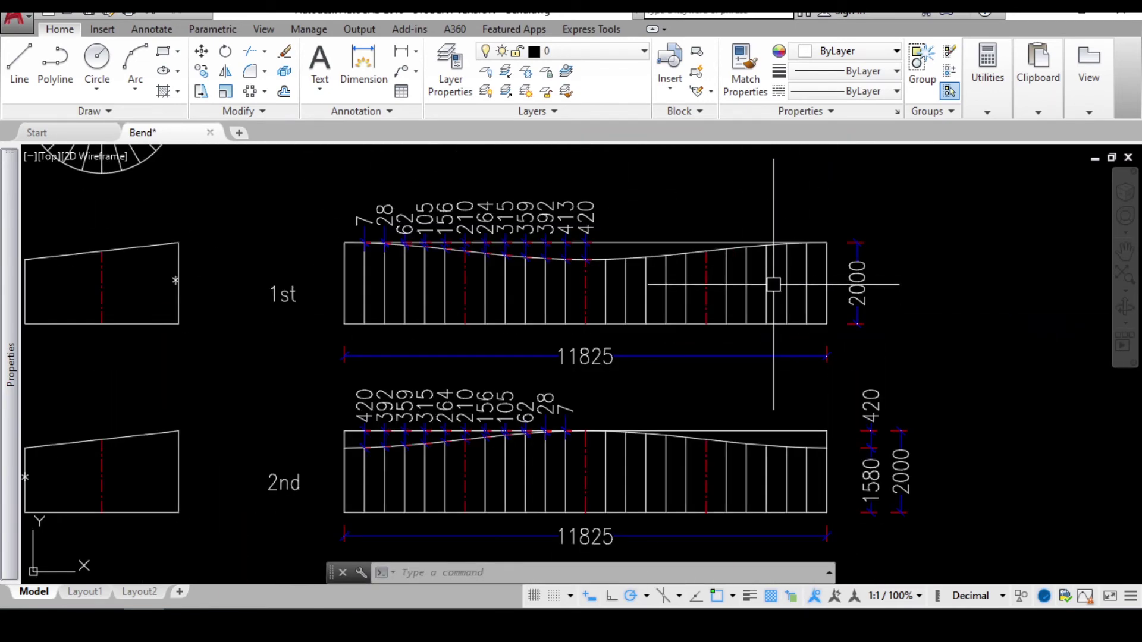
{"action": "key", "text": "Return"}
{"action": "scroll", "coordinate": [773, 285], "scroll_direction": "up", "scroll_amount": 2}
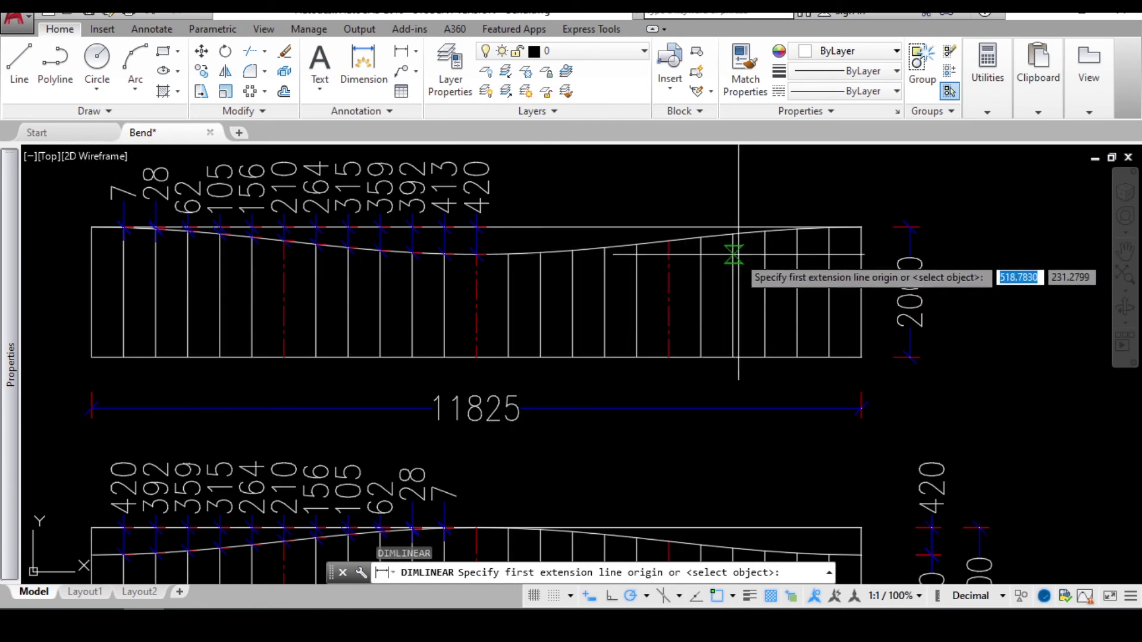
{"action": "left_click", "coordinate": [734, 310]}
{"action": "left_click", "coordinate": [761, 317]}
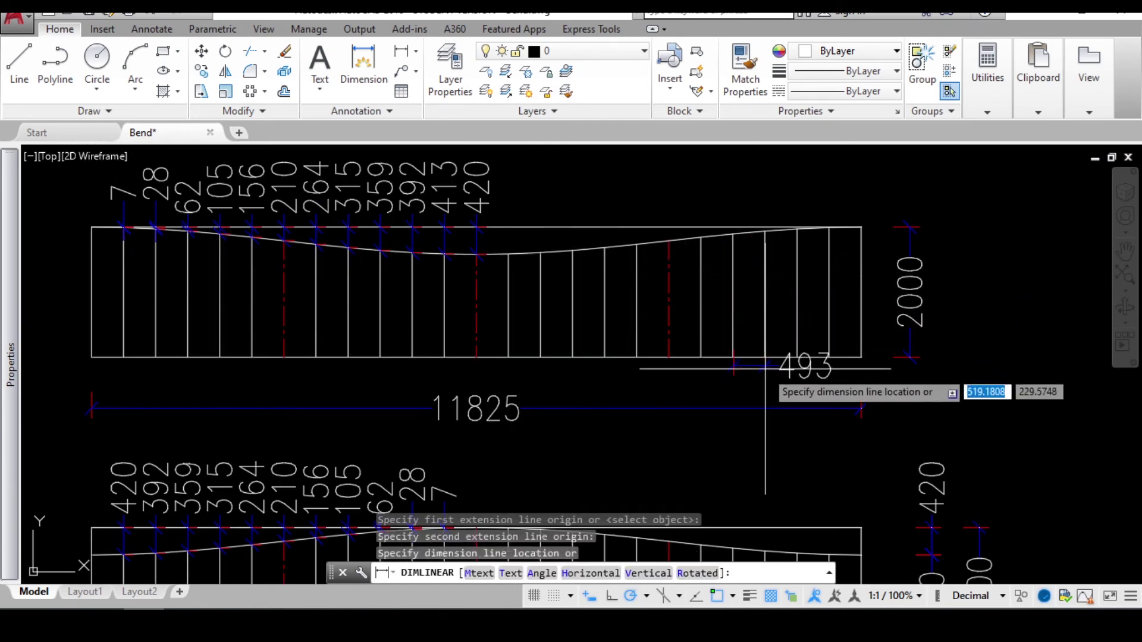
{"action": "double_click", "coordinate": [770, 385]}
{"action": "key", "text": "Escape"}
{"action": "scroll", "coordinate": [761, 321], "scroll_direction": "up", "scroll_amount": 2}
{"action": "scroll", "coordinate": [797, 365], "scroll_direction": "down", "scroll_amount": 2}
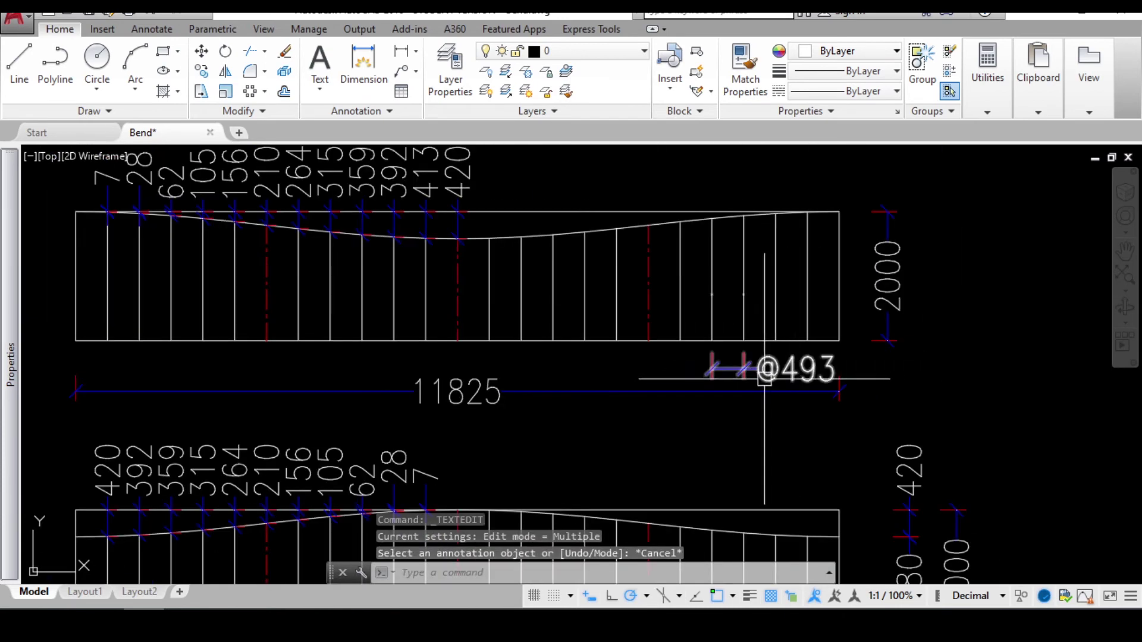
Add a linear dimension between two adjacent division lines, placed above the right part of the 2nd pattern
{"action": "scroll", "coordinate": [690, 364], "scroll_direction": "down", "scroll_amount": 2}
{"action": "middle_click_drag", "start_coordinate": [729, 483], "coordinate": [706, 382]}
{"action": "scroll", "coordinate": [706, 380], "scroll_direction": "up", "scroll_amount": 2}
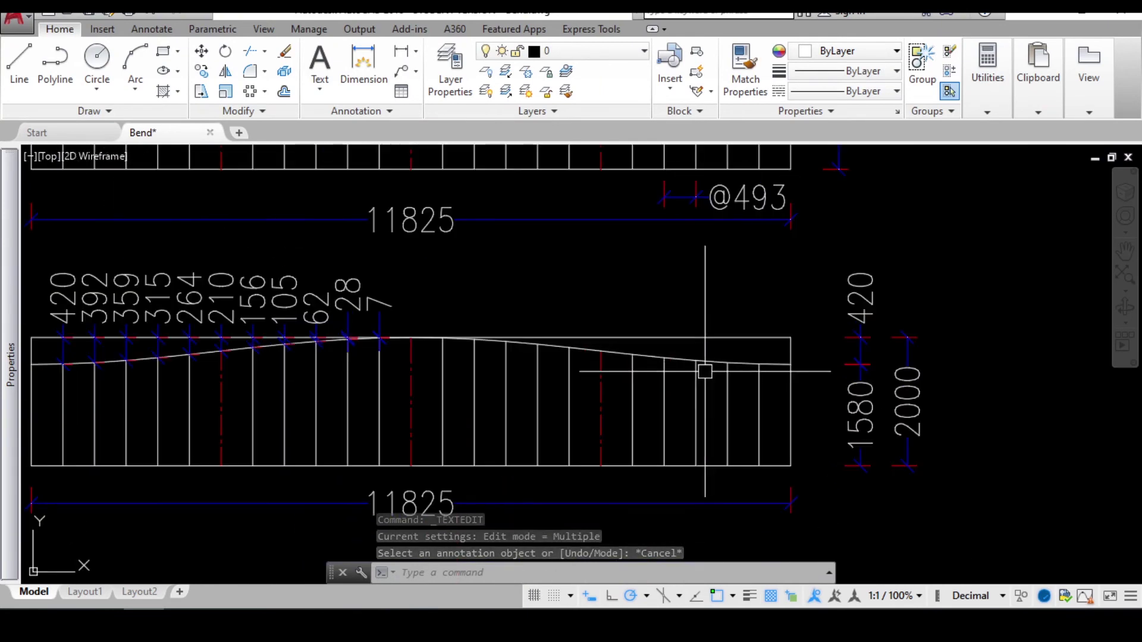
{"action": "type", "text": "dli"}
{"action": "key", "text": "Return"}
{"action": "scroll", "coordinate": [717, 407], "scroll_direction": "up", "scroll_amount": 2}
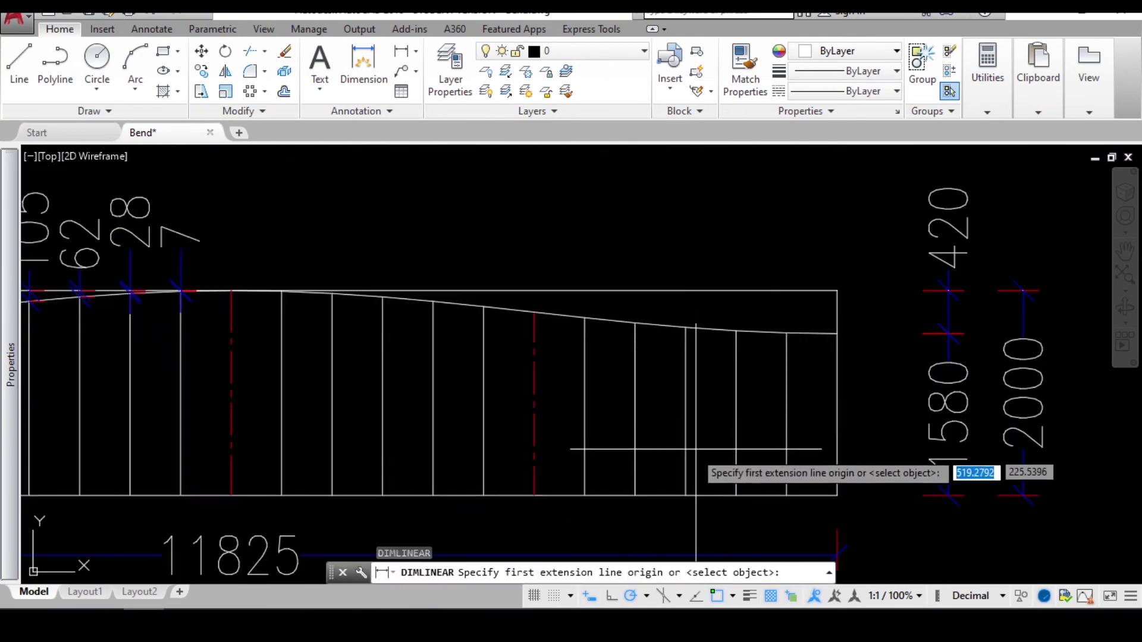
{"action": "left_click", "coordinate": [726, 452]}
{"action": "left_click", "coordinate": [736, 452]}
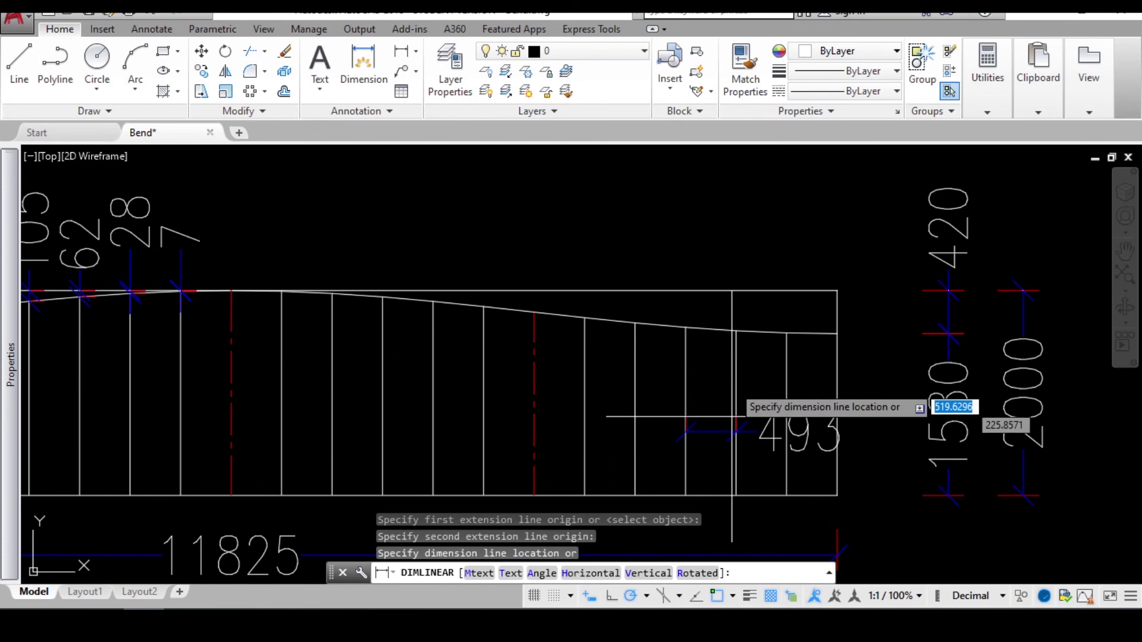
{"action": "left_click", "coordinate": [716, 225]}
{"action": "middle_click_drag", "start_coordinate": [742, 258], "coordinate": [695, 327]}
{"action": "key", "text": "Escape"}
{"action": "scroll", "coordinate": [731, 294], "scroll_direction": "down", "scroll_amount": 2}
{"action": "left_click", "coordinate": [732, 293]}
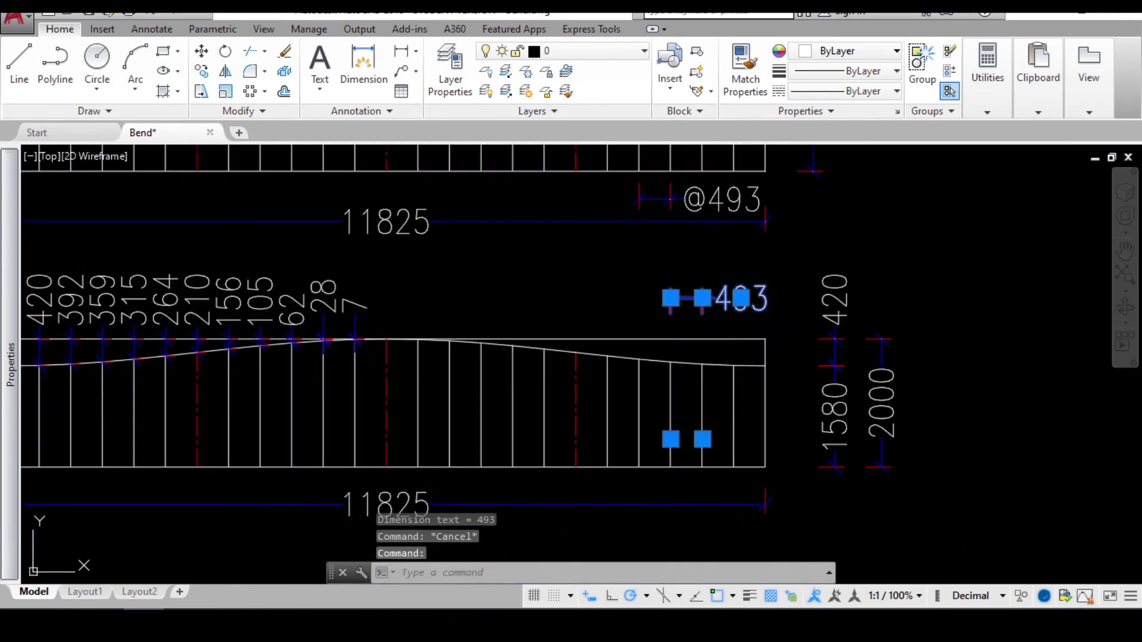
{"action": "double_click", "coordinate": [734, 297]}
{"action": "key", "text": "Escape"}
{"action": "key", "text": "Escape"}
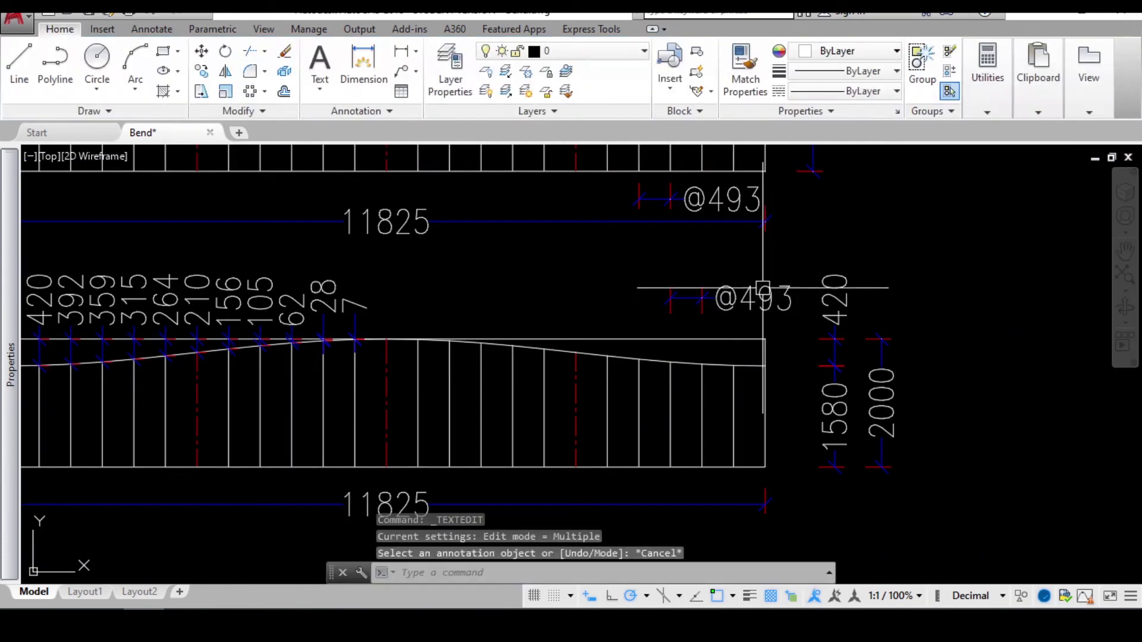
Reduce the overall dimension scale of all the curve offset dimensions above the 1st and 2nd patterns
{"action": "scroll", "coordinate": [740, 324], "scroll_direction": "down", "scroll_amount": 2}
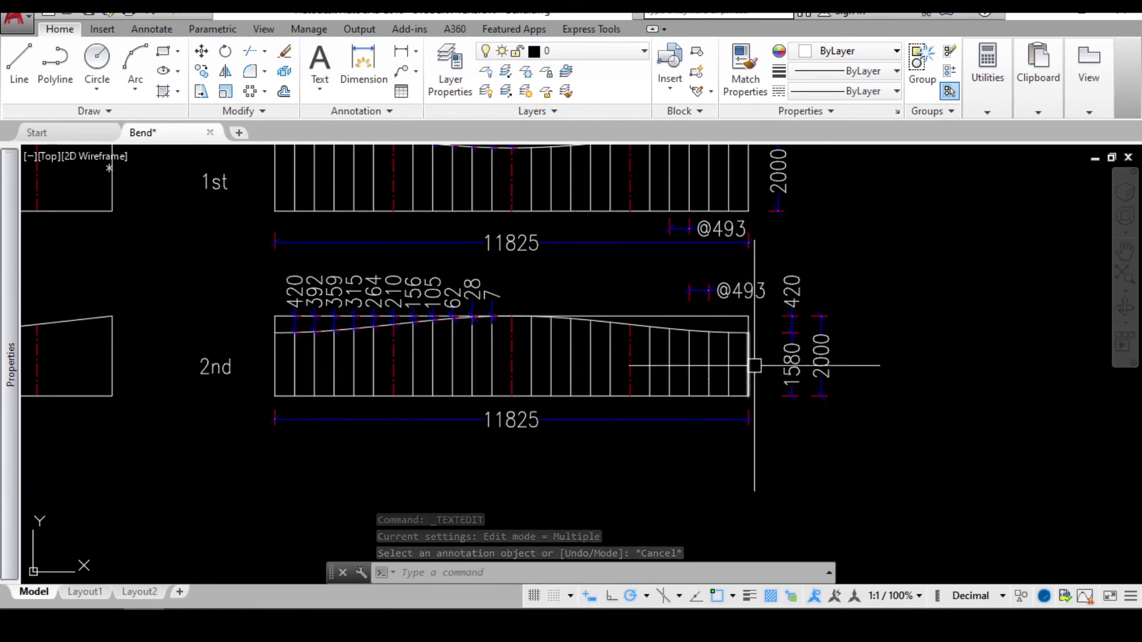
{"action": "scroll", "coordinate": [275, 359], "scroll_direction": "up", "scroll_amount": 2}
{"action": "scroll", "coordinate": [660, 345], "scroll_direction": "down", "scroll_amount": 2}
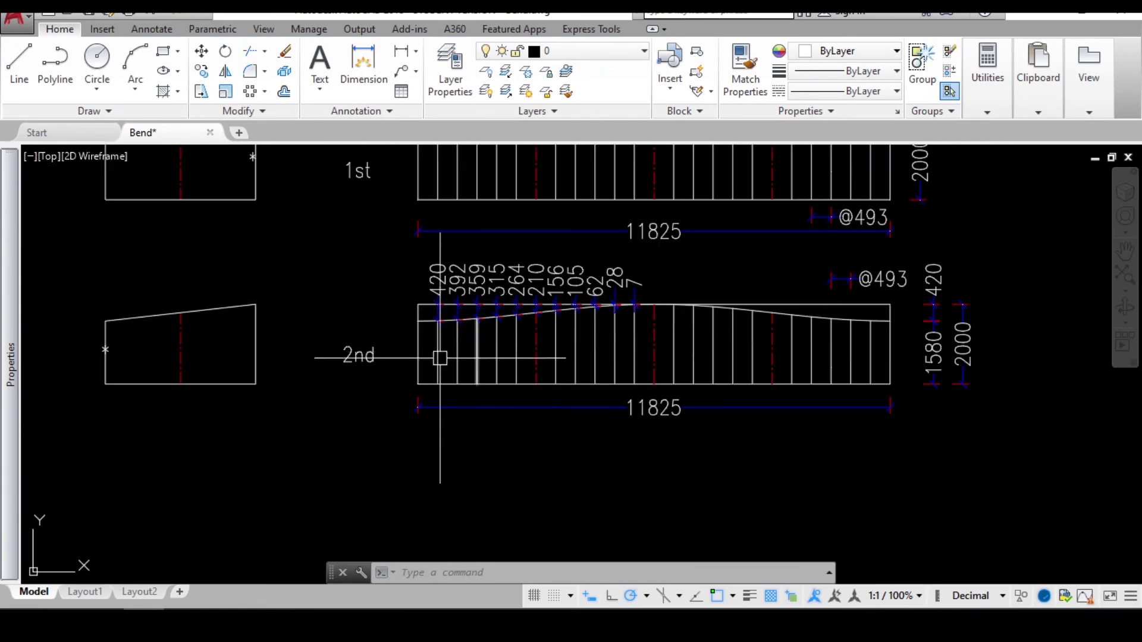
{"action": "scroll", "coordinate": [732, 333], "scroll_direction": "down", "scroll_amount": 2}
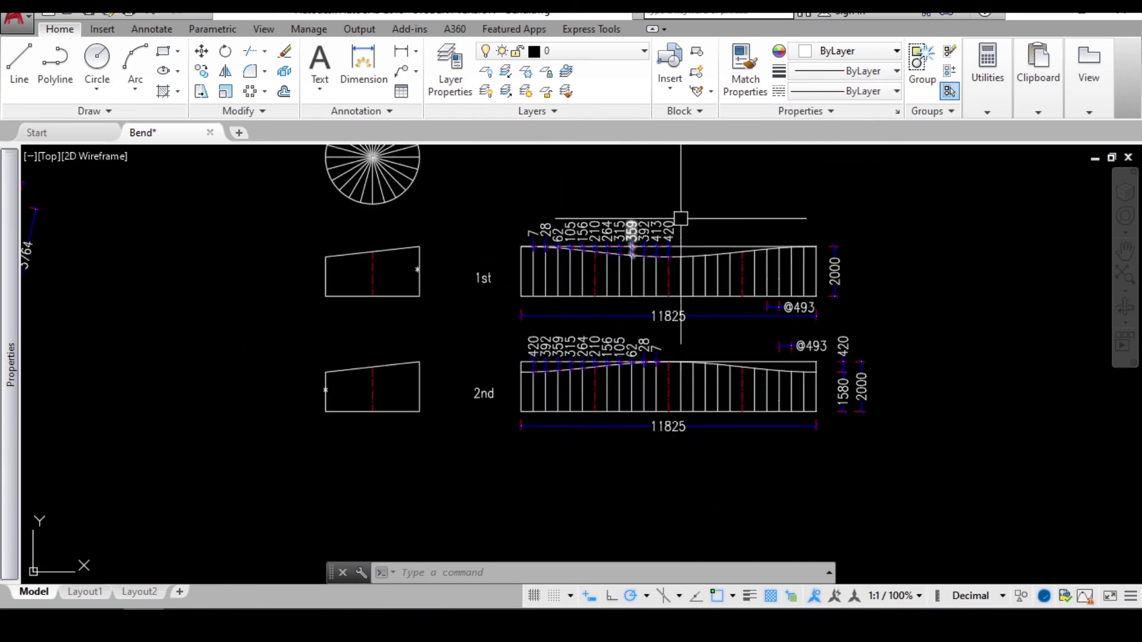
{"action": "left_click", "coordinate": [637, 210]}
{"action": "left_click", "coordinate": [492, 229]}
{"action": "scroll", "coordinate": [661, 345], "scroll_direction": "up", "scroll_amount": 2}
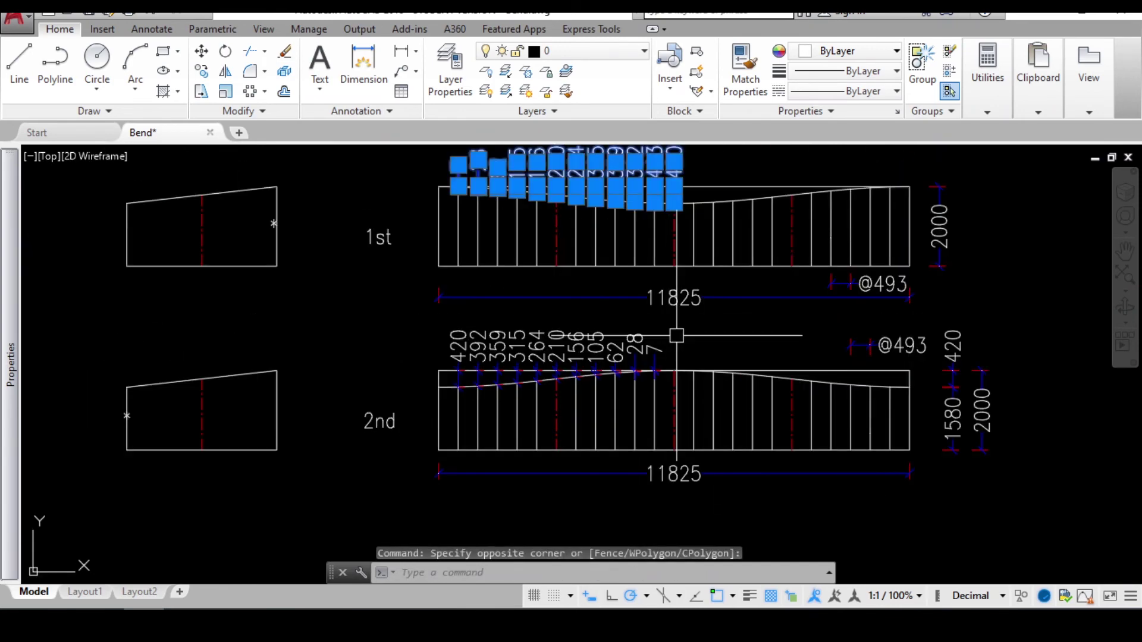
{"action": "left_click", "coordinate": [676, 335]}
{"action": "left_click", "coordinate": [434, 350]}
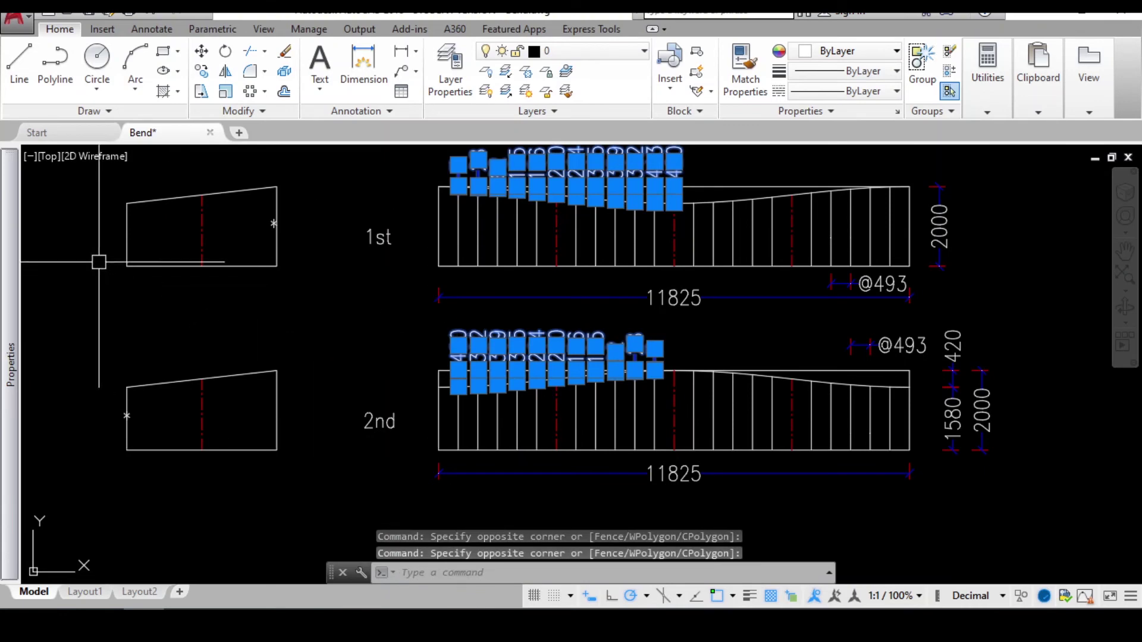
{"action": "mouse_move", "coordinate": [21, 259]}
{"action": "scroll", "coordinate": [247, 291], "scroll_direction": "down", "scroll_amount": 2}
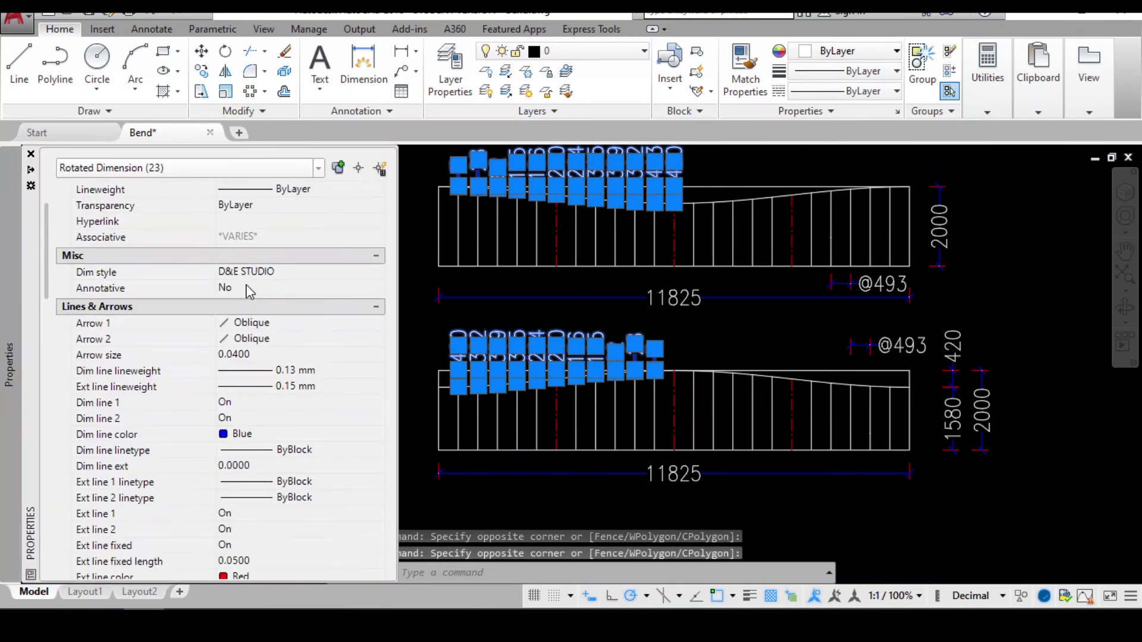
{"action": "scroll", "coordinate": [283, 296], "scroll_direction": "down", "scroll_amount": 4}
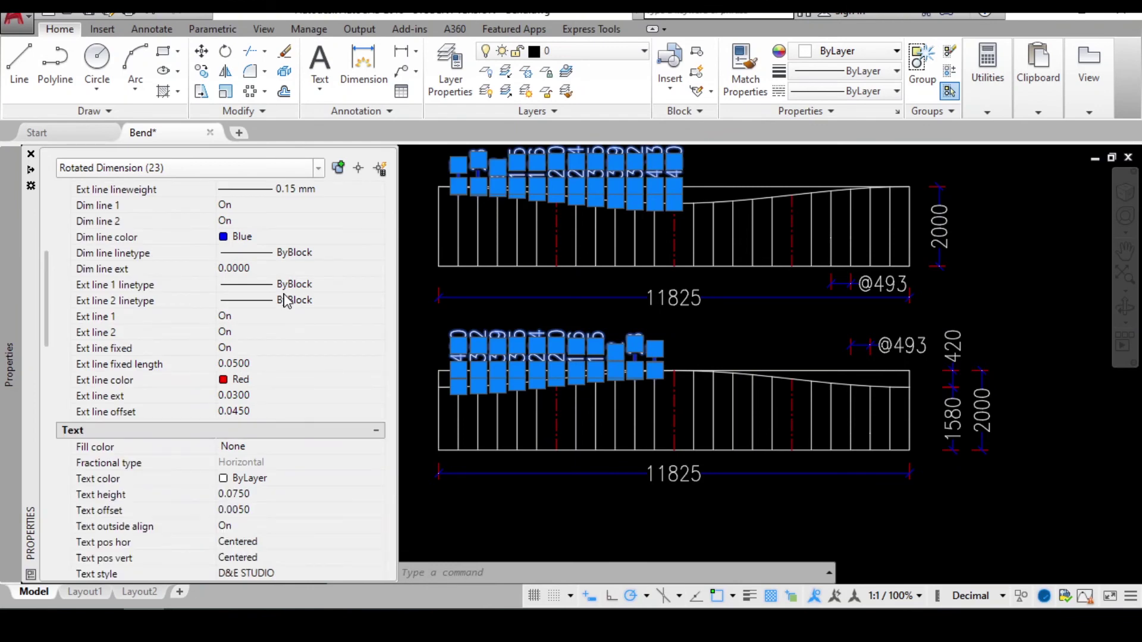
{"action": "scroll", "coordinate": [284, 301], "scroll_direction": "down", "scroll_amount": 6}
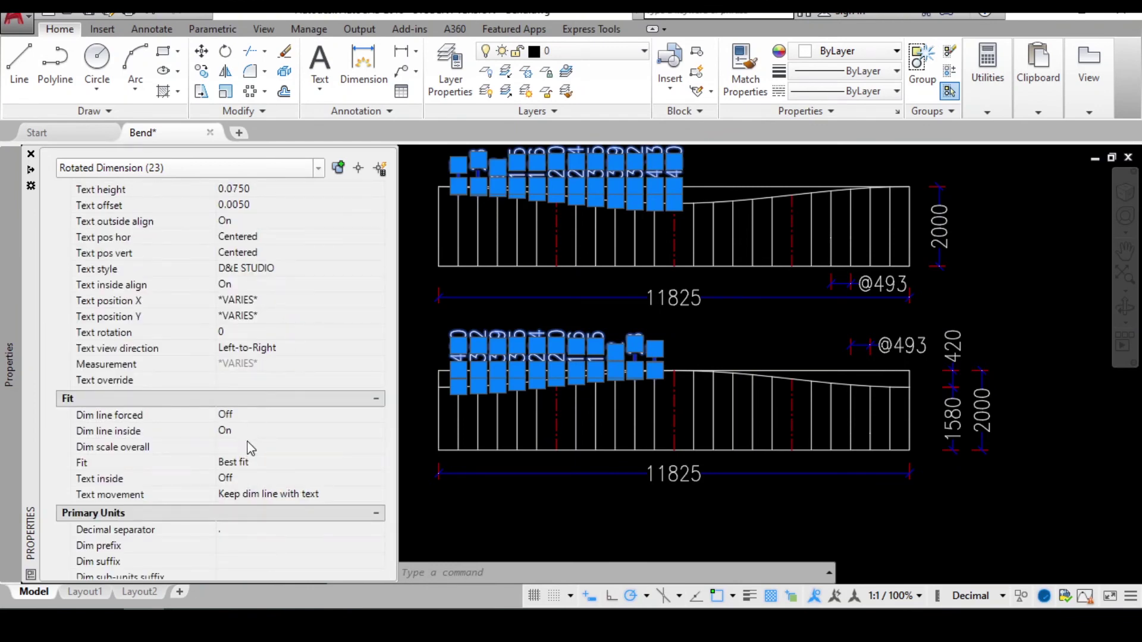
{"action": "key", "text": "Return"}
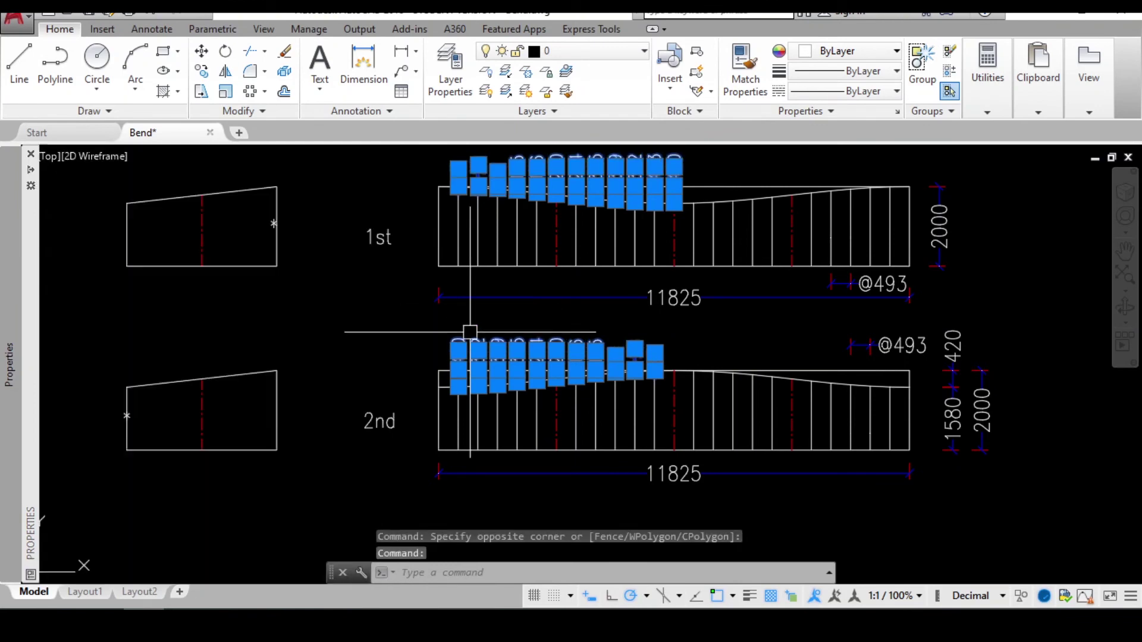
{"action": "key", "text": "Escape"}
{"action": "key", "text": "Escape"}
{"action": "scroll", "coordinate": [558, 335], "scroll_direction": "down", "scroll_amount": 4}
{"action": "middle_click_drag", "start_coordinate": [559, 337], "coordinate": [575, 333]}
{"action": "key", "text": "Escape"}
{"action": "scroll", "coordinate": [395, 294], "scroll_direction": "up", "scroll_amount": 2}
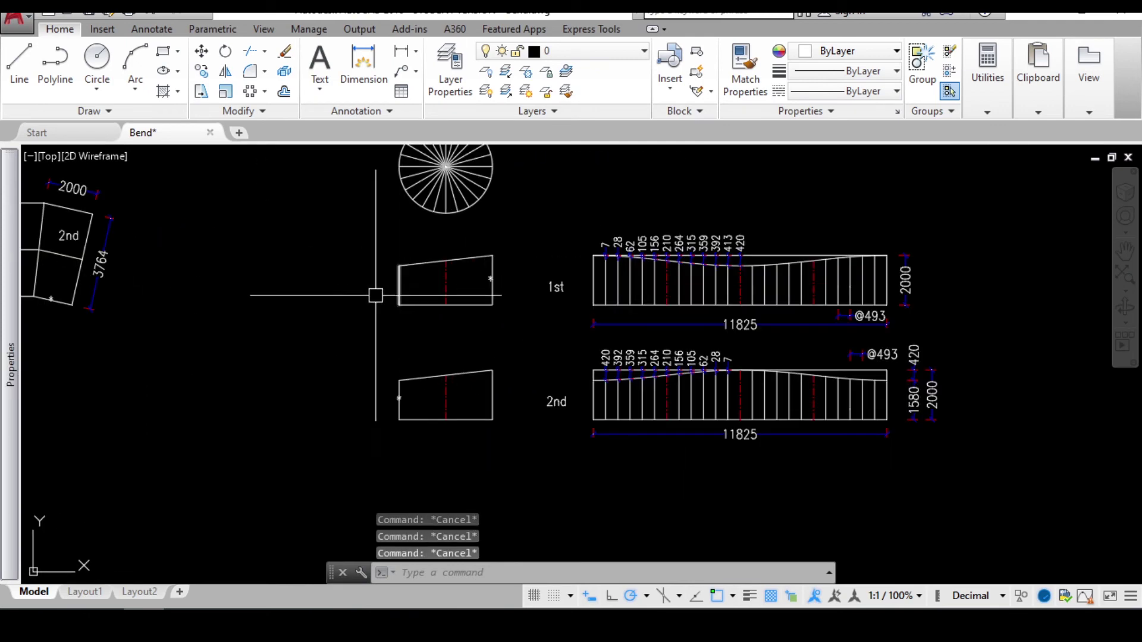
{"action": "middle_click_drag", "start_coordinate": [375, 294], "coordinate": [744, 307]}
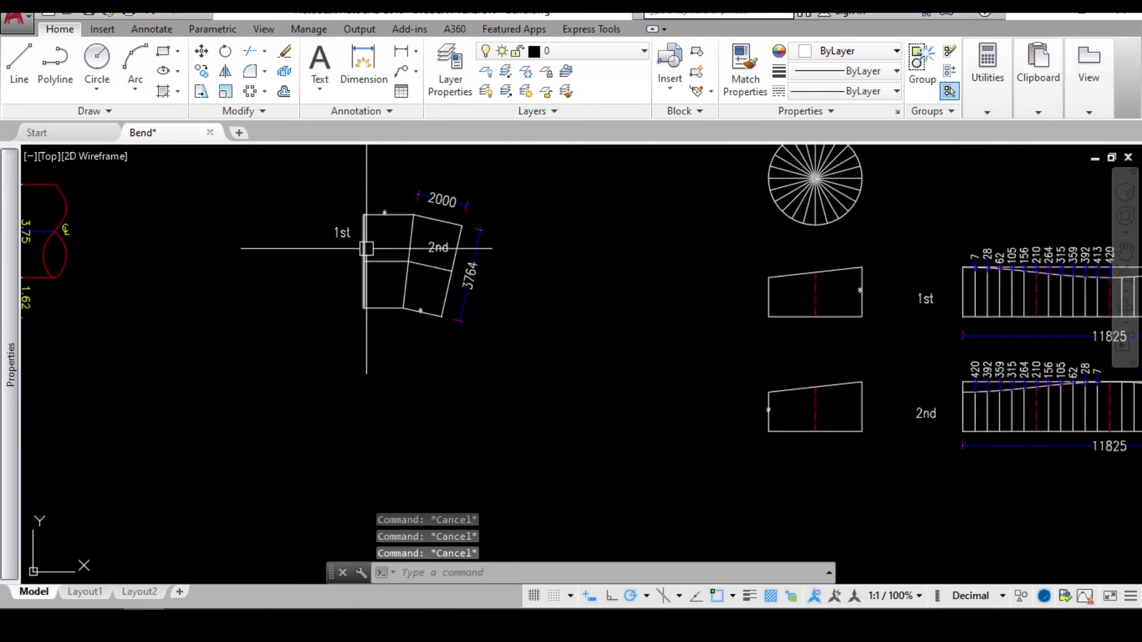
Copy the two-segment bend view with its labels and dimensions to the empty area below the original
{"action": "mouse_move", "coordinate": [367, 249]}
{"action": "middle_mouse_down"}
{"action": "mouse_move", "coordinate": [578, 295]}
{"action": "mouse_move", "coordinate": [686, 301]}
{"action": "middle_mouse_up"}
{"action": "left_click", "coordinate": [600, 202]}
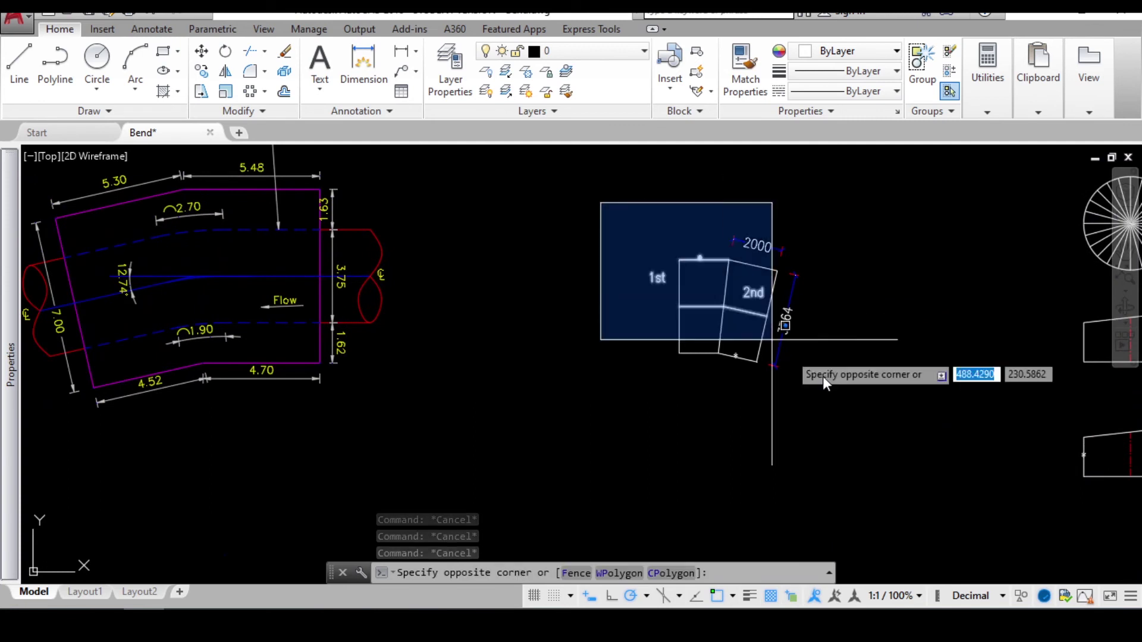
{"action": "left_click", "coordinate": [821, 379]}
{"action": "type", "text": "co"}
{"action": "key", "text": "Return"}
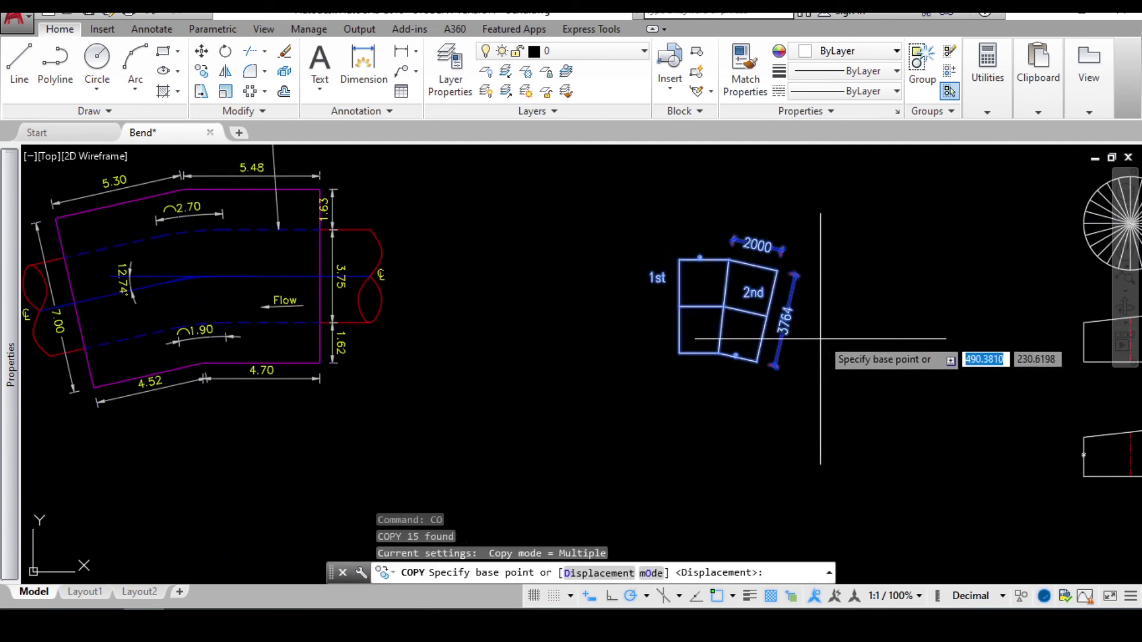
{"action": "left_click", "coordinate": [826, 335]}
{"action": "middle_click_drag", "start_coordinate": [631, 511], "coordinate": [554, 339]}
{"action": "left_click", "coordinate": [554, 339]}
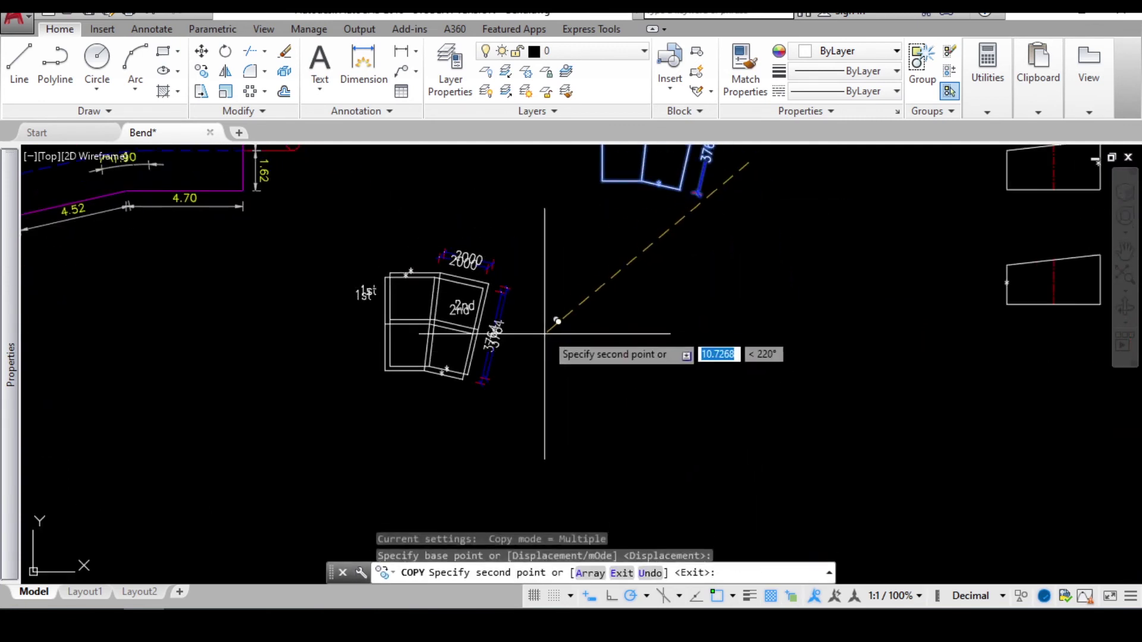
{"action": "key", "text": "Escape"}
Erase the 2000 dimension, the 1st and 2nd labels and the point markers from the copied bend view
{"action": "scroll", "coordinate": [493, 284], "scroll_direction": "up", "scroll_amount": 4}
{"action": "type", "text": "e"}
{"action": "key", "text": "Return"}
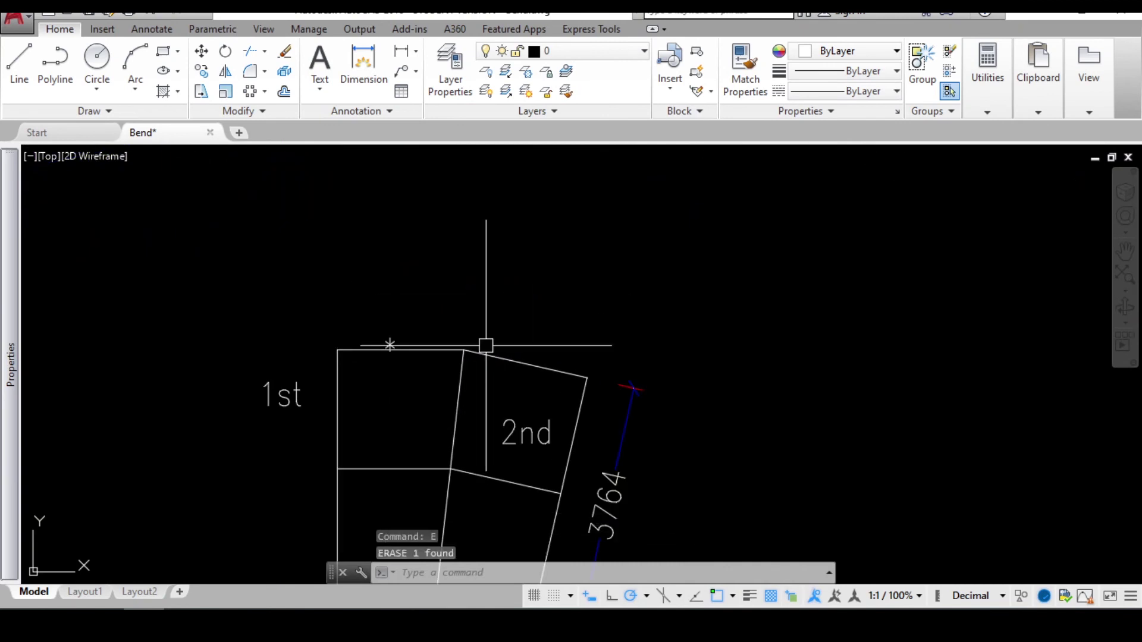
{"action": "middle_click_drag", "start_coordinate": [370, 321], "coordinate": [373, 243]}
{"action": "key", "text": "Return"}
{"action": "middle_click_drag", "start_coordinate": [451, 341], "coordinate": [452, 259]}
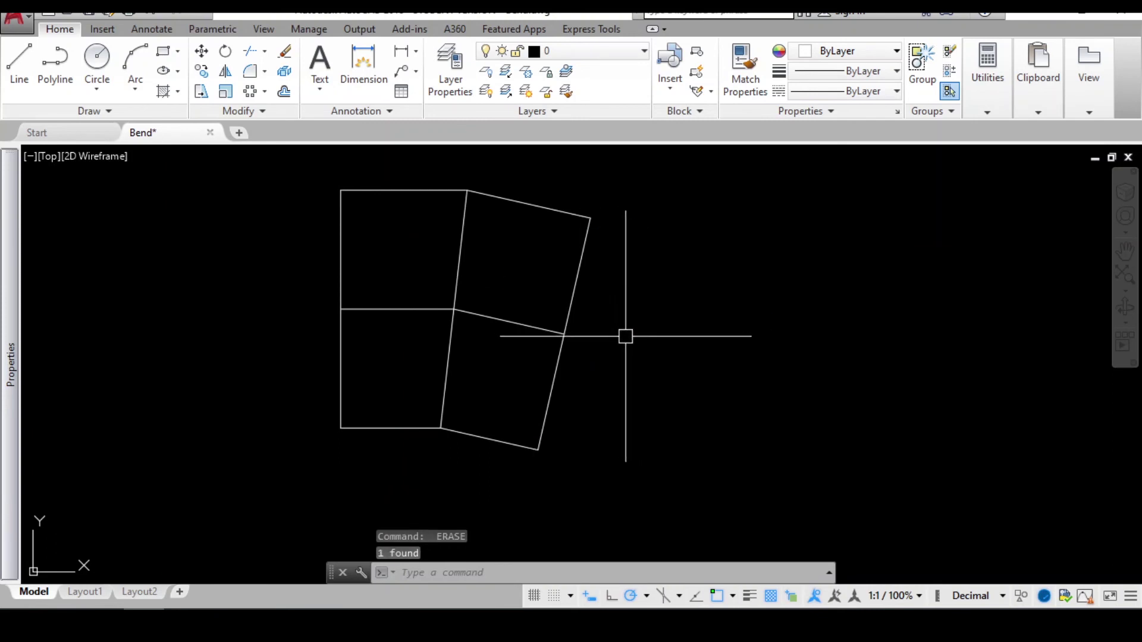
{"action": "middle_click_drag", "start_coordinate": [559, 287], "coordinate": [560, 309]}
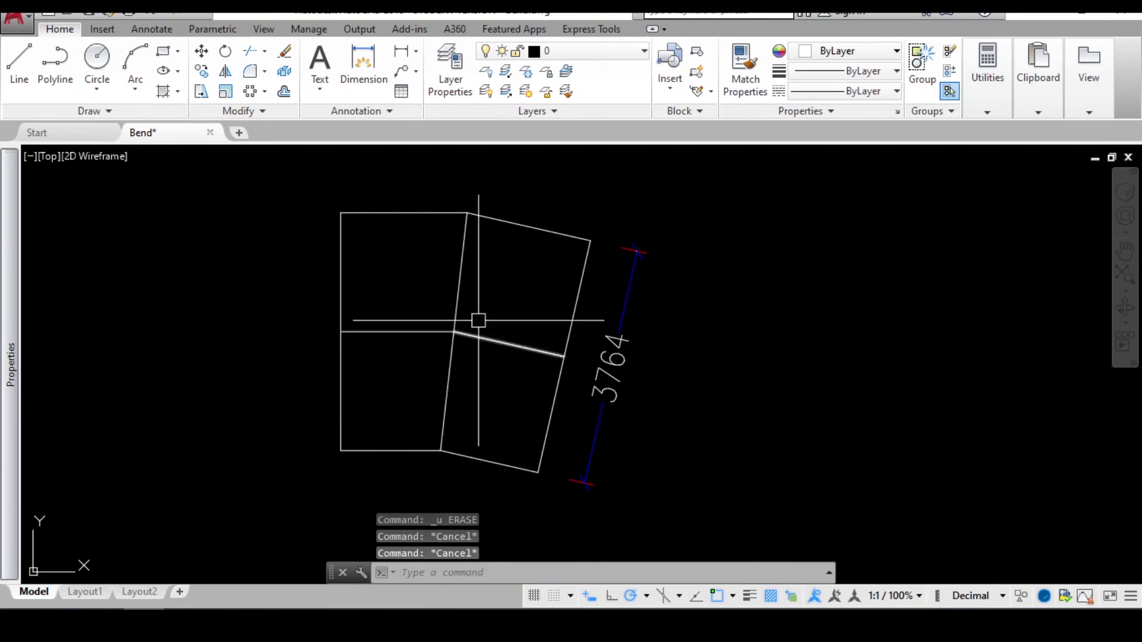
Match both centre lines of the copied bend view to the red dash-dot centre line of the 2nd trapezoid
{"action": "scroll", "coordinate": [478, 321], "scroll_direction": "down", "scroll_amount": 3}
{"action": "type", "text": "ma"}
{"action": "key", "text": "Return"}
{"action": "scroll", "coordinate": [832, 297], "scroll_direction": "up", "scroll_amount": 3}
{"action": "scroll", "coordinate": [891, 290], "scroll_direction": "down", "scroll_amount": 1}
{"action": "left_click", "coordinate": [891, 291]}
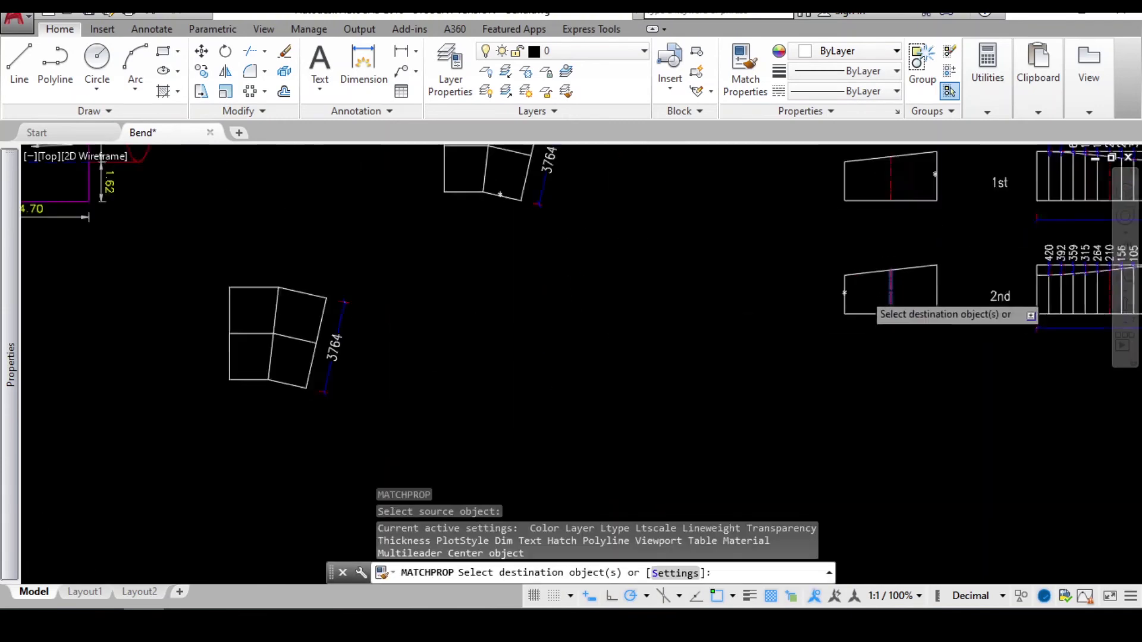
{"action": "scroll", "coordinate": [505, 327], "scroll_direction": "up", "scroll_amount": 4}
{"action": "left_click", "coordinate": [497, 300]}
{"action": "left_click", "coordinate": [428, 293]}
{"action": "key", "text": "Escape"}
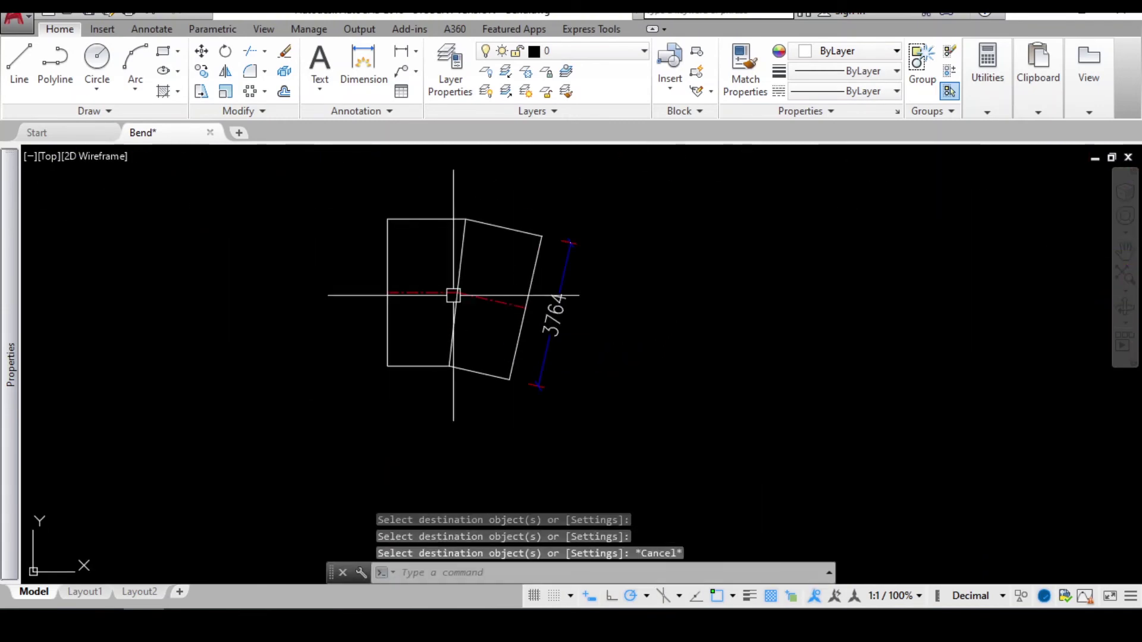
Offset the upper edges of both copied segments outward by 0.007
{"action": "middle_click_drag", "start_coordinate": [421, 280], "coordinate": [418, 330]}
{"action": "scroll", "coordinate": [415, 334], "scroll_direction": "up", "scroll_amount": 2}
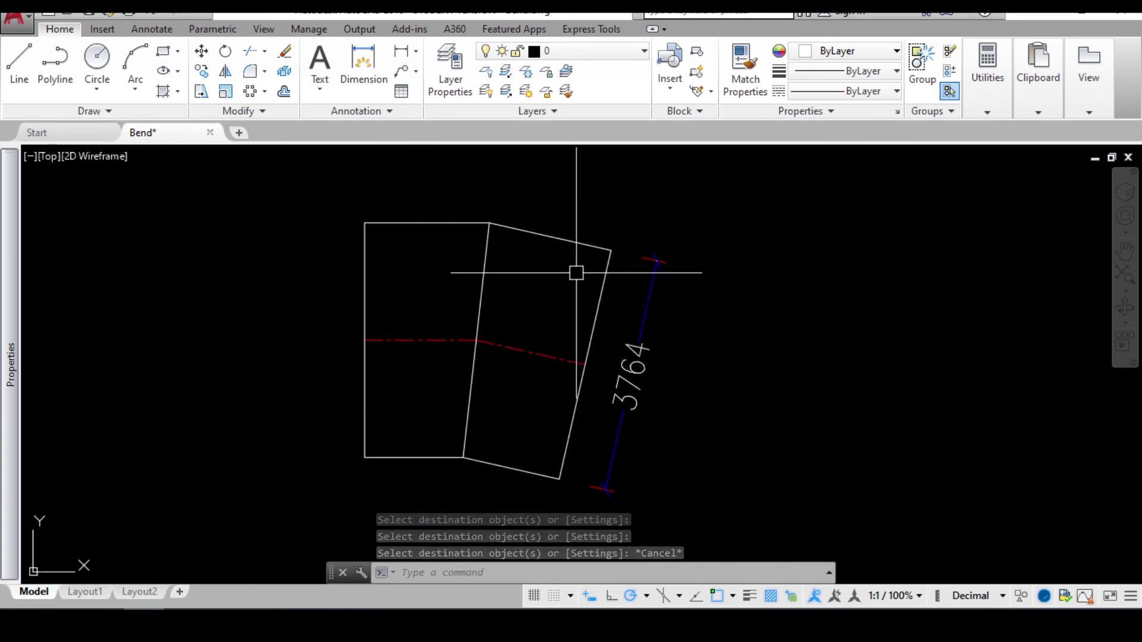
{"action": "scroll", "coordinate": [576, 268], "scroll_direction": "up", "scroll_amount": 2}
{"action": "type", "text": "o"}
{"action": "key", "text": "Return"}
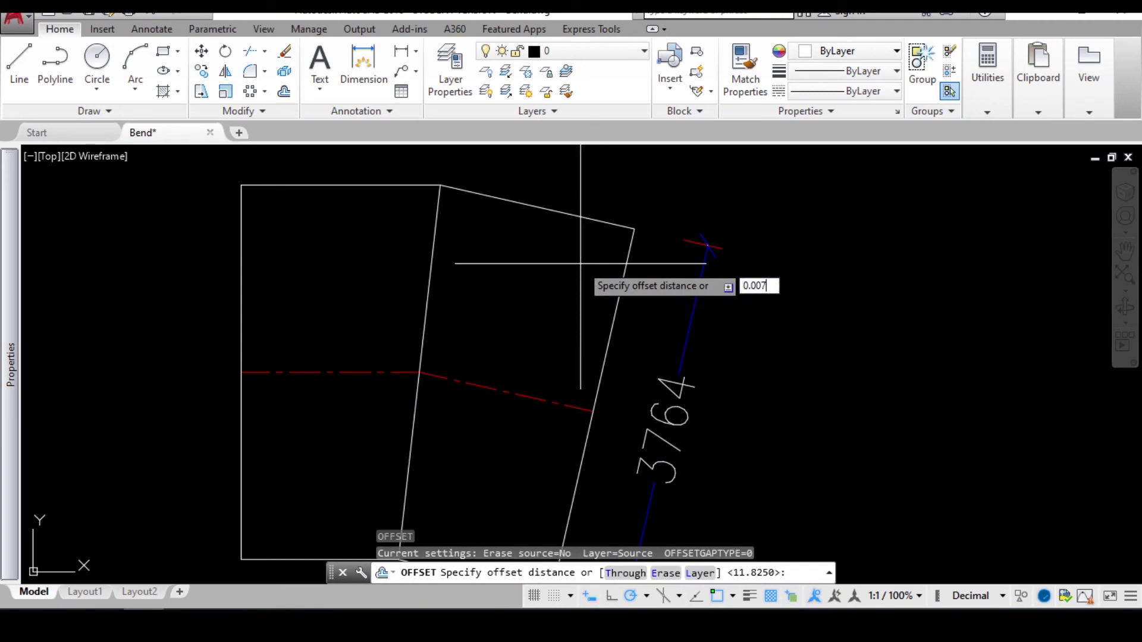
{"action": "type", "text": "0.007"}
{"action": "key", "text": "Return"}
{"action": "left_click", "coordinate": [581, 216]}
{"action": "left_click", "coordinate": [553, 196]}
{"action": "left_click", "coordinate": [356, 185]}
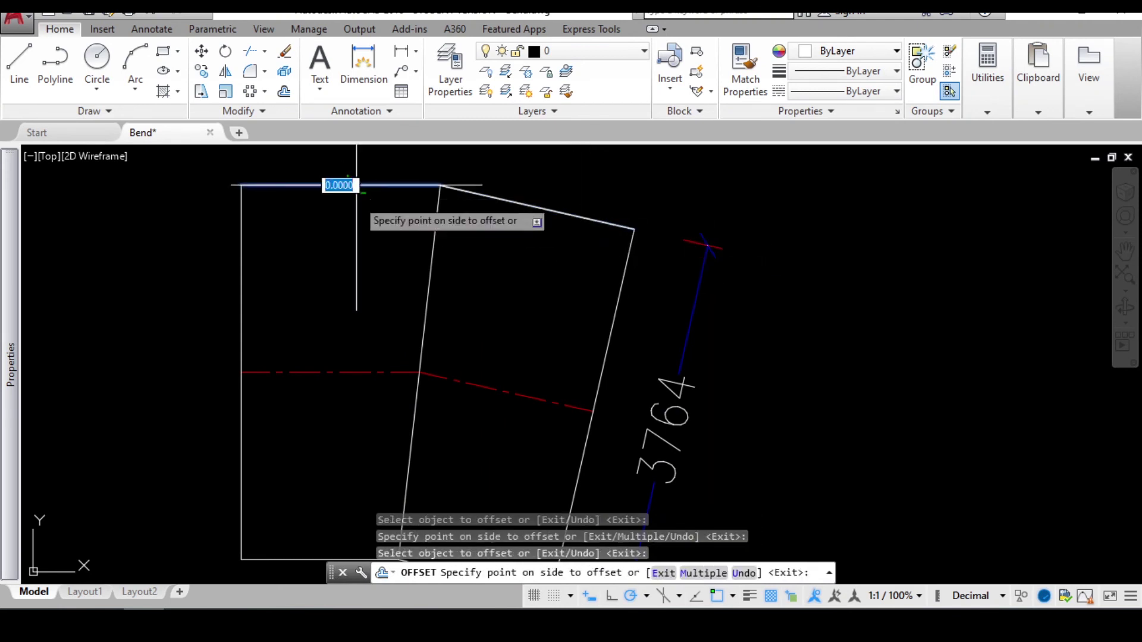
{"action": "left_click", "coordinate": [358, 175]}
Offset the upper edges of both copied segments inward by 0.007
{"action": "scroll", "coordinate": [362, 173], "scroll_direction": "up", "scroll_amount": 5}
{"action": "left_click", "coordinate": [393, 275]}
{"action": "left_click", "coordinate": [394, 253]}
{"action": "scroll", "coordinate": [394, 230], "scroll_direction": "down", "scroll_amount": 3}
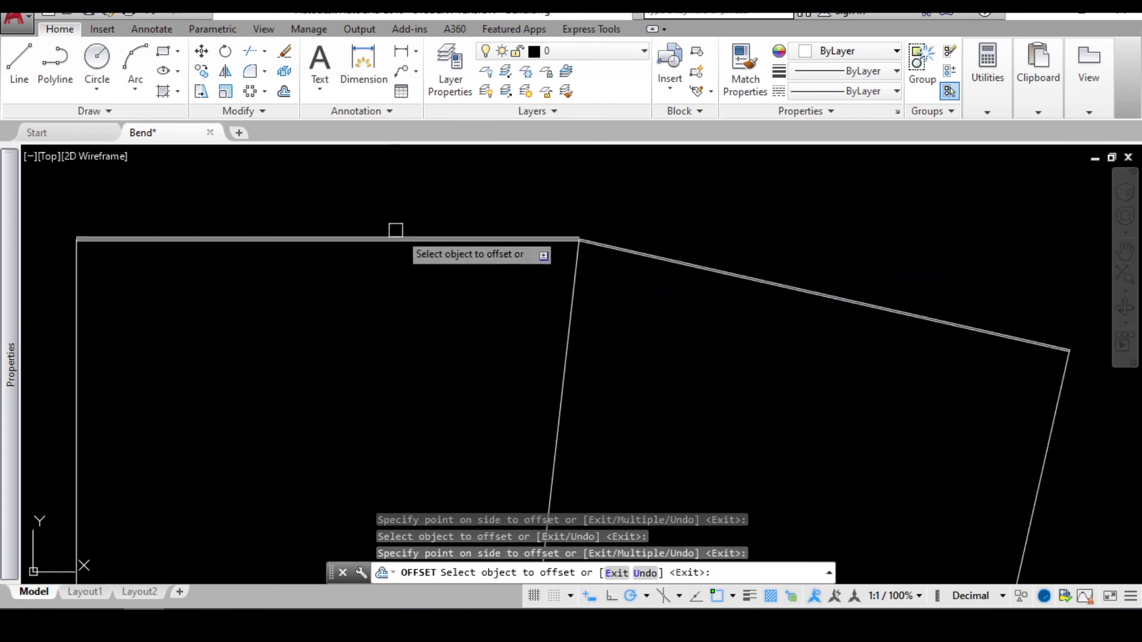
{"action": "scroll", "coordinate": [675, 241], "scroll_direction": "up", "scroll_amount": 4}
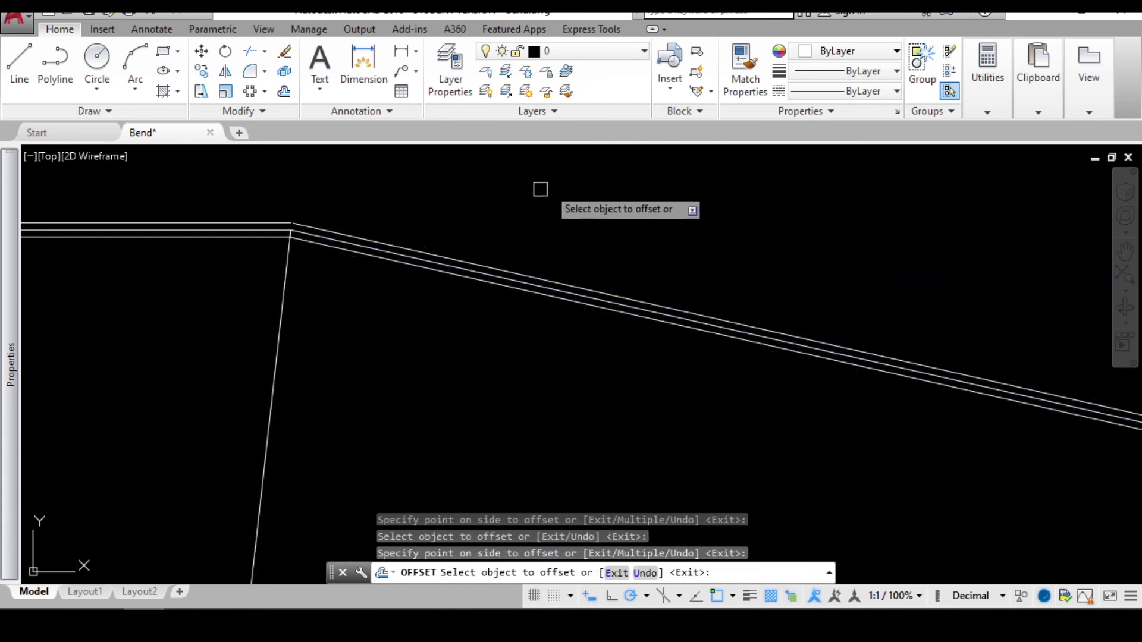
{"action": "scroll", "coordinate": [654, 226], "scroll_direction": "down", "scroll_amount": 5}
{"action": "key", "text": "Escape"}
{"action": "key", "text": "Escape"}
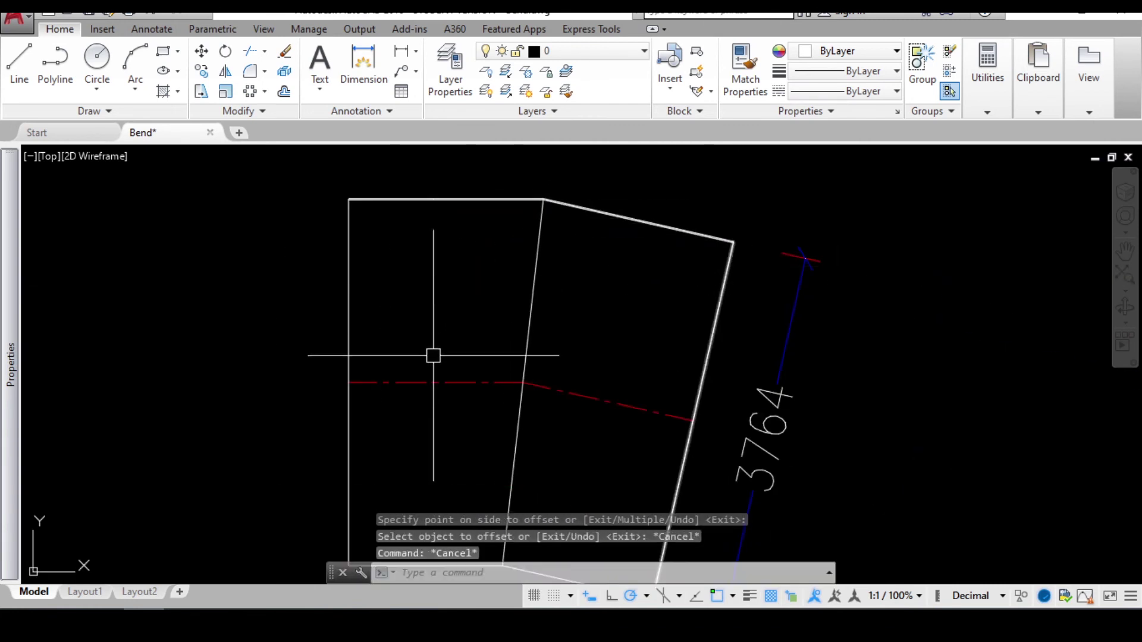
Offset the lower edges of both copied segments by 0.007 to the inner and outer sides
{"action": "middle_click_drag", "start_coordinate": [437, 336], "coordinate": [478, 208]}
{"action": "type", "text": "o"}
{"action": "key", "text": "Return"}
{"action": "key", "text": "Return"}
{"action": "left_click", "coordinate": [472, 436]}
{"action": "left_click", "coordinate": [472, 401]}
{"action": "scroll", "coordinate": [470, 439], "scroll_direction": "up", "scroll_amount": 8}
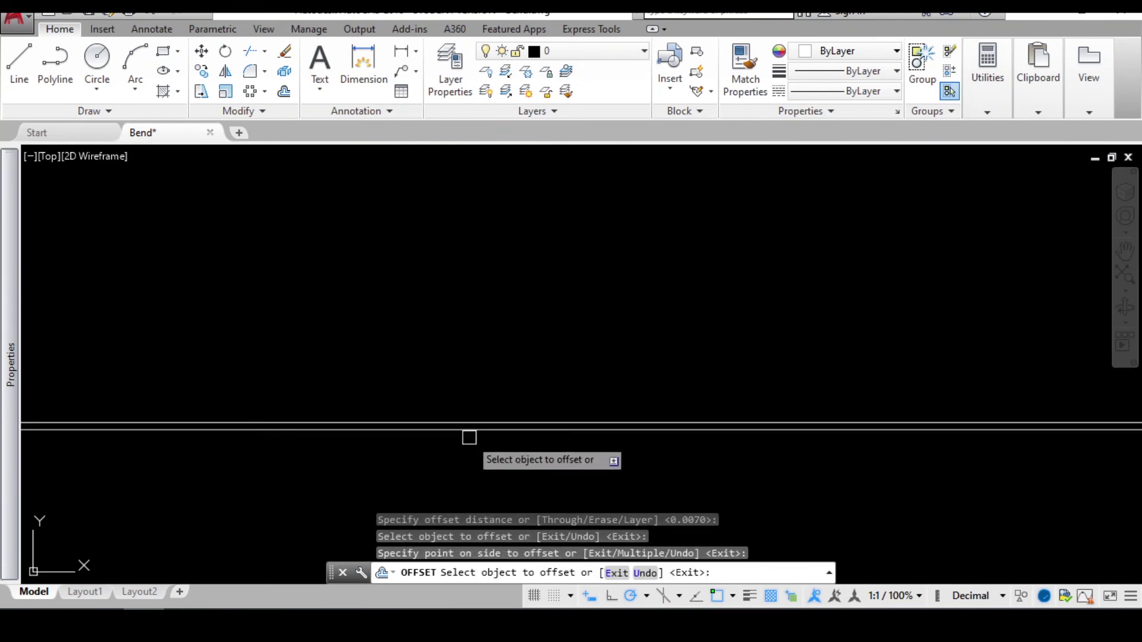
{"action": "left_click", "coordinate": [470, 432]}
{"action": "left_click", "coordinate": [466, 450]}
{"action": "scroll", "coordinate": [466, 449], "scroll_direction": "down", "scroll_amount": 4}
{"action": "middle_click_drag", "start_coordinate": [577, 415], "coordinate": [207, 356]}
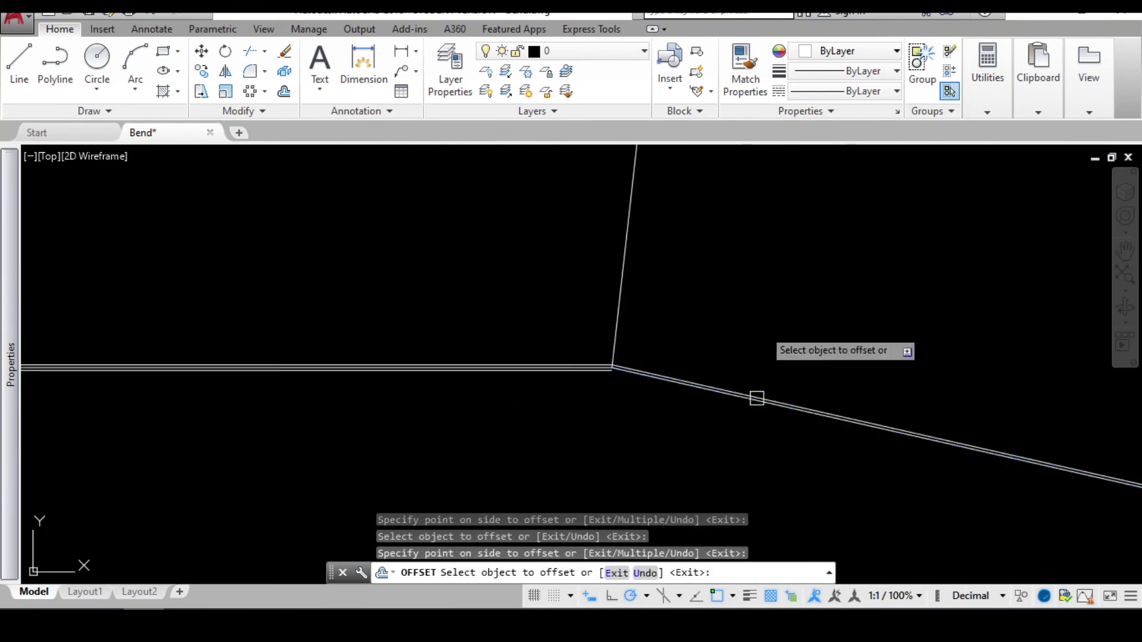
{"action": "scroll", "coordinate": [639, 357], "scroll_direction": "up", "scroll_amount": 8}
{"action": "scroll", "coordinate": [720, 359], "scroll_direction": "down", "scroll_amount": 8}
{"action": "key", "text": "Escape"}
Add a vertical linear dimension between the inner wall lines at the open end of the copied 1st segment
{"action": "scroll", "coordinate": [505, 361], "scroll_direction": "up", "scroll_amount": 7}
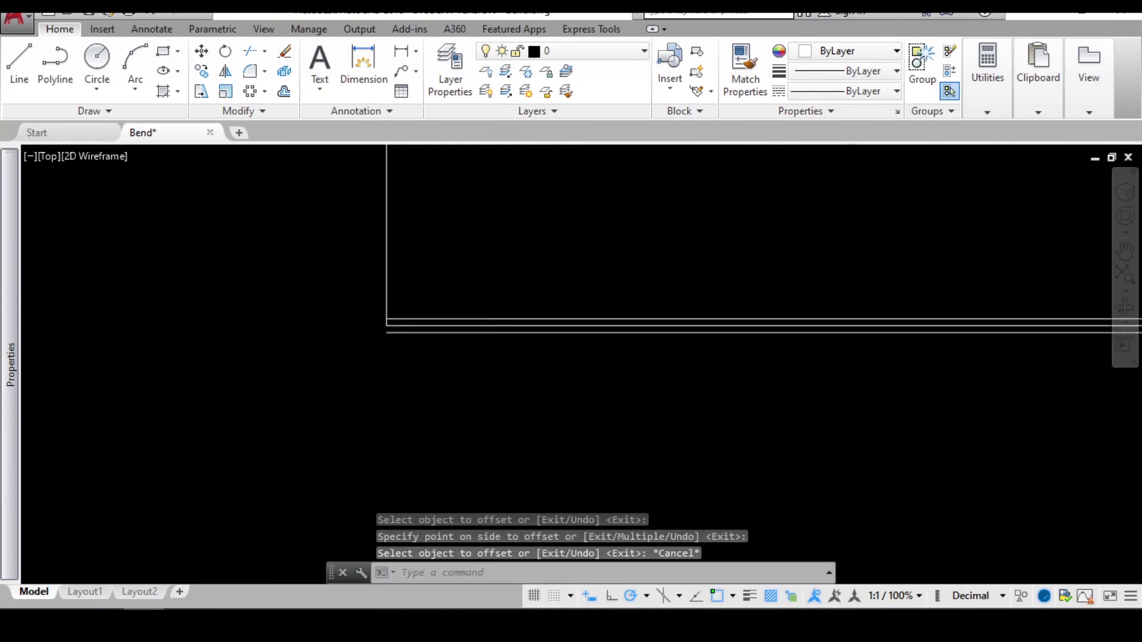
{"action": "middle_click_drag", "start_coordinate": [376, 299], "coordinate": [392, 348]}
{"action": "type", "text": "dli"}
{"action": "key", "text": "Return"}
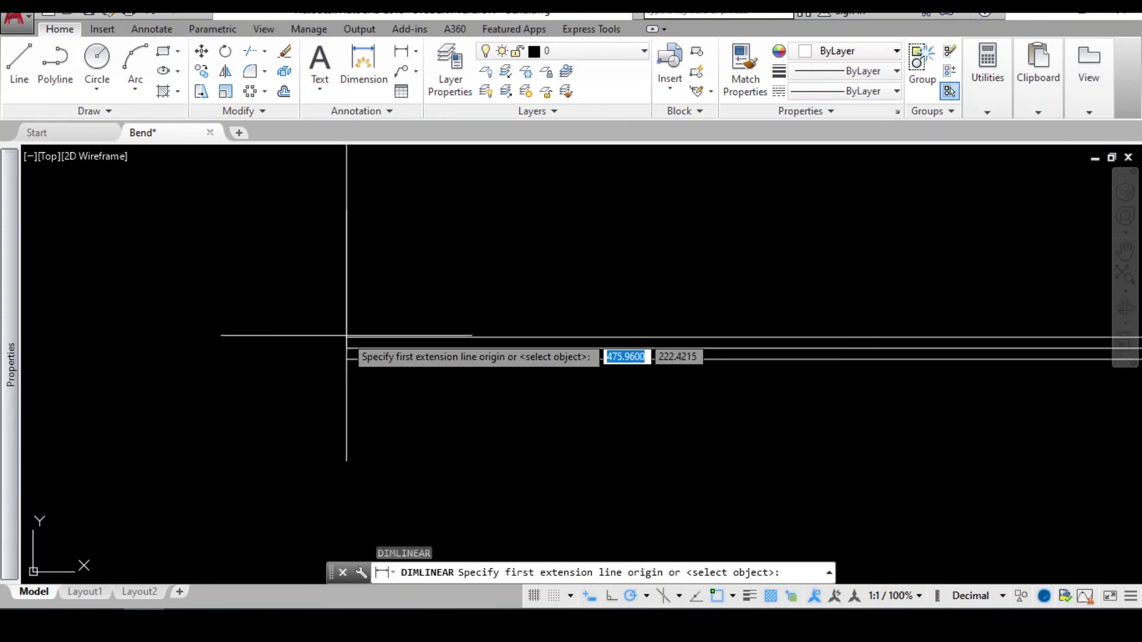
{"action": "left_click", "coordinate": [347, 337]}
{"action": "scroll", "coordinate": [464, 321], "scroll_direction": "down", "scroll_amount": 8}
{"action": "middle_click_drag", "start_coordinate": [474, 233], "coordinate": [422, 432]}
{"action": "scroll", "coordinate": [418, 282], "scroll_direction": "up", "scroll_amount": 2}
{"action": "middle_click_drag", "start_coordinate": [417, 282], "coordinate": [398, 488]}
{"action": "scroll", "coordinate": [398, 488], "scroll_direction": "down", "scroll_amount": 2}
{"action": "scroll", "coordinate": [390, 188], "scroll_direction": "up", "scroll_amount": 7}
{"action": "middle_click_drag", "start_coordinate": [453, 281], "coordinate": [456, 518]}
{"action": "scroll", "coordinate": [470, 488], "scroll_direction": "down", "scroll_amount": 2}
{"action": "scroll", "coordinate": [390, 306], "scroll_direction": "up", "scroll_amount": 2}
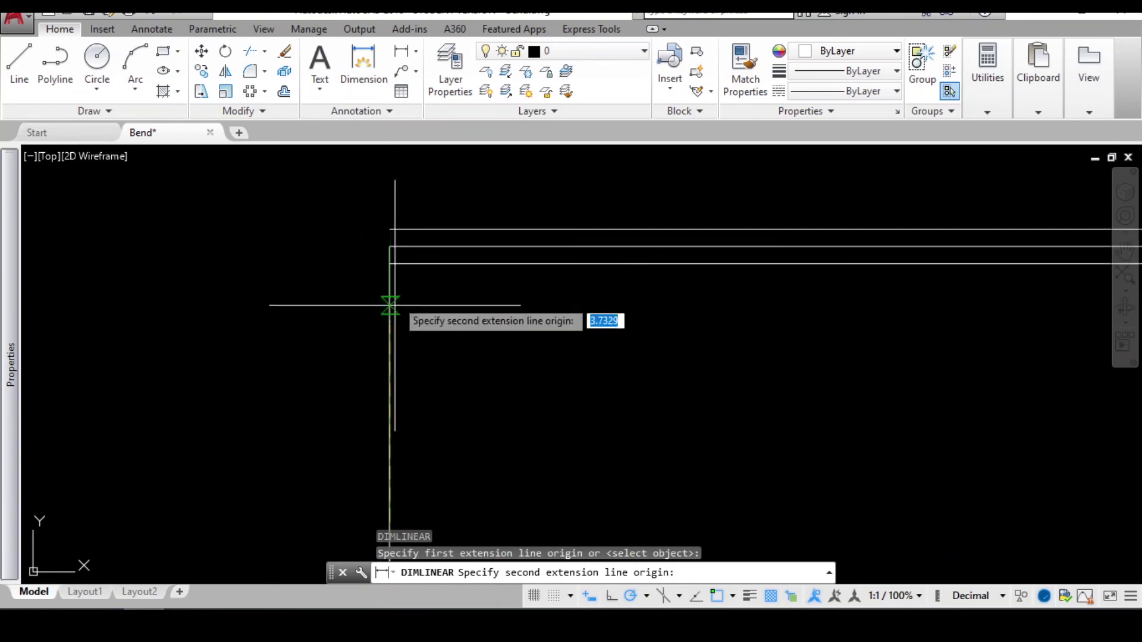
{"action": "left_click", "coordinate": [388, 261]}
{"action": "scroll", "coordinate": [316, 319], "scroll_direction": "down", "scroll_amount": 3}
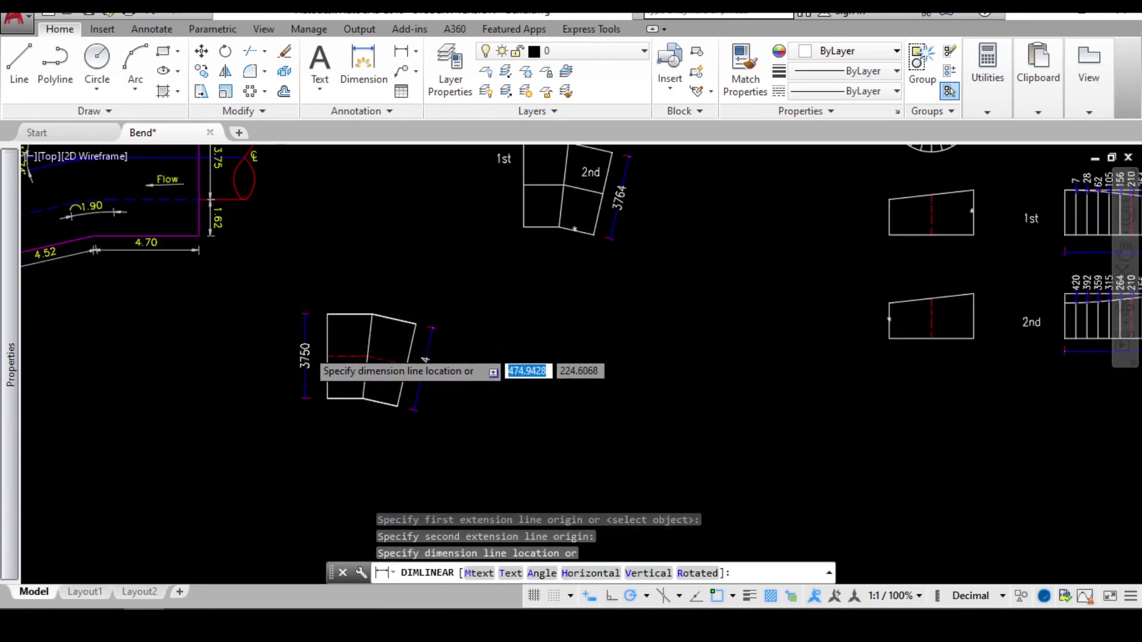
{"action": "scroll", "coordinate": [306, 344], "scroll_direction": "up", "scroll_amount": 3}
{"action": "left_click", "coordinate": [308, 381]}
{"action": "key", "text": "Escape"}
Add an aligned dimension across the upper wall thickness of the copied 1st segment, in line with the 3750 dimension
{"action": "scroll", "coordinate": [318, 395], "scroll_direction": "down", "scroll_amount": 2}
{"action": "mouse_move", "coordinate": [319, 395]}
{"action": "middle_mouse_down"}
{"action": "mouse_move", "coordinate": [554, 368]}
{"action": "mouse_move", "coordinate": [598, 513]}
{"action": "middle_mouse_up"}
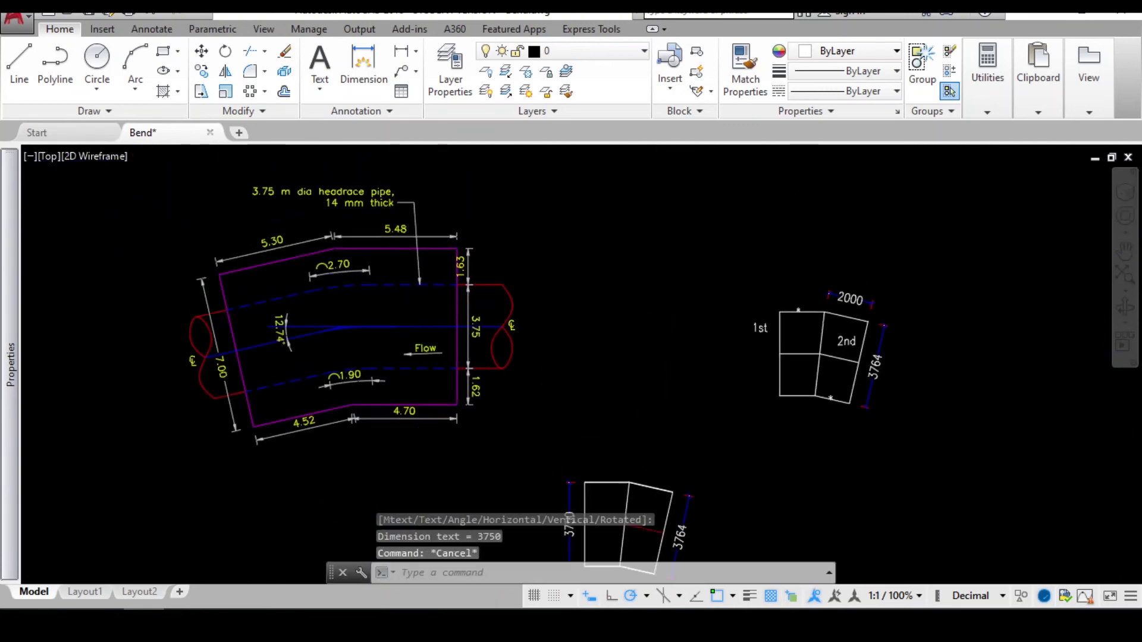
{"action": "scroll", "coordinate": [322, 191], "scroll_direction": "up", "scroll_amount": 5}
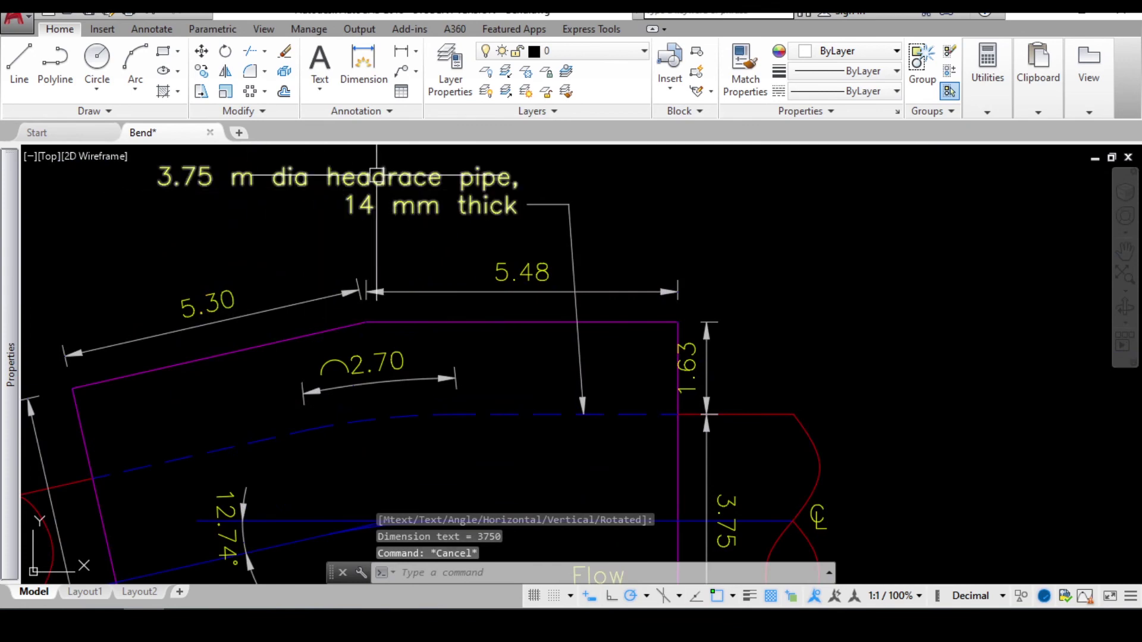
{"action": "key", "text": "Escape"}
{"action": "scroll", "coordinate": [487, 282], "scroll_direction": "down", "scroll_amount": 4}
{"action": "scroll", "coordinate": [466, 327], "scroll_direction": "up", "scroll_amount": 6}
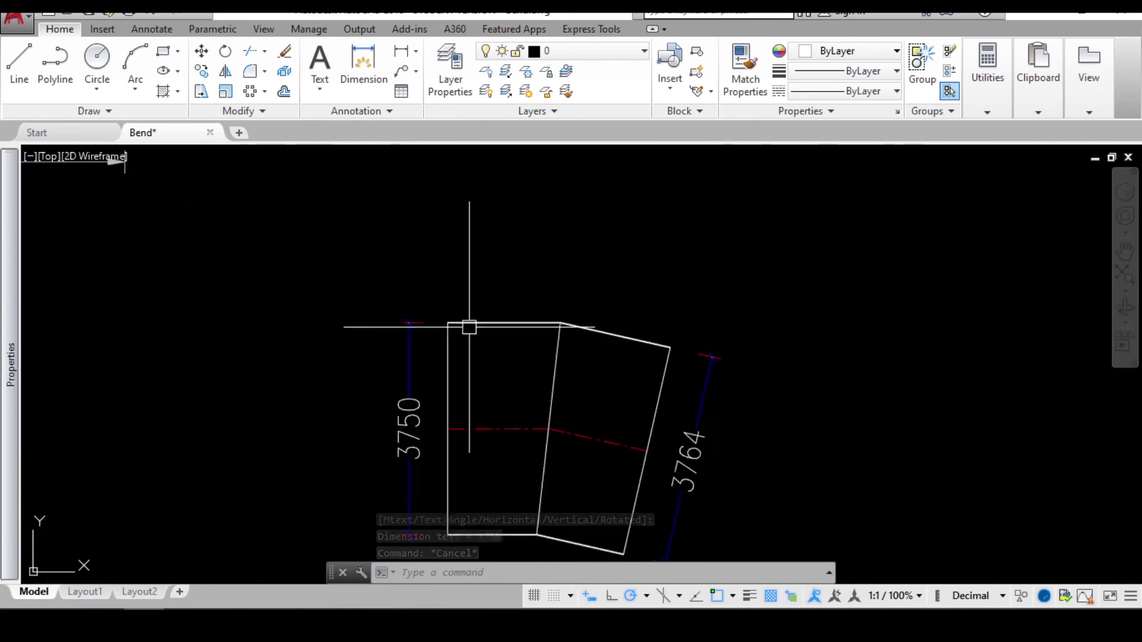
{"action": "type", "text": "dal"}
{"action": "key", "text": "Return"}
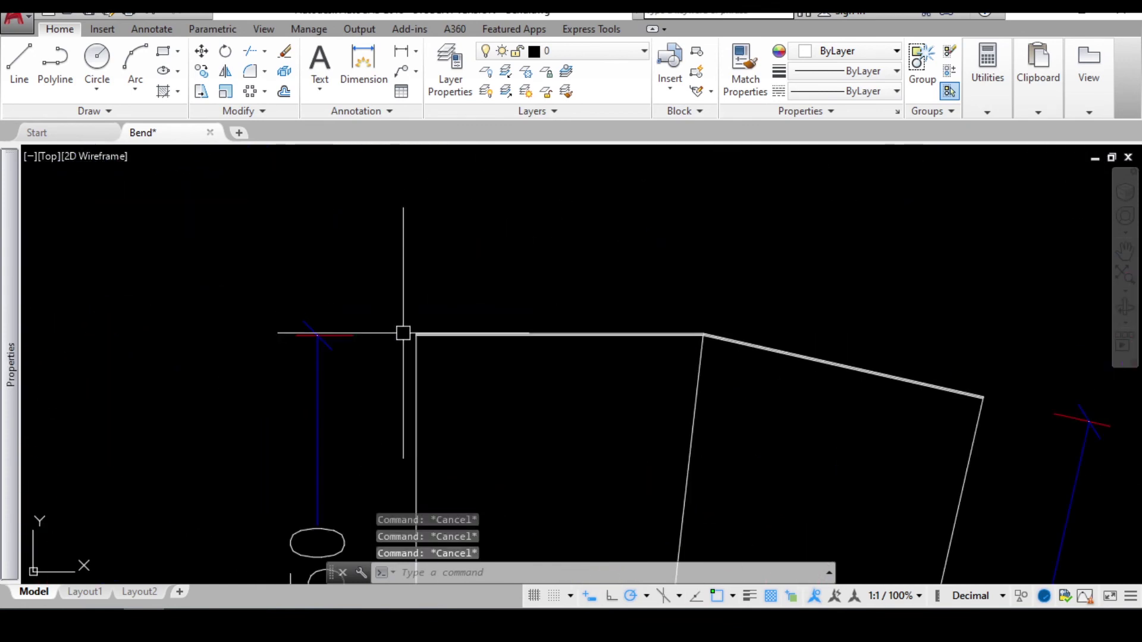
{"action": "scroll", "coordinate": [702, 342], "scroll_direction": "up", "scroll_amount": 5}
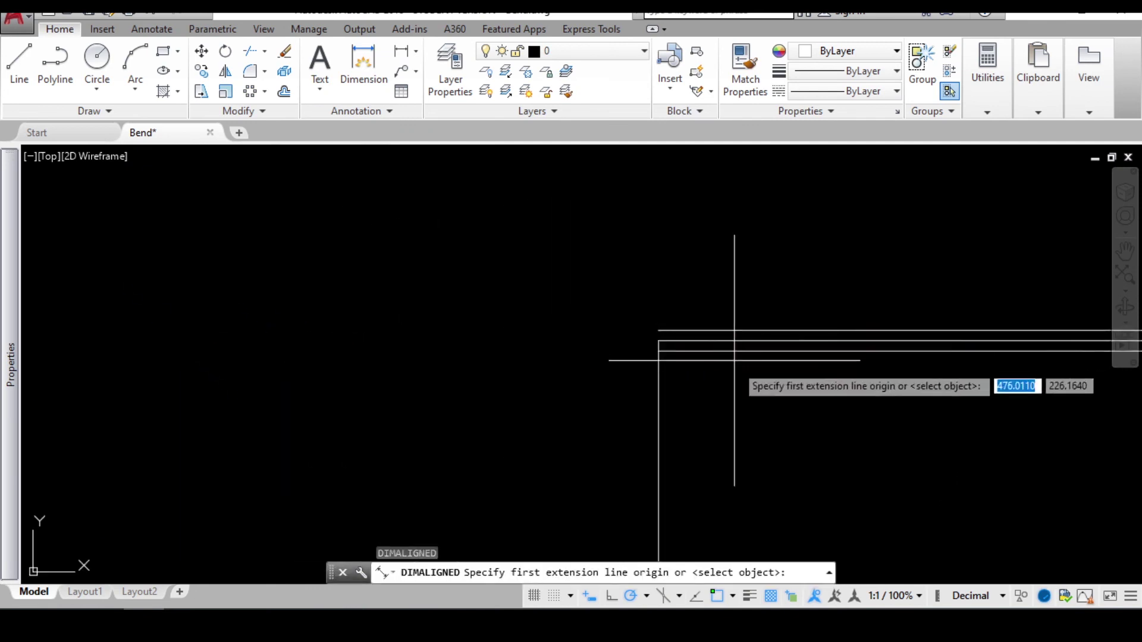
{"action": "left_click", "coordinate": [658, 341]}
{"action": "left_click", "coordinate": [668, 329]}
{"action": "scroll", "coordinate": [668, 329], "scroll_direction": "down", "scroll_amount": 5}
{"action": "scroll", "coordinate": [493, 326], "scroll_direction": "up", "scroll_amount": 5}
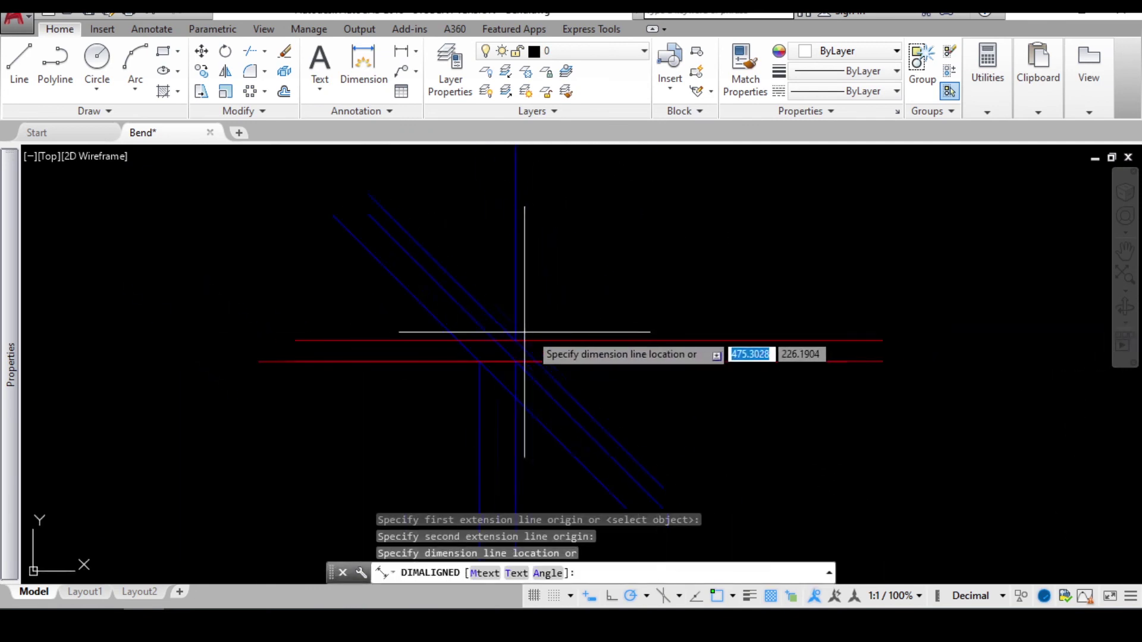
{"action": "left_click", "coordinate": [479, 361]}
{"action": "key", "text": "Escape"}
{"action": "scroll", "coordinate": [494, 339], "scroll_direction": "down", "scroll_amount": 5}
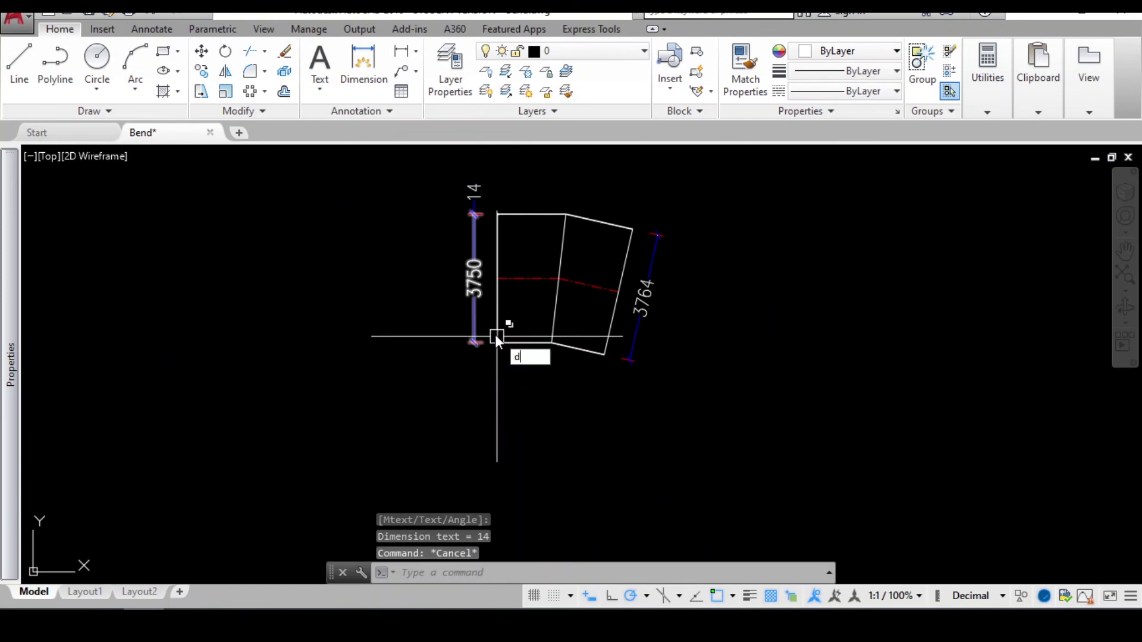
Add an aligned dimension across the lower wall thickness of the copied 1st segment, in line with the 3750 dimension
{"action": "key", "text": "Return"}
{"action": "scroll", "coordinate": [494, 345], "scroll_direction": "up", "scroll_amount": 8}
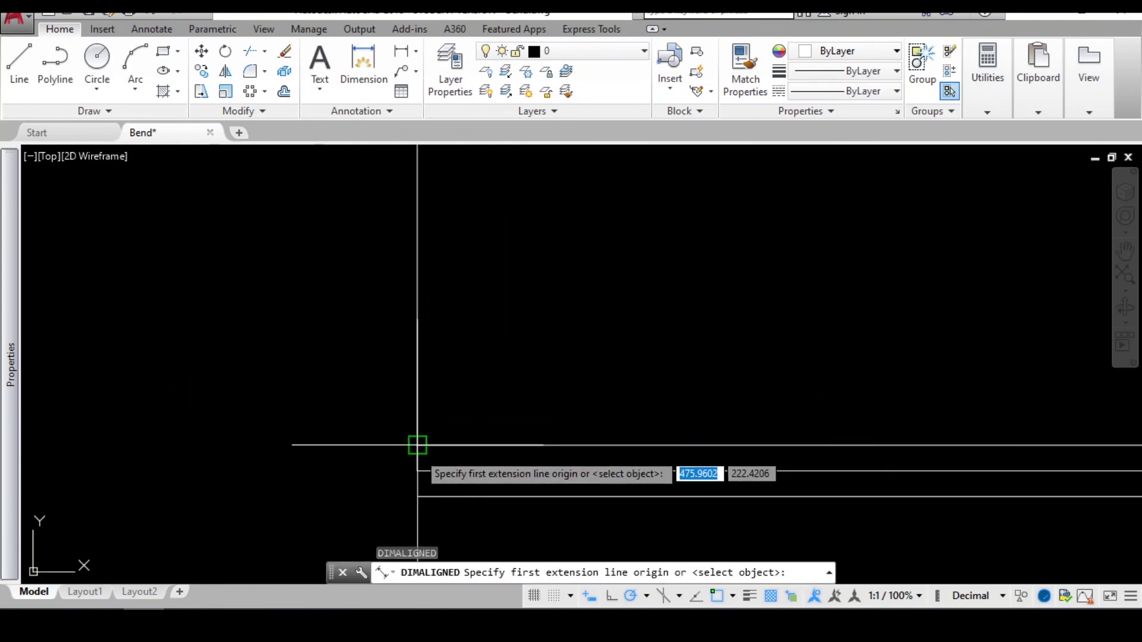
{"action": "left_click", "coordinate": [417, 445]}
{"action": "left_click", "coordinate": [418, 497]}
{"action": "scroll", "coordinate": [458, 338], "scroll_direction": "down", "scroll_amount": 8}
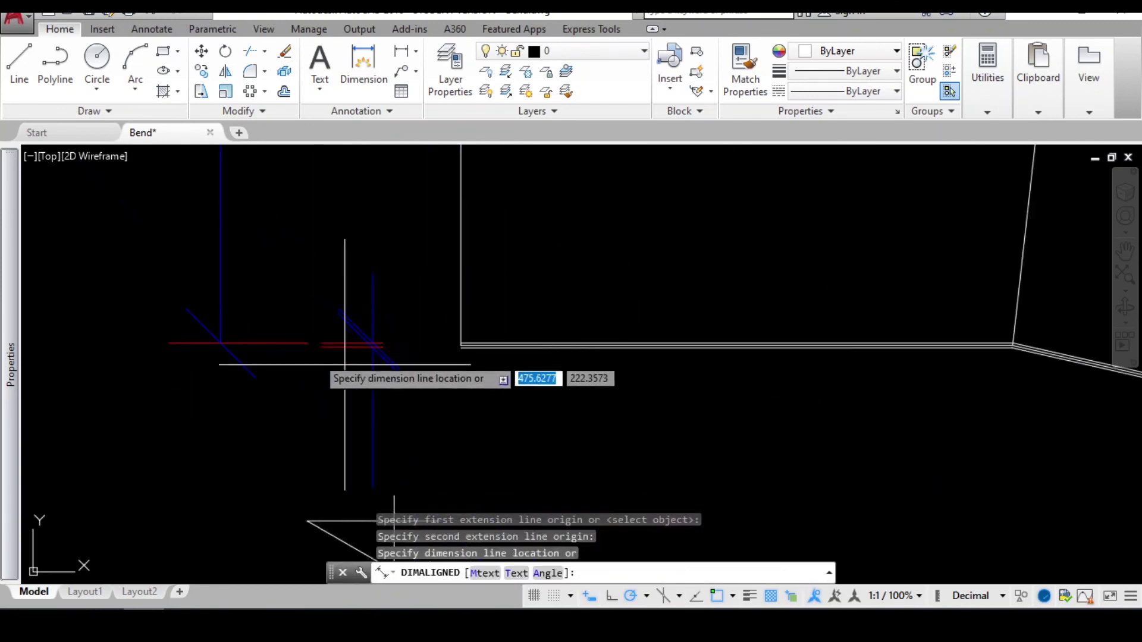
{"action": "scroll", "coordinate": [221, 338], "scroll_direction": "up", "scroll_amount": 4}
{"action": "left_click", "coordinate": [228, 348]}
{"action": "scroll", "coordinate": [372, 331], "scroll_direction": "down", "scroll_amount": 6}
{"action": "key", "text": "Escape"}
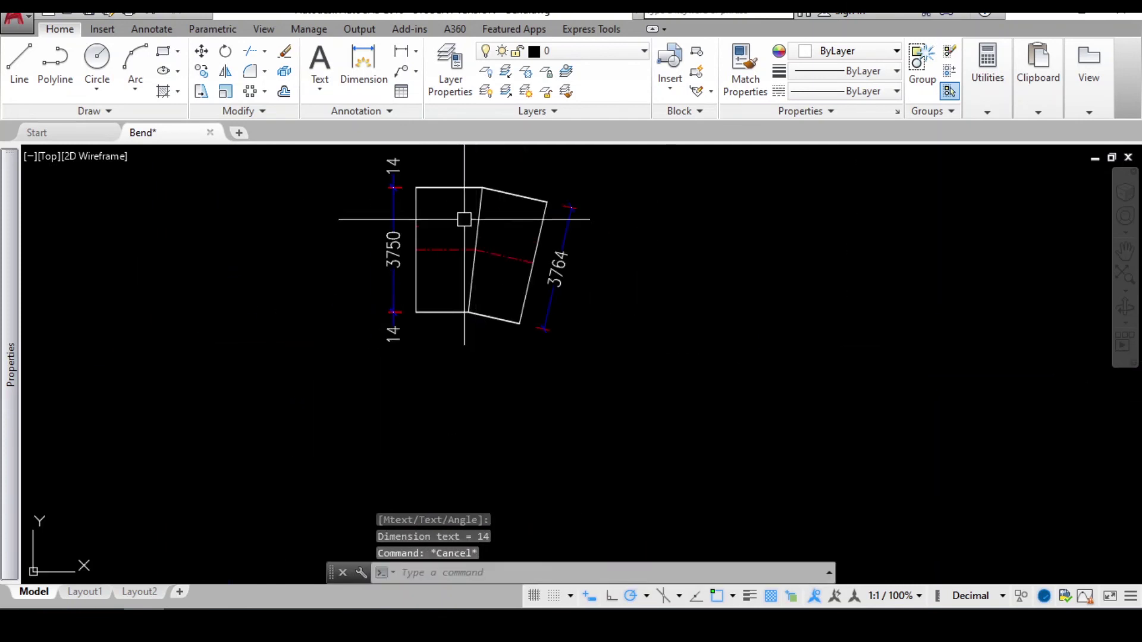
Add an angular dimension for the bend between the centre lines of the 1st and 2nd copied segments
{"action": "scroll", "coordinate": [467, 247], "scroll_direction": "up", "scroll_amount": 4}
{"action": "scroll", "coordinate": [607, 232], "scroll_direction": "down", "scroll_amount": 4}
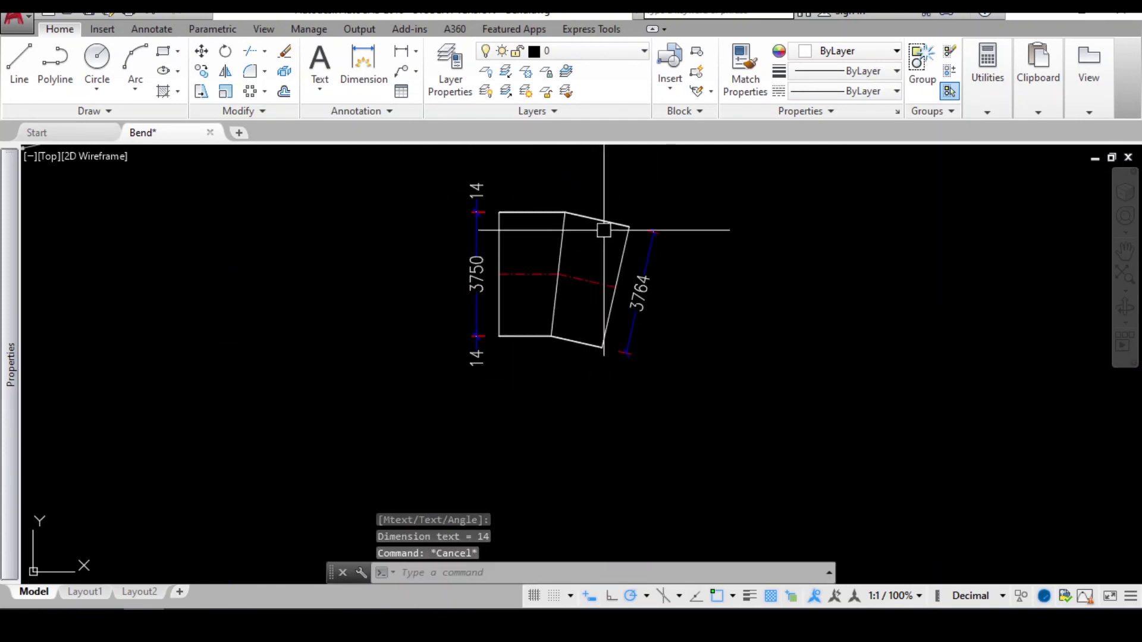
{"action": "scroll", "coordinate": [553, 274], "scroll_direction": "up", "scroll_amount": 4}
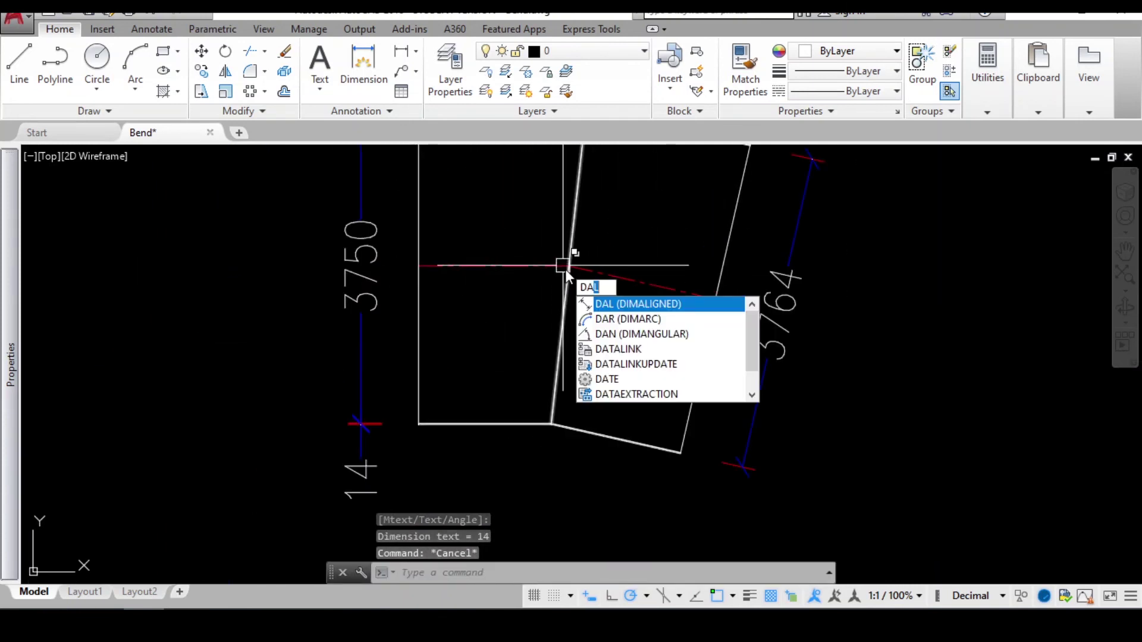
{"action": "type", "text": "n"}
{"action": "key", "text": "Return"}
{"action": "left_click", "coordinate": [565, 267]}
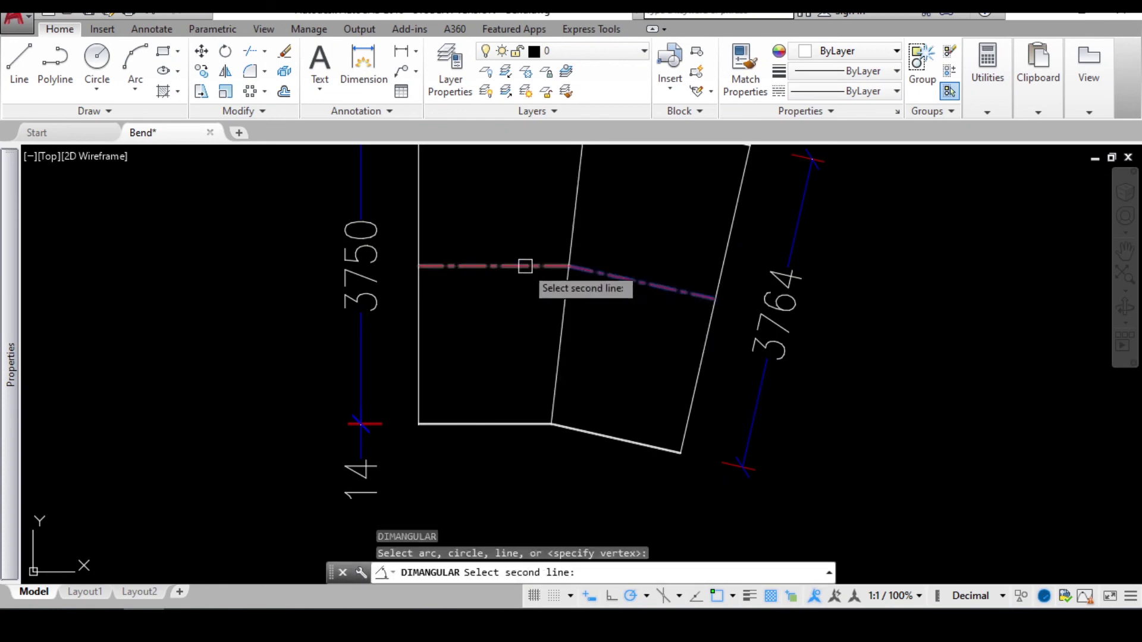
{"action": "left_click", "coordinate": [525, 266]}
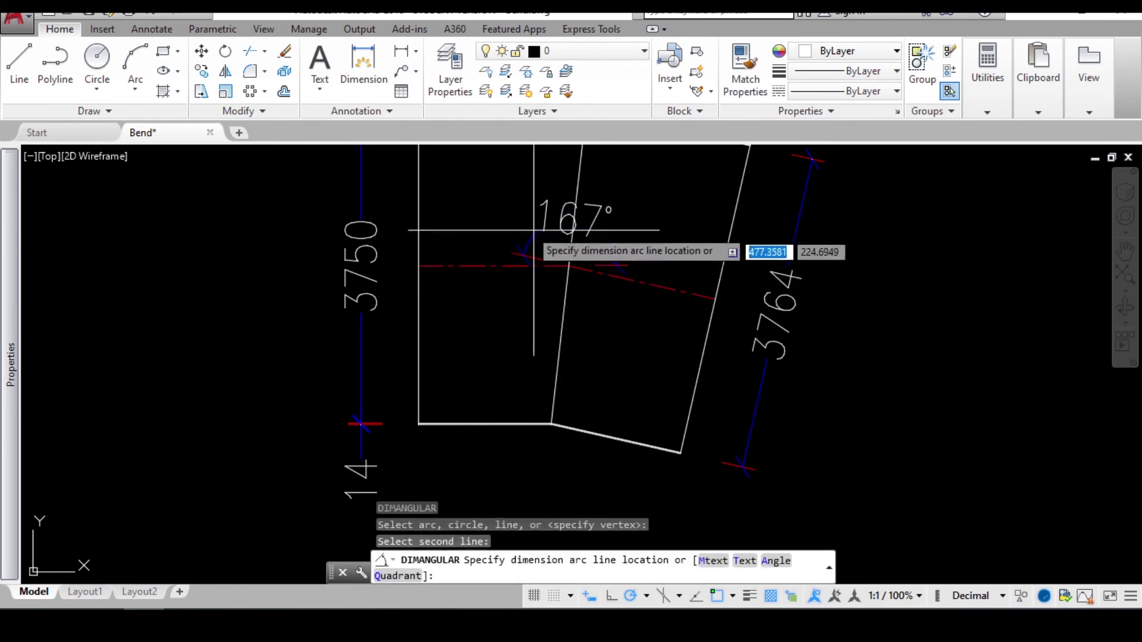
{"action": "left_click", "coordinate": [471, 250]}
{"action": "key", "text": "Escape"}
{"action": "middle_click_drag", "start_coordinate": [527, 210], "coordinate": [553, 245]}
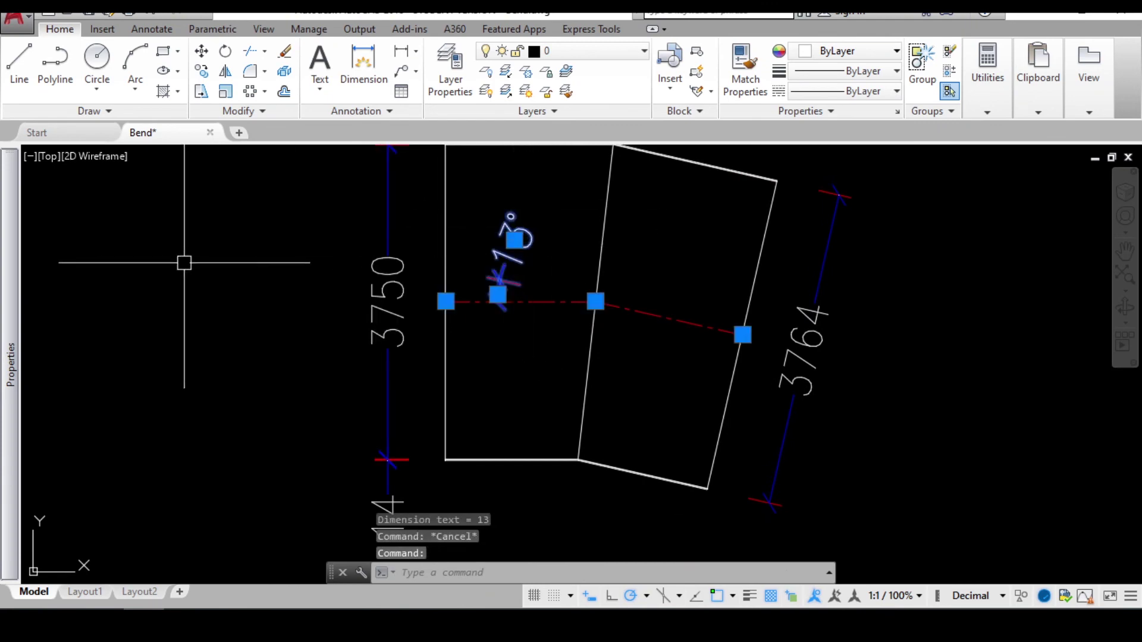
Set the angle precision of the bend's angular dimension to two decimal places (0.00)
{"action": "mouse_move", "coordinate": [18, 262]}
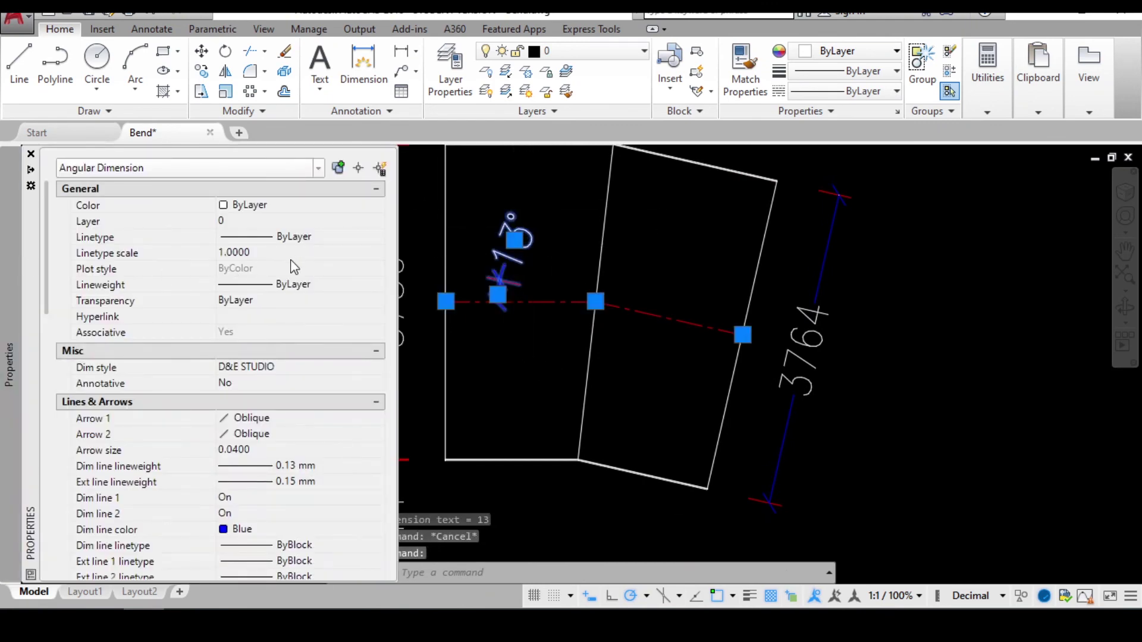
{"action": "scroll", "coordinate": [291, 266], "scroll_direction": "down", "scroll_amount": 12}
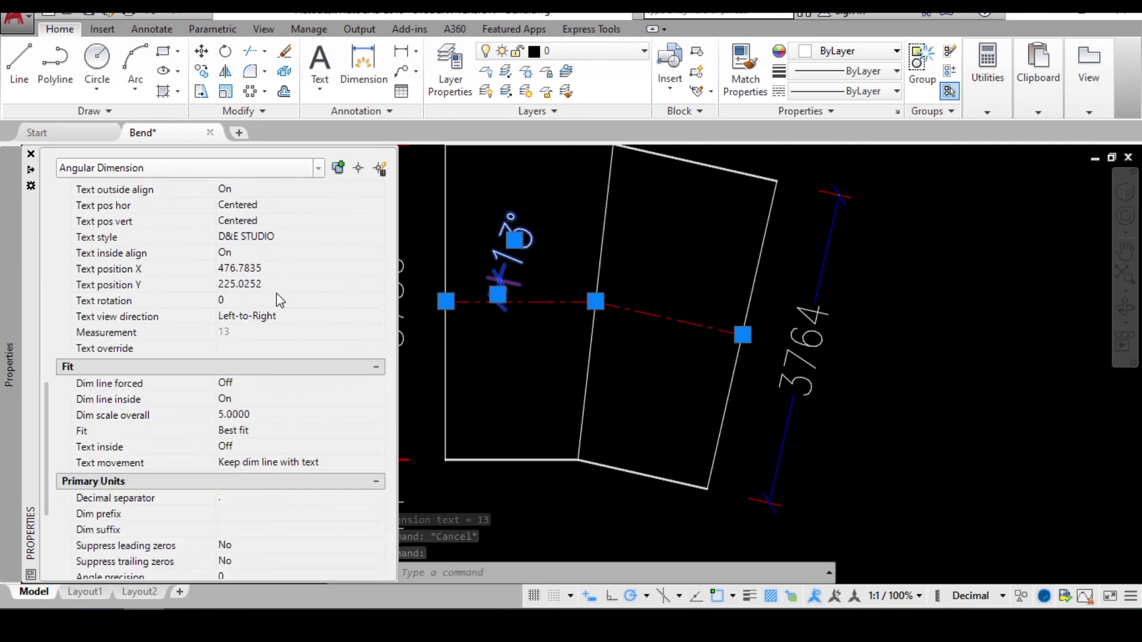
{"action": "scroll", "coordinate": [261, 382], "scroll_direction": "down", "scroll_amount": 2}
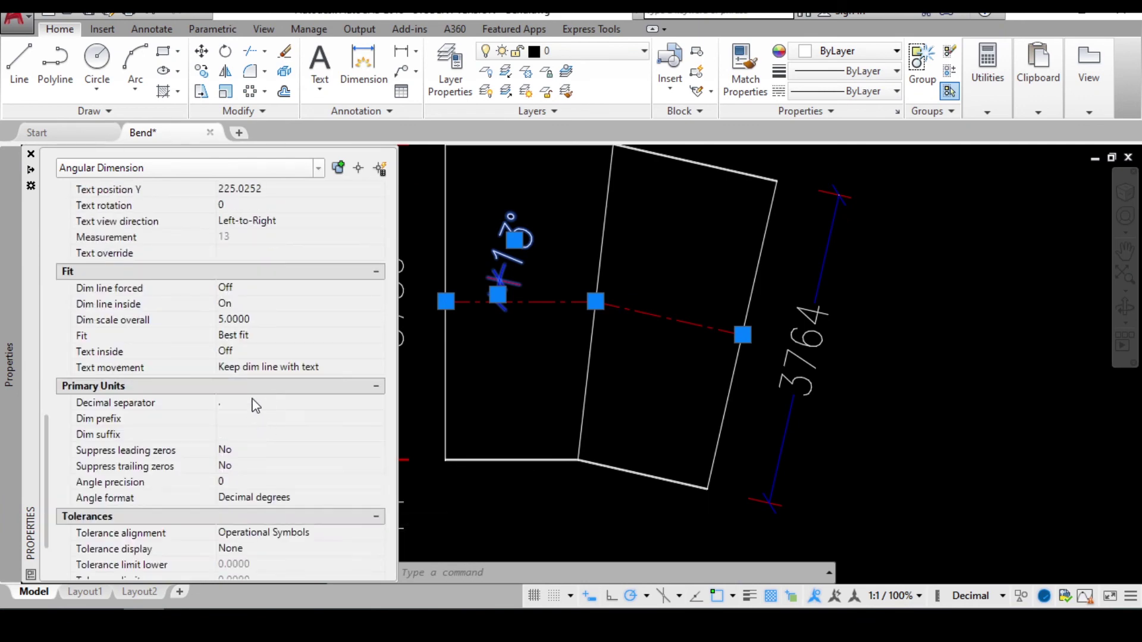
{"action": "left_click", "coordinate": [367, 483]}
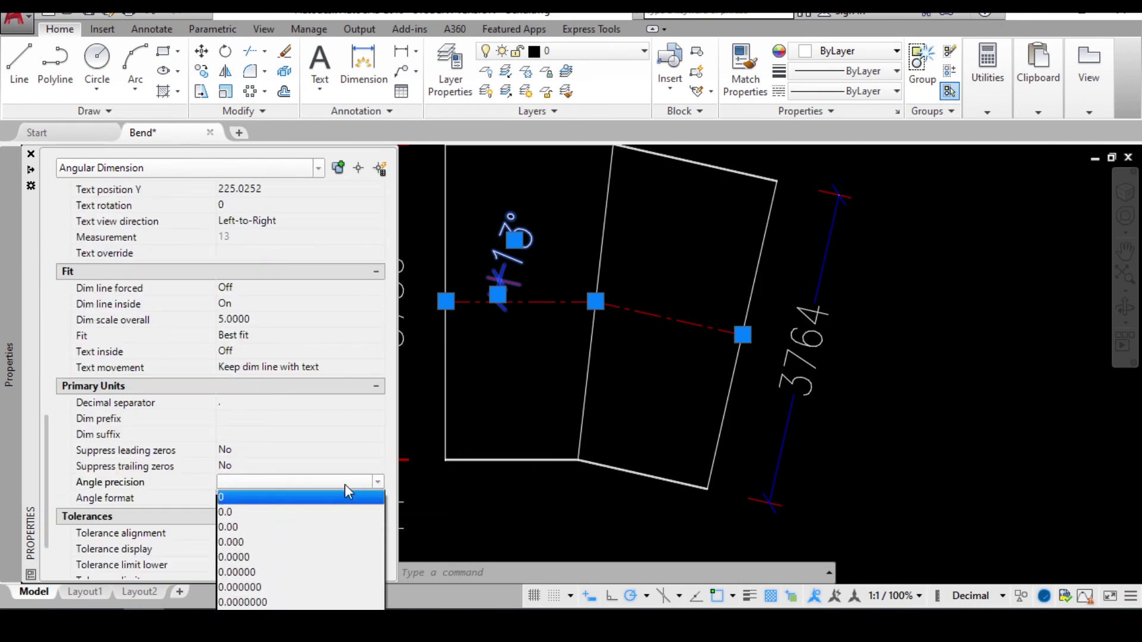
{"action": "left_click", "coordinate": [248, 528]}
{"action": "scroll", "coordinate": [565, 321], "scroll_direction": "down", "scroll_amount": 4}
{"action": "key", "text": "Escape"}
{"action": "scroll", "coordinate": [555, 287], "scroll_direction": "up", "scroll_amount": 2}
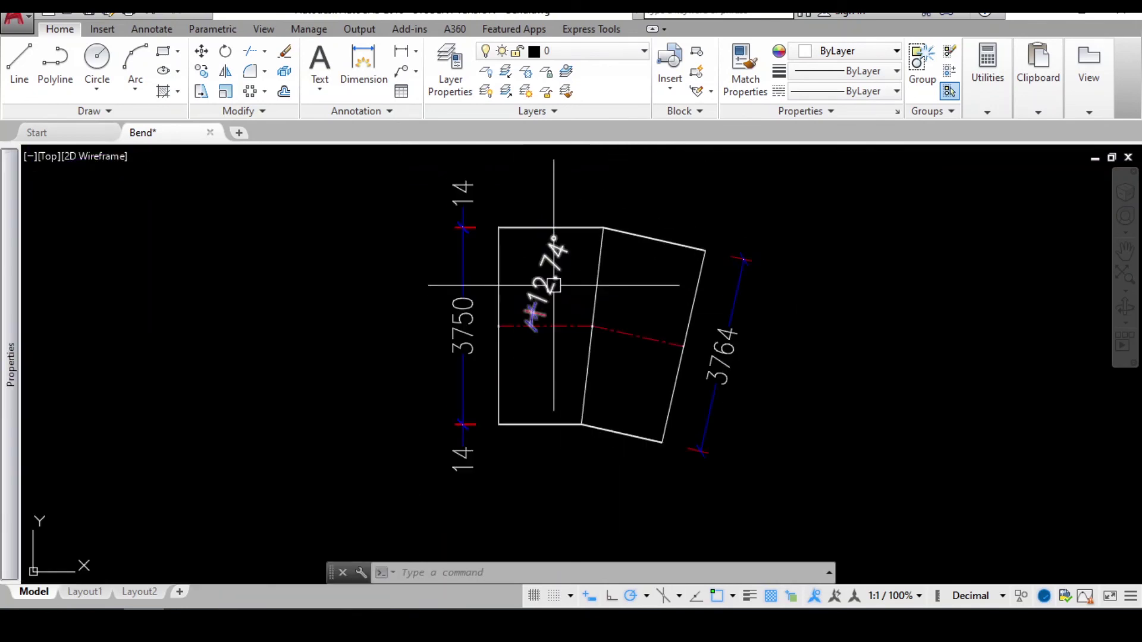
{"action": "scroll", "coordinate": [592, 280], "scroll_direction": "down", "scroll_amount": 3}
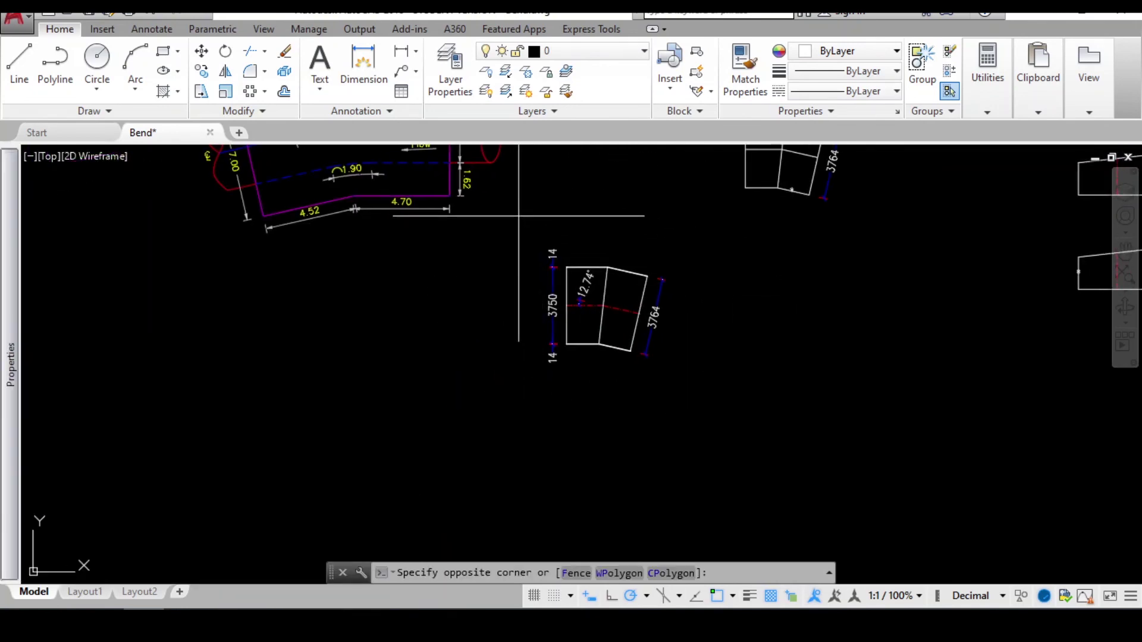
{"action": "left_click", "coordinate": [702, 397]}
{"action": "scroll", "coordinate": [619, 262], "scroll_direction": "up", "scroll_amount": 4}
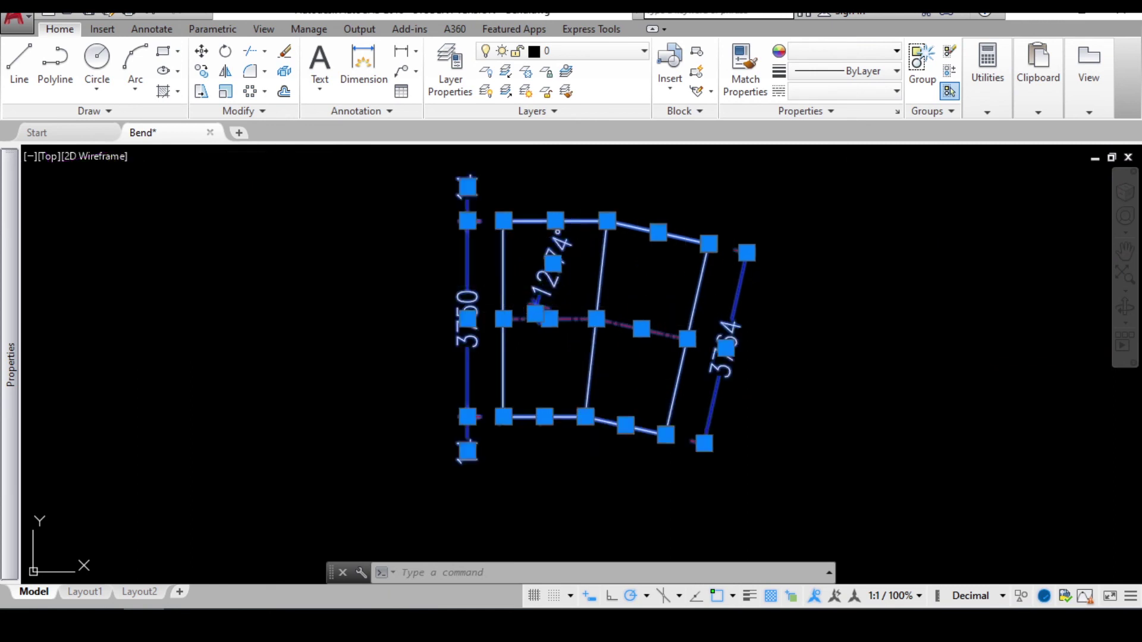
{"action": "scroll", "coordinate": [569, 313], "scroll_direction": "down", "scroll_amount": 6}
{"action": "key", "text": "Escape"}
Copy the complete dimensioned bend view into the empty space beside the original, below the headrace pipe plan
{"action": "scroll", "coordinate": [565, 311], "scroll_direction": "up", "scroll_amount": 1}
{"action": "scroll", "coordinate": [613, 306], "scroll_direction": "up", "scroll_amount": 2}
{"action": "left_click", "coordinate": [455, 242]}
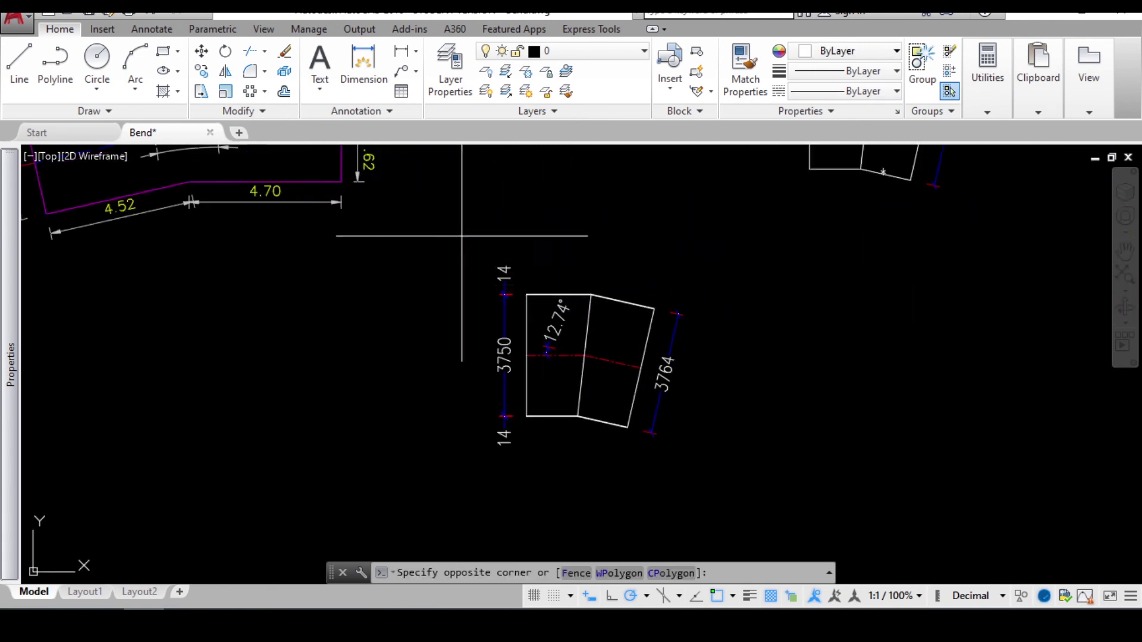
{"action": "left_click", "coordinate": [742, 469]}
{"action": "middle_click_drag", "start_coordinate": [627, 351], "coordinate": [628, 321]}
{"action": "key", "text": "Return"}
{"action": "left_click", "coordinate": [657, 274]}
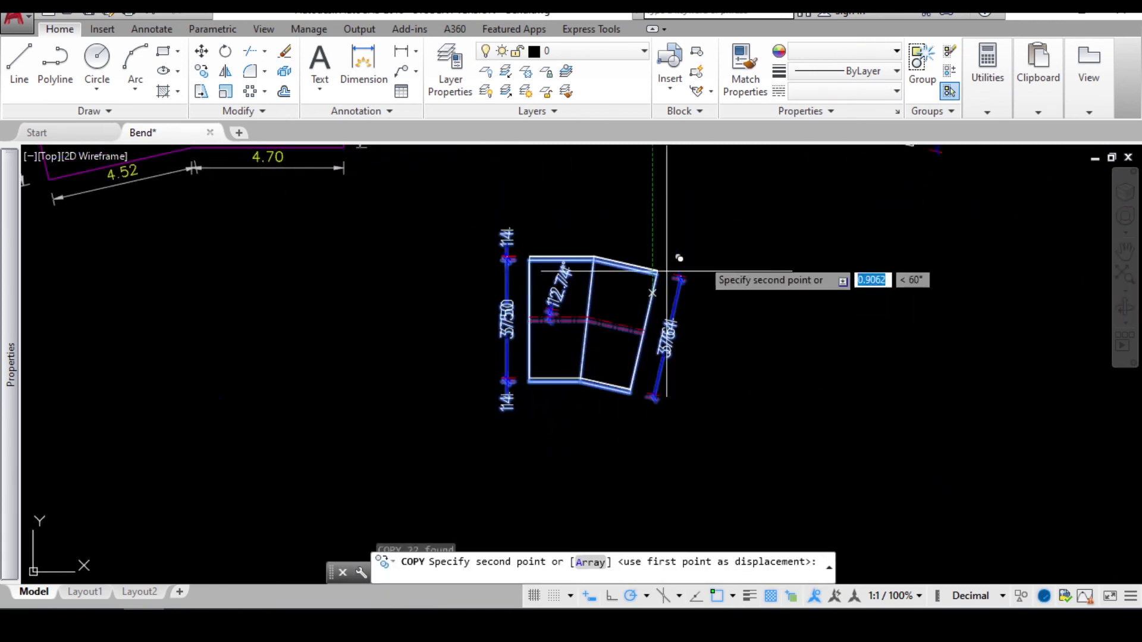
{"action": "scroll", "coordinate": [759, 258], "scroll_direction": "down", "scroll_amount": 4}
{"action": "left_click", "coordinate": [617, 287]}
{"action": "key", "text": "Escape"}
Delete all dimensions from the new copy of the bend, keeping its outline, mitre line and centre lines
{"action": "scroll", "coordinate": [617, 289], "scroll_direction": "up", "scroll_amount": 5}
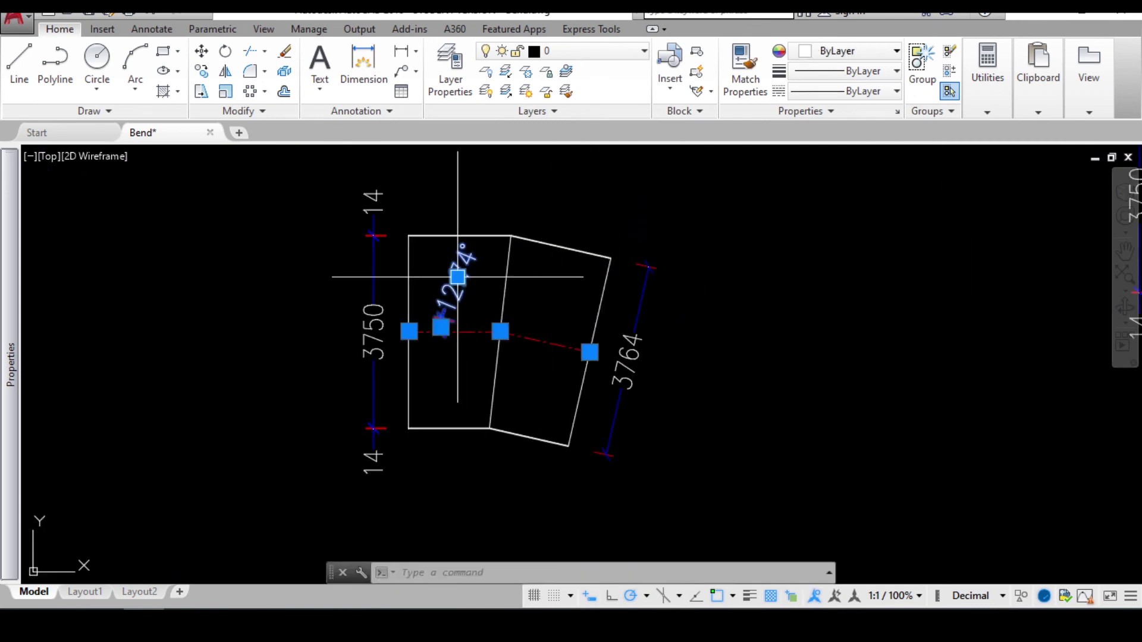
{"action": "left_click", "coordinate": [316, 501]}
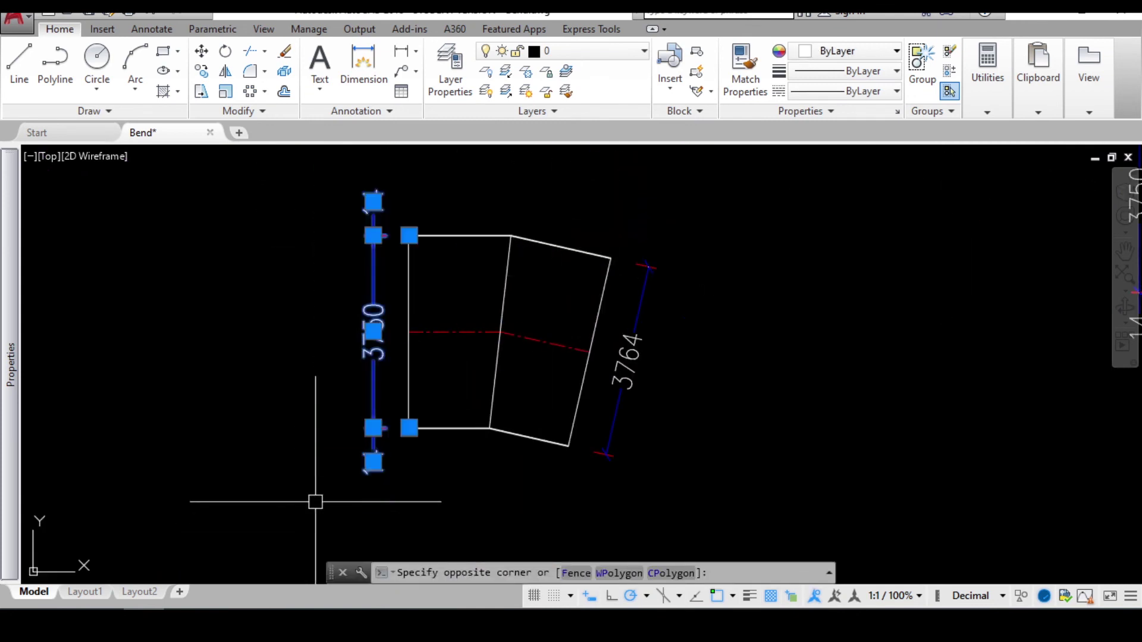
{"action": "key", "text": "Delete"}
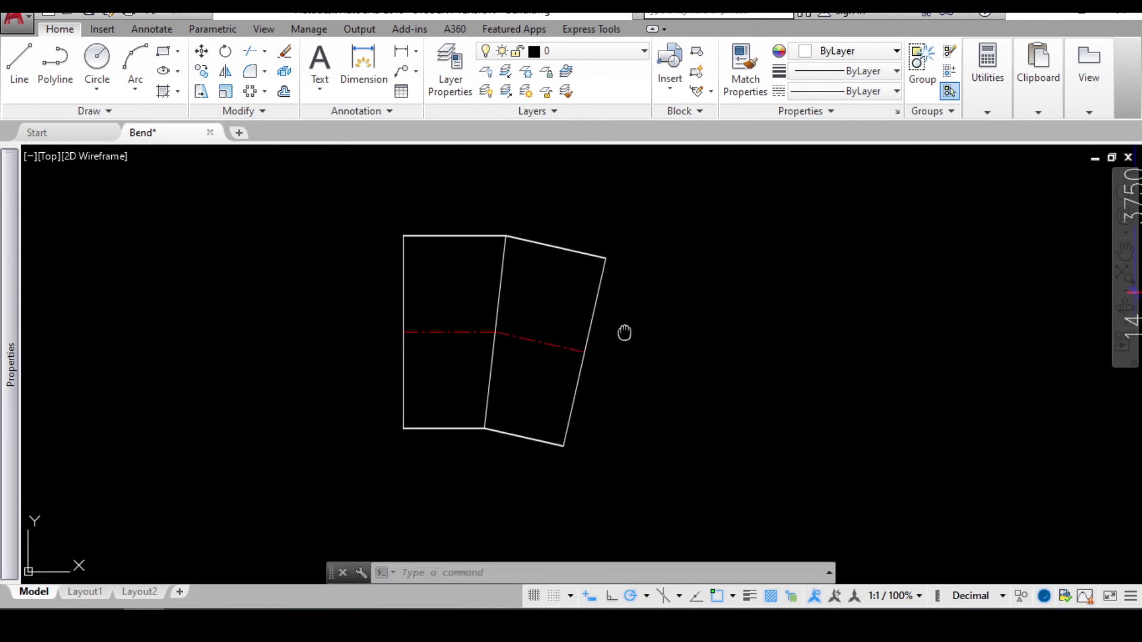
{"action": "scroll", "coordinate": [765, 288], "scroll_direction": "down", "scroll_amount": 2}
{"action": "scroll", "coordinate": [806, 309], "scroll_direction": "up", "scroll_amount": 1}
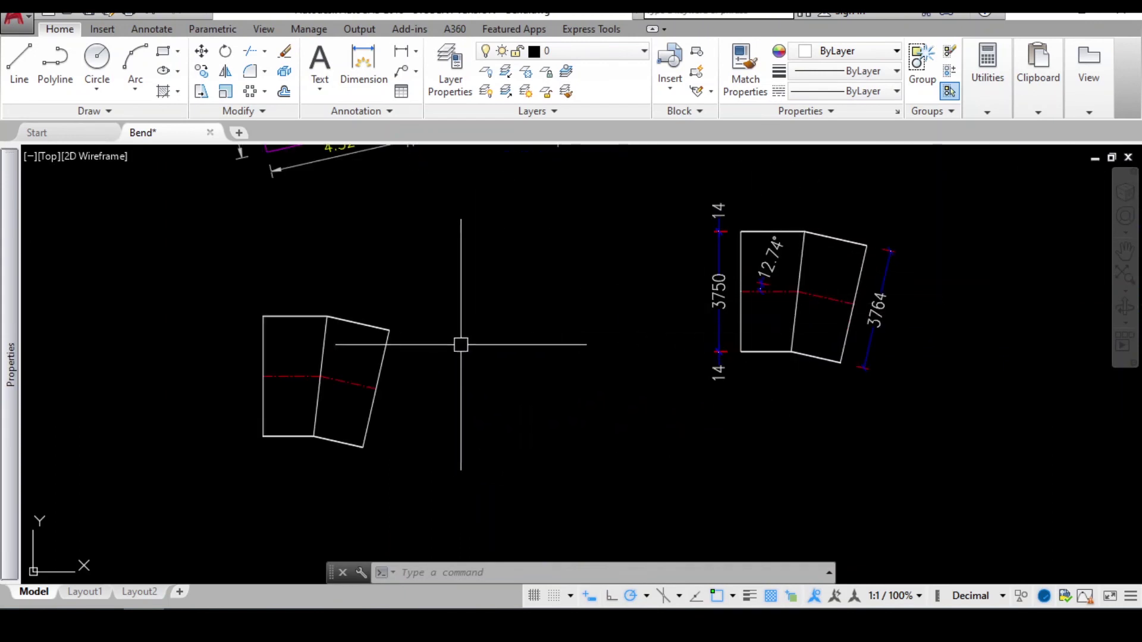
{"action": "left_click", "coordinate": [440, 276]}
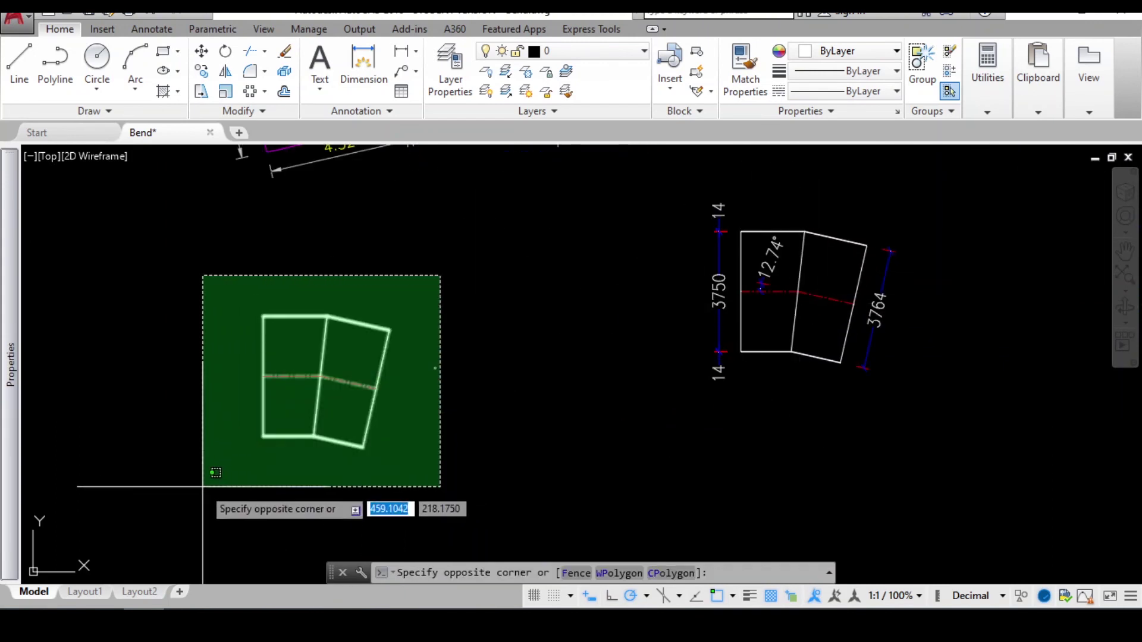
{"action": "left_click", "coordinate": [197, 494]}
{"action": "key", "text": "Escape"}
Group all outline, mitre and centre lines of the undimensioned bend copy into one object
{"action": "left_click", "coordinate": [413, 268]}
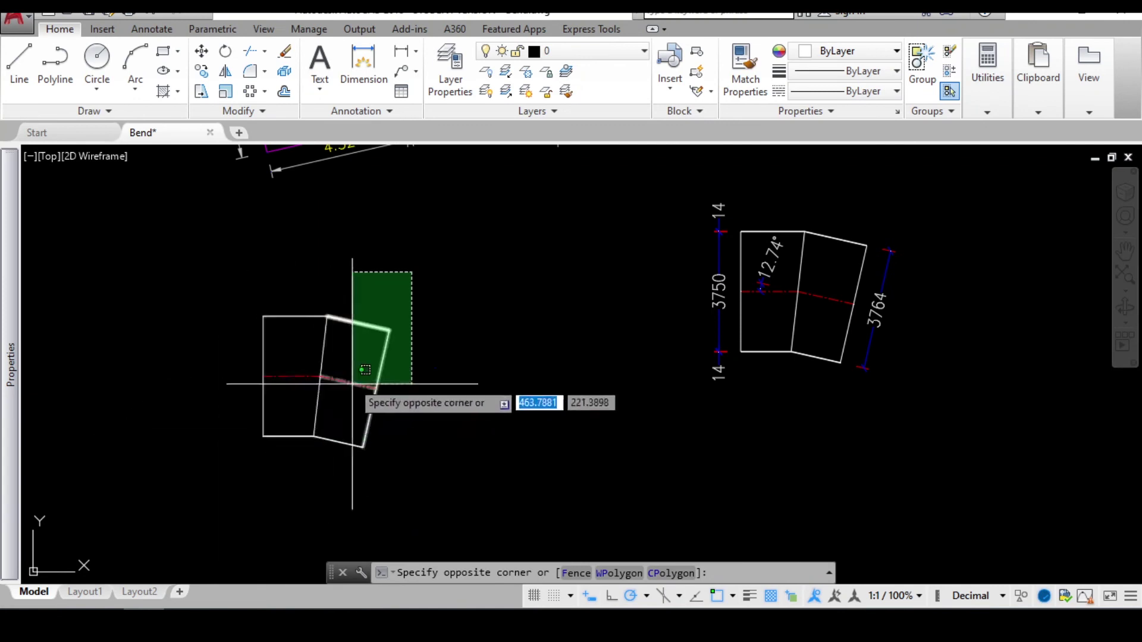
{"action": "left_click", "coordinate": [205, 440]}
{"action": "left_click", "coordinate": [404, 267]}
{"action": "left_click", "coordinate": [188, 453]}
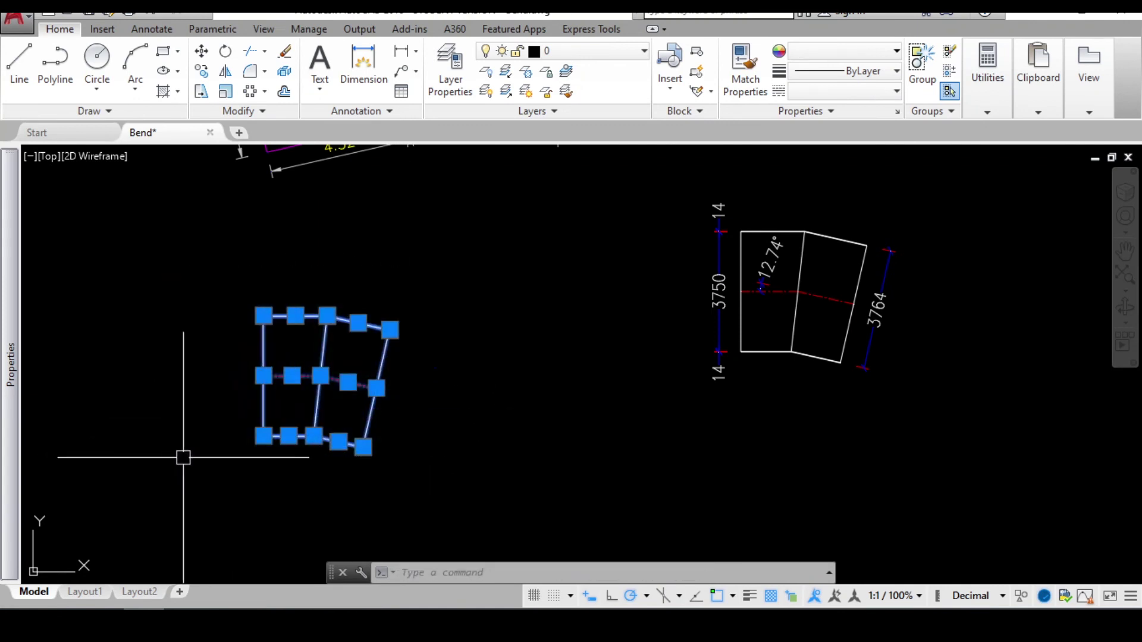
{"action": "scroll", "coordinate": [330, 355], "scroll_direction": "up", "scroll_amount": 2}
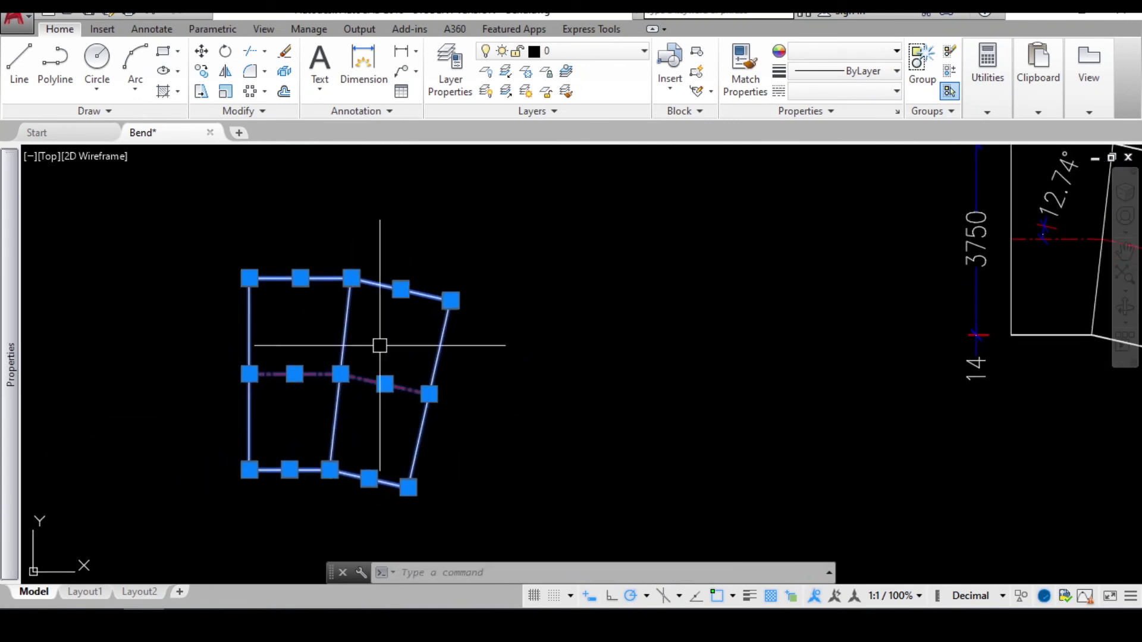
{"action": "type", "text": "x"}
{"action": "key", "text": "Return"}
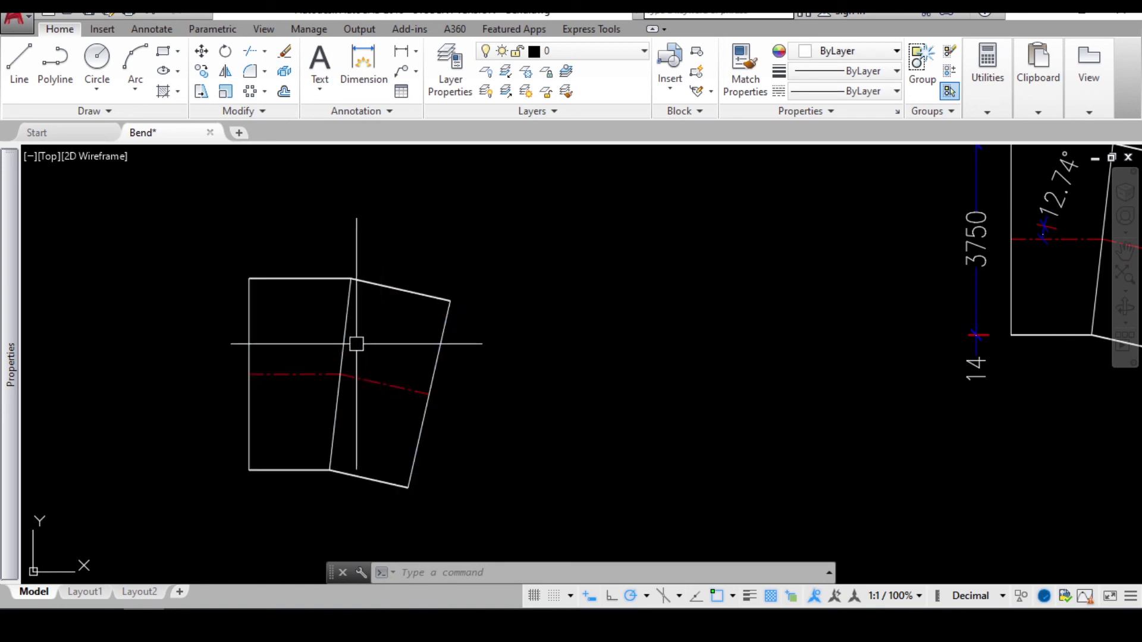
Move the grouped bend from its centre-line bend point onto the intersection of the centre lines in the headrace pipe plan
{"action": "left_click", "coordinate": [356, 344]}
{"action": "scroll", "coordinate": [336, 389], "scroll_direction": "up", "scroll_amount": 4}
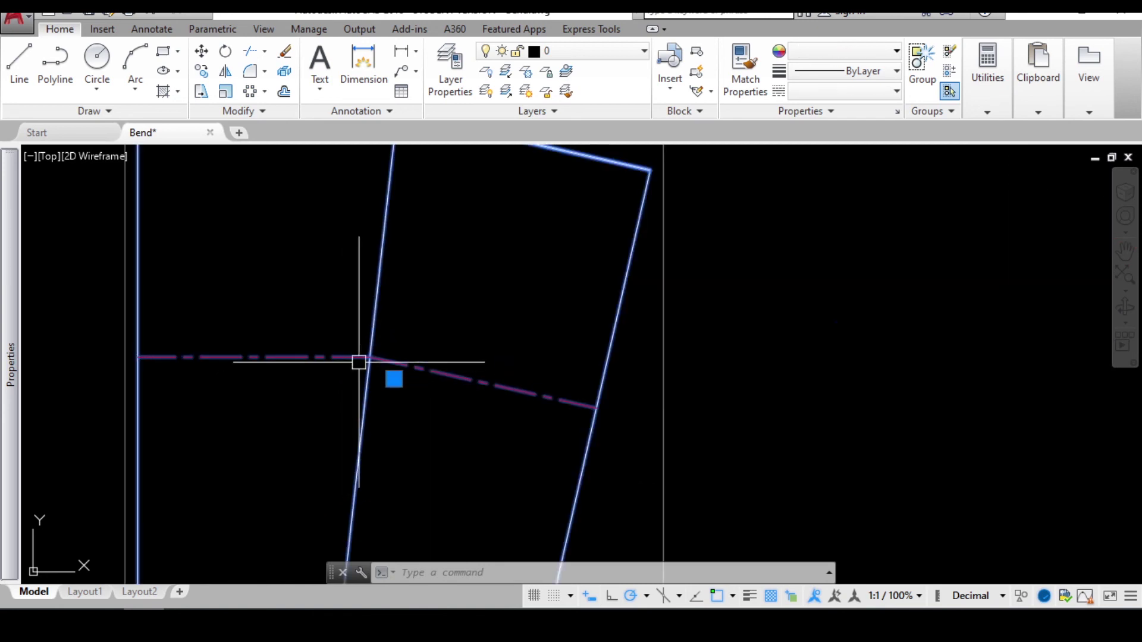
{"action": "type", "text": "m"}
{"action": "key", "text": "Return"}
{"action": "scroll", "coordinate": [352, 339], "scroll_direction": "up", "scroll_amount": 4}
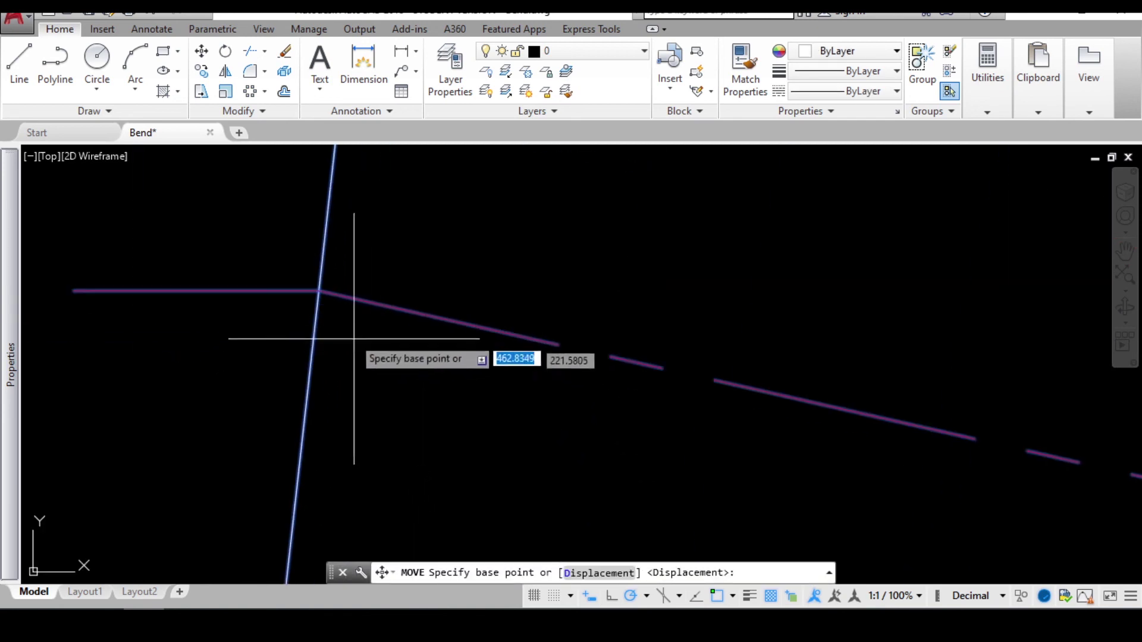
{"action": "scroll", "coordinate": [330, 282], "scroll_direction": "up", "scroll_amount": 5}
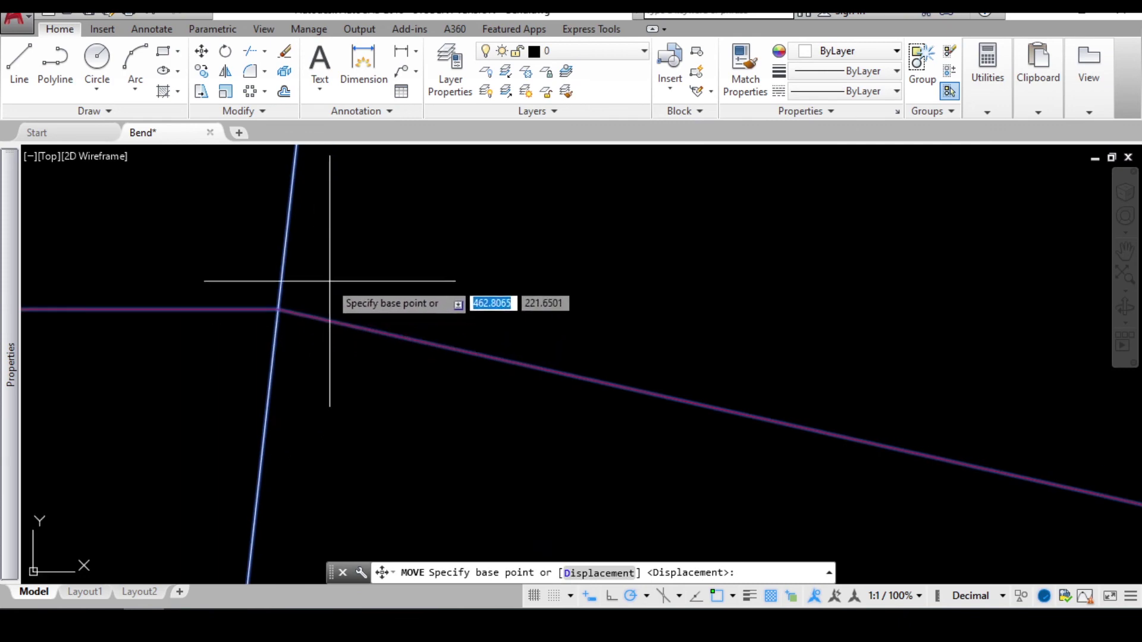
{"action": "left_click", "coordinate": [278, 309]}
{"action": "scroll", "coordinate": [345, 398], "scroll_direction": "down", "scroll_amount": 6}
{"action": "scroll", "coordinate": [416, 411], "scroll_direction": "up", "scroll_amount": 6}
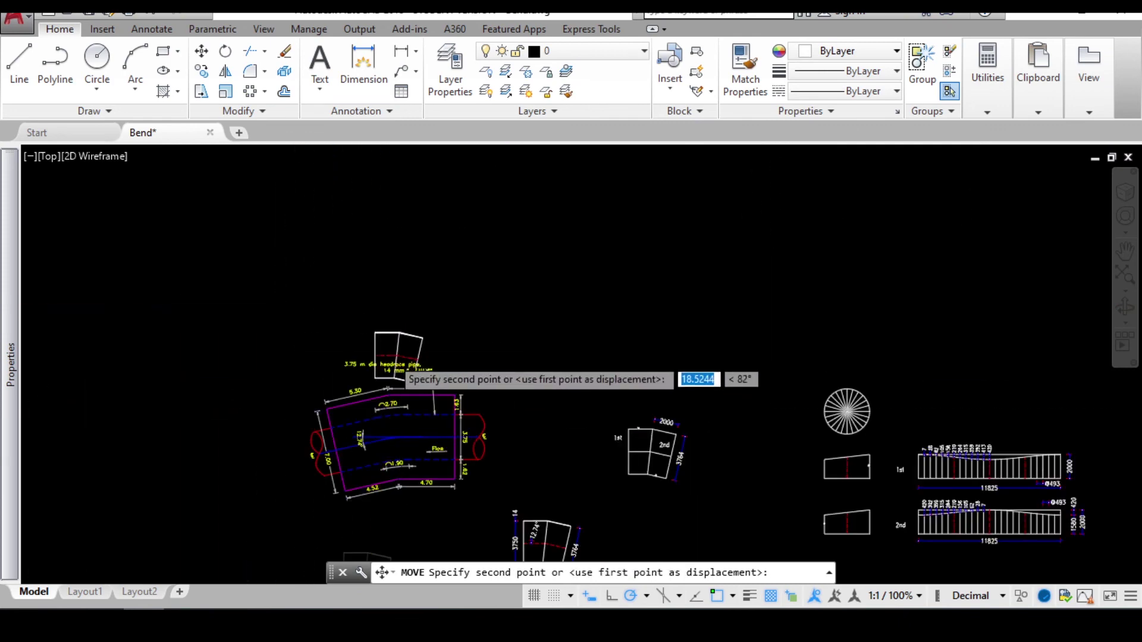
{"action": "scroll", "coordinate": [404, 460], "scroll_direction": "up", "scroll_amount": 8}
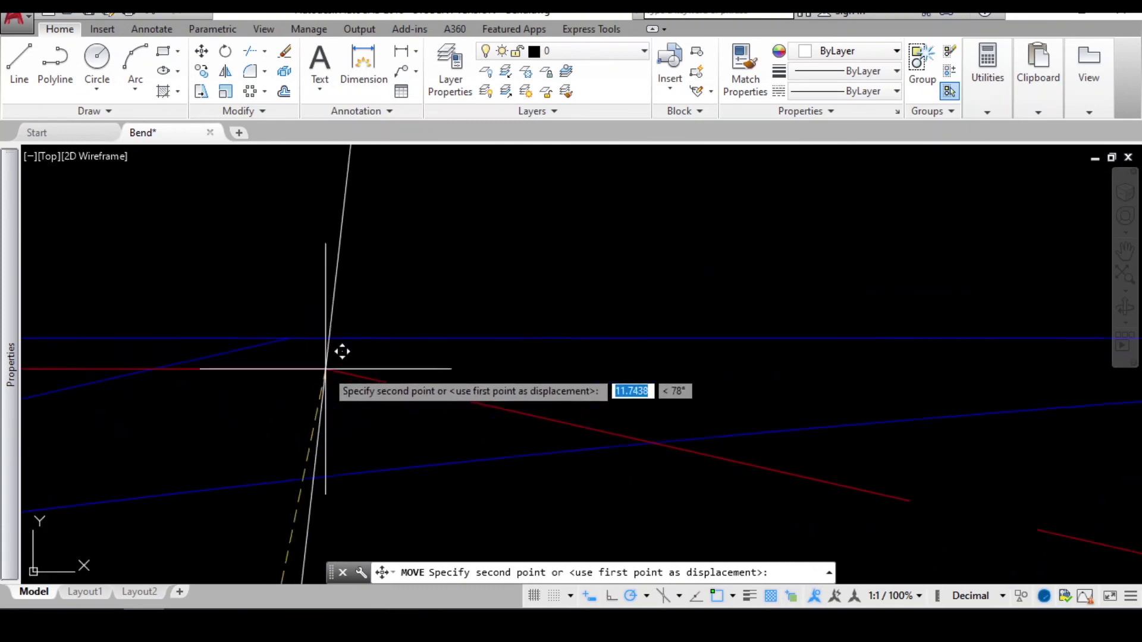
{"action": "left_click", "coordinate": [268, 319]}
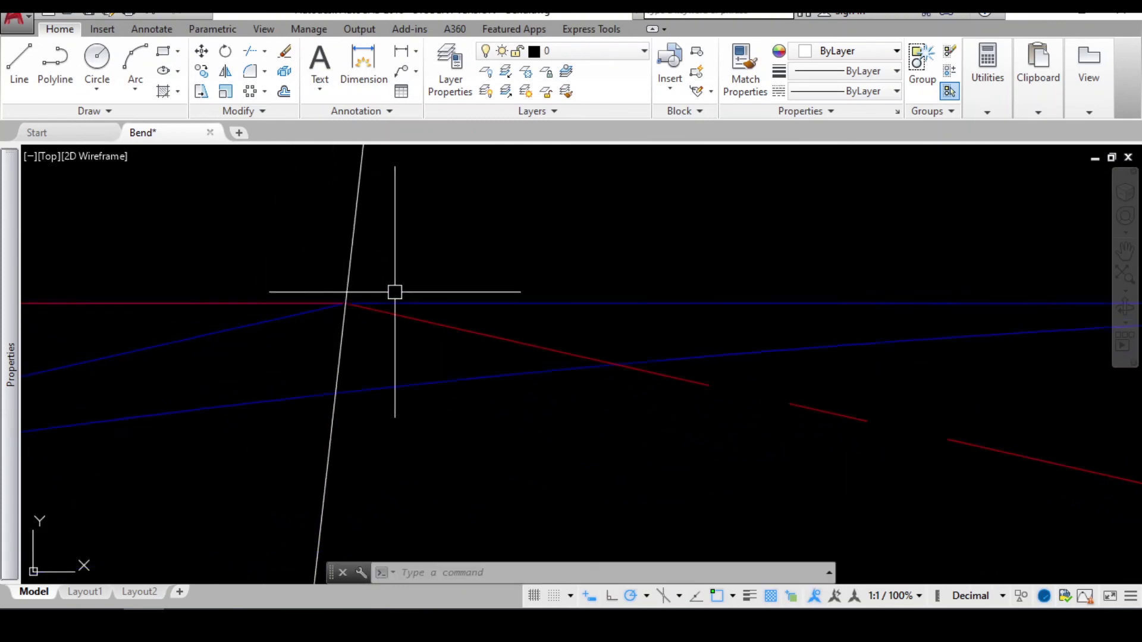
Rotate the grouped bend about its centre-line bend point by reference, aligning its sloping centre line with the plan's horizontal pipe centre line
{"action": "left_click", "coordinate": [370, 245]}
{"action": "scroll", "coordinate": [381, 262], "scroll_direction": "down", "scroll_amount": 4}
{"action": "scroll", "coordinate": [387, 268], "scroll_direction": "up", "scroll_amount": 5}
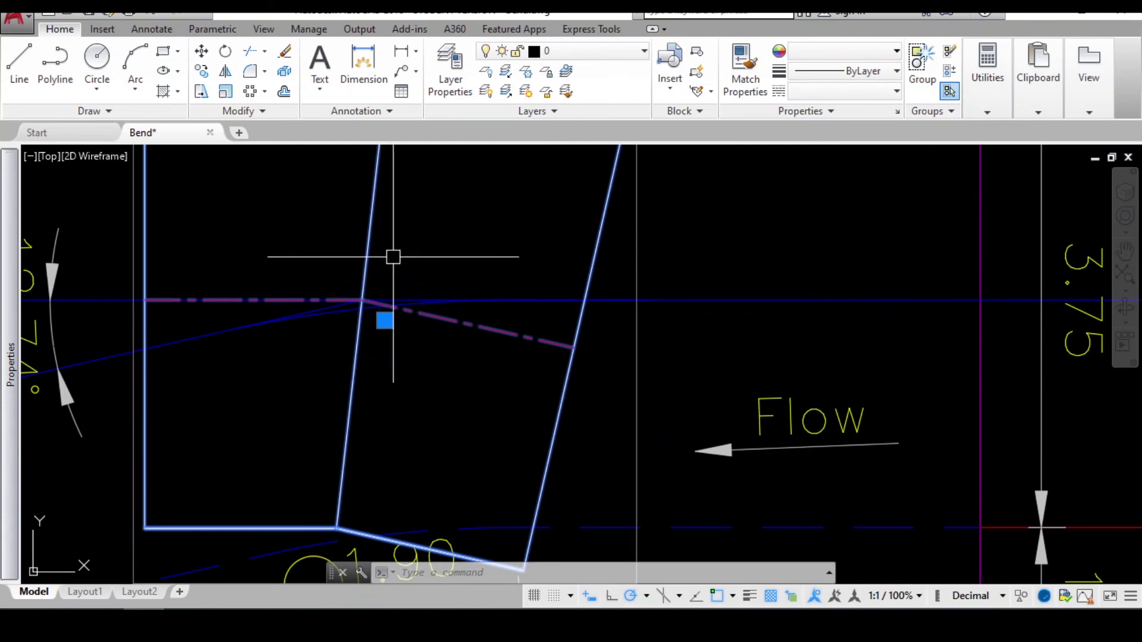
{"action": "type", "text": "o"}
{"action": "key", "text": "Return"}
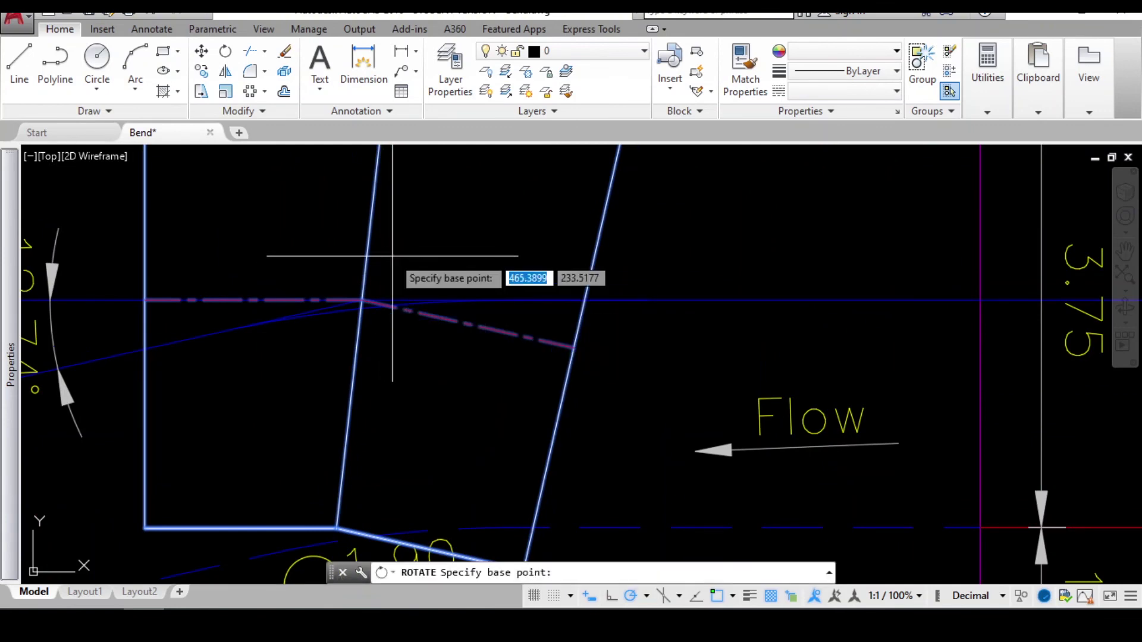
{"action": "scroll", "coordinate": [345, 301], "scroll_direction": "up", "scroll_amount": 3}
{"action": "scroll", "coordinate": [345, 302], "scroll_direction": "up", "scroll_amount": 2}
{"action": "middle_click_drag", "start_coordinate": [442, 480], "coordinate": [436, 330]}
{"action": "scroll", "coordinate": [434, 337], "scroll_direction": "up", "scroll_amount": 4}
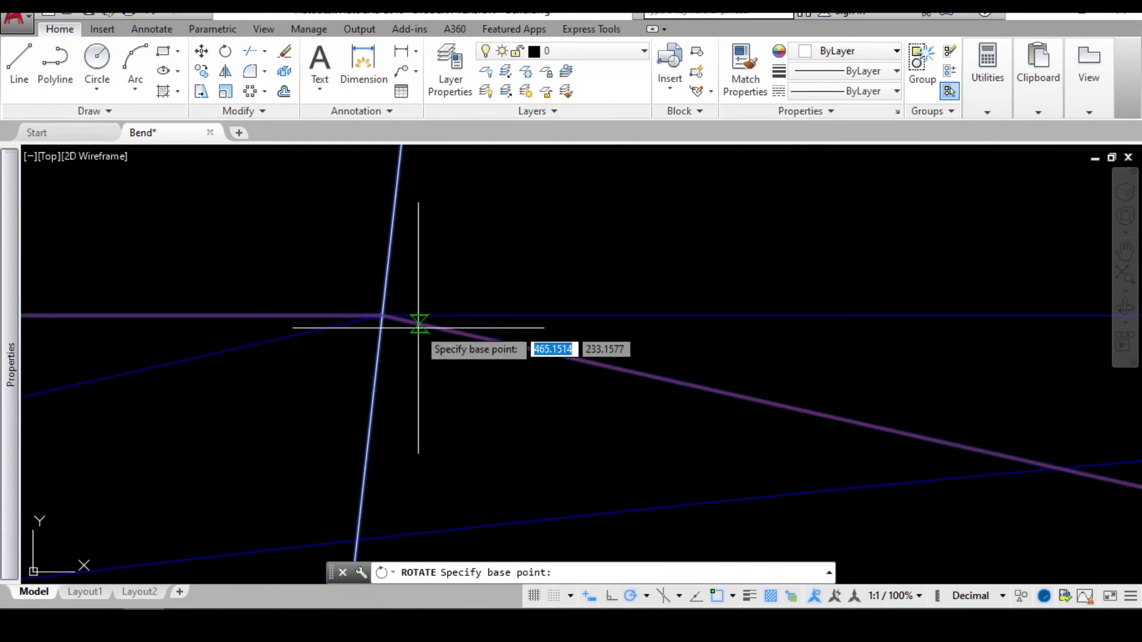
{"action": "left_click", "coordinate": [381, 316]}
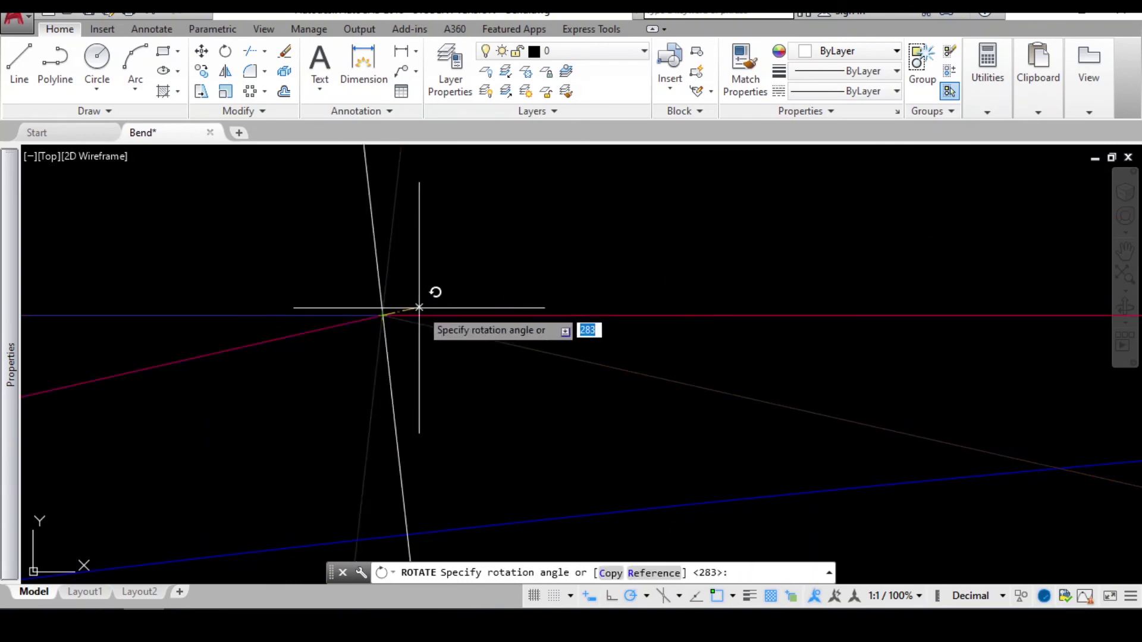
{"action": "scroll", "coordinate": [419, 307], "scroll_direction": "down", "scroll_amount": 2}
{"action": "type", "text": "r"}
{"action": "key", "text": "Return"}
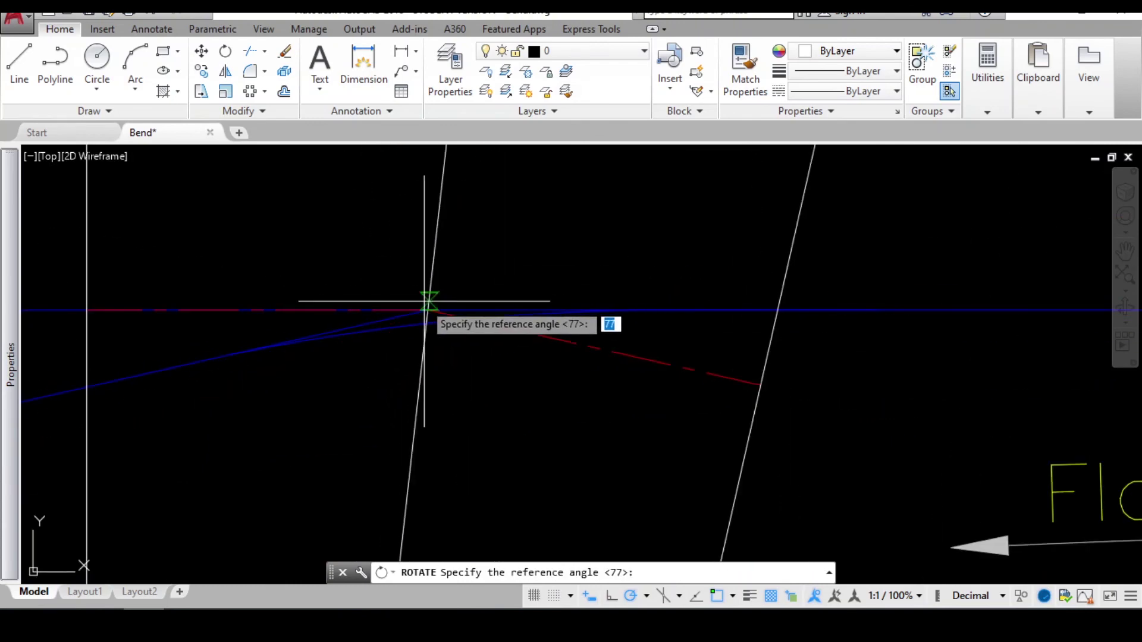
{"action": "scroll", "coordinate": [429, 310], "scroll_direction": "up", "scroll_amount": 3}
{"action": "left_click", "coordinate": [437, 331]}
{"action": "scroll", "coordinate": [443, 316], "scroll_direction": "down", "scroll_amount": 3}
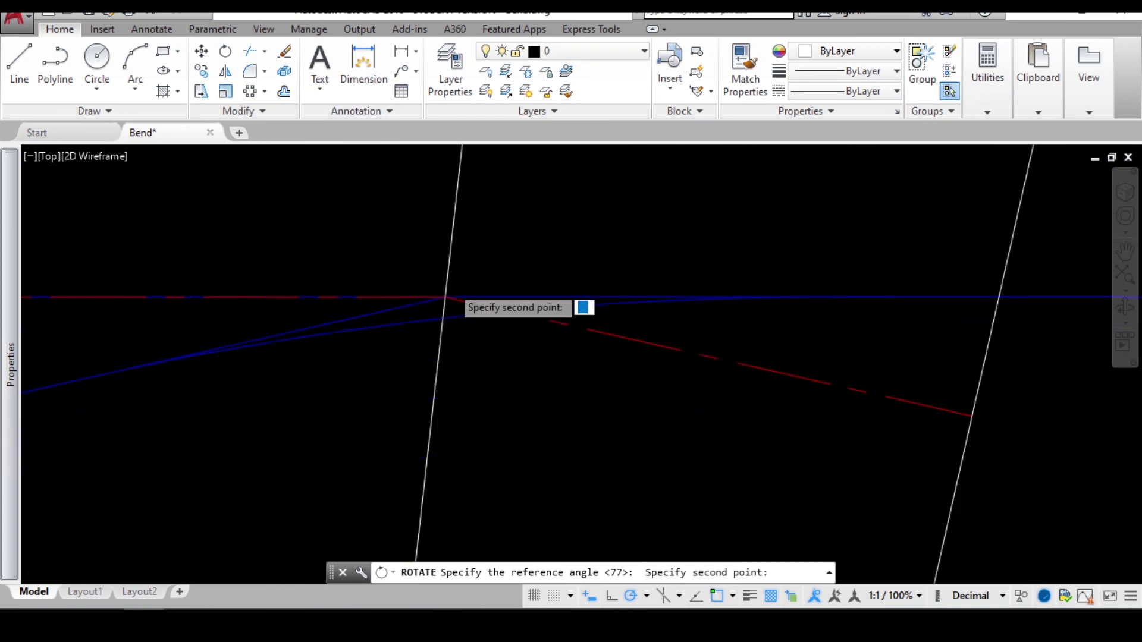
{"action": "left_click", "coordinate": [777, 371]}
{"action": "scroll", "coordinate": [673, 324], "scroll_direction": "down", "scroll_amount": 4}
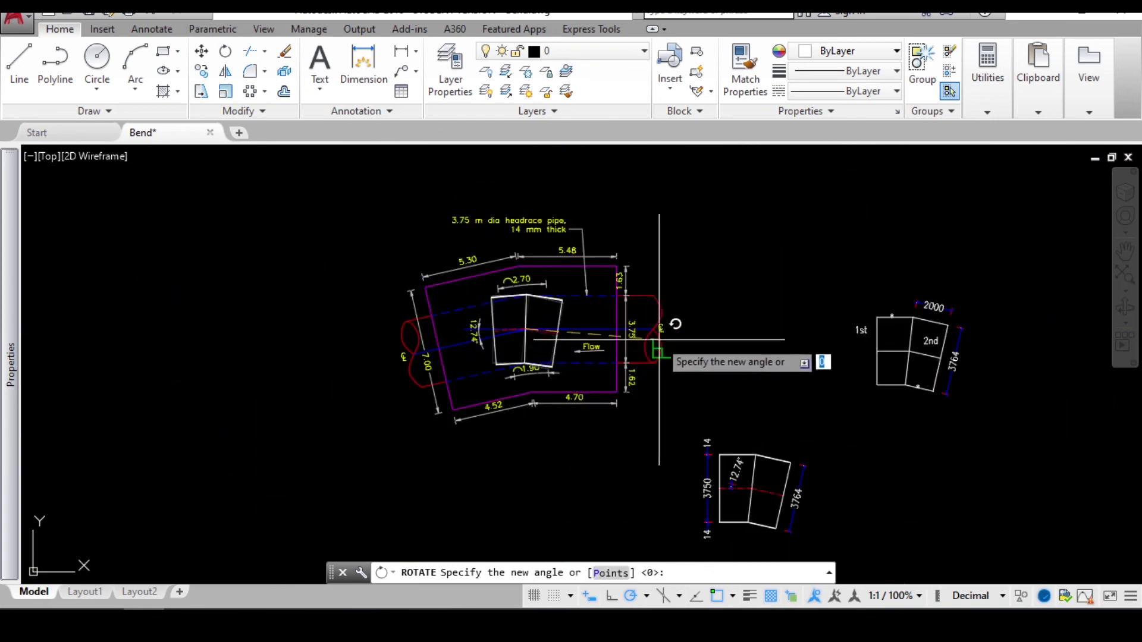
{"action": "scroll", "coordinate": [694, 326], "scroll_direction": "up", "scroll_amount": 3}
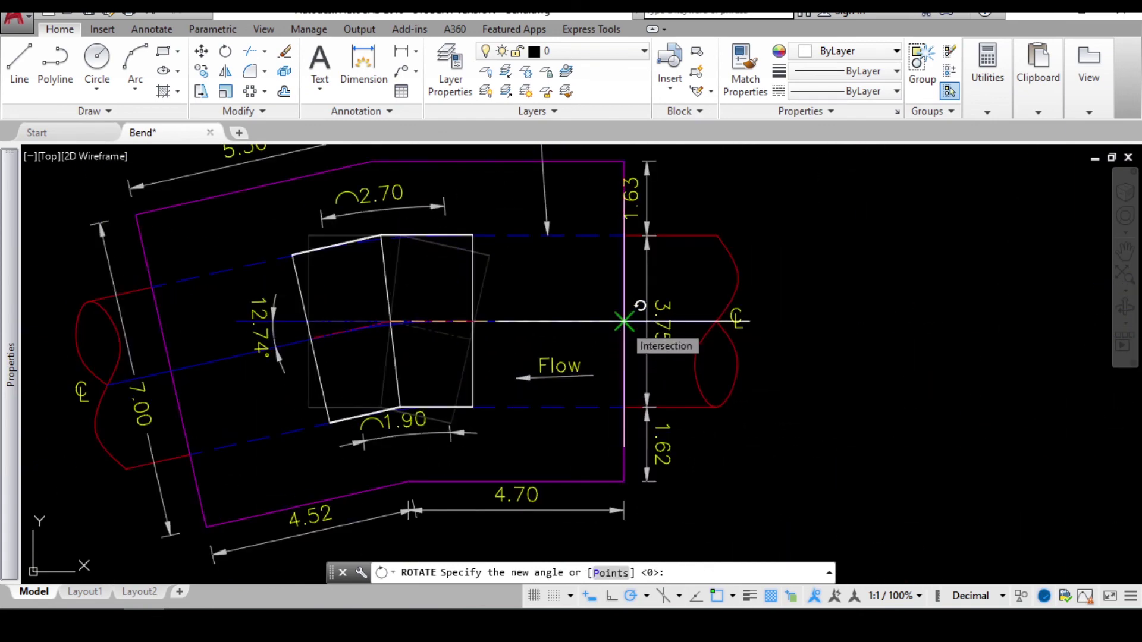
{"action": "left_click", "coordinate": [624, 321]}
{"action": "scroll", "coordinate": [259, 239], "scroll_direction": "up", "scroll_amount": 5}
{"action": "scroll", "coordinate": [335, 255], "scroll_direction": "down", "scroll_amount": 5}
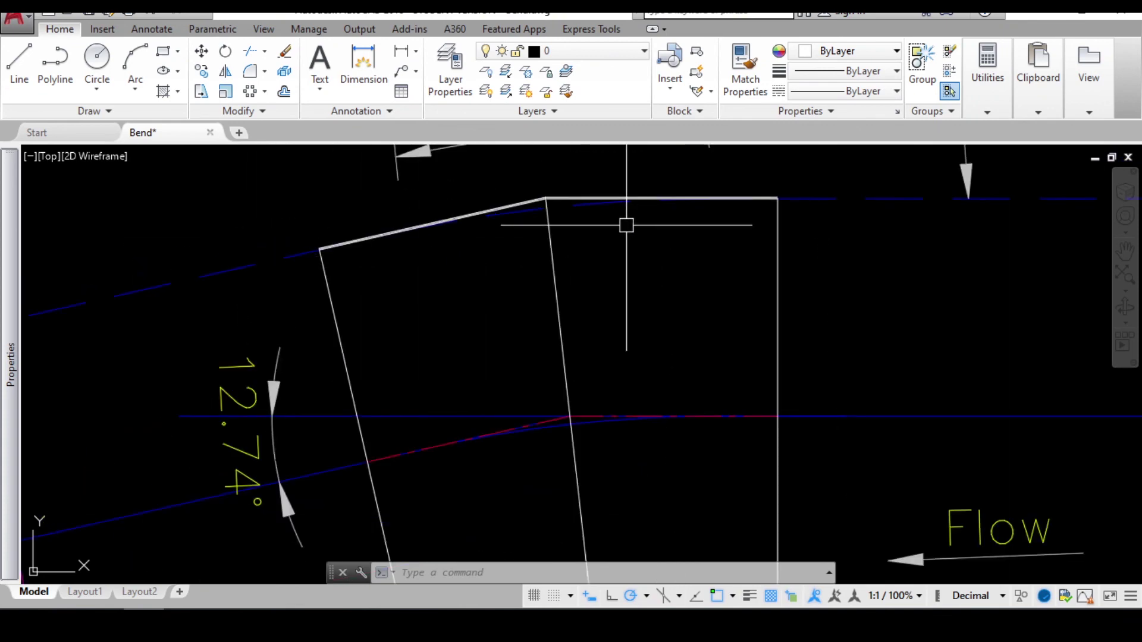
{"action": "scroll", "coordinate": [512, 386], "scroll_direction": "up", "scroll_amount": 4}
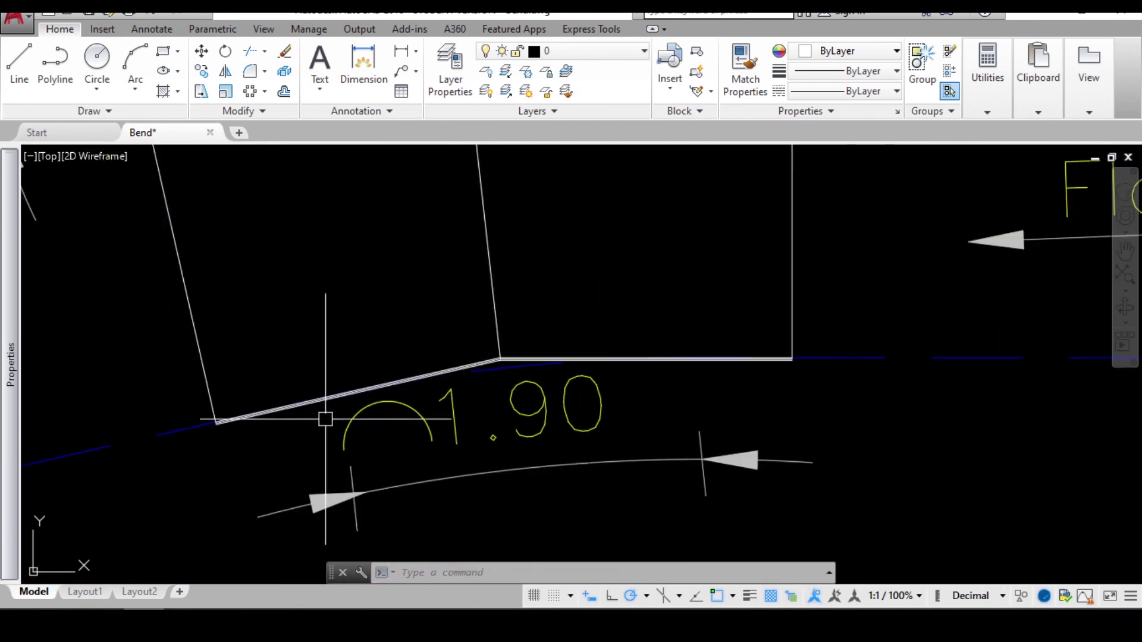
{"action": "scroll", "coordinate": [428, 369], "scroll_direction": "down", "scroll_amount": 6}
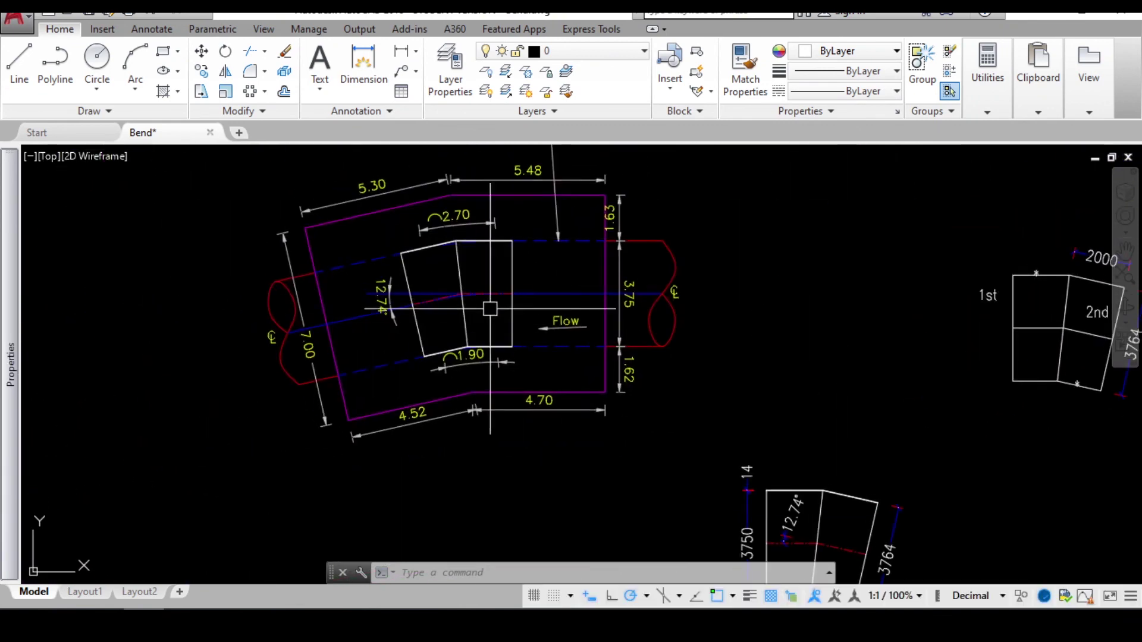